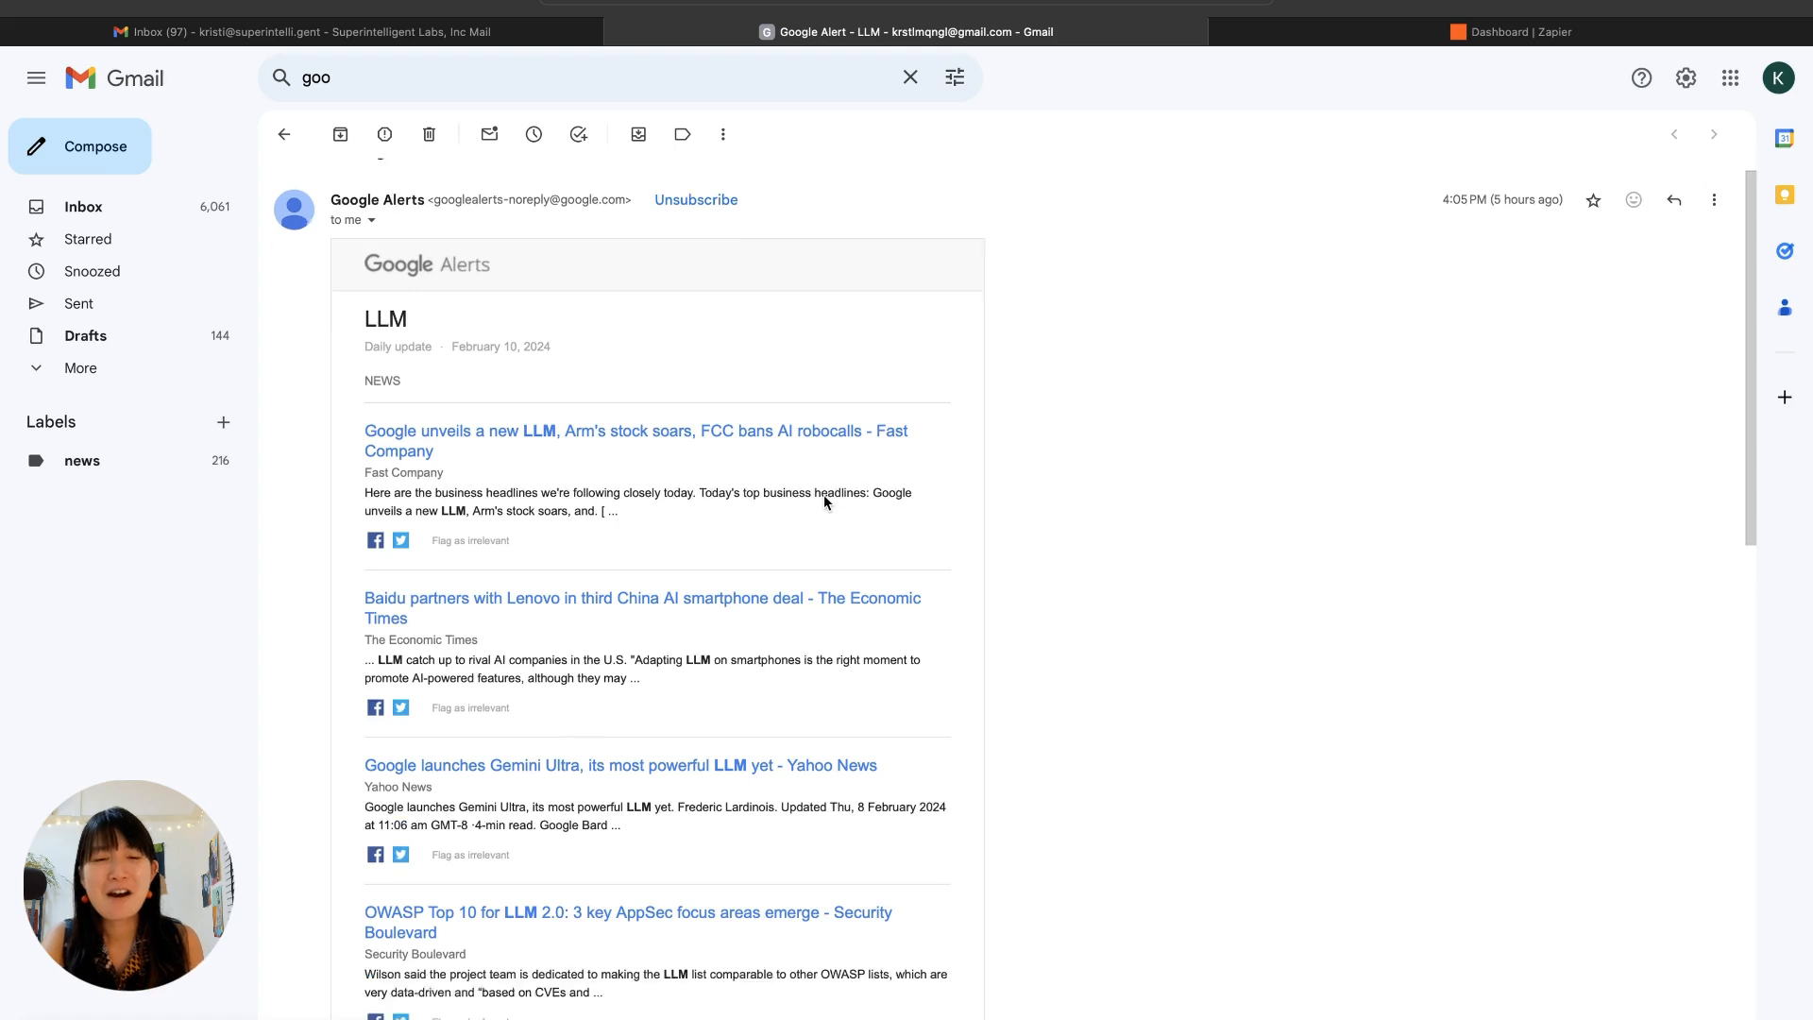
Step: Look through the news items in the Google Alerts daily update email about LLM
scroll(824, 498, "down", 2)
scroll(824, 501, "up", 2)
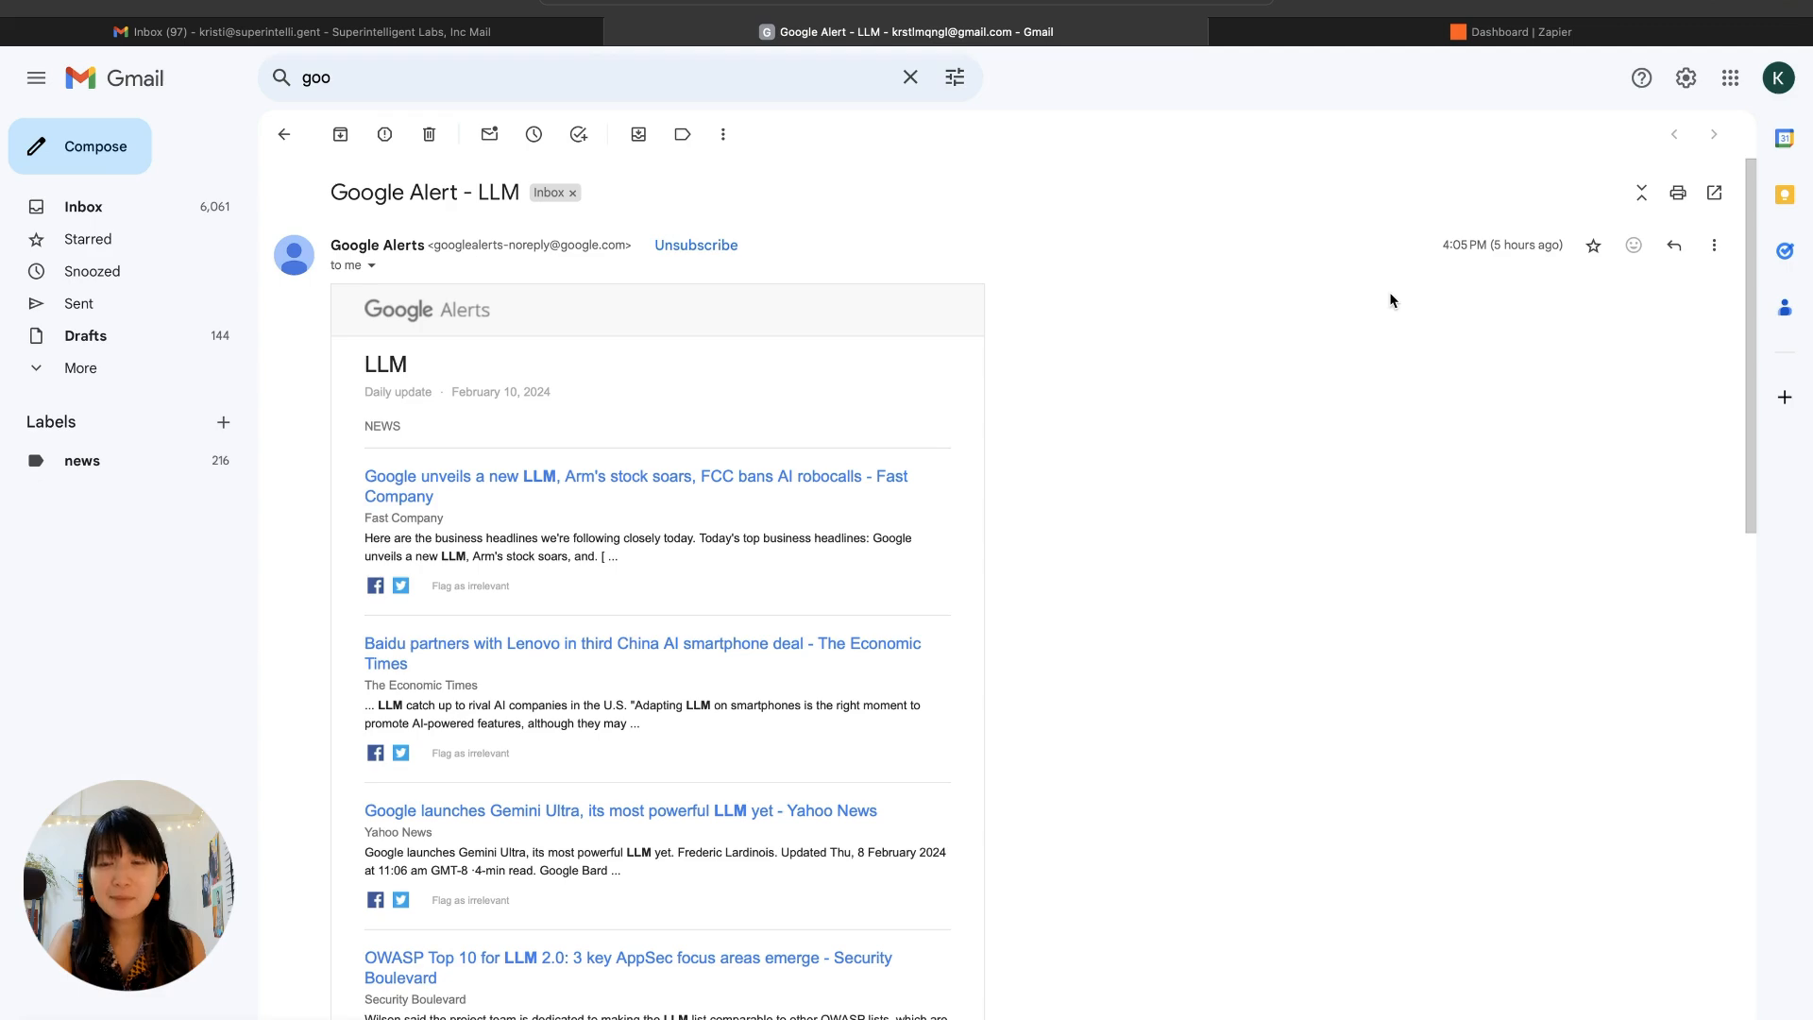
scroll(1032, 451, "down", 5)
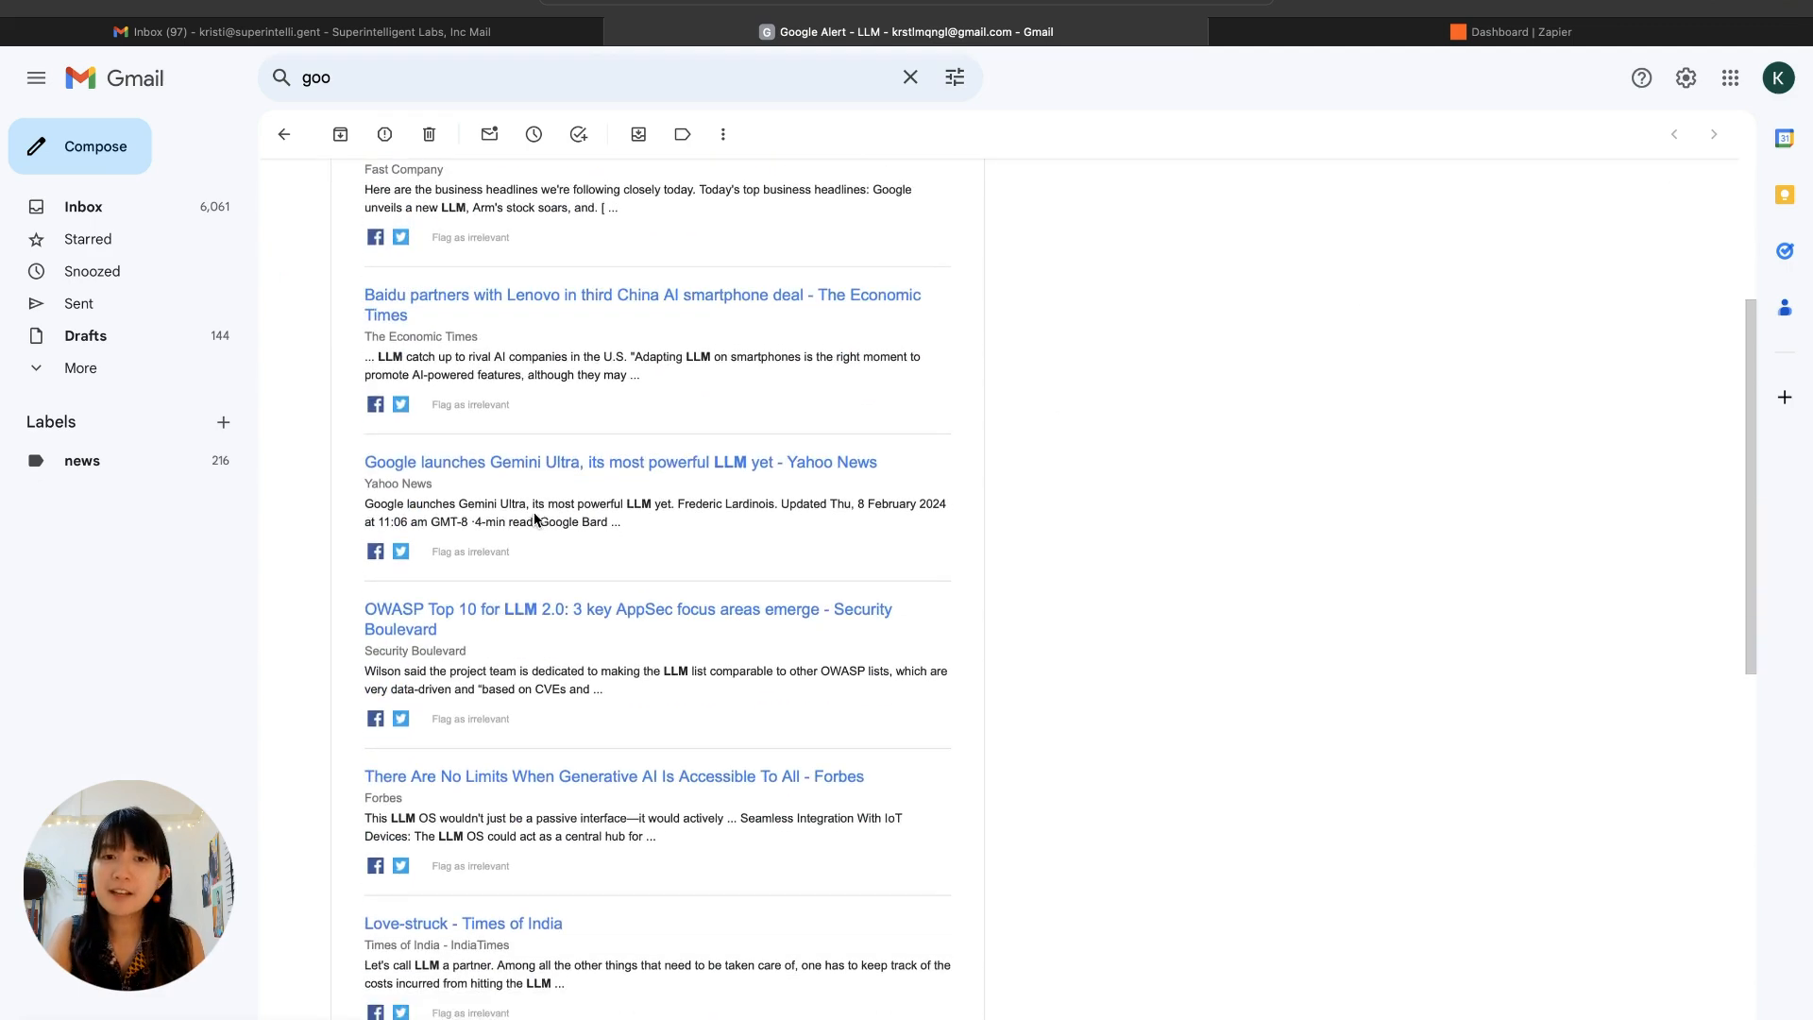
scroll(529, 500, "up", 5)
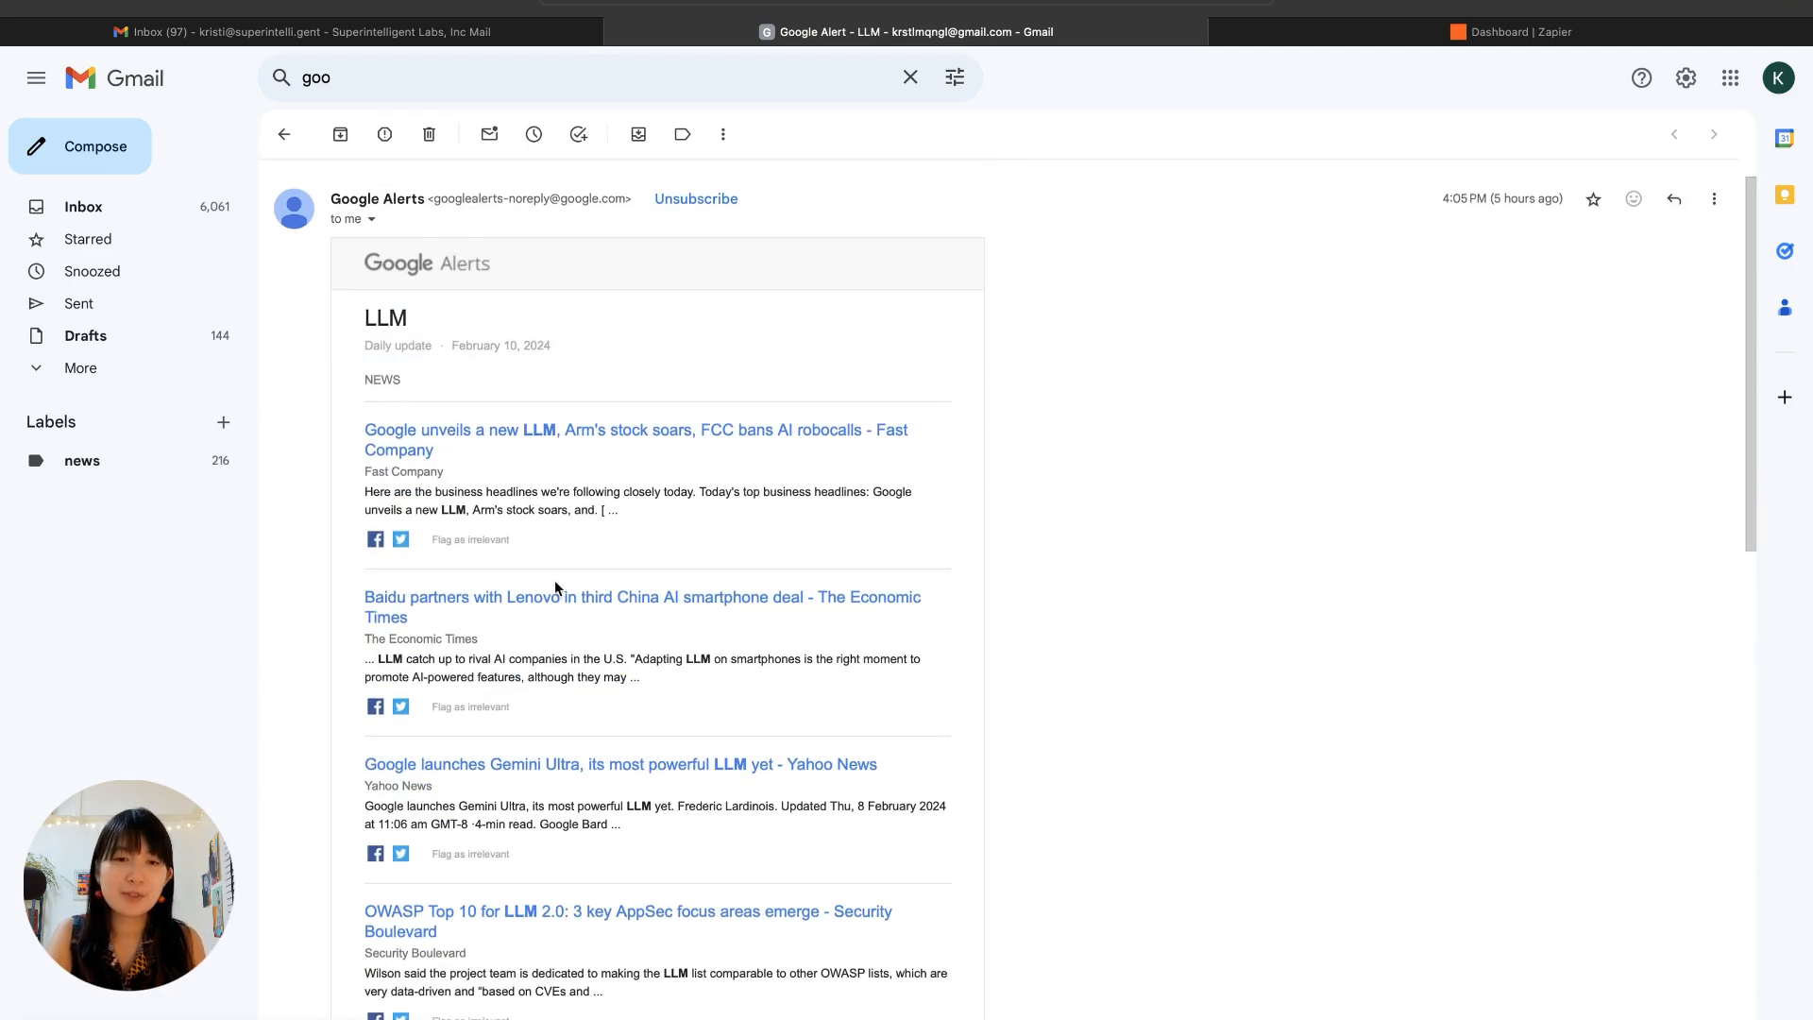
scroll(567, 680, "down", 2)
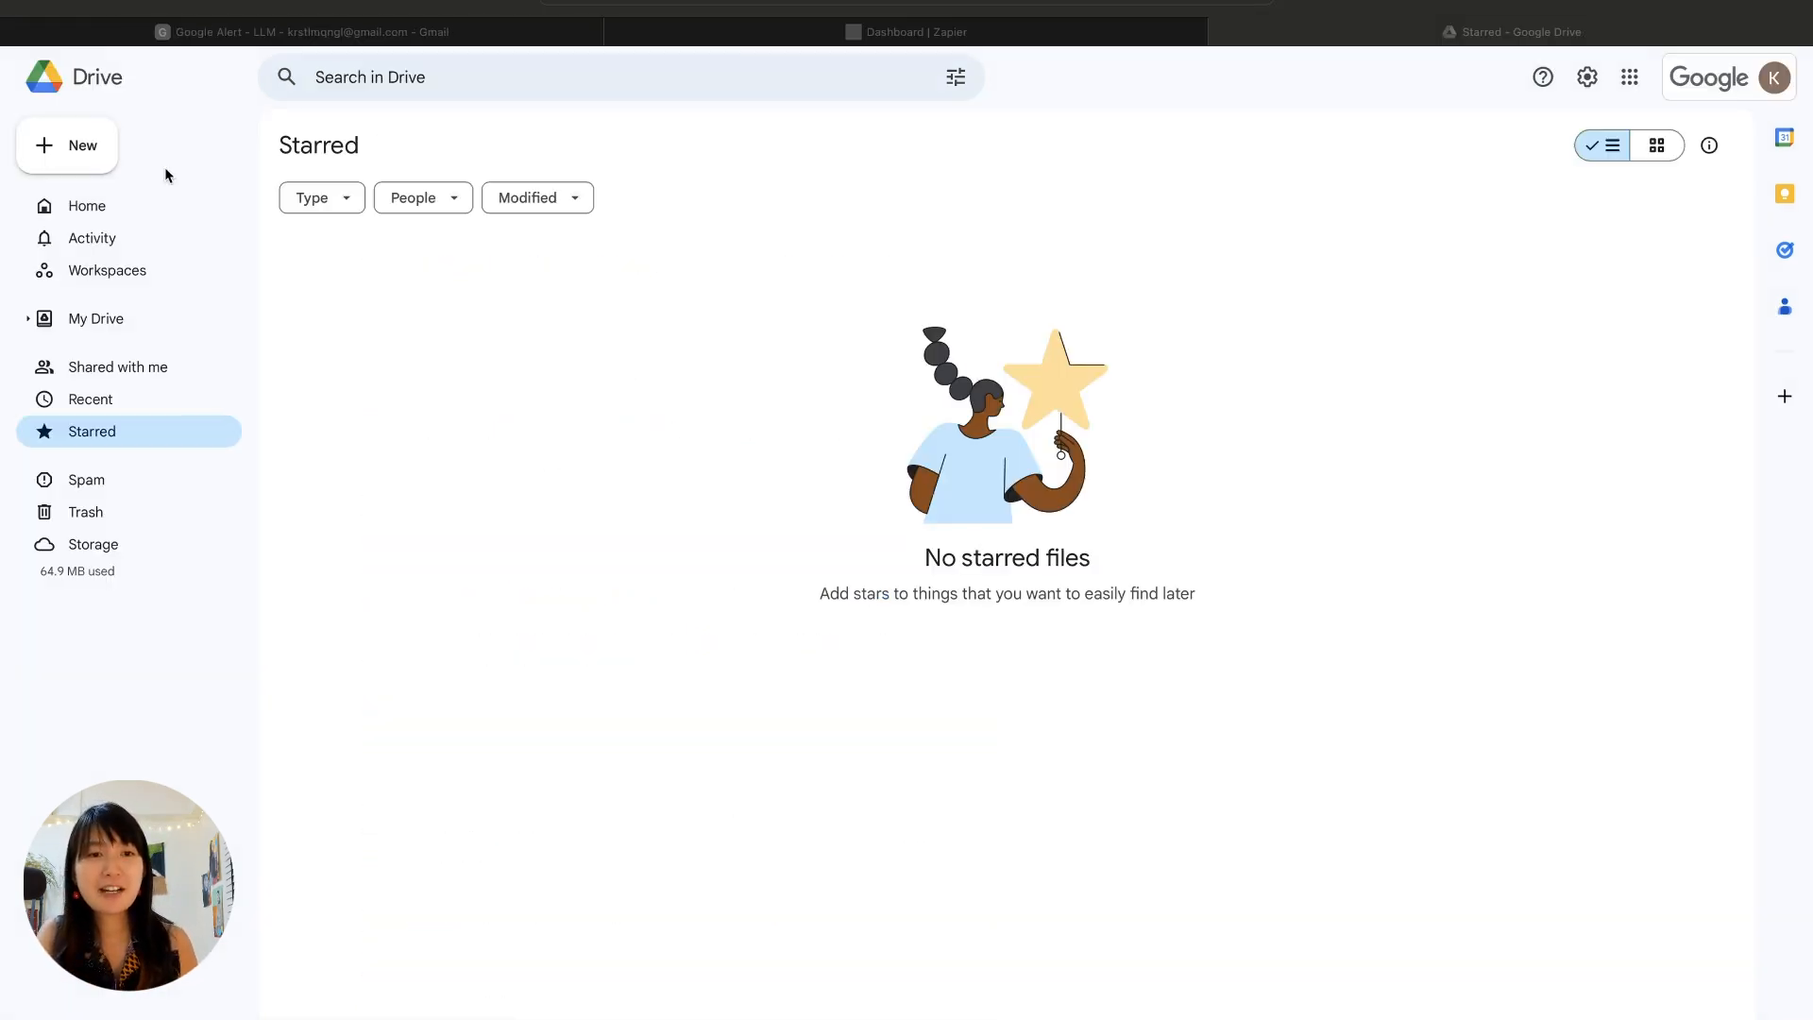
Step: Create a blank Google Sheets spreadsheet from Google Drive and name it Zapier Gmail Demo
left_click(65, 151)
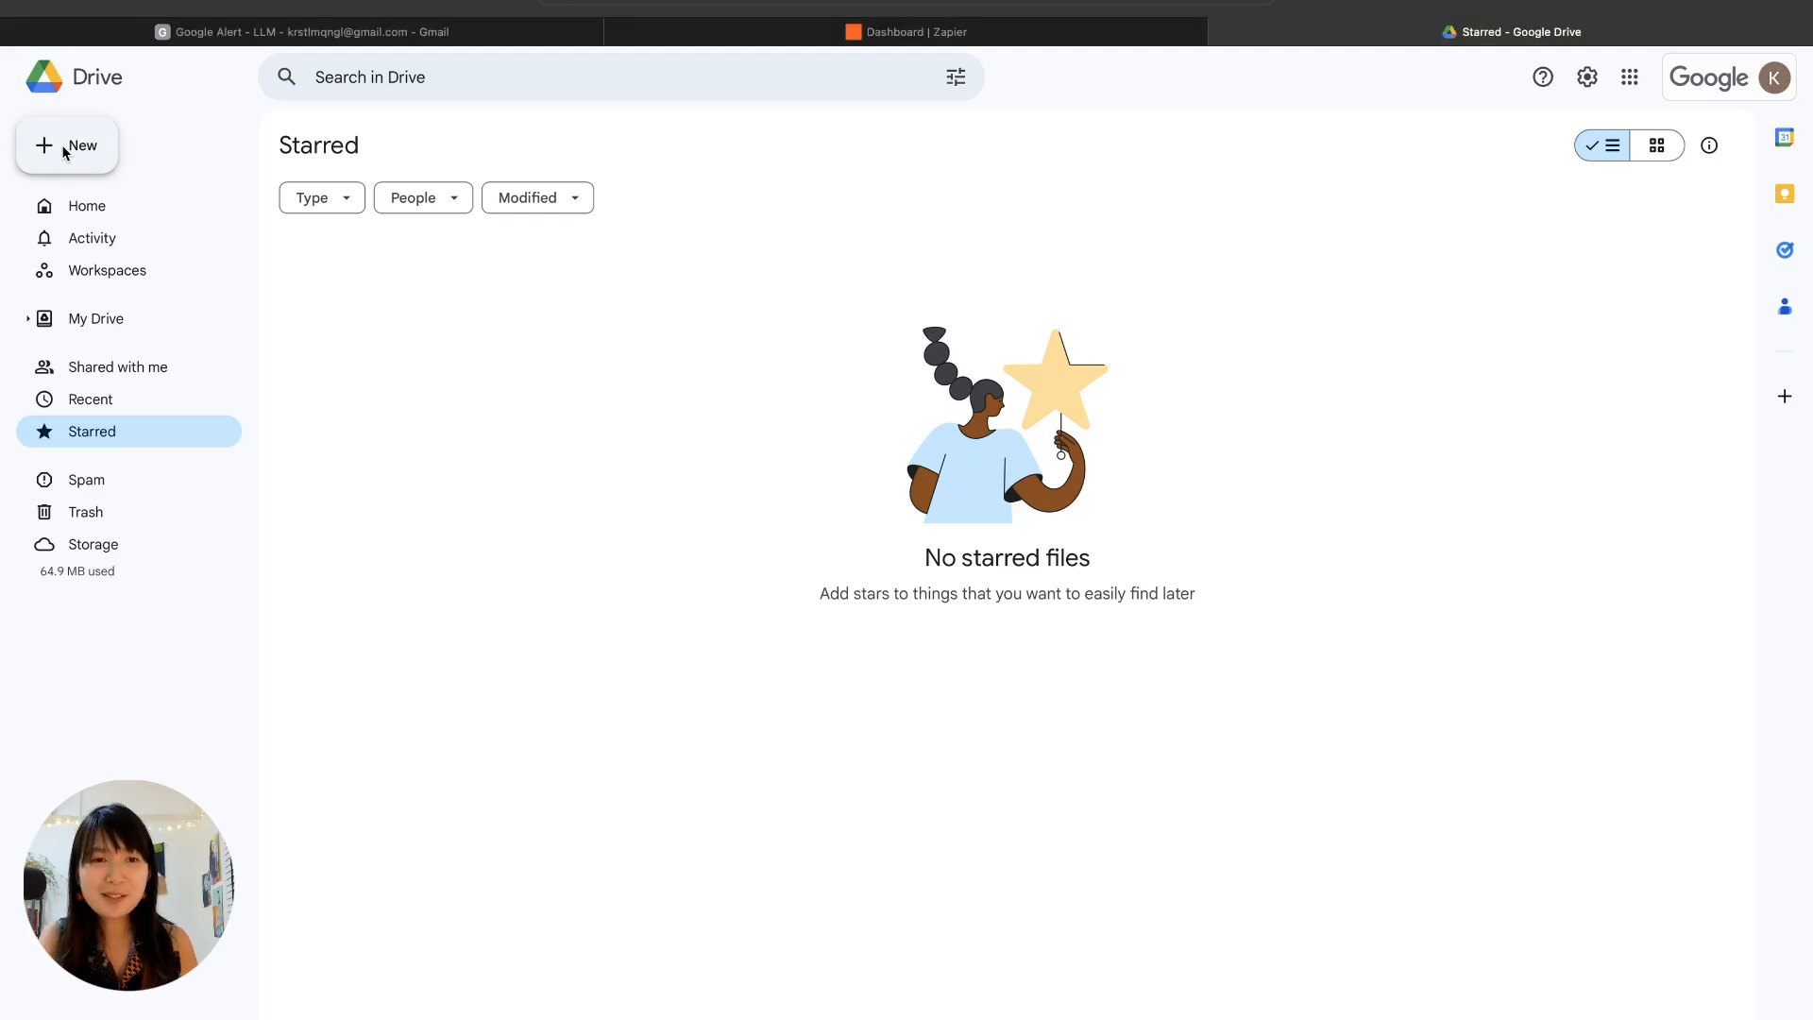
left_click(67, 150)
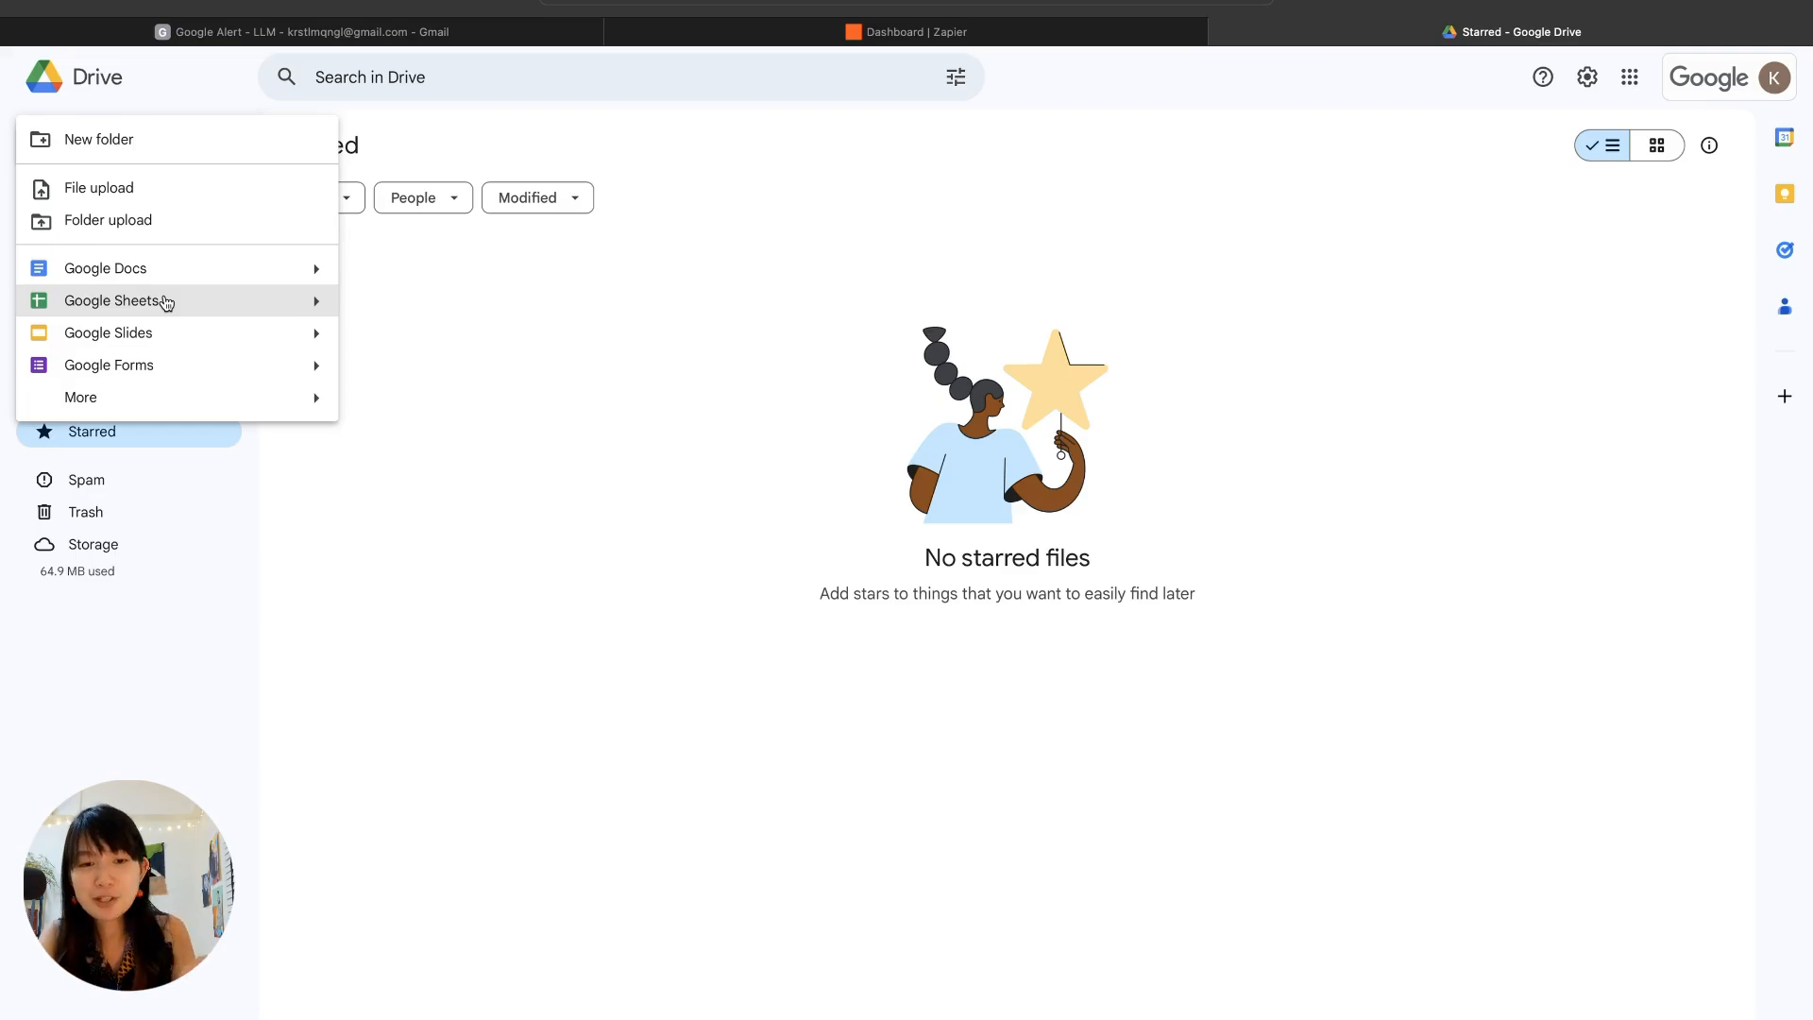
left_click(111, 300)
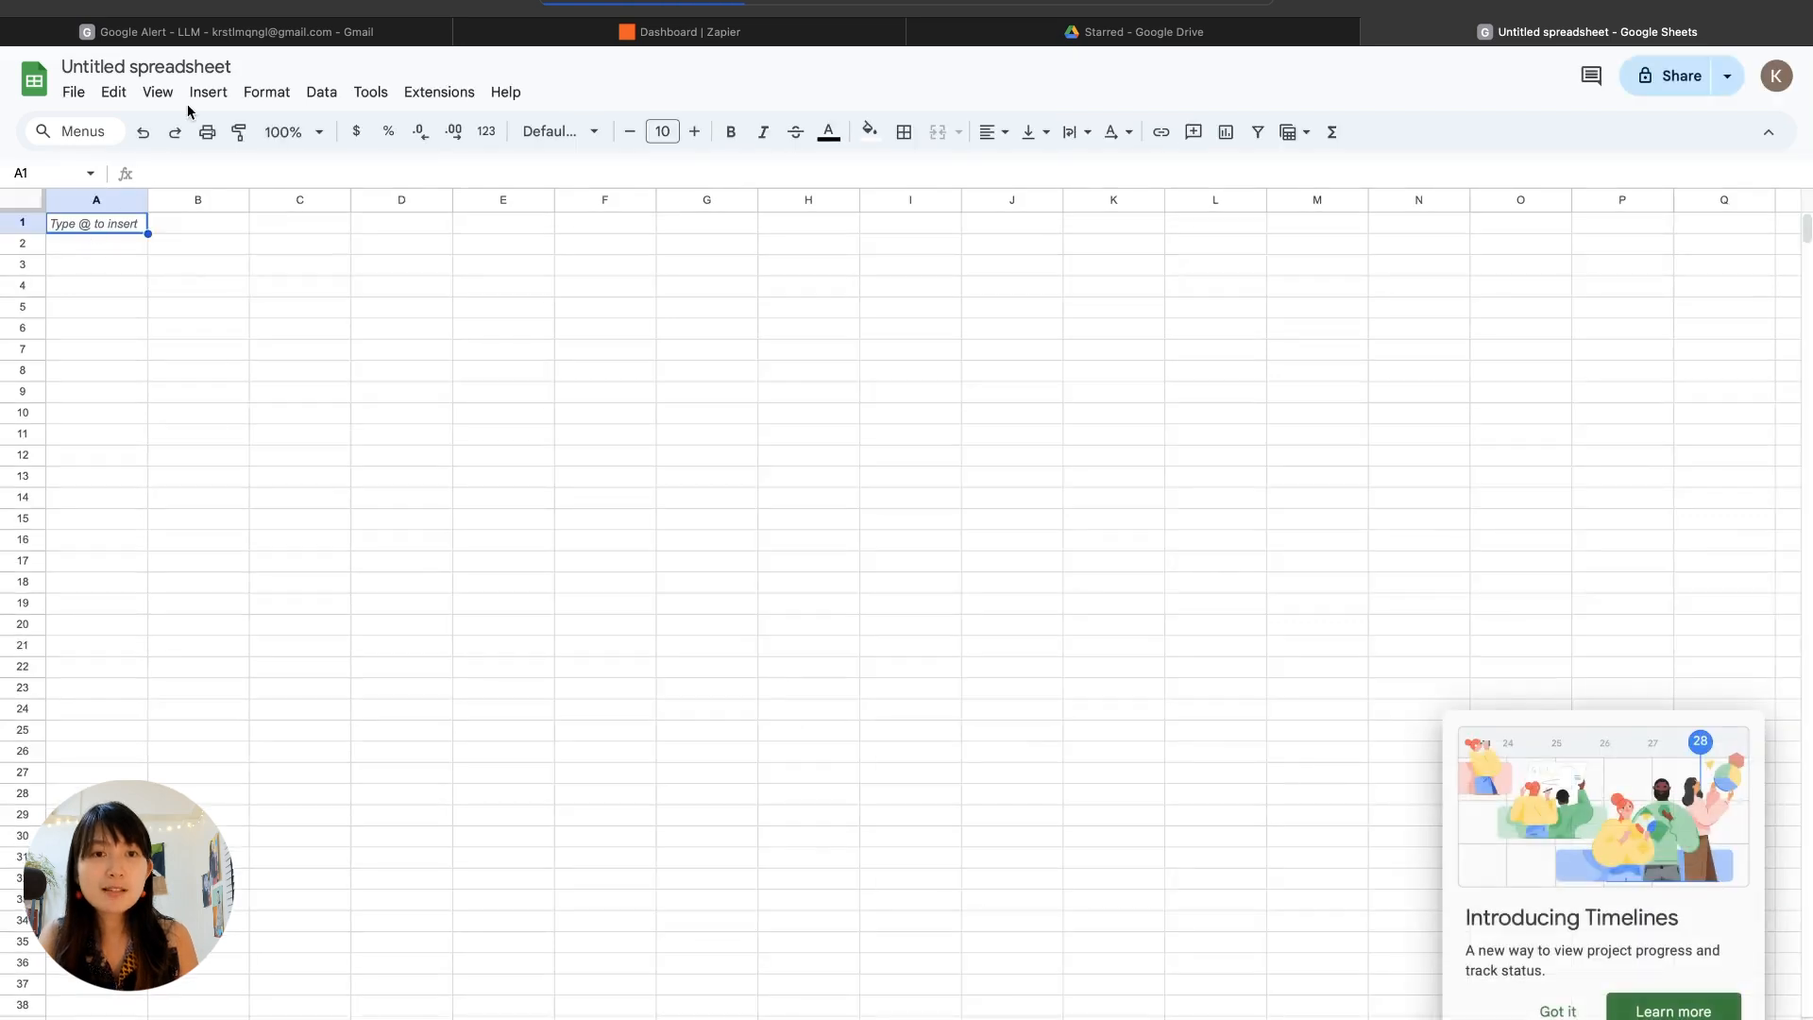
left_click(169, 67)
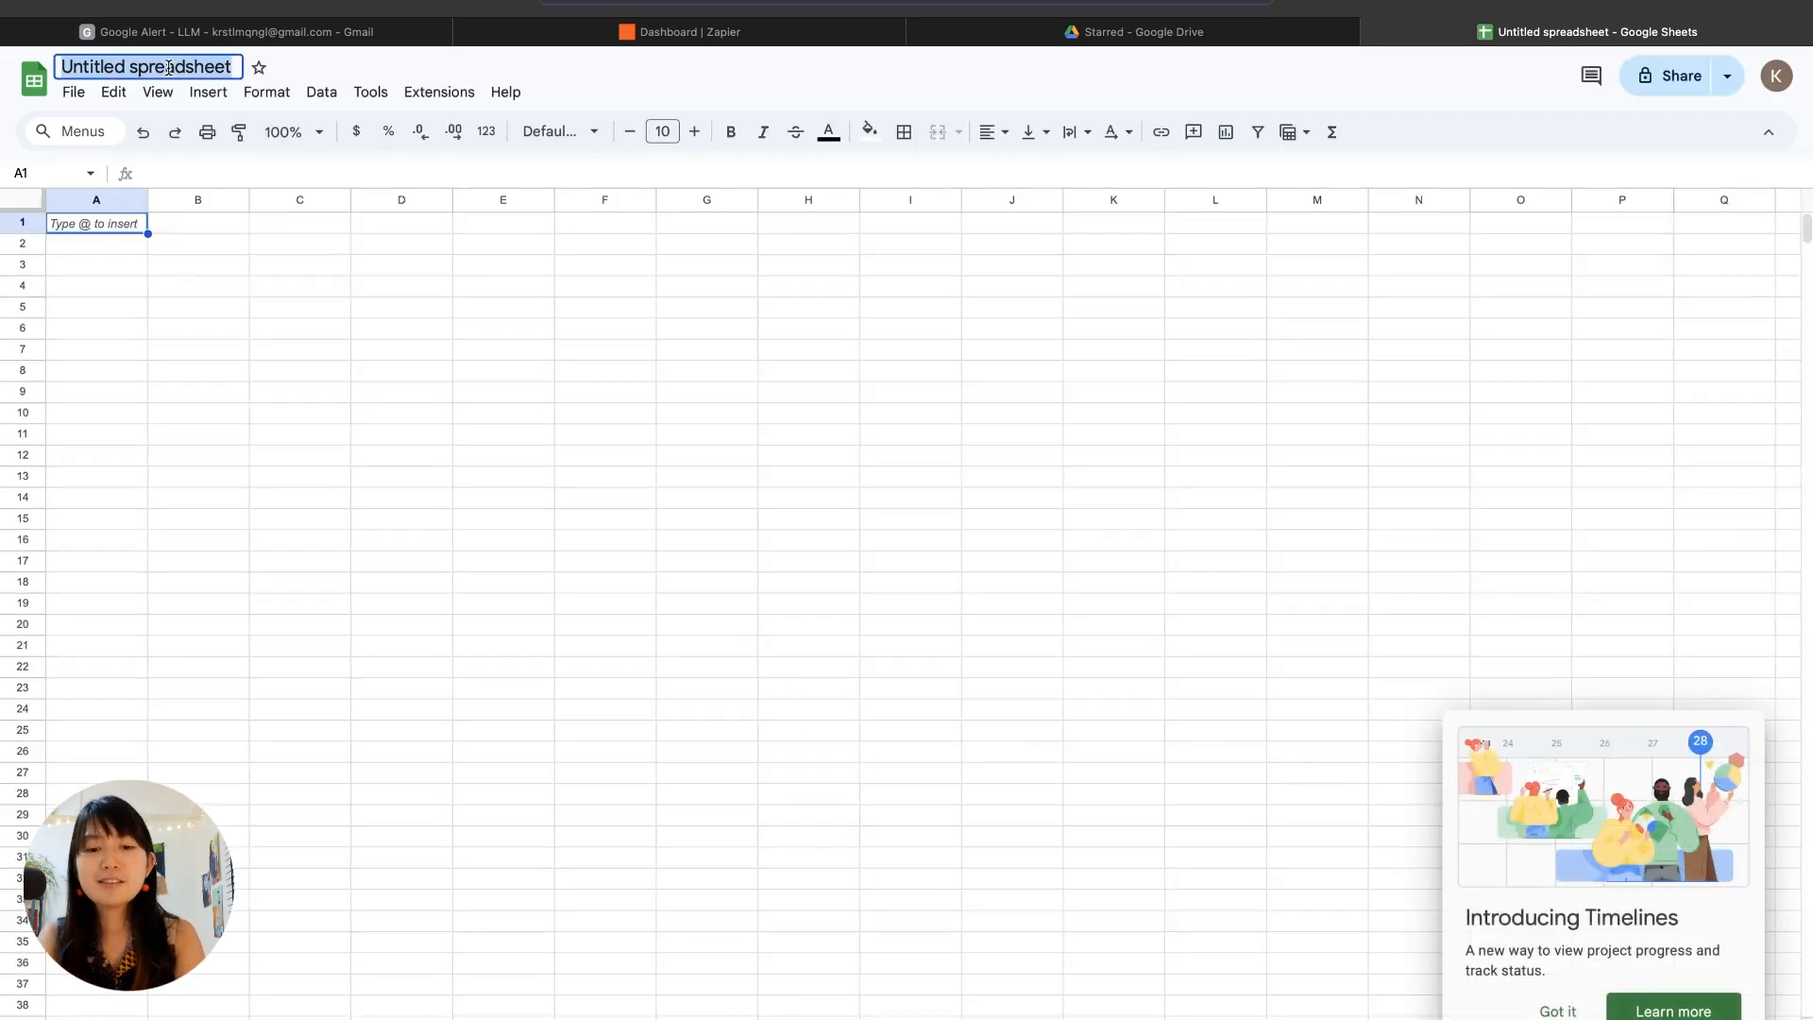
type("Zapier Gmail Dem")
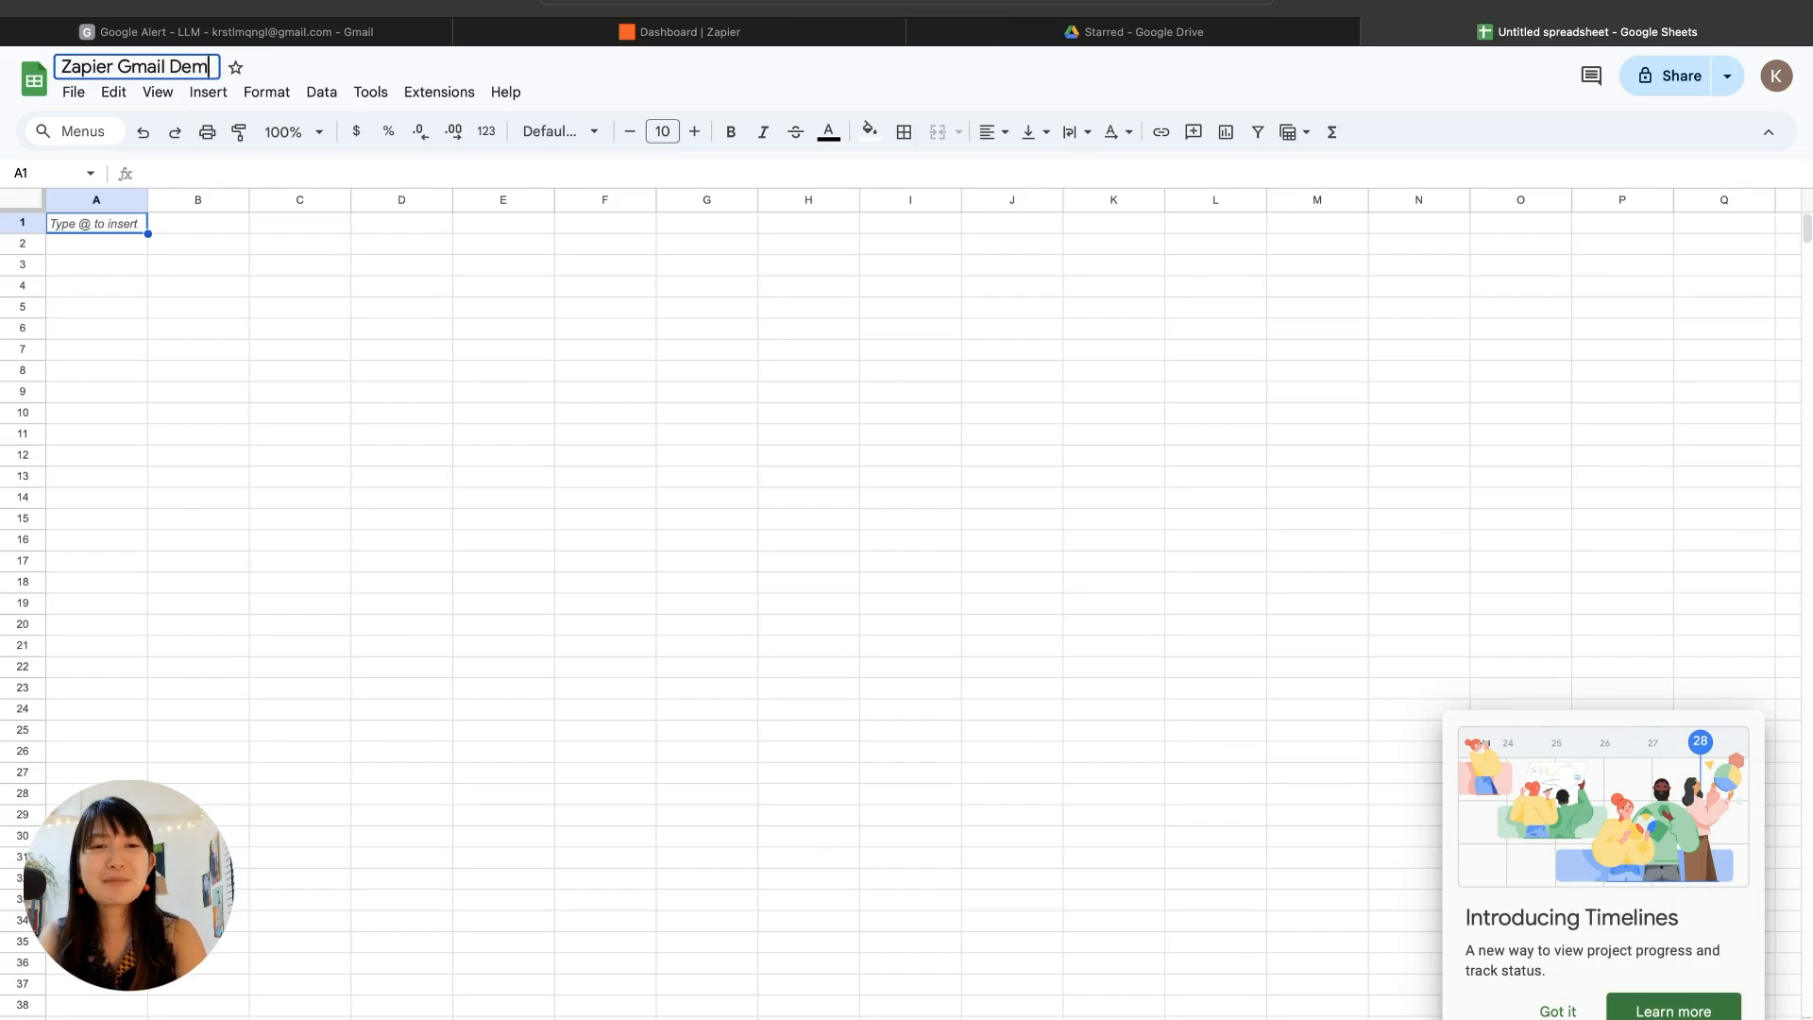
type("o")
key("Return")
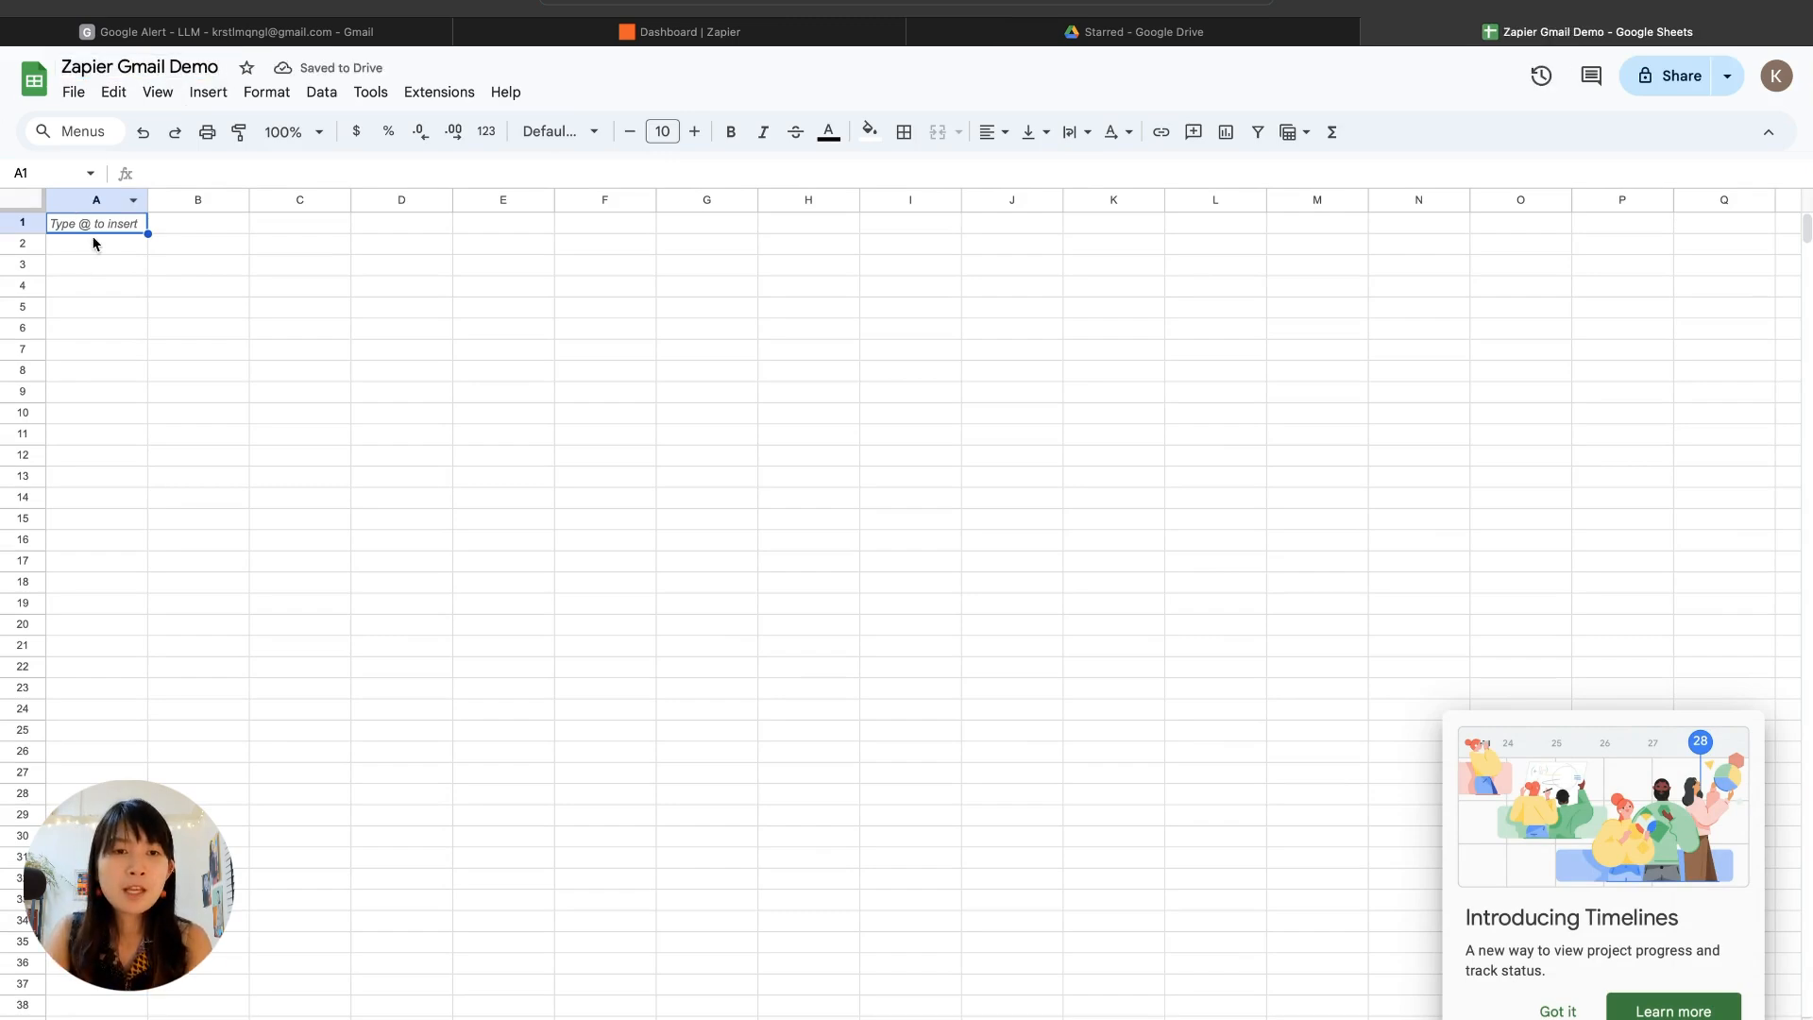
Step: Enter the column headers Date in A1 and URLs in B1 of the first sheet
type("Da")
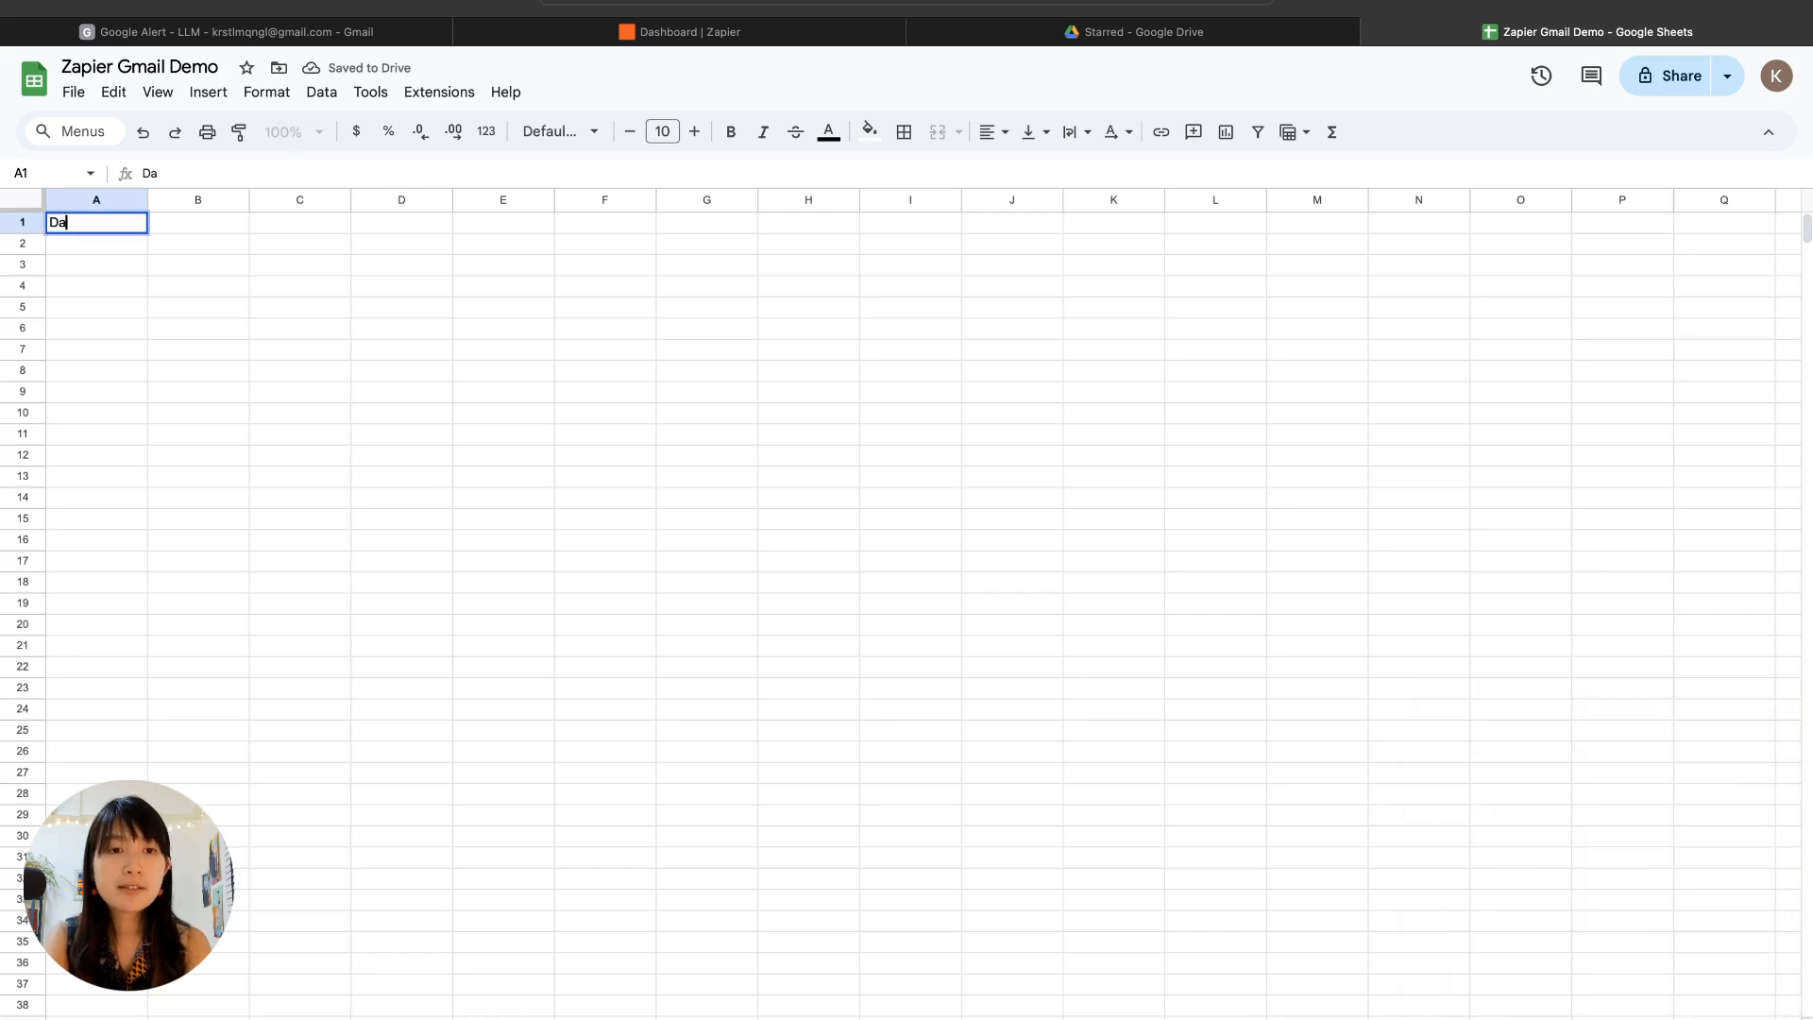
type("te")
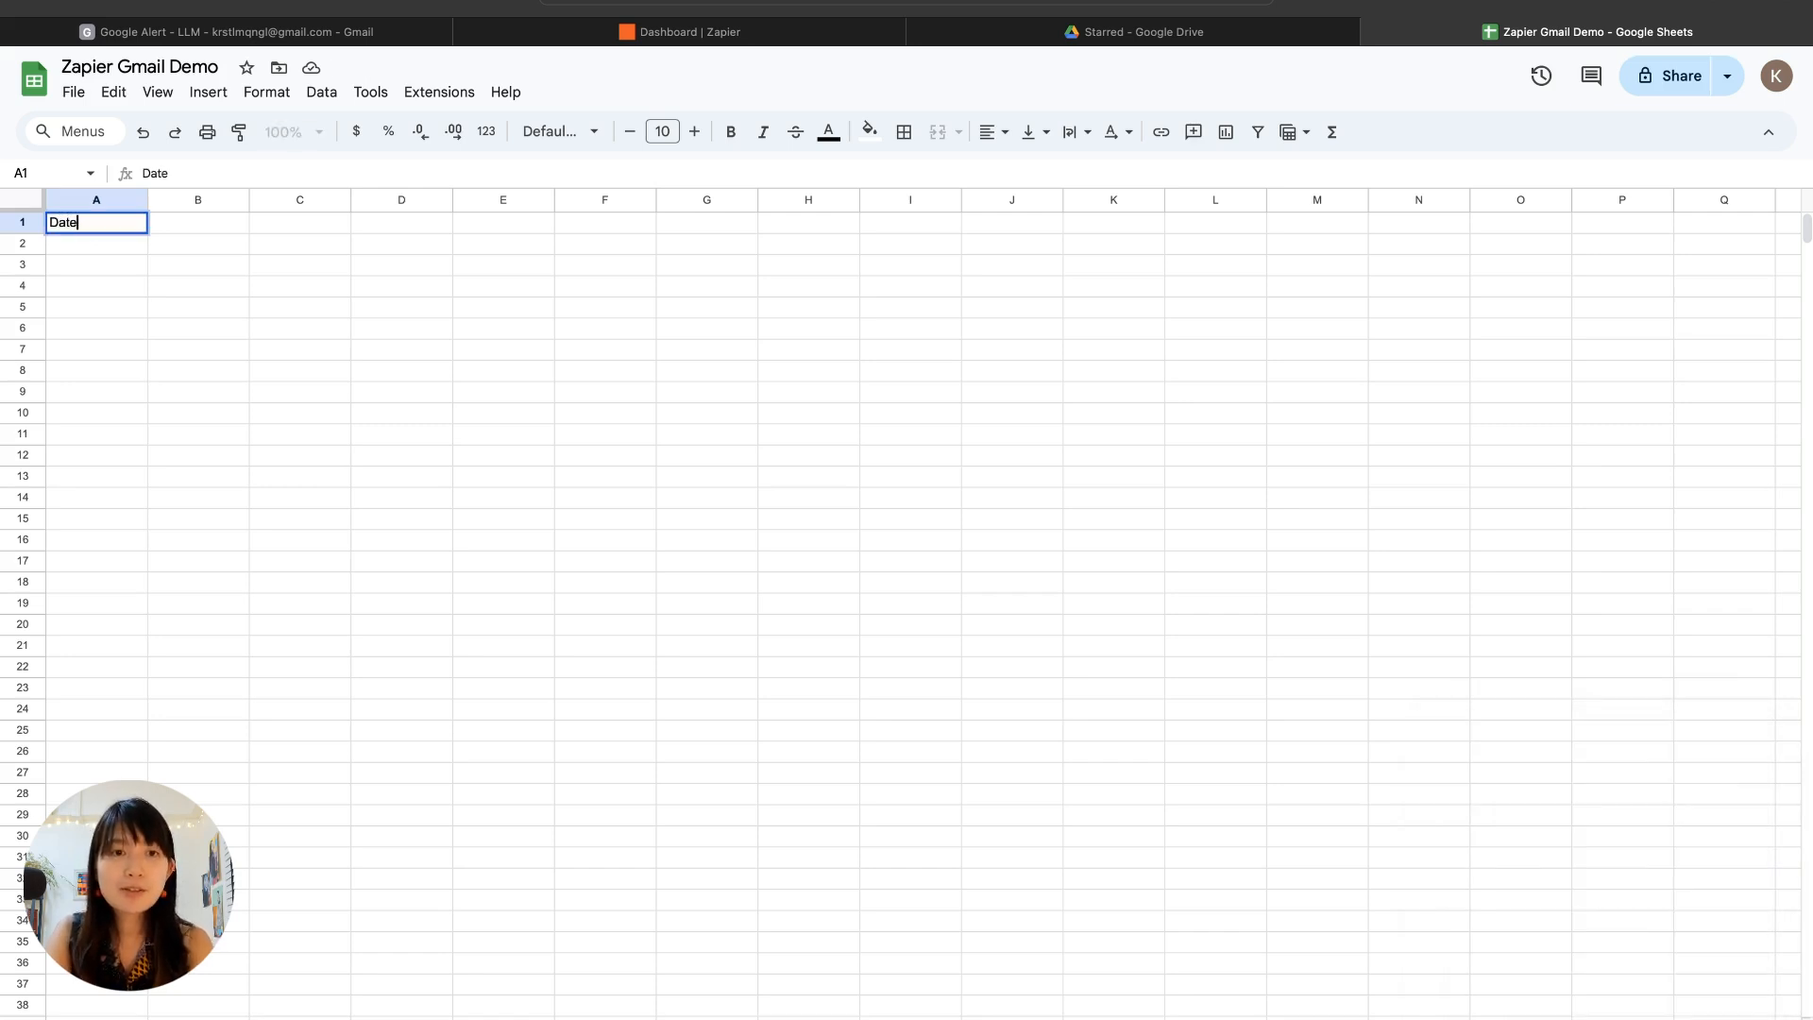
key("Tab")
type("URLs")
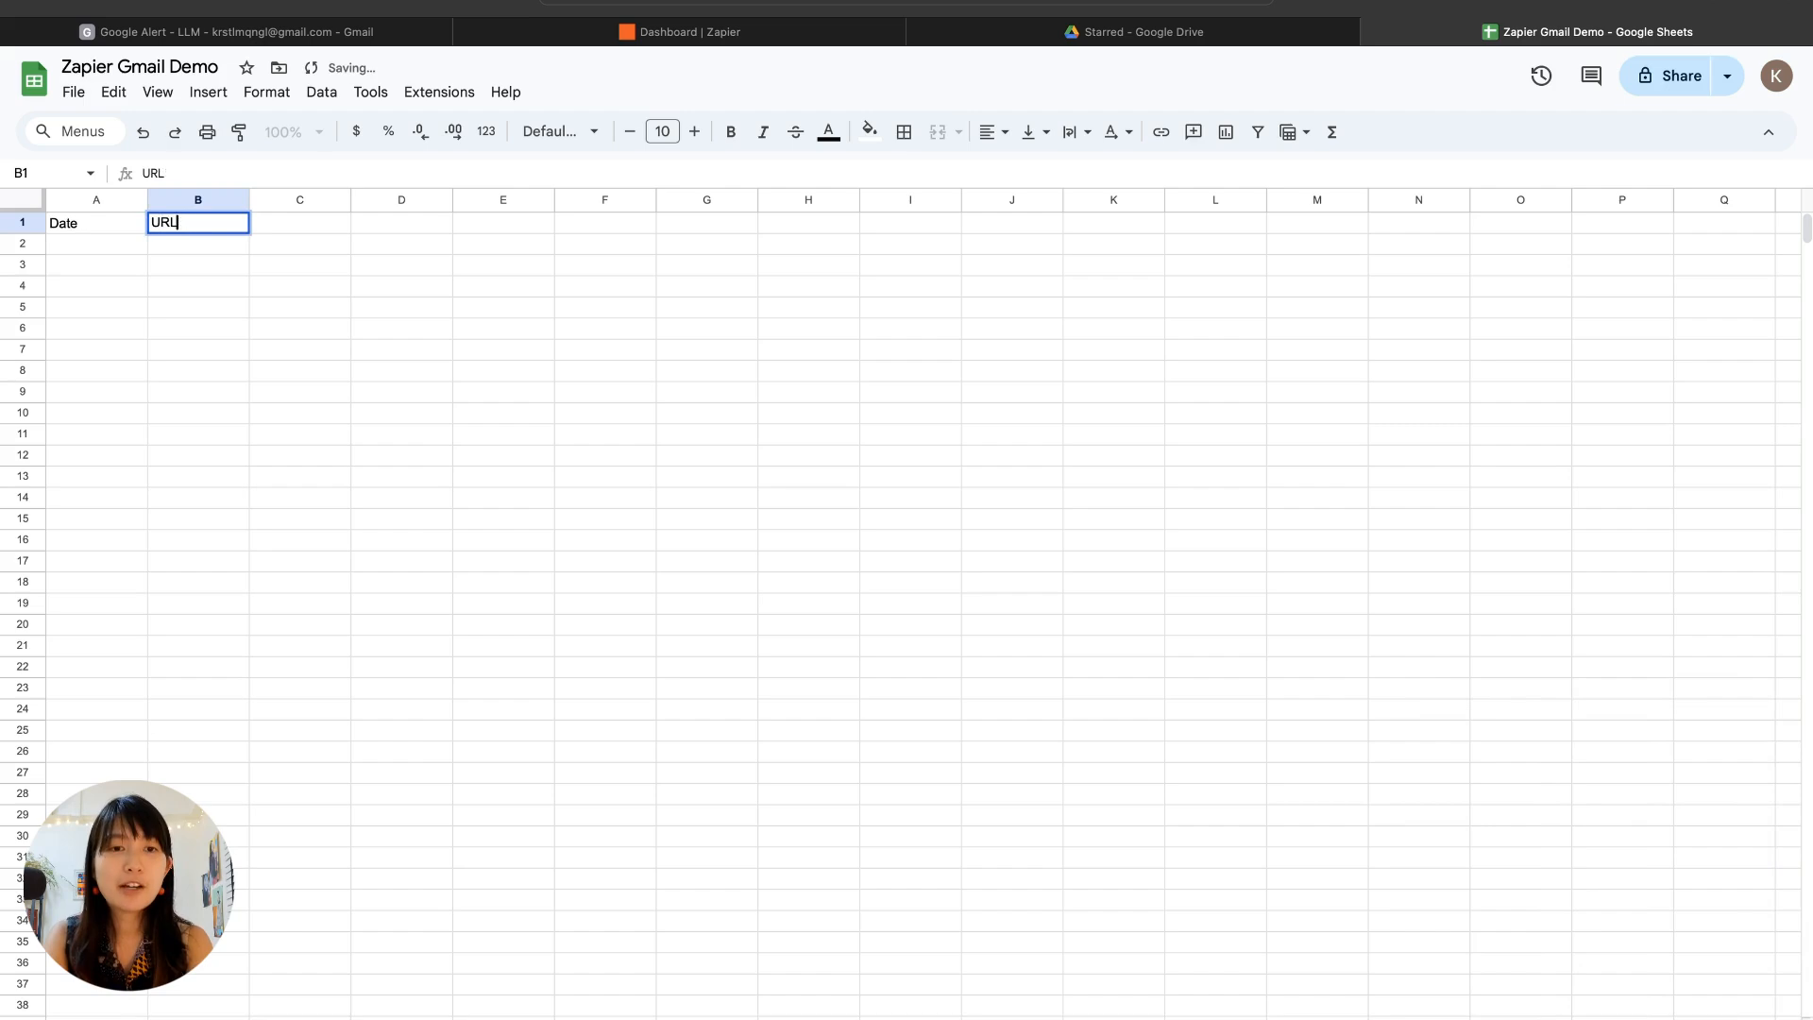
key("Return")
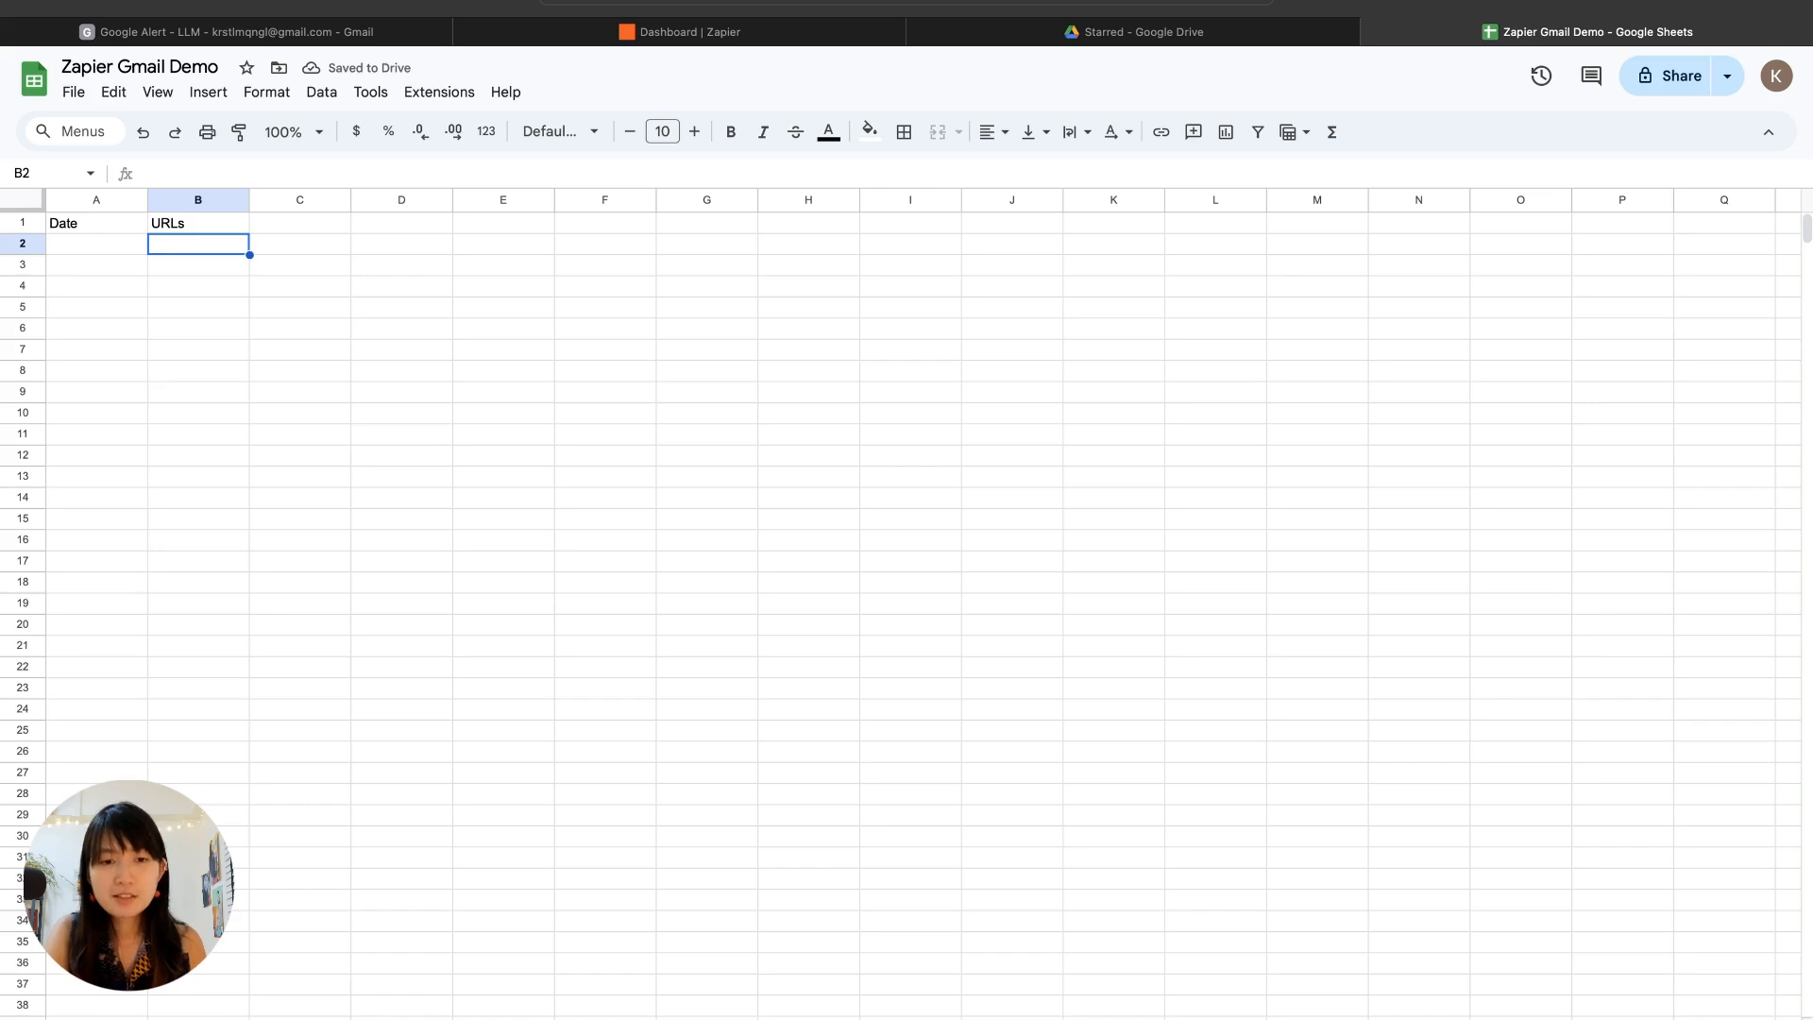
Step: Add a second blank sheet to the spreadsheet and rename both sheet tabs
right_click(156, 1017)
left_click(189, 830)
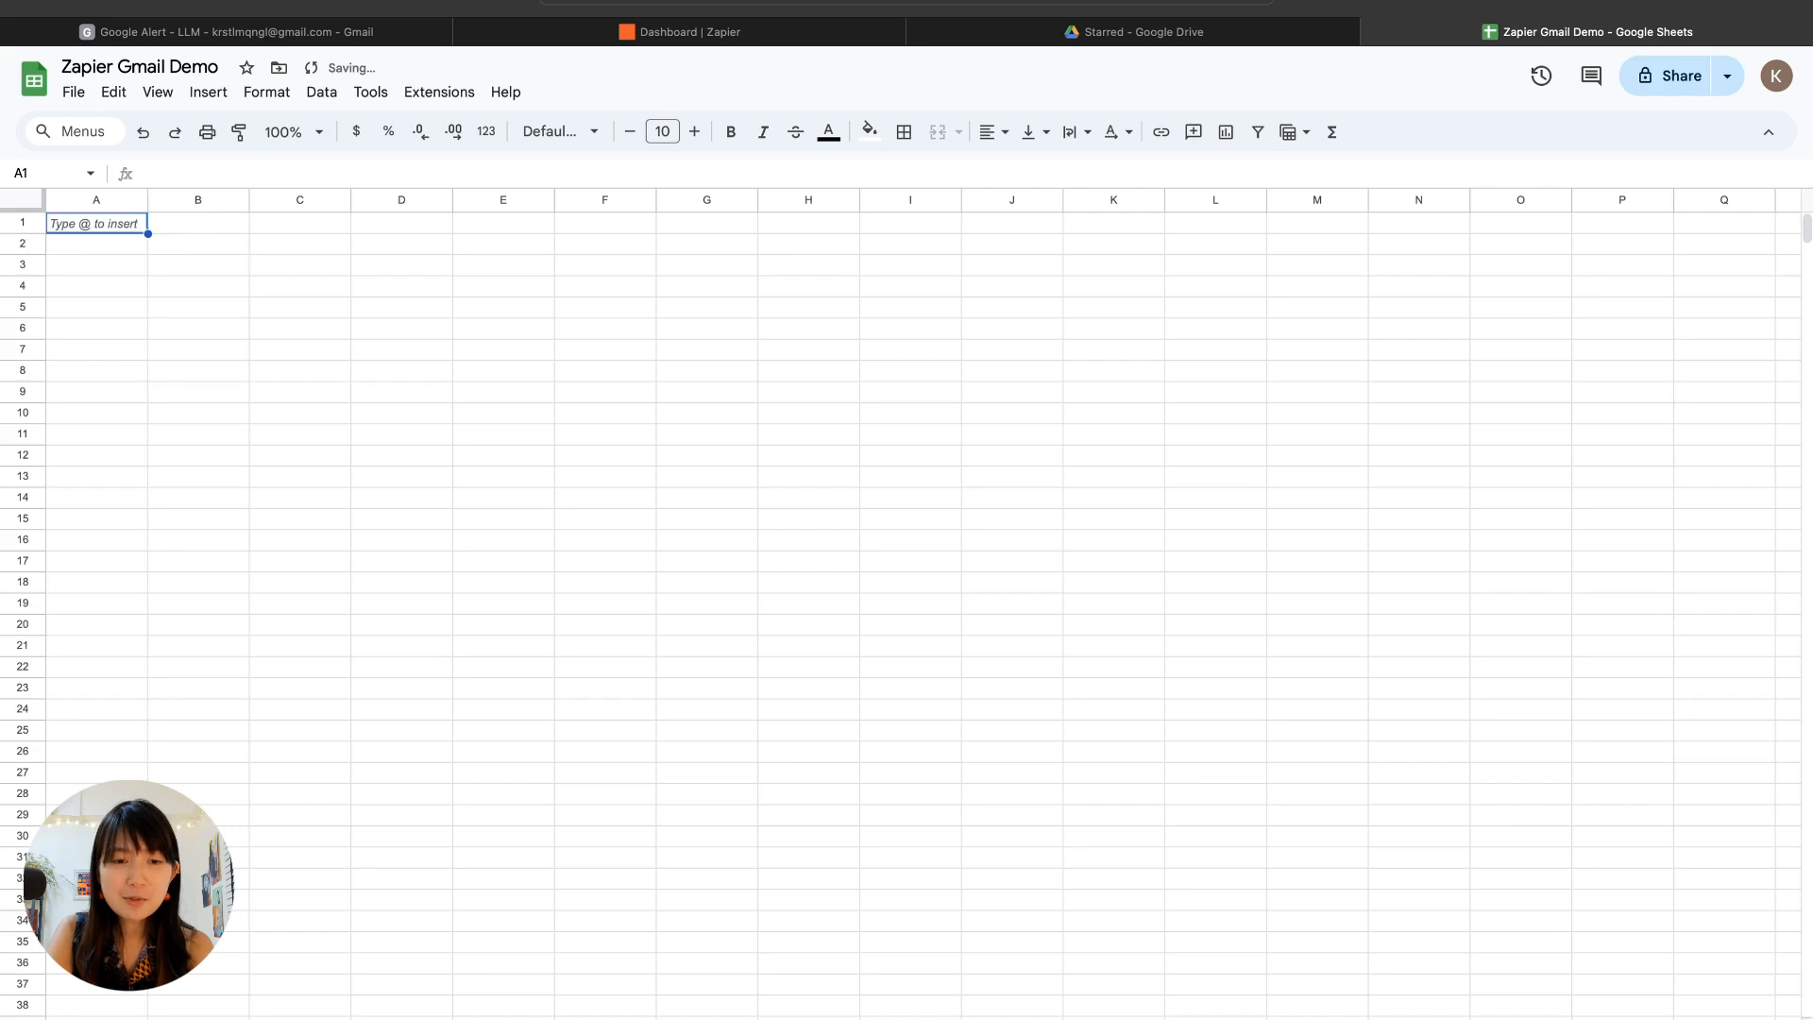
right_click(220, 1018)
left_click(277, 830)
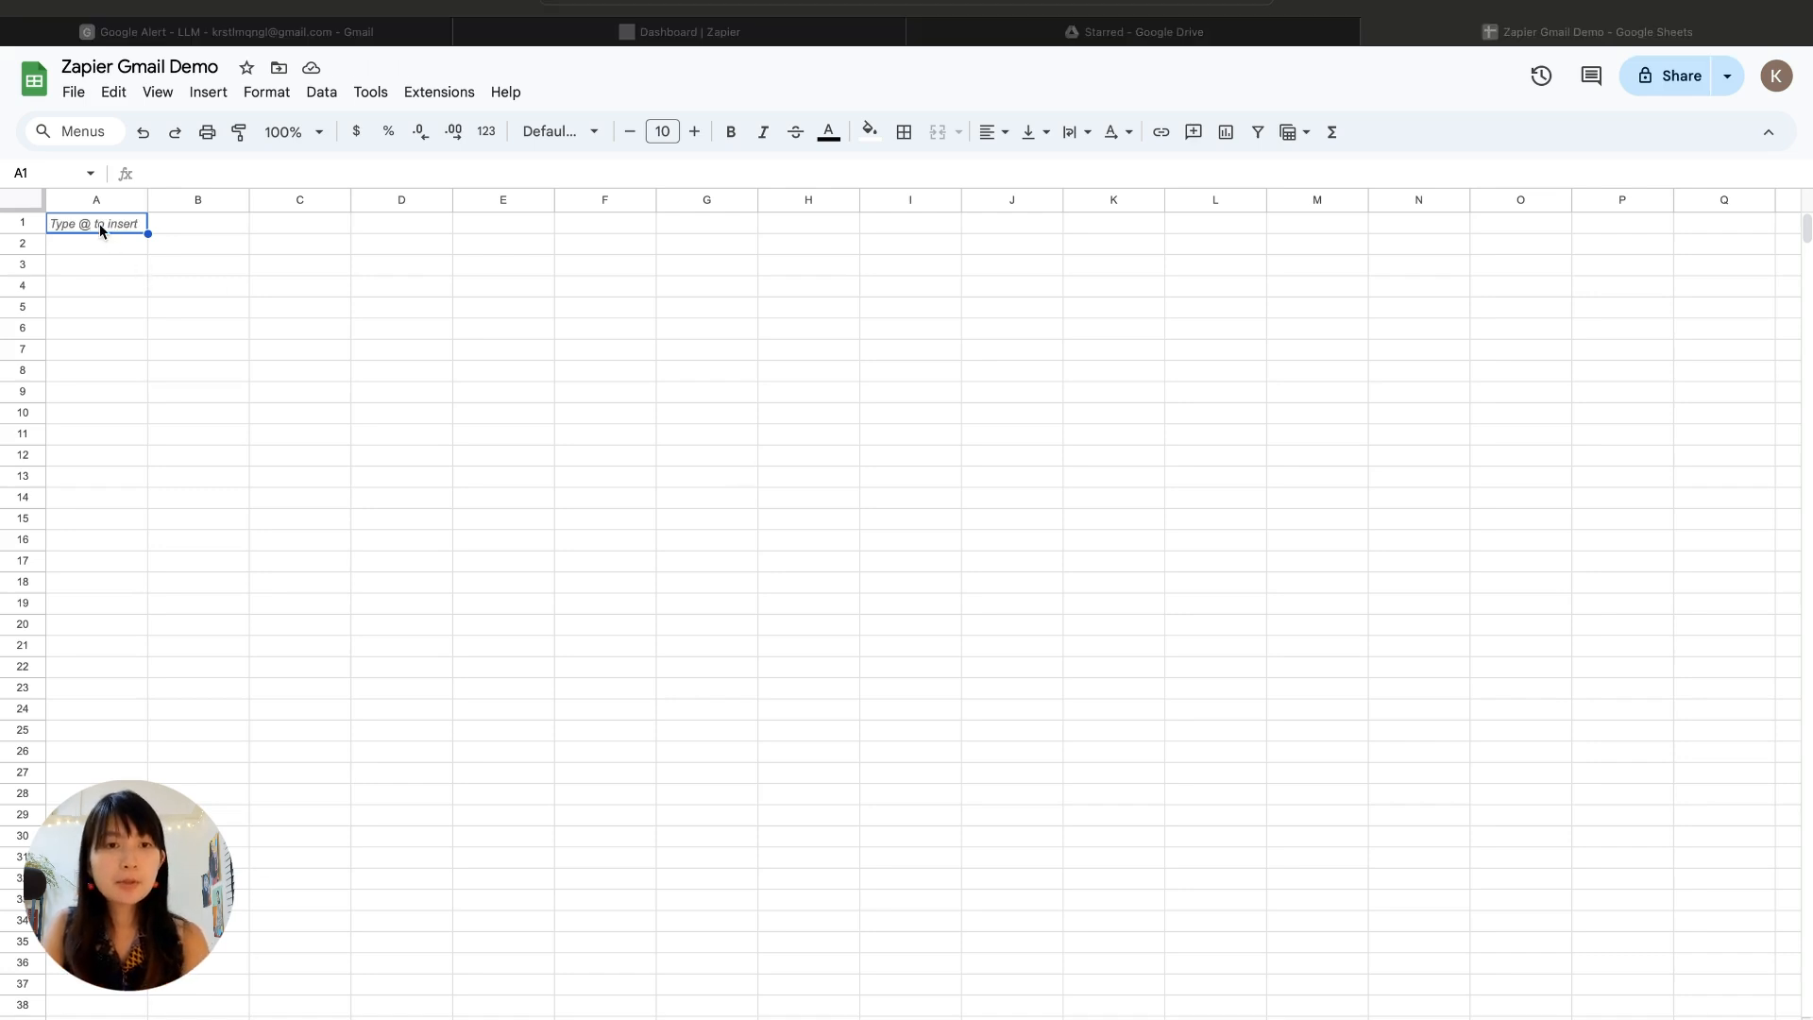
Step: Enter the column headers Date in A1 and URLs in B1 of the newly added sheet
type("Date")
key("Return")
left_click(198, 222)
type("U")
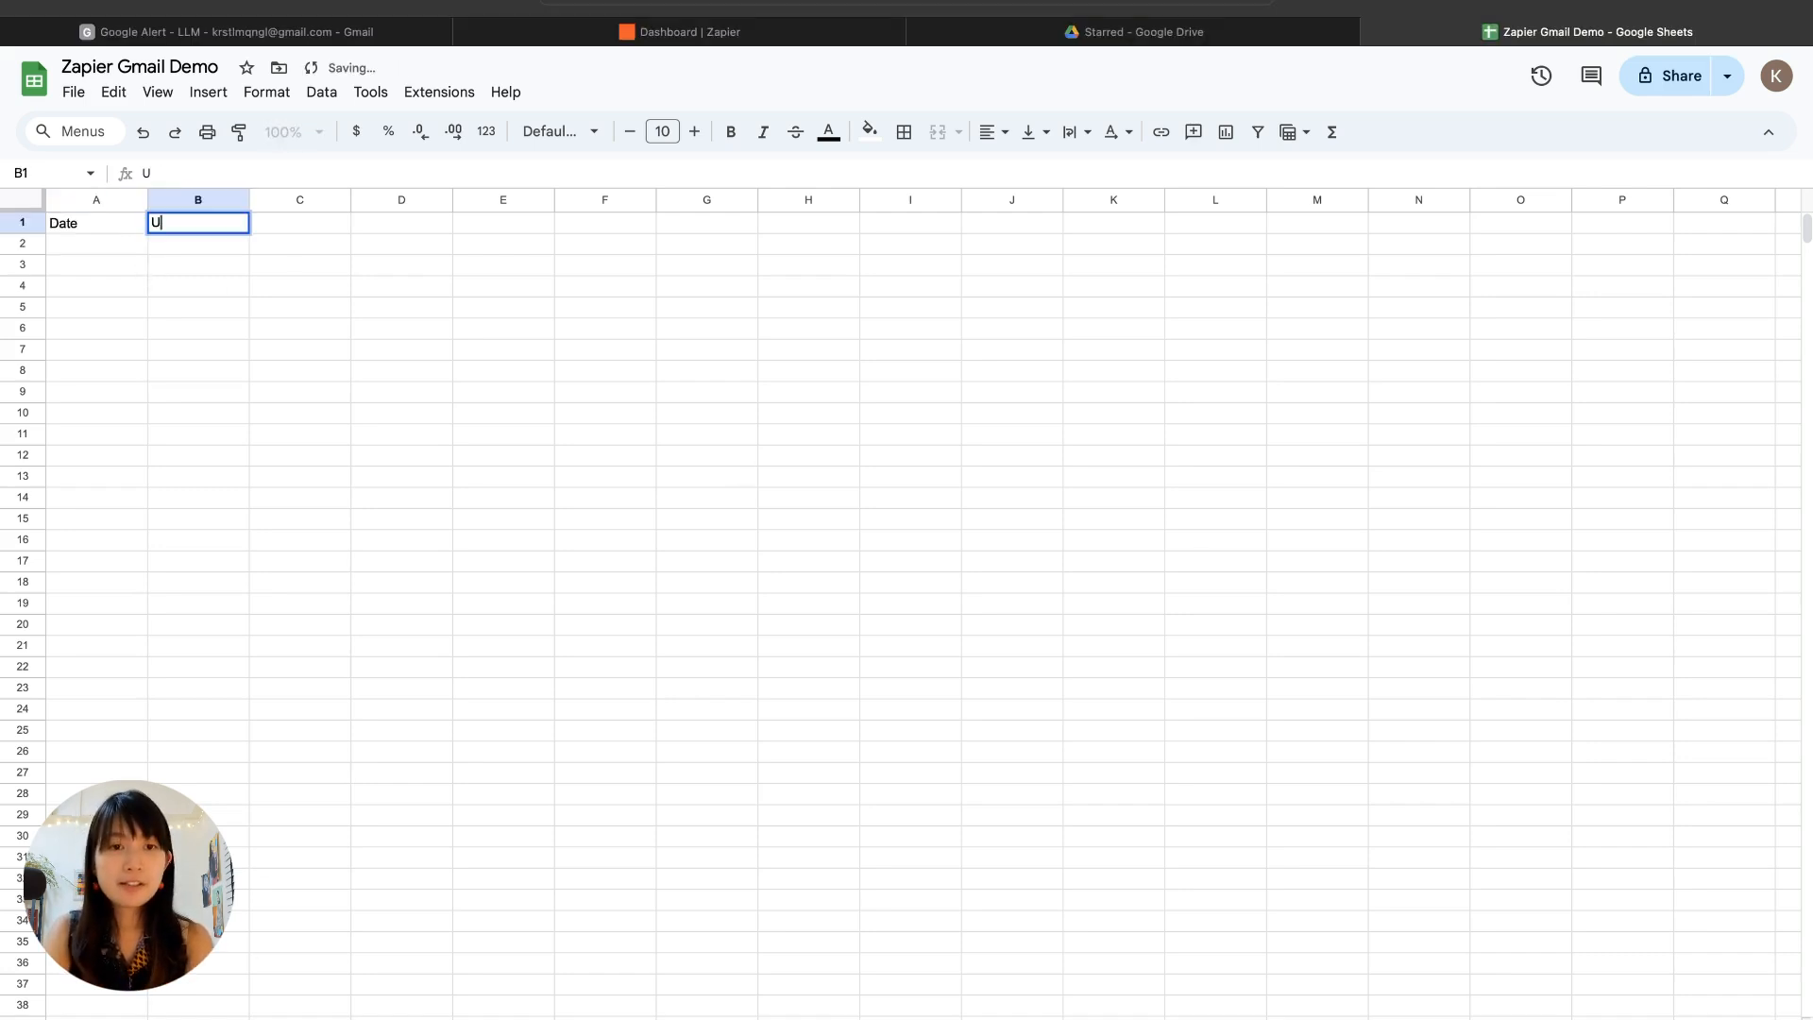
type("RLs")
key("Return")
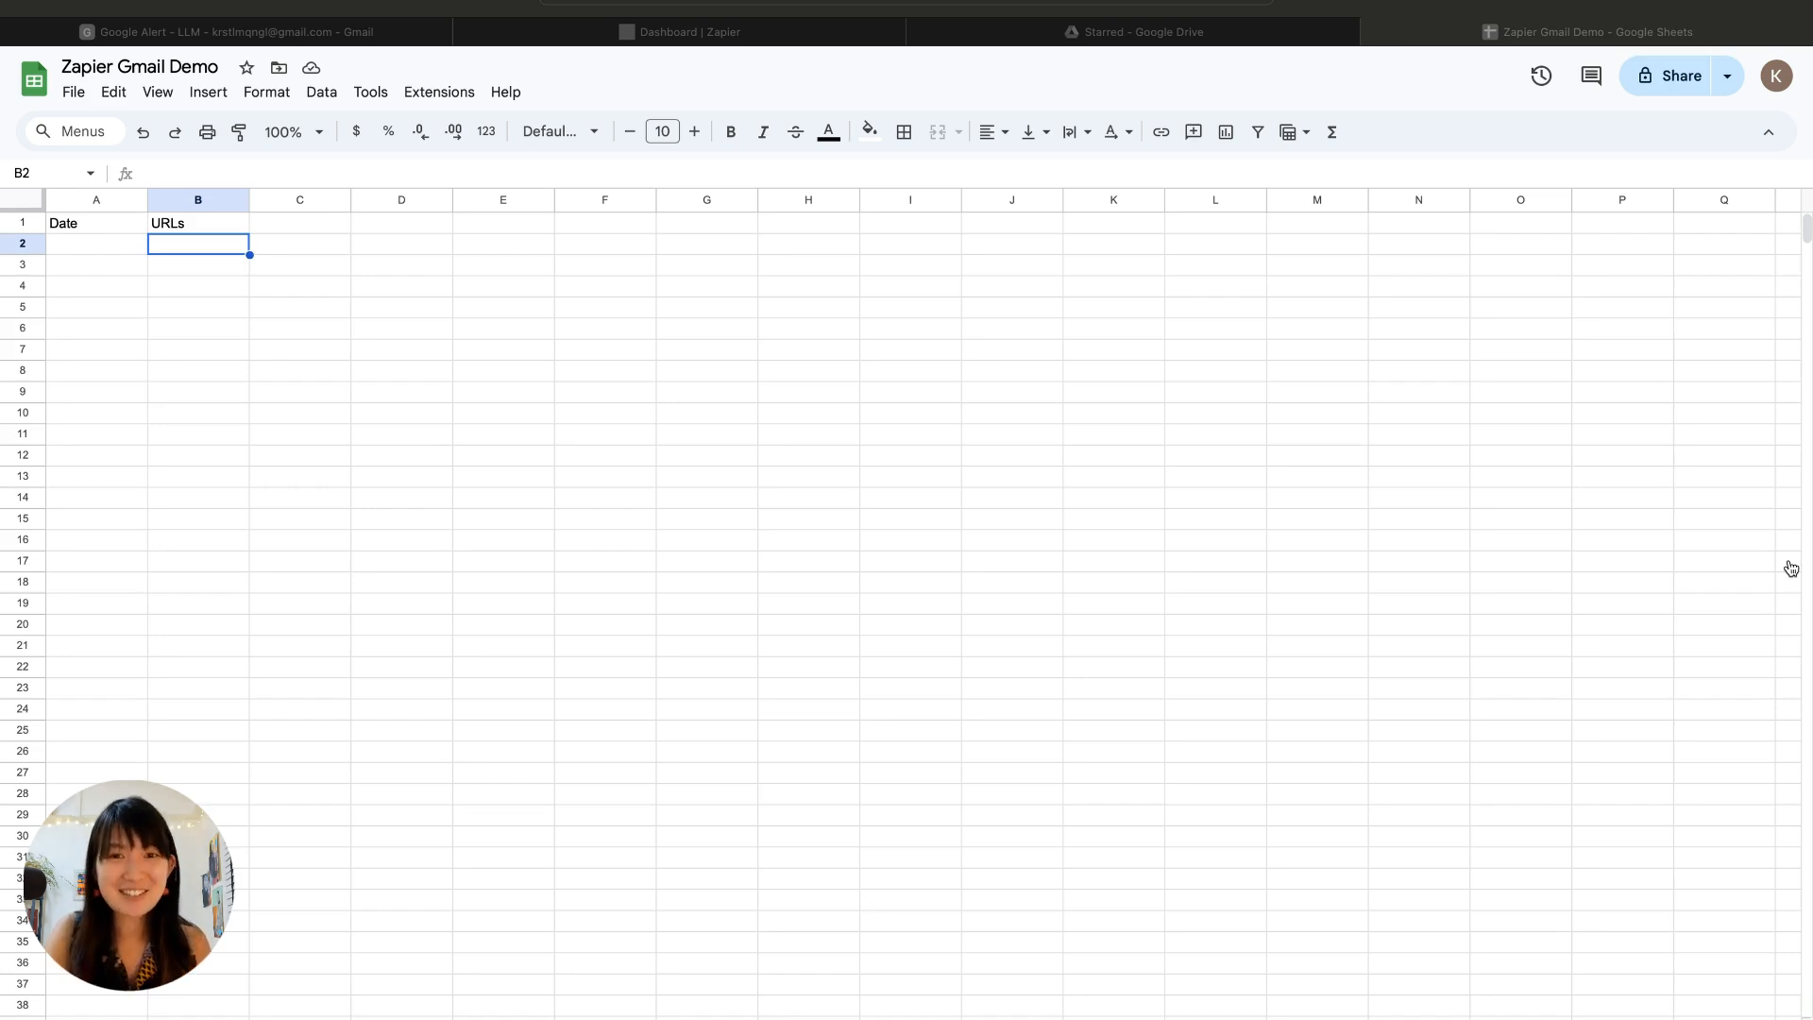
Step: Switch to Zapier, start a new Zap from scratch and choose Gmail as its trigger app
left_click(692, 34)
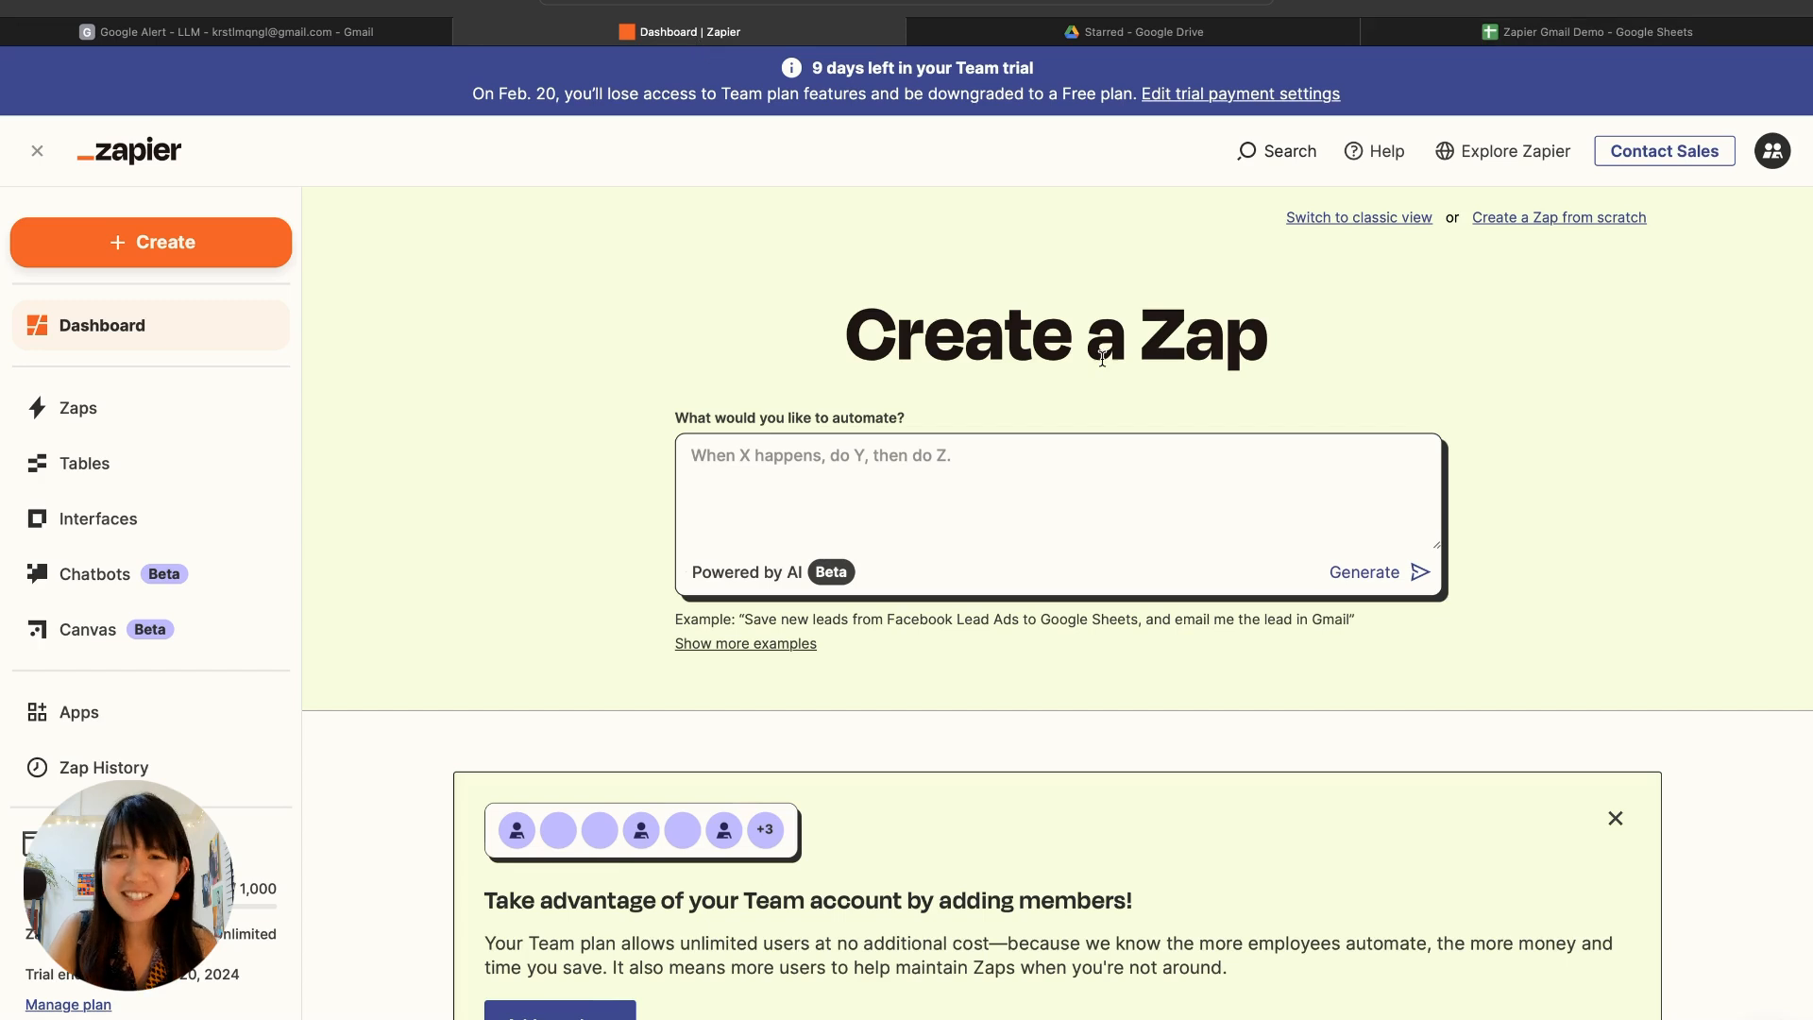
left_click(1542, 218)
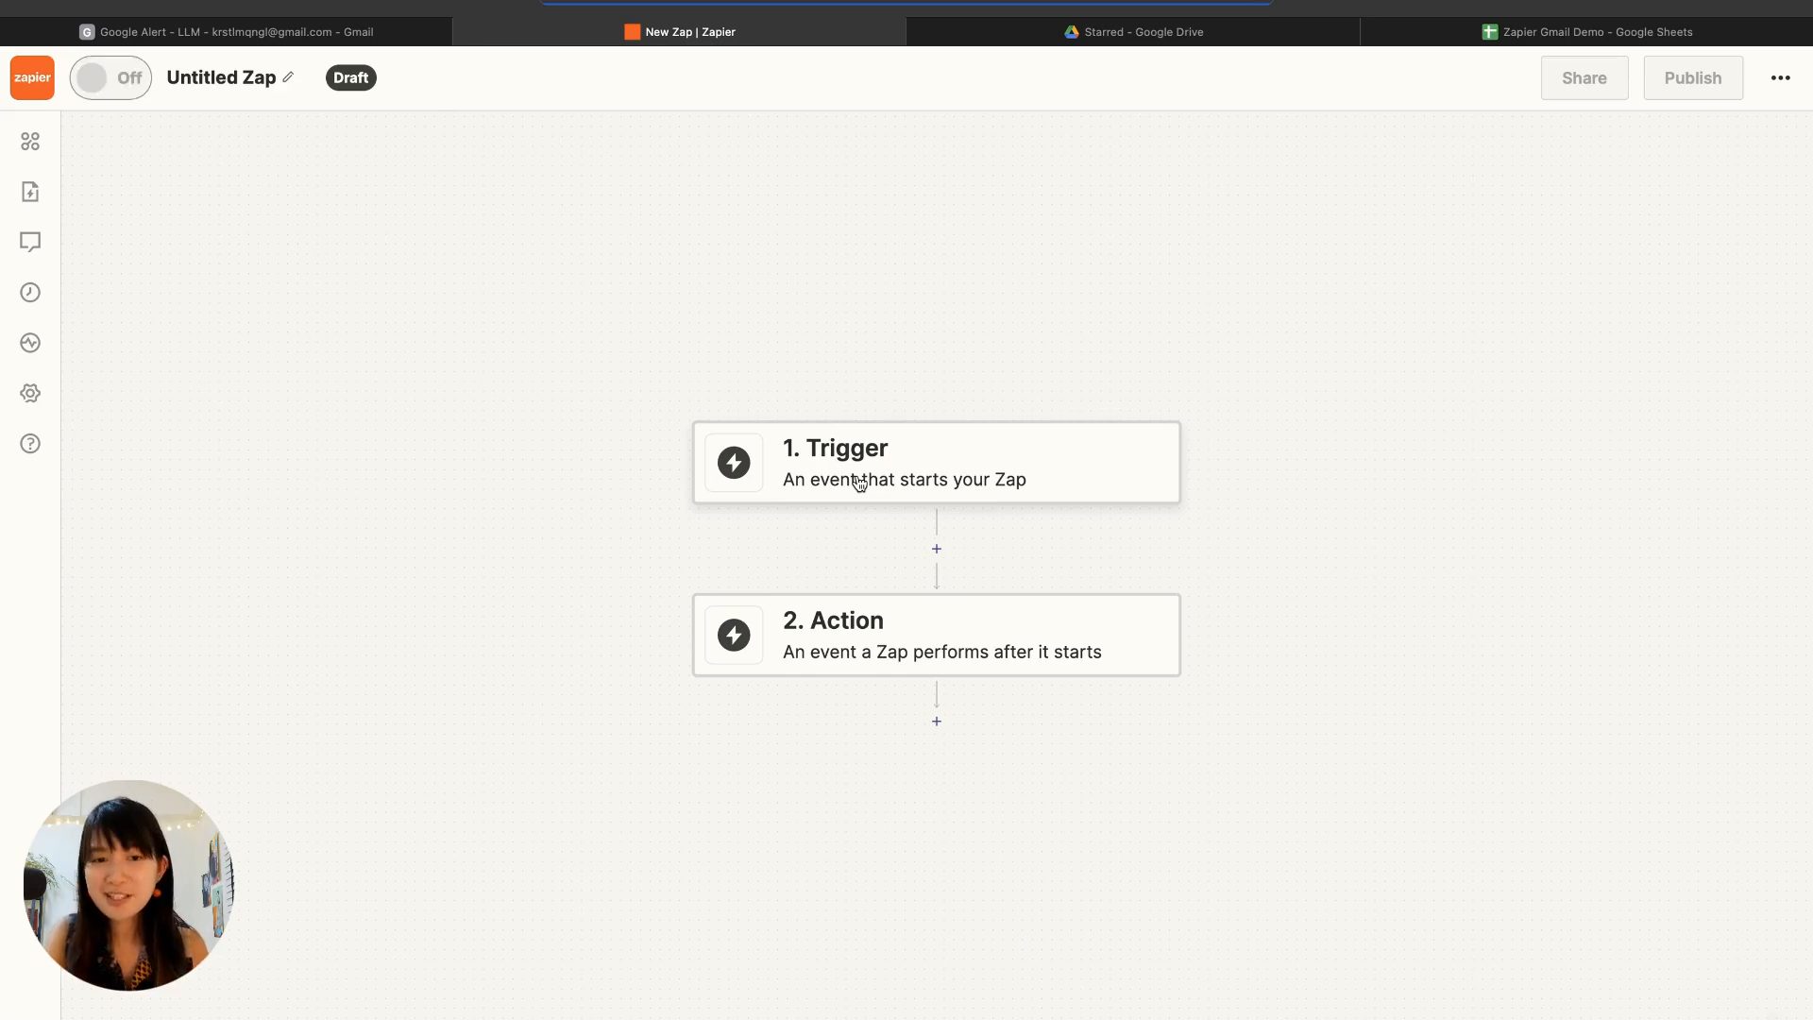
left_click(859, 483)
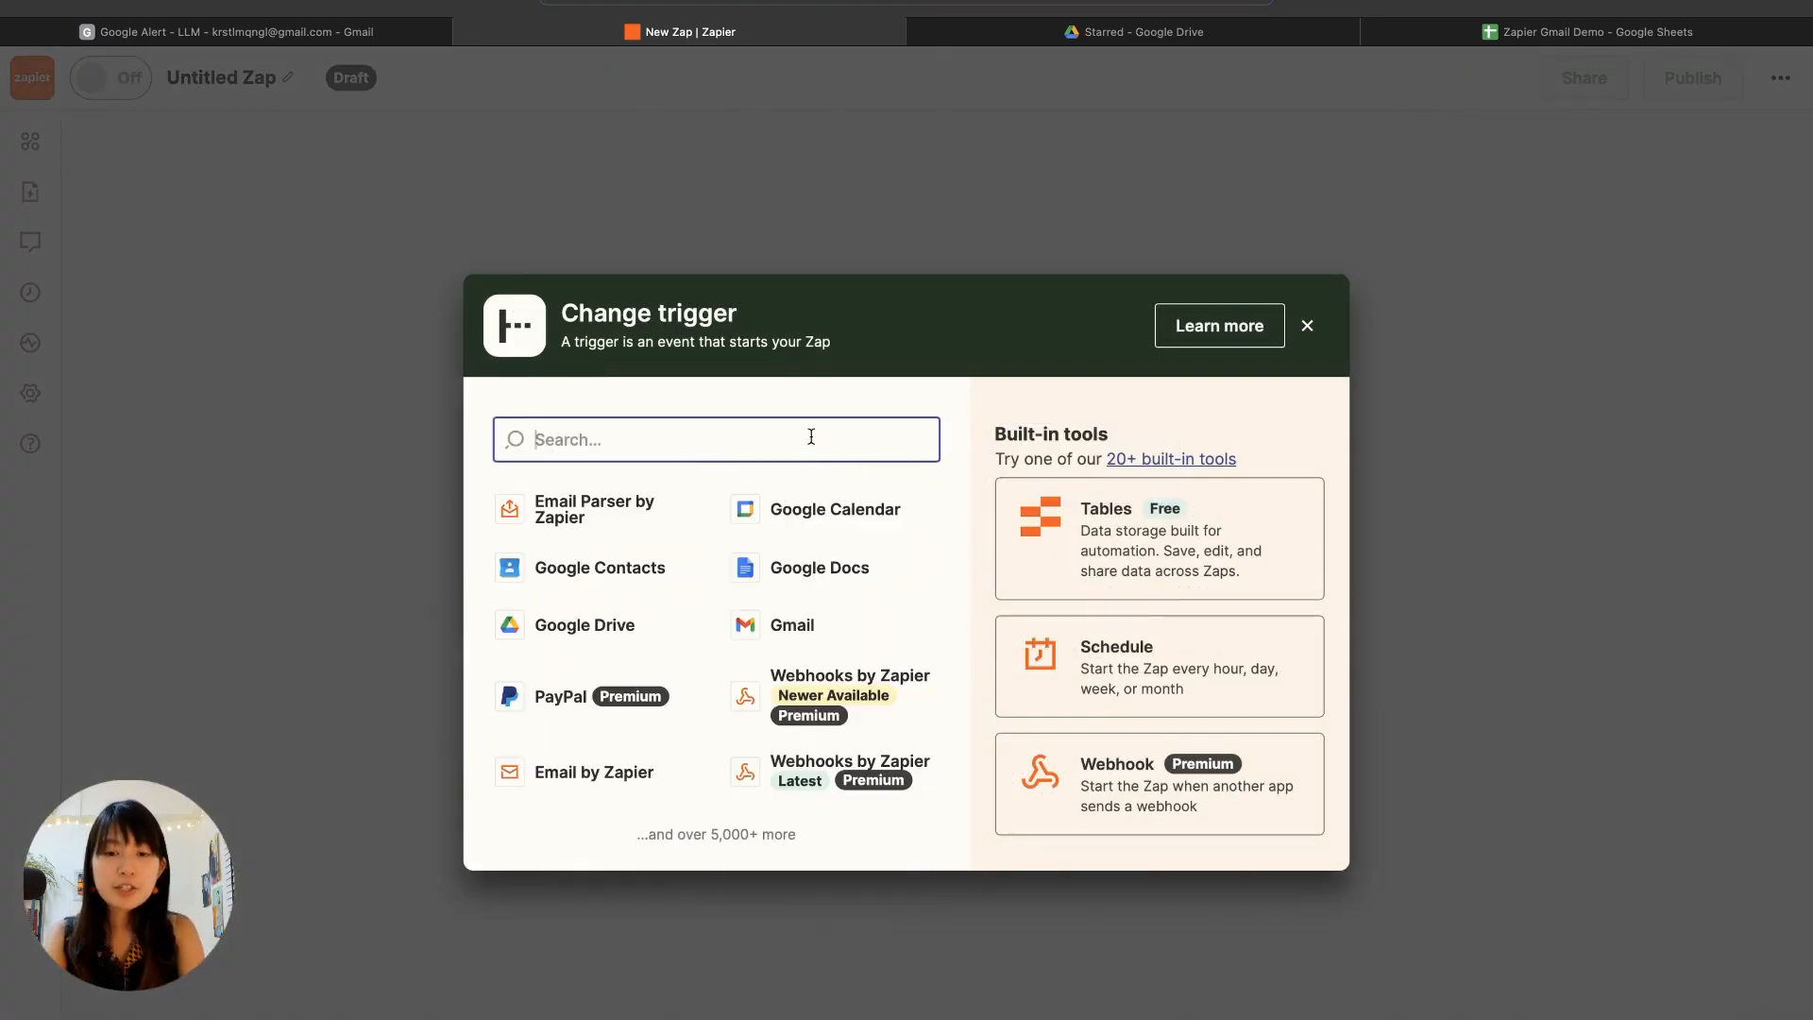
type("Gmail")
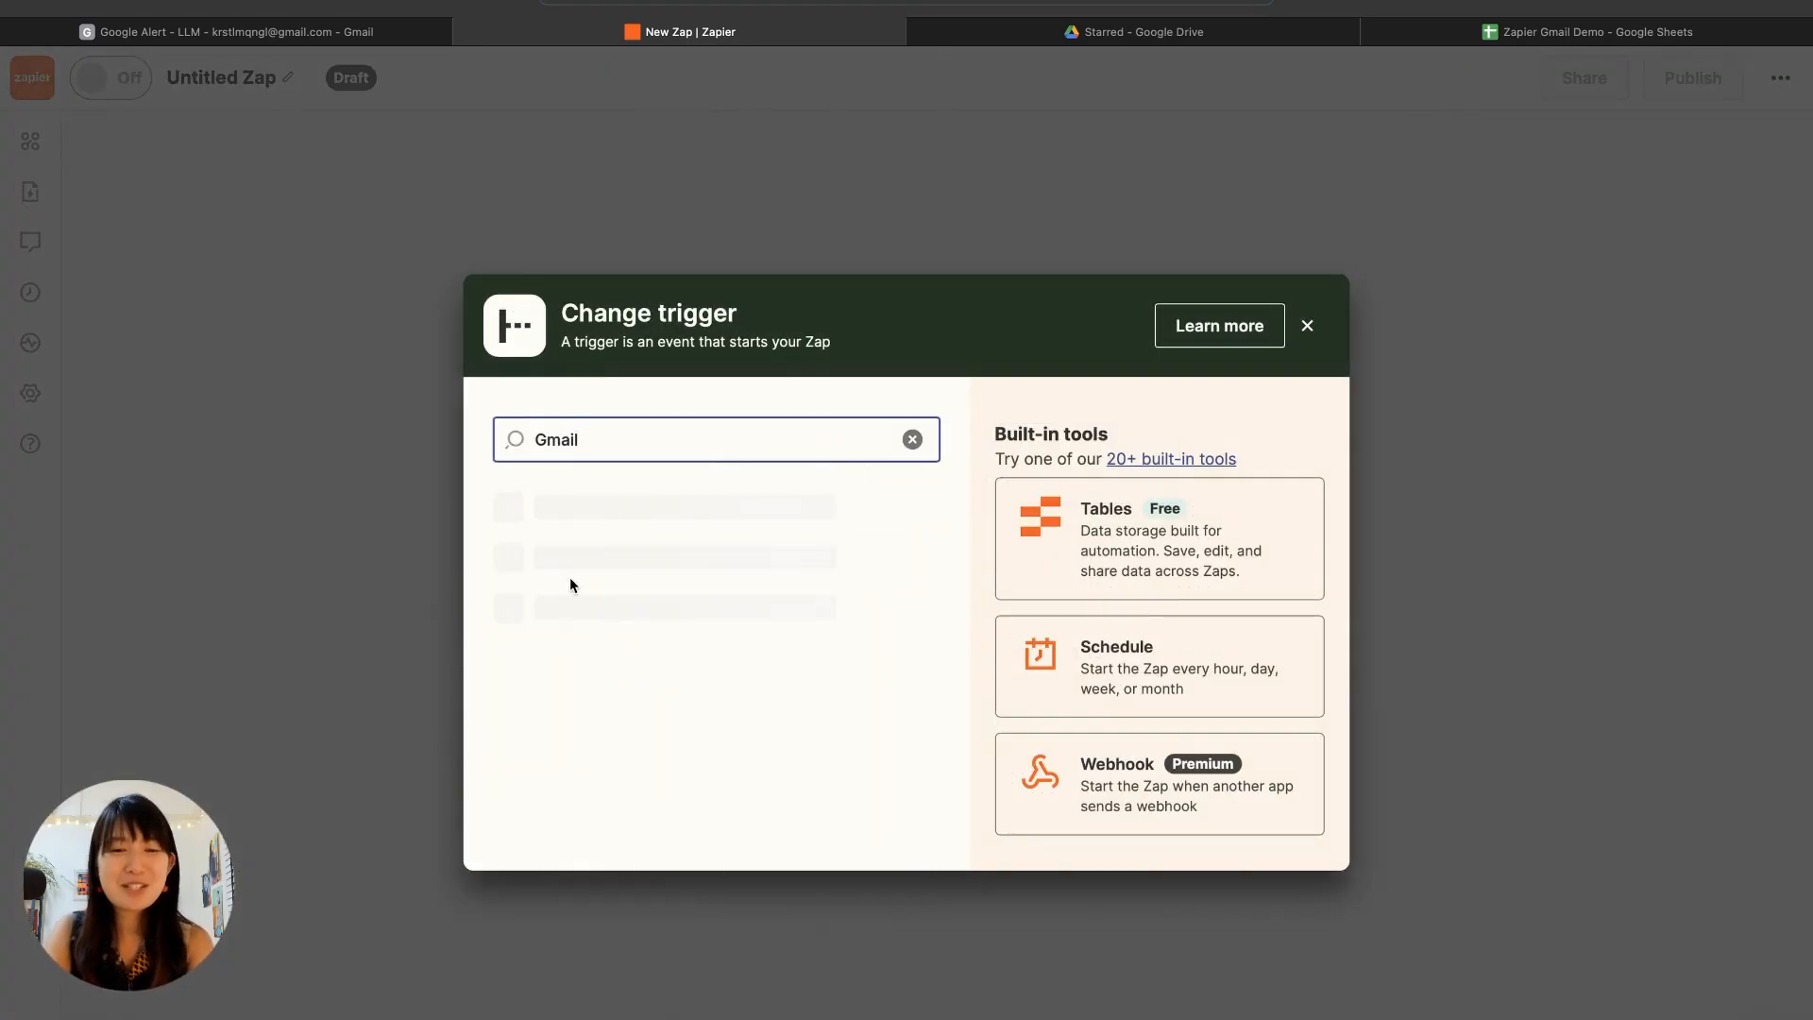
left_click(612, 515)
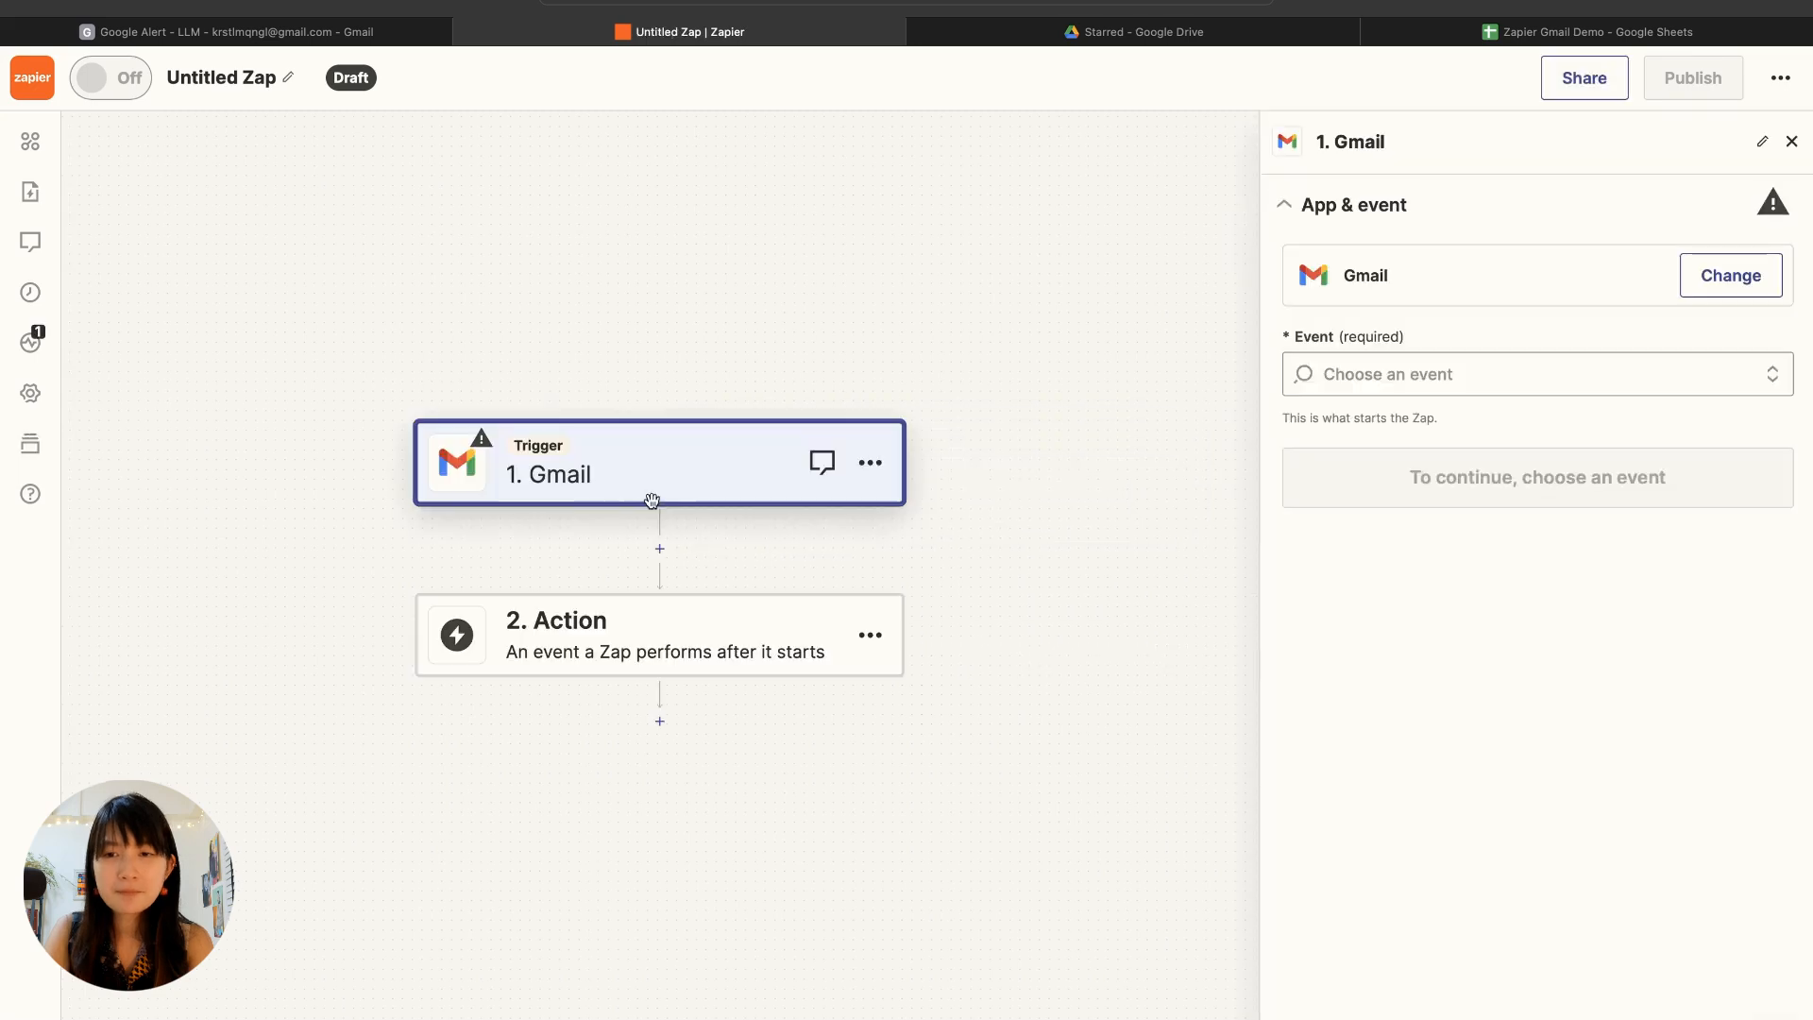
Step: Set the Gmail trigger event to New Email Matching Search and continue with the already connected Gmail account
left_click(1369, 377)
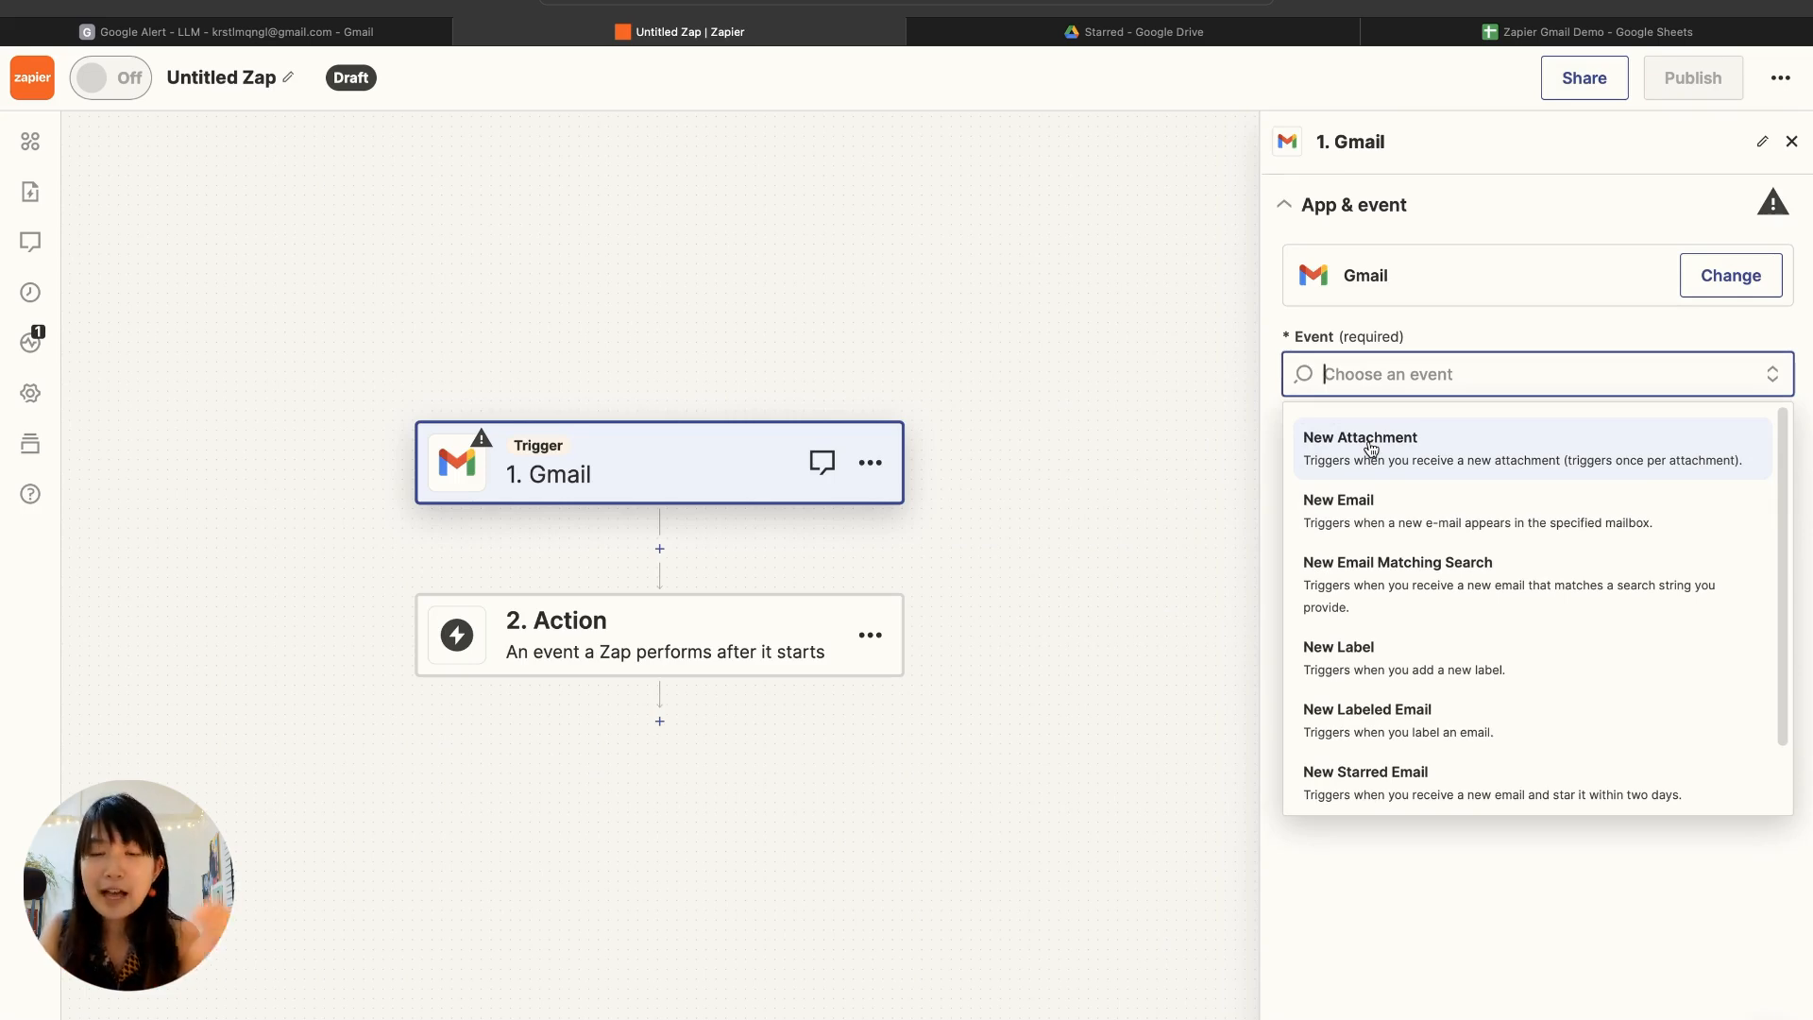
scroll(1383, 605, "down", 1)
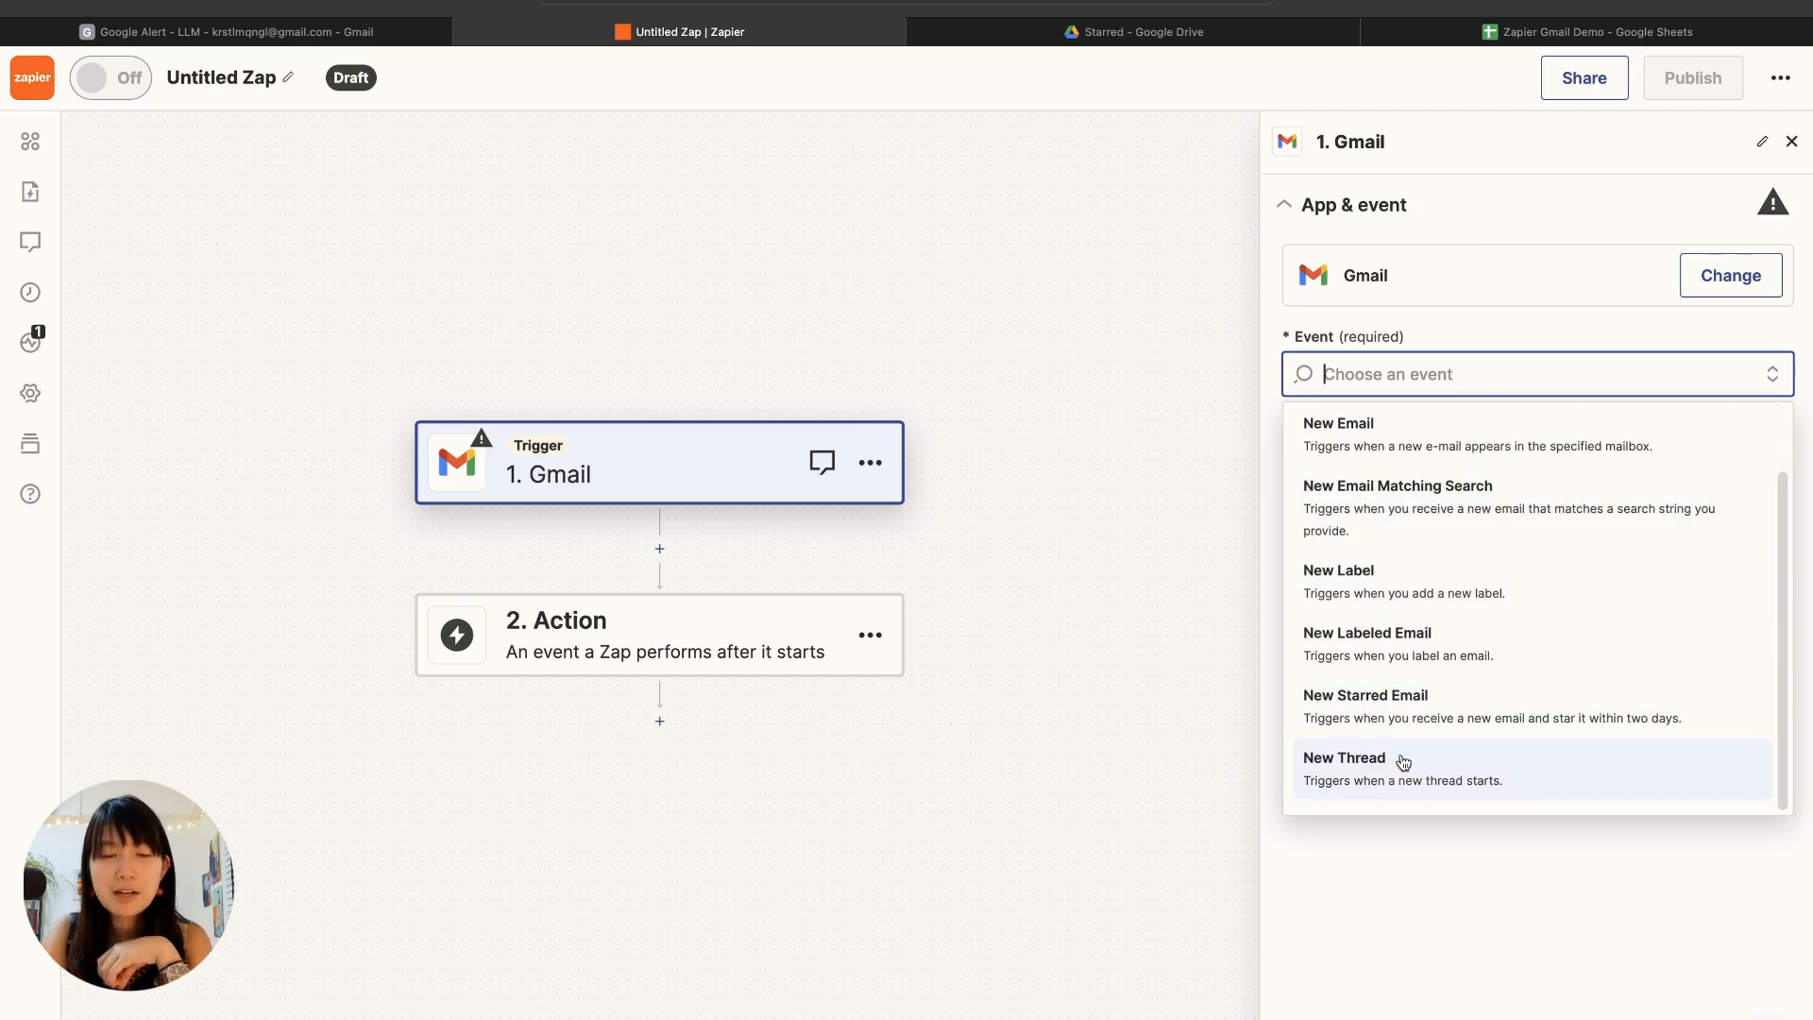
left_click(1411, 525)
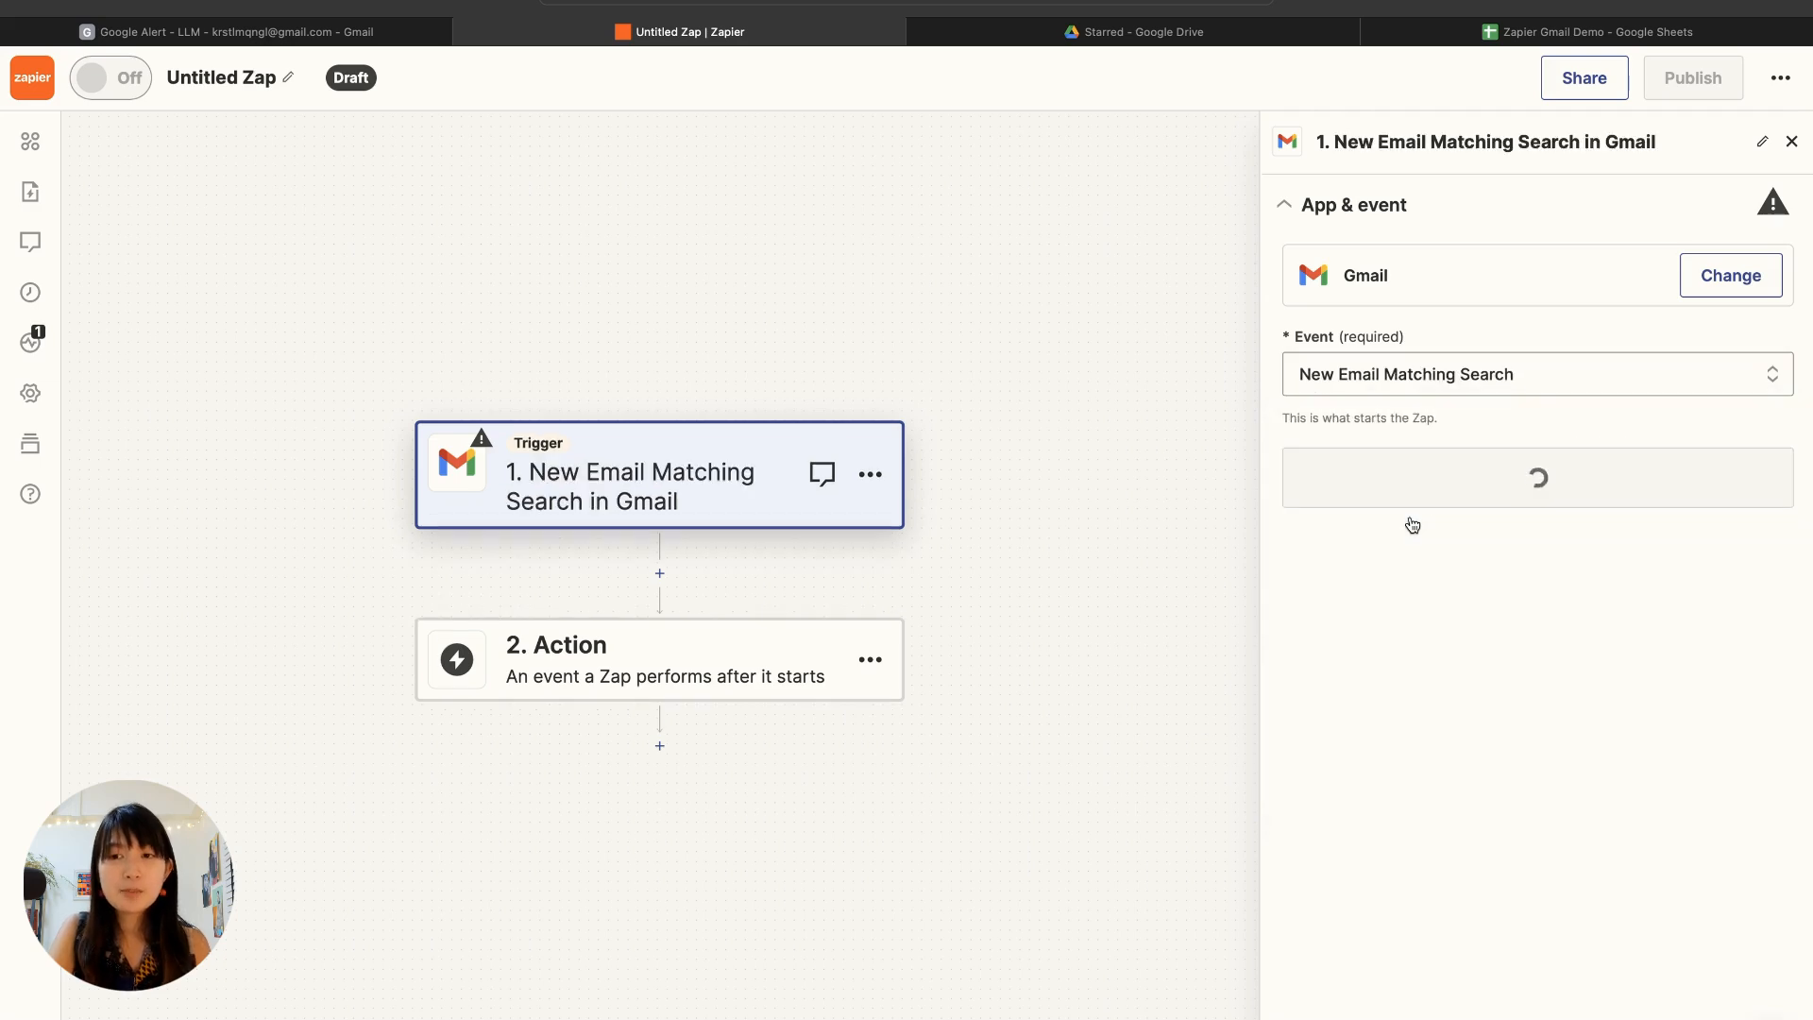
left_click(1405, 485)
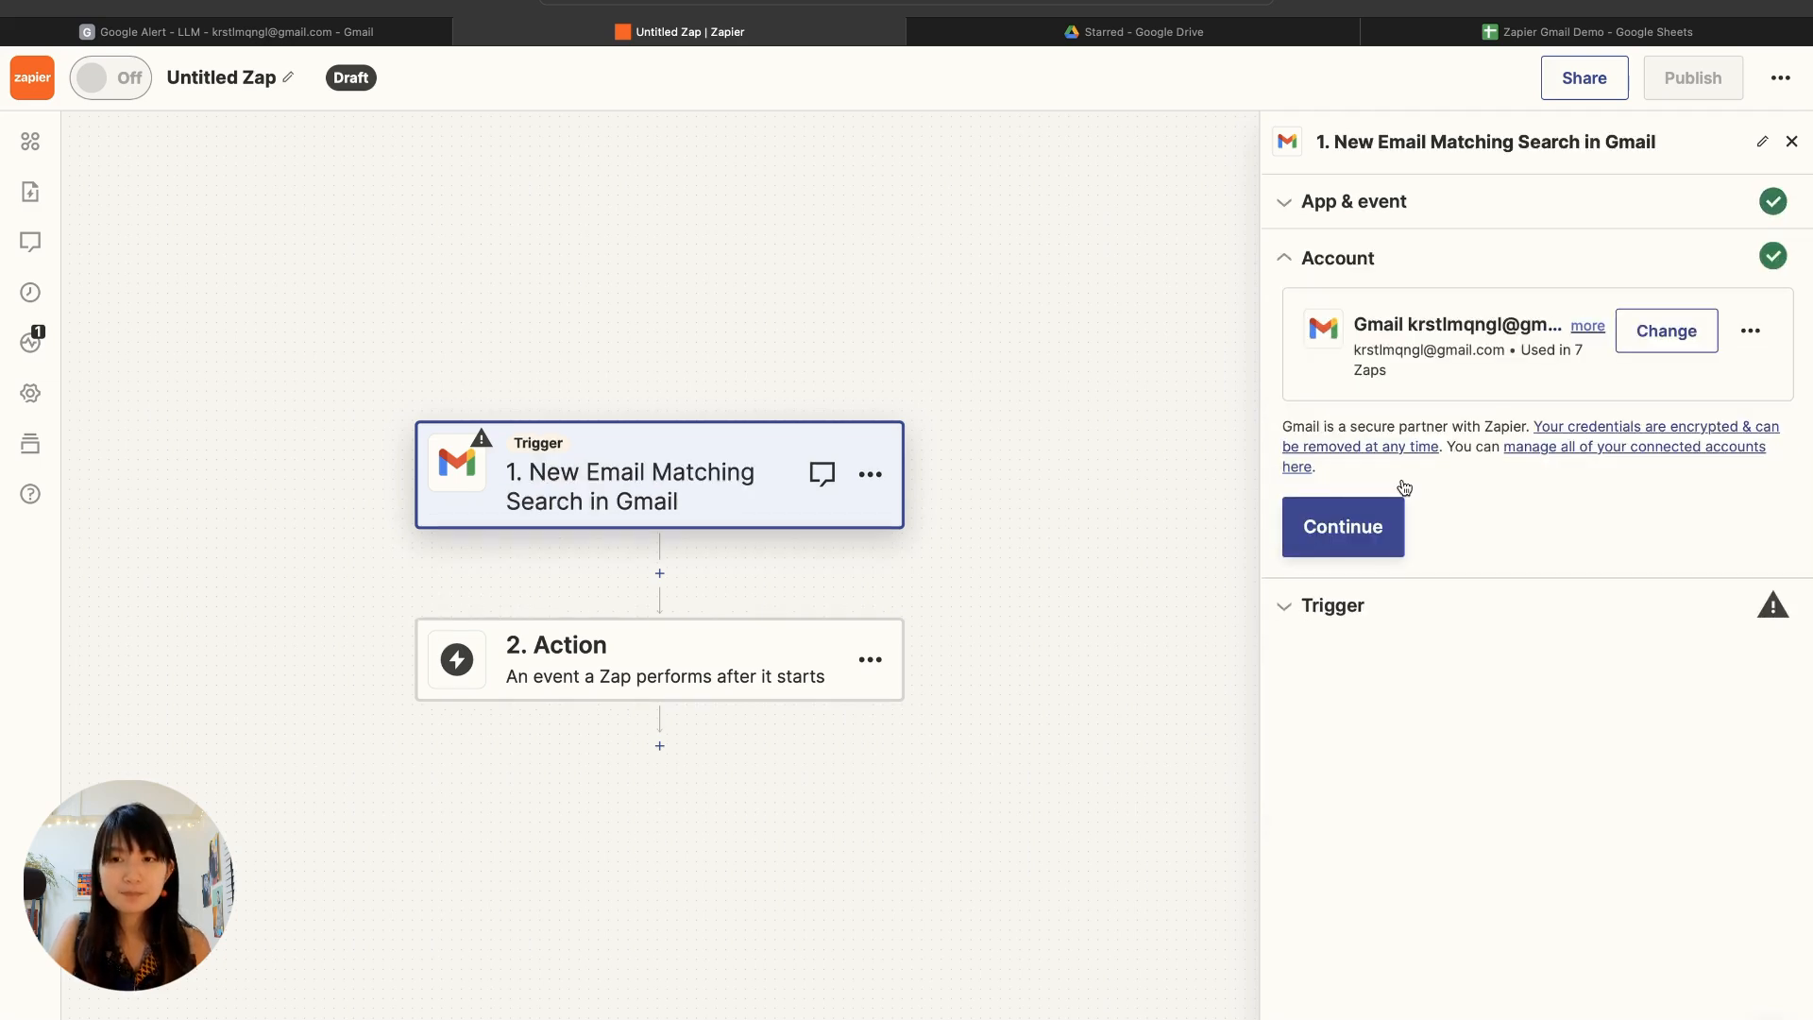
left_click(1359, 525)
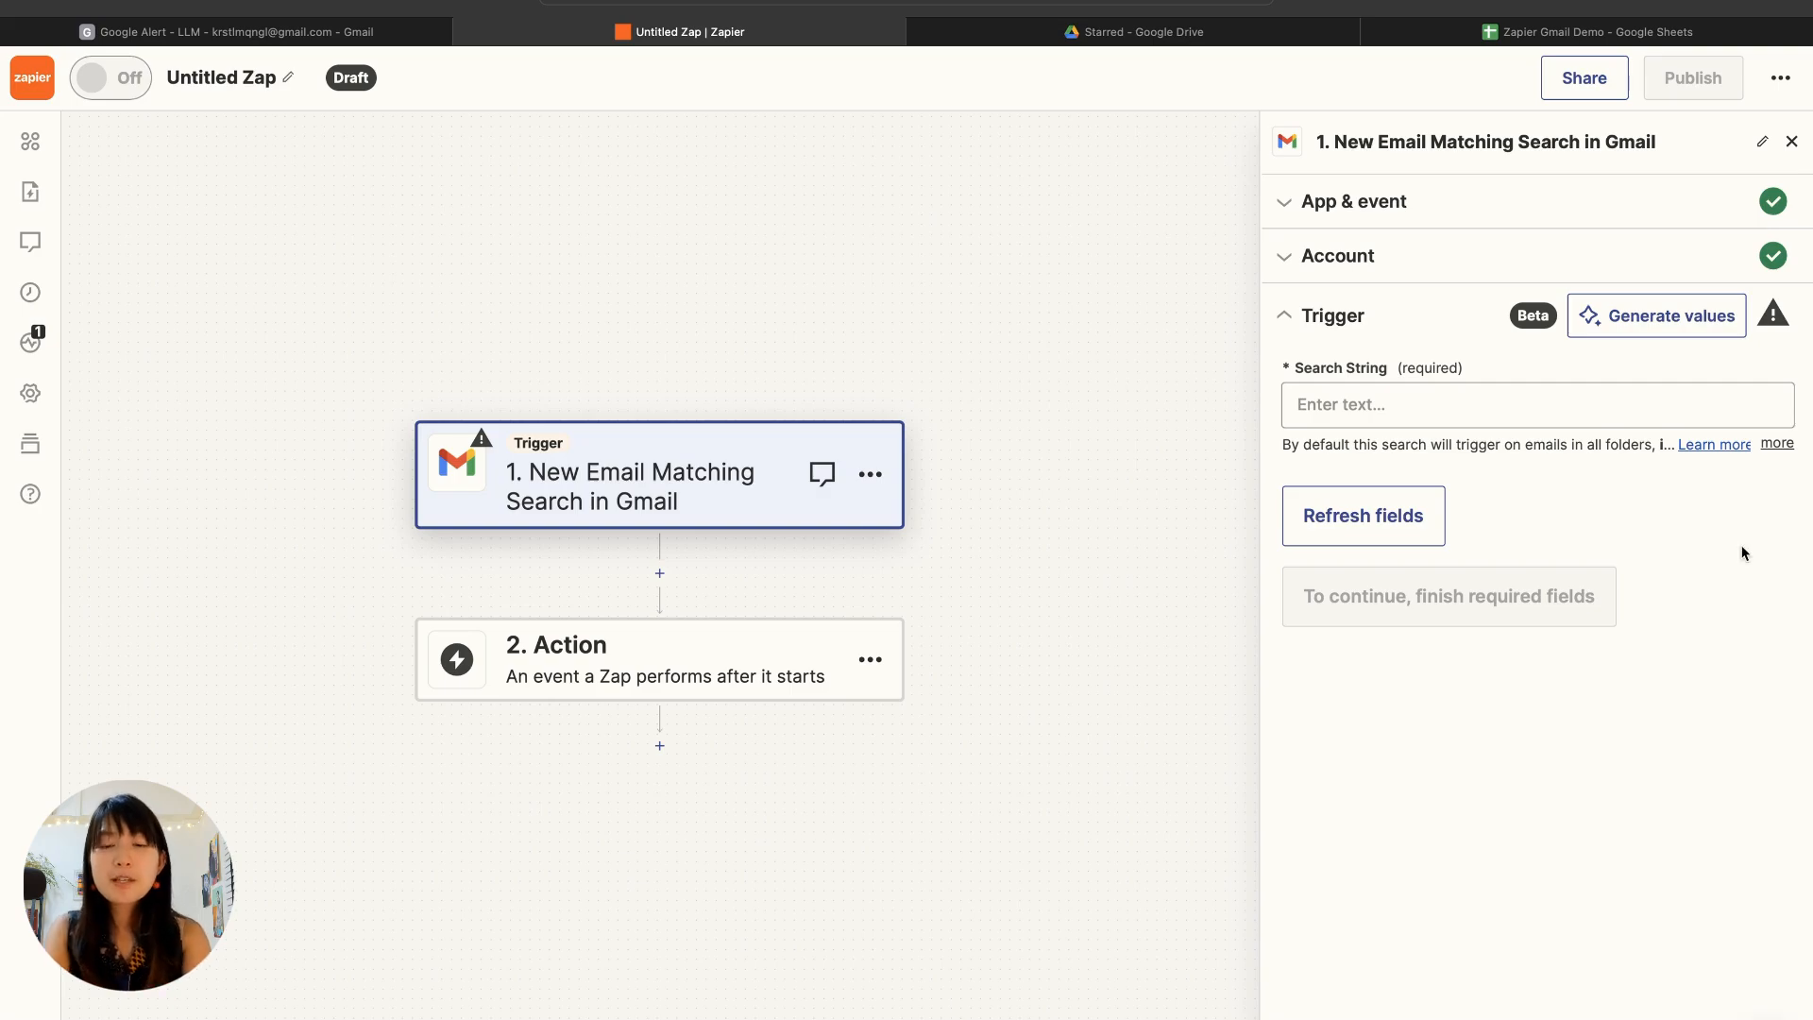
Step: Search the web for "search operator gmail" and read the Gmail Help page on search operators
key("super+t")
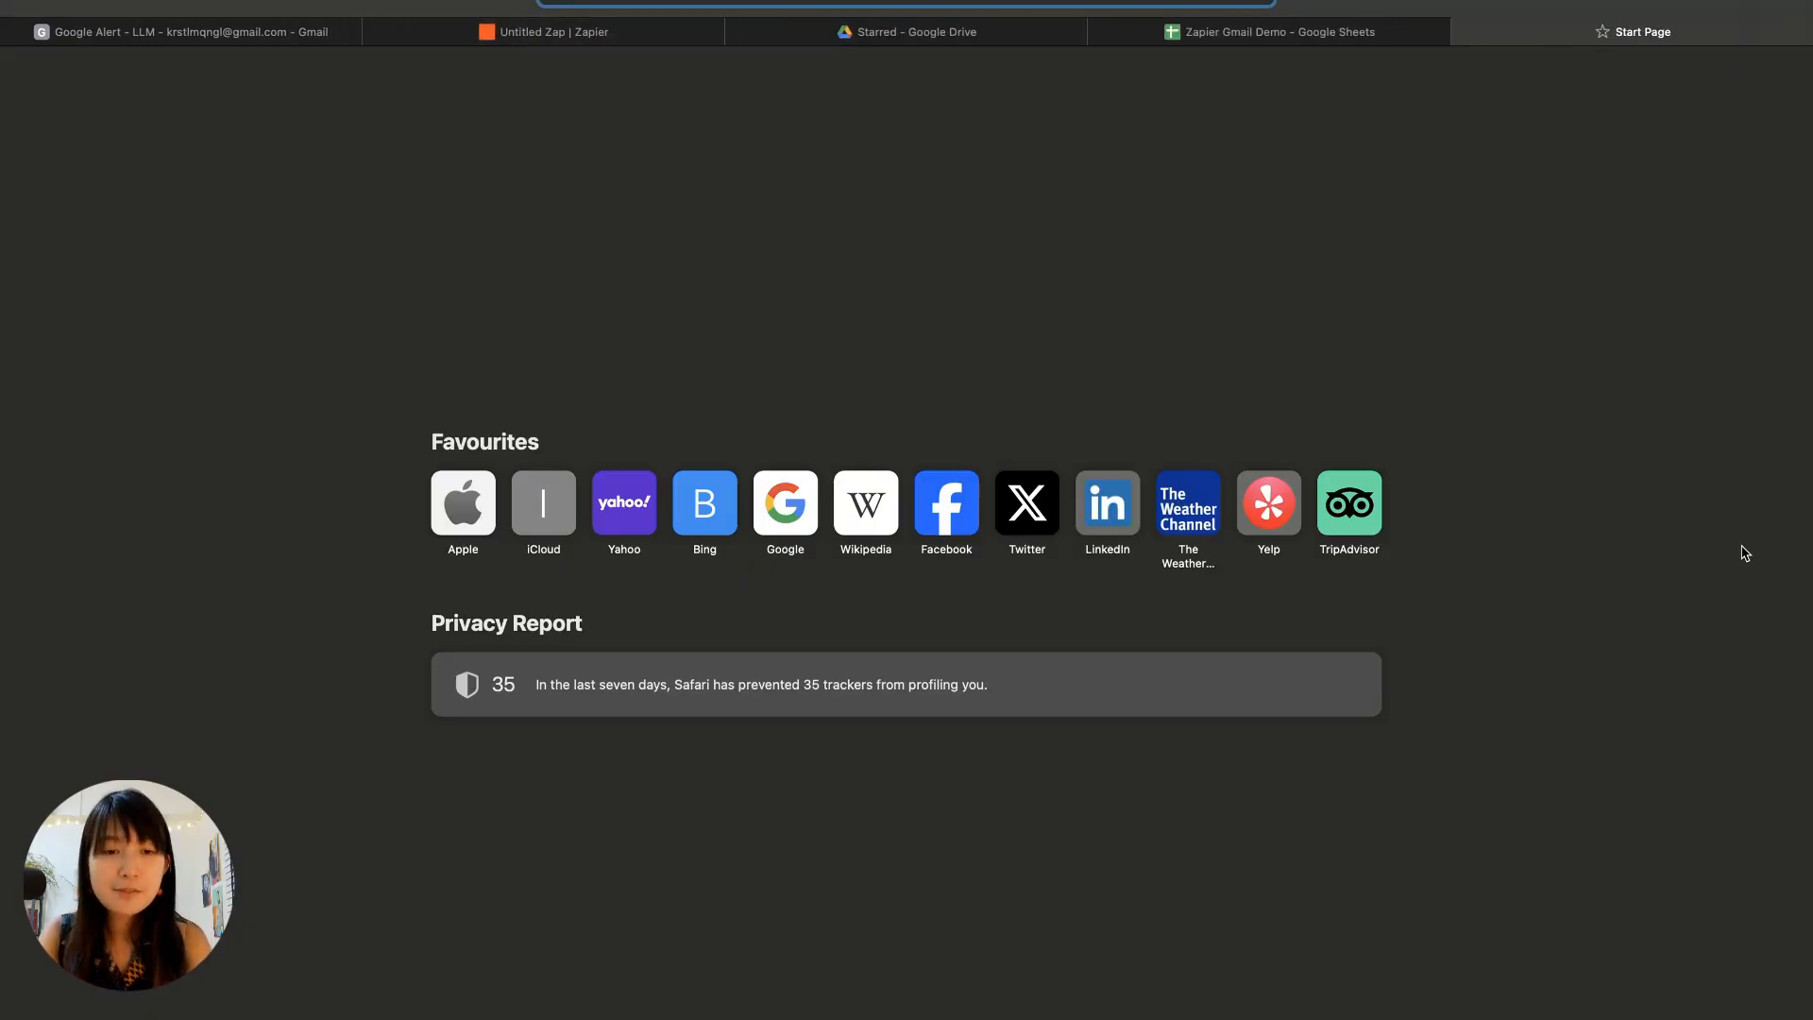
type("search op")
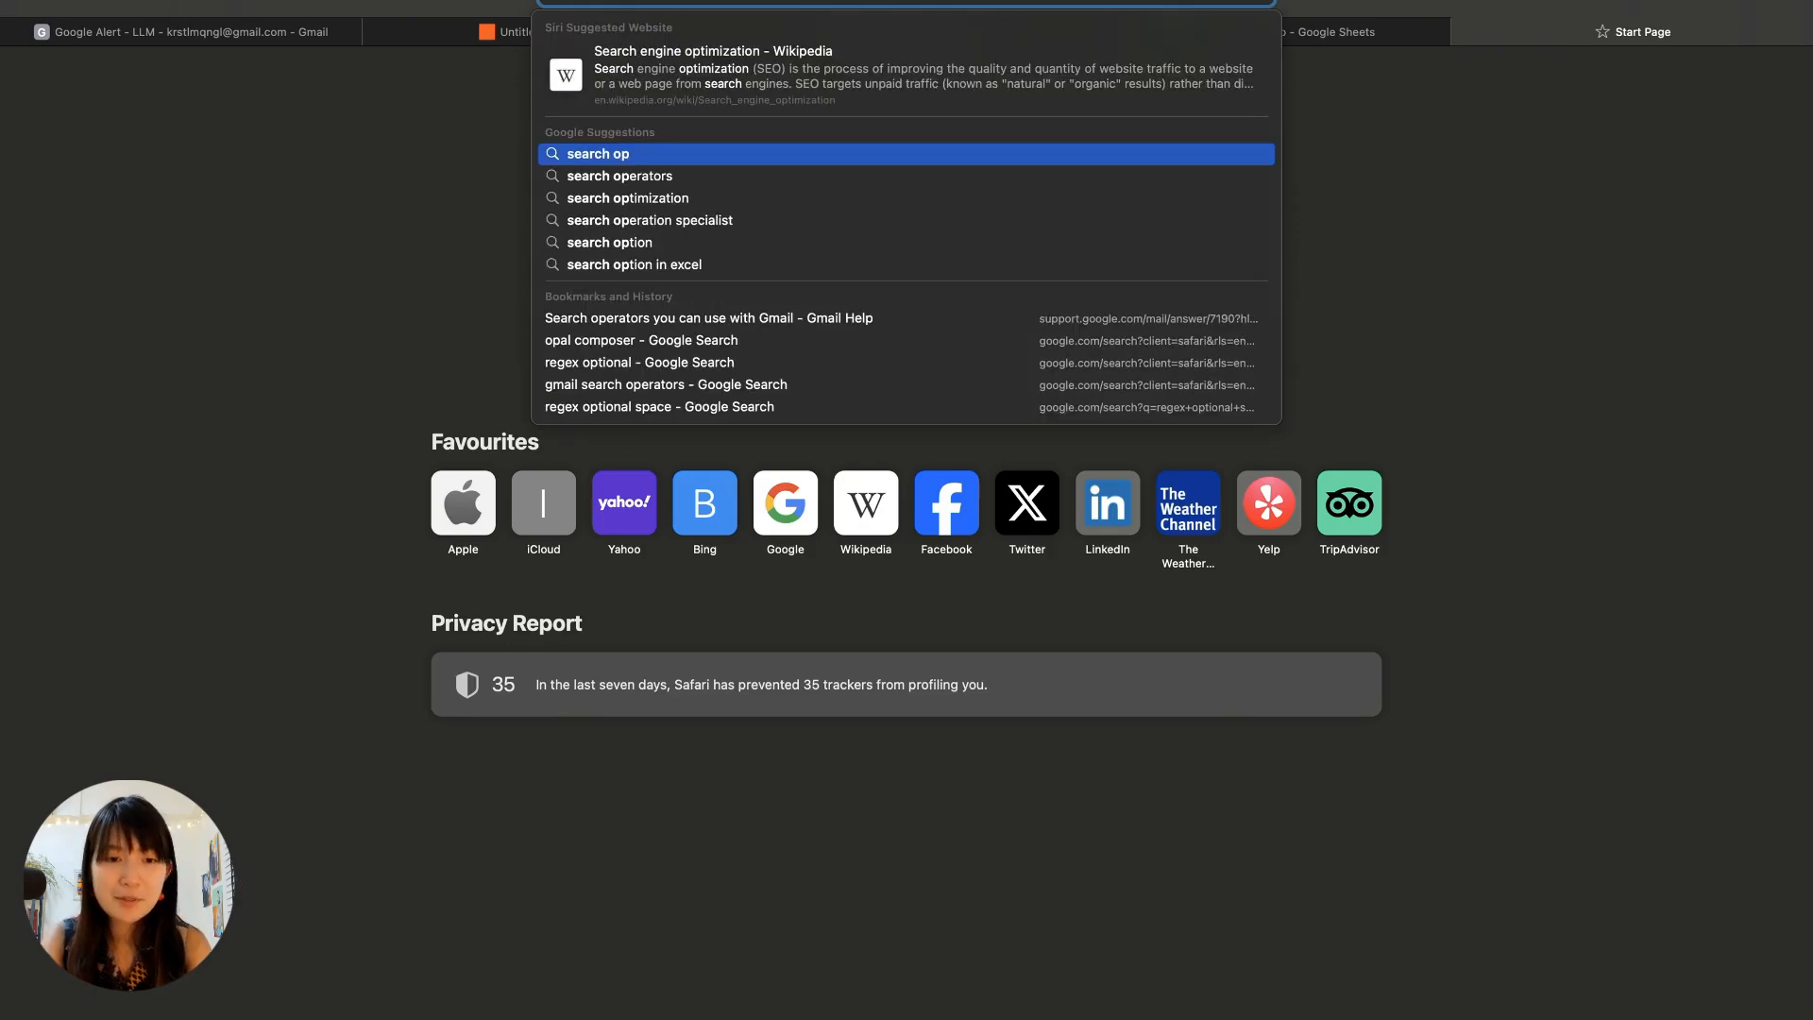
type("erator gmail")
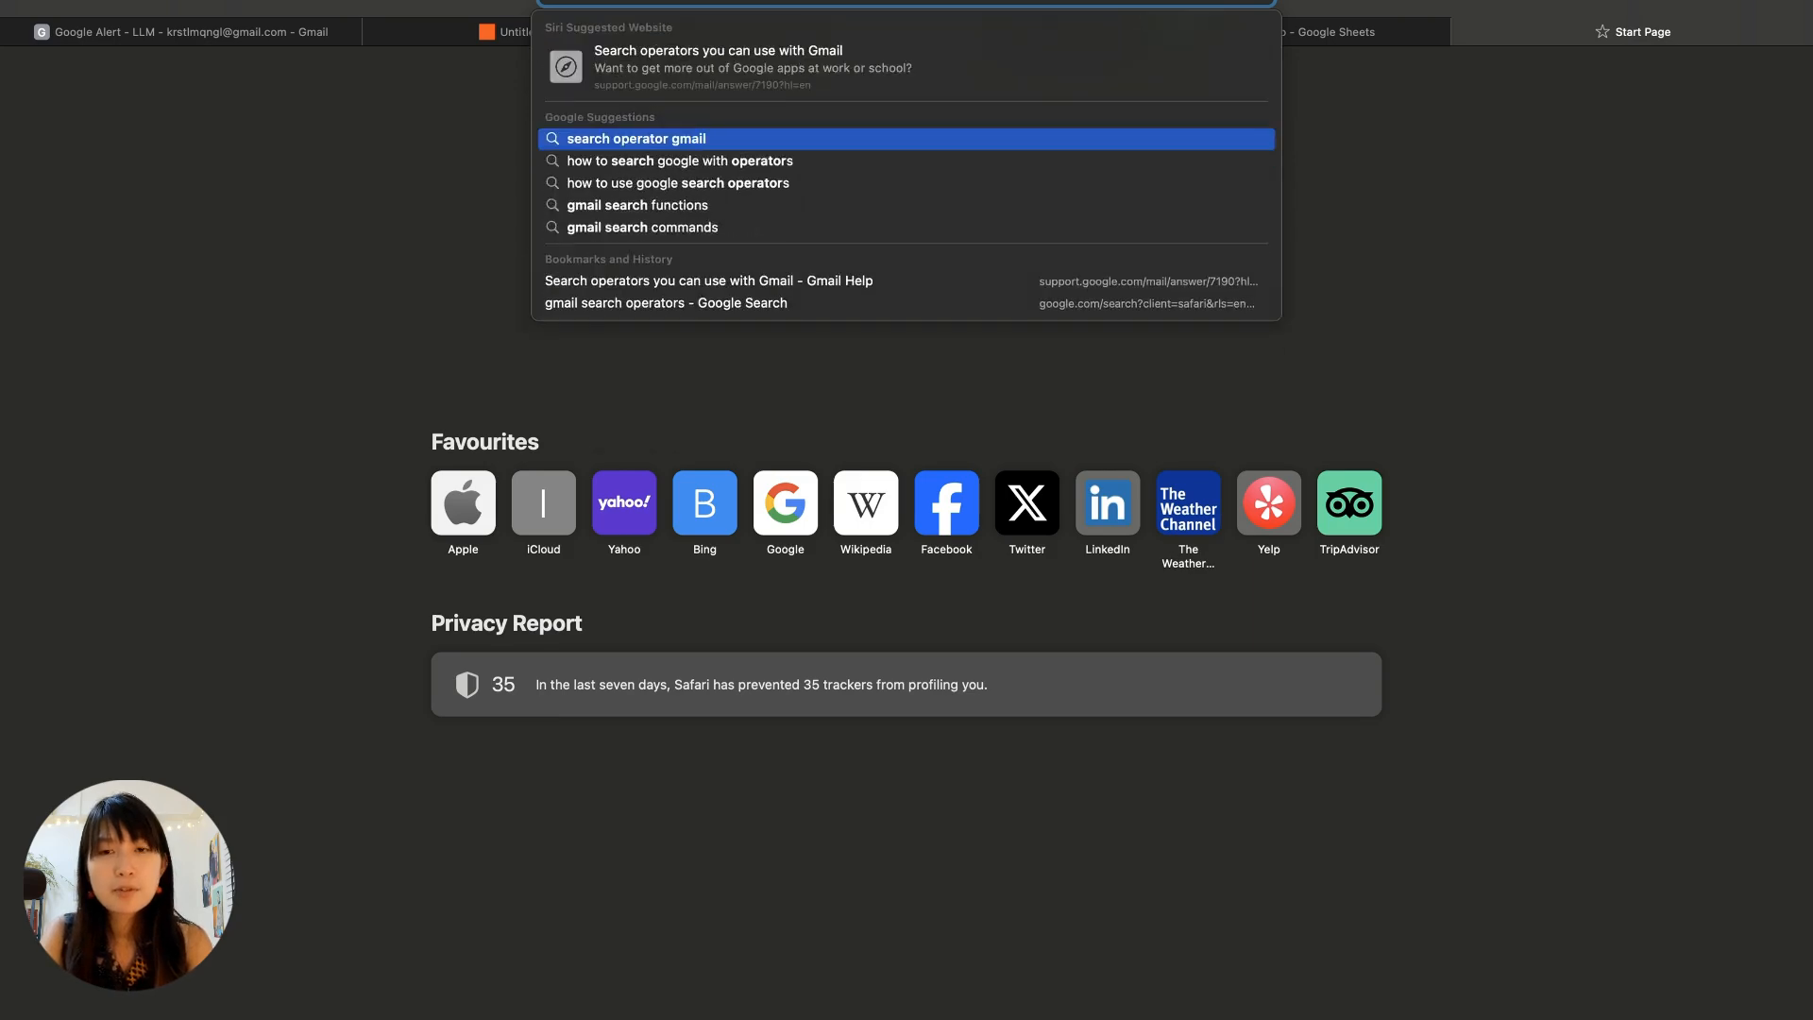
key("Return")
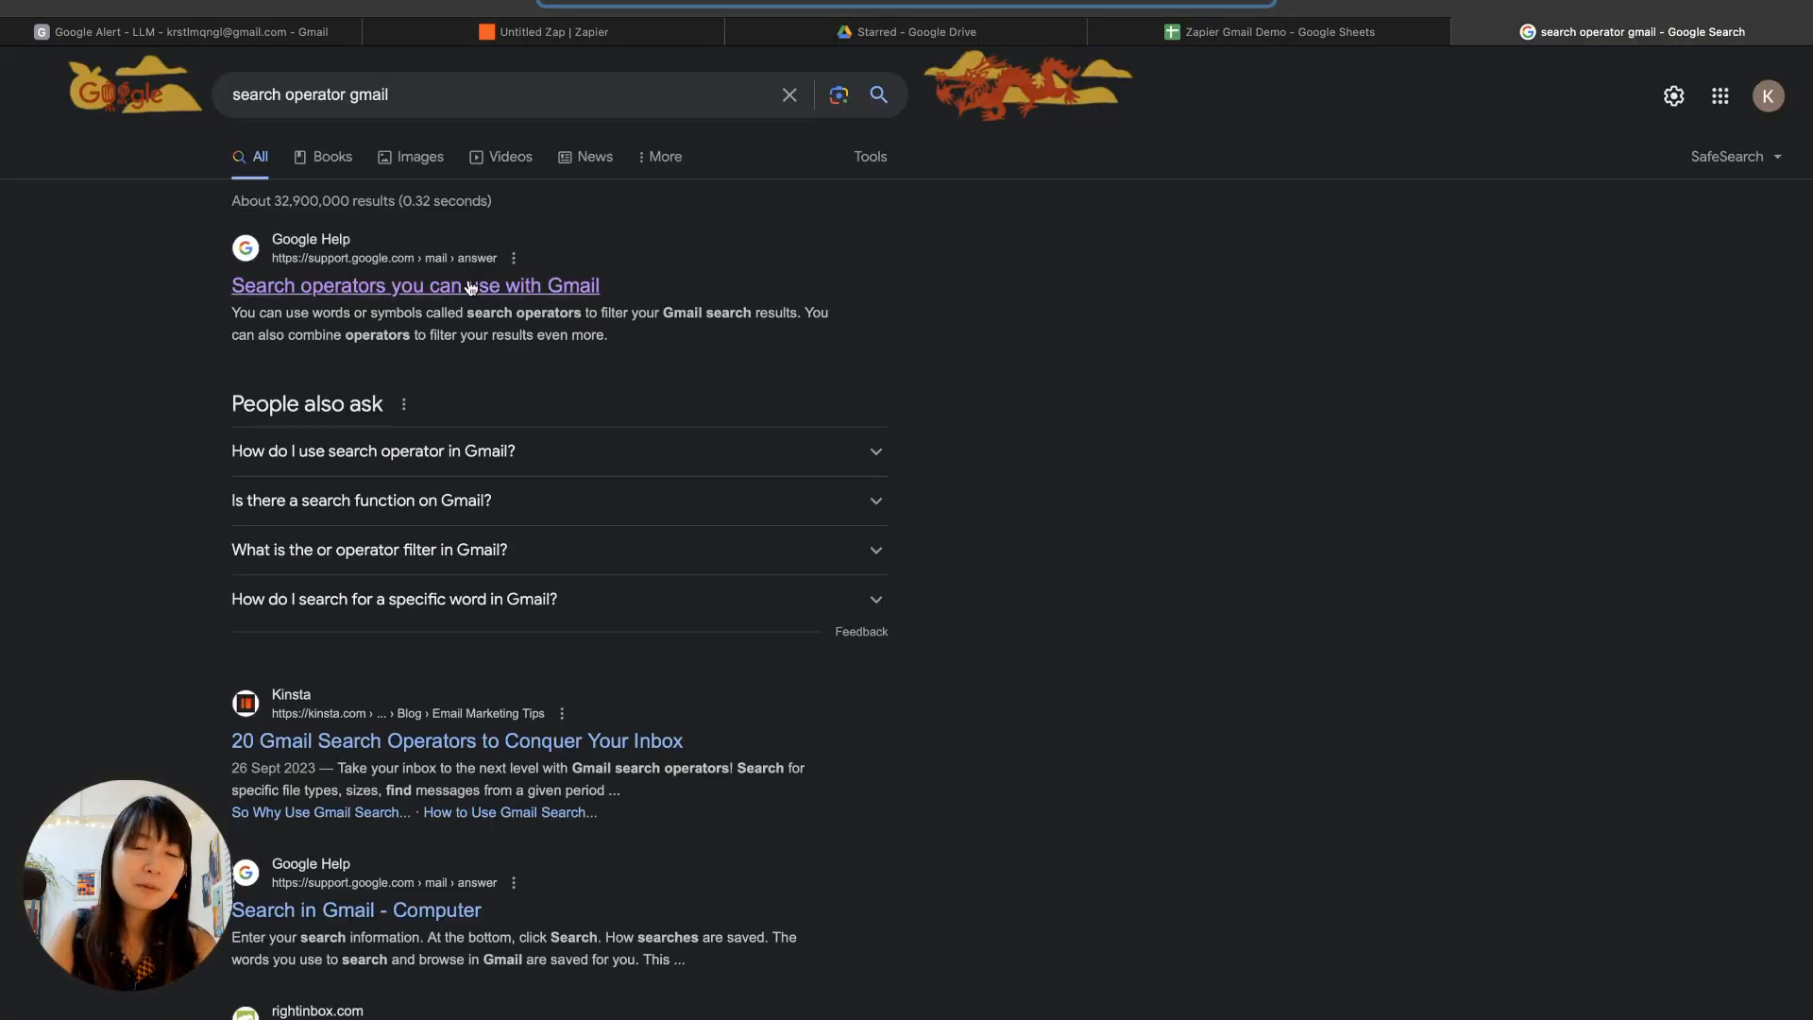
left_click(486, 289)
scroll(721, 682, "down", 10)
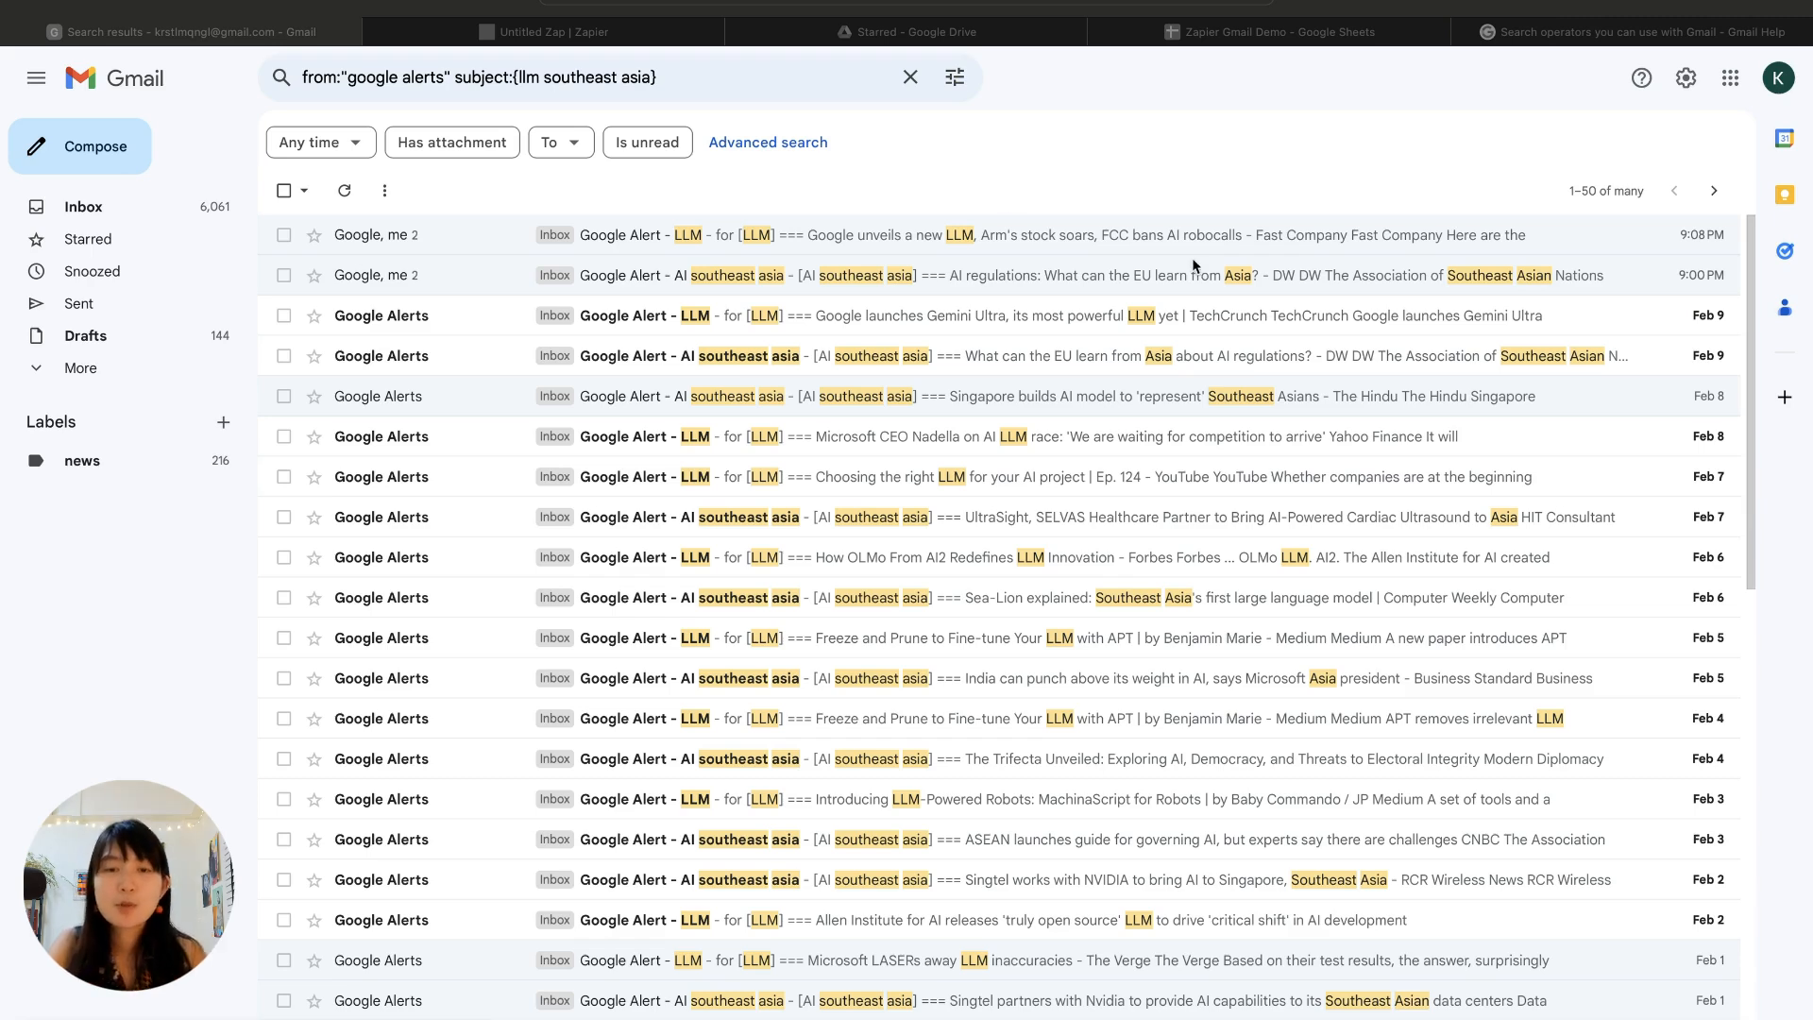
Step: Copy the Gmail search query from:"google alerts" subject:{llm southeast asia} into the Zapier trigger's search string
left_click(627, 79)
key("super+c")
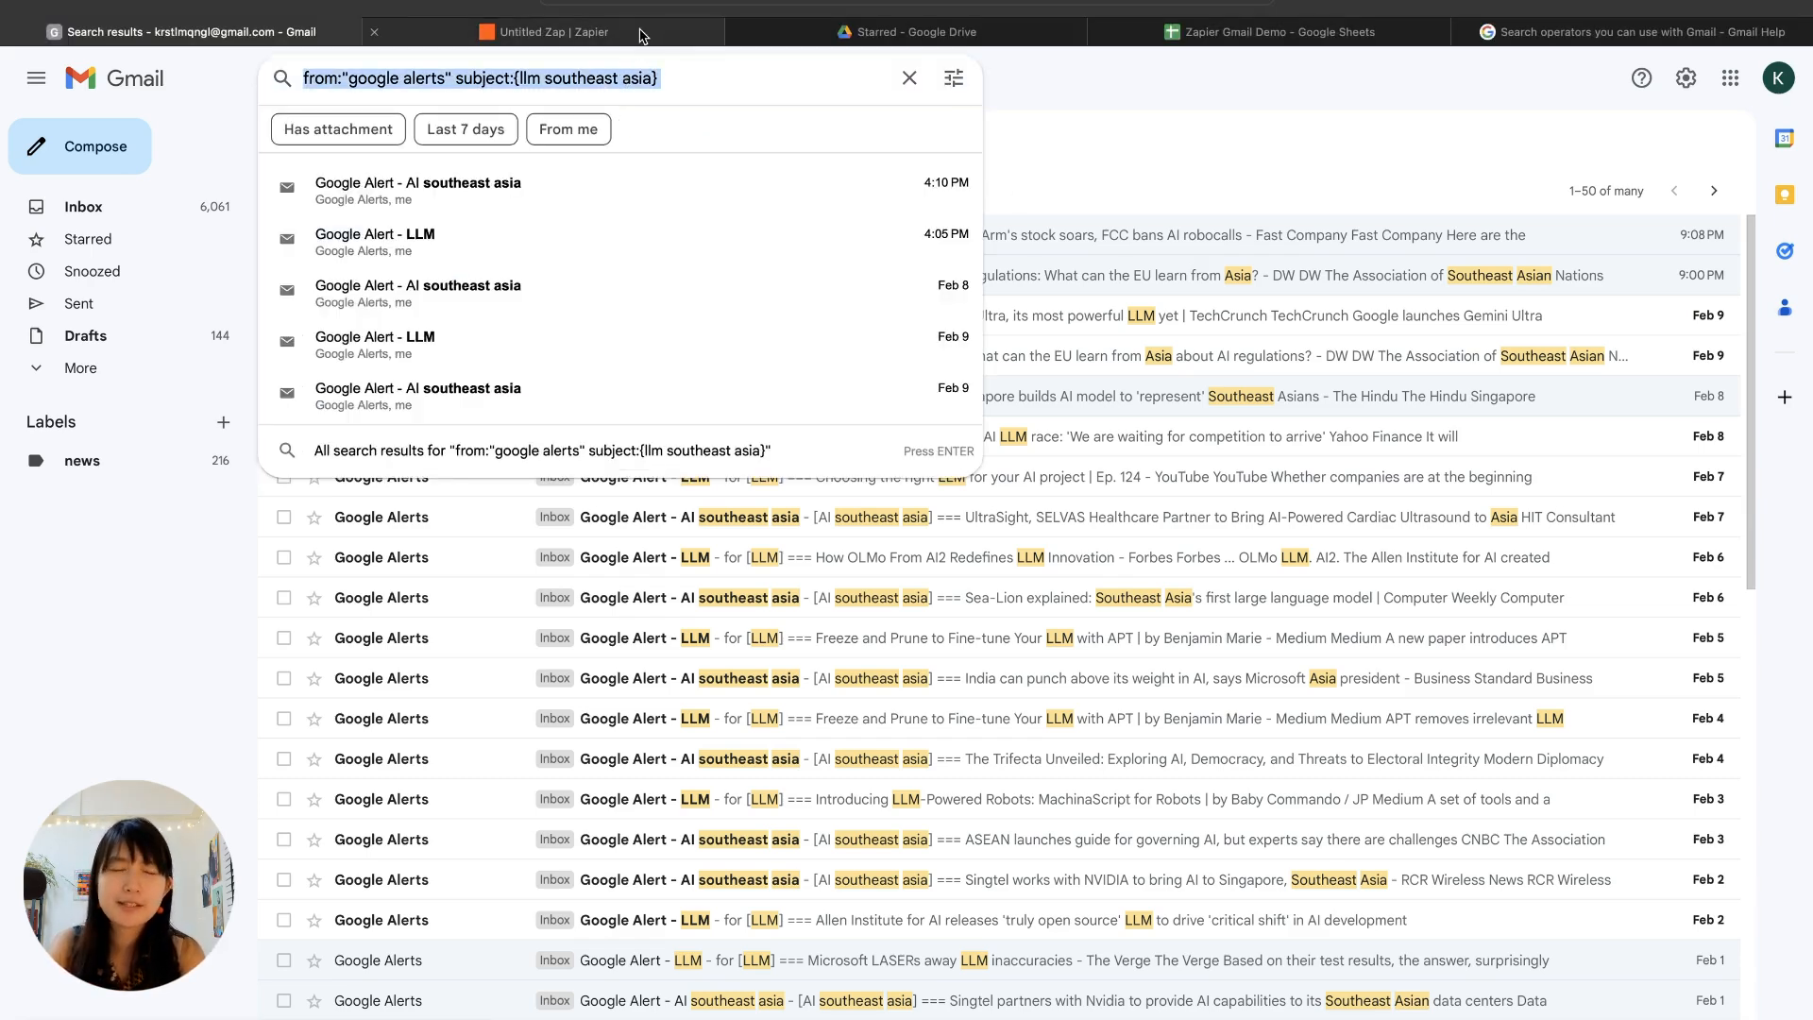
left_click(644, 33)
left_click(1361, 416)
key("super+v")
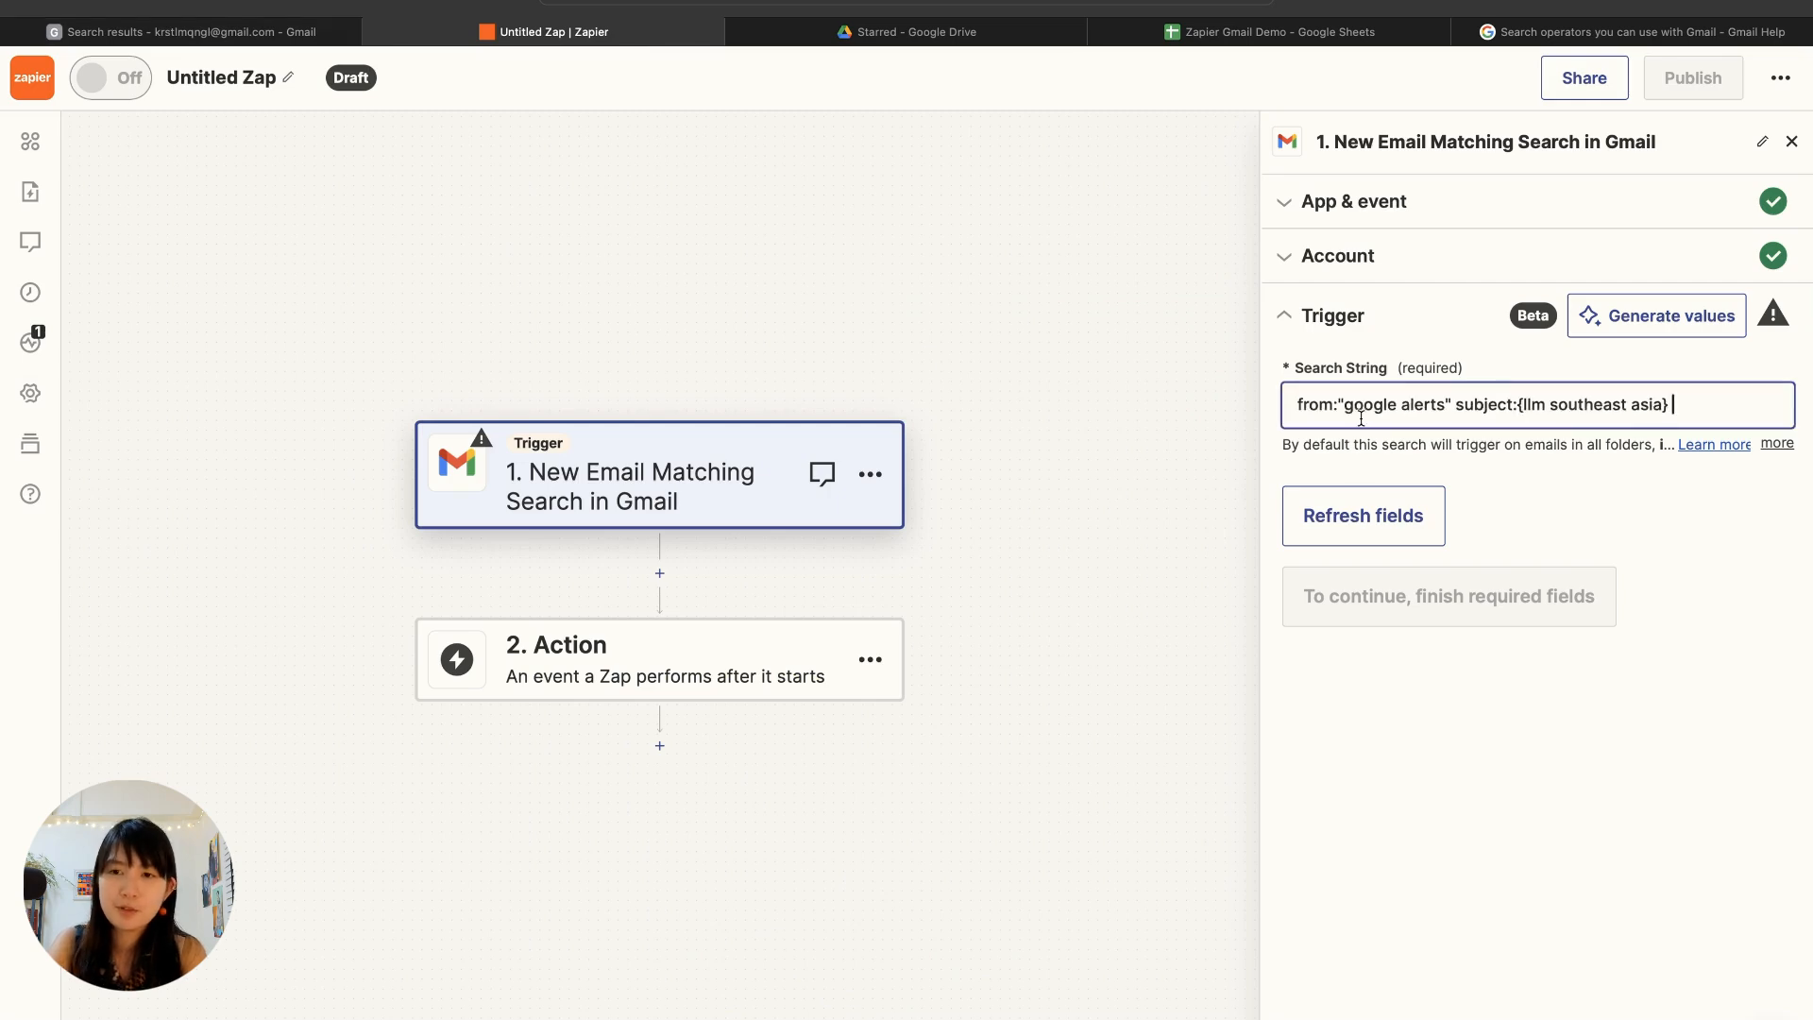
Step: Refresh the Gmail trigger's fields, test the trigger, review the found emails and keep Email C as the test record
left_click(1359, 507)
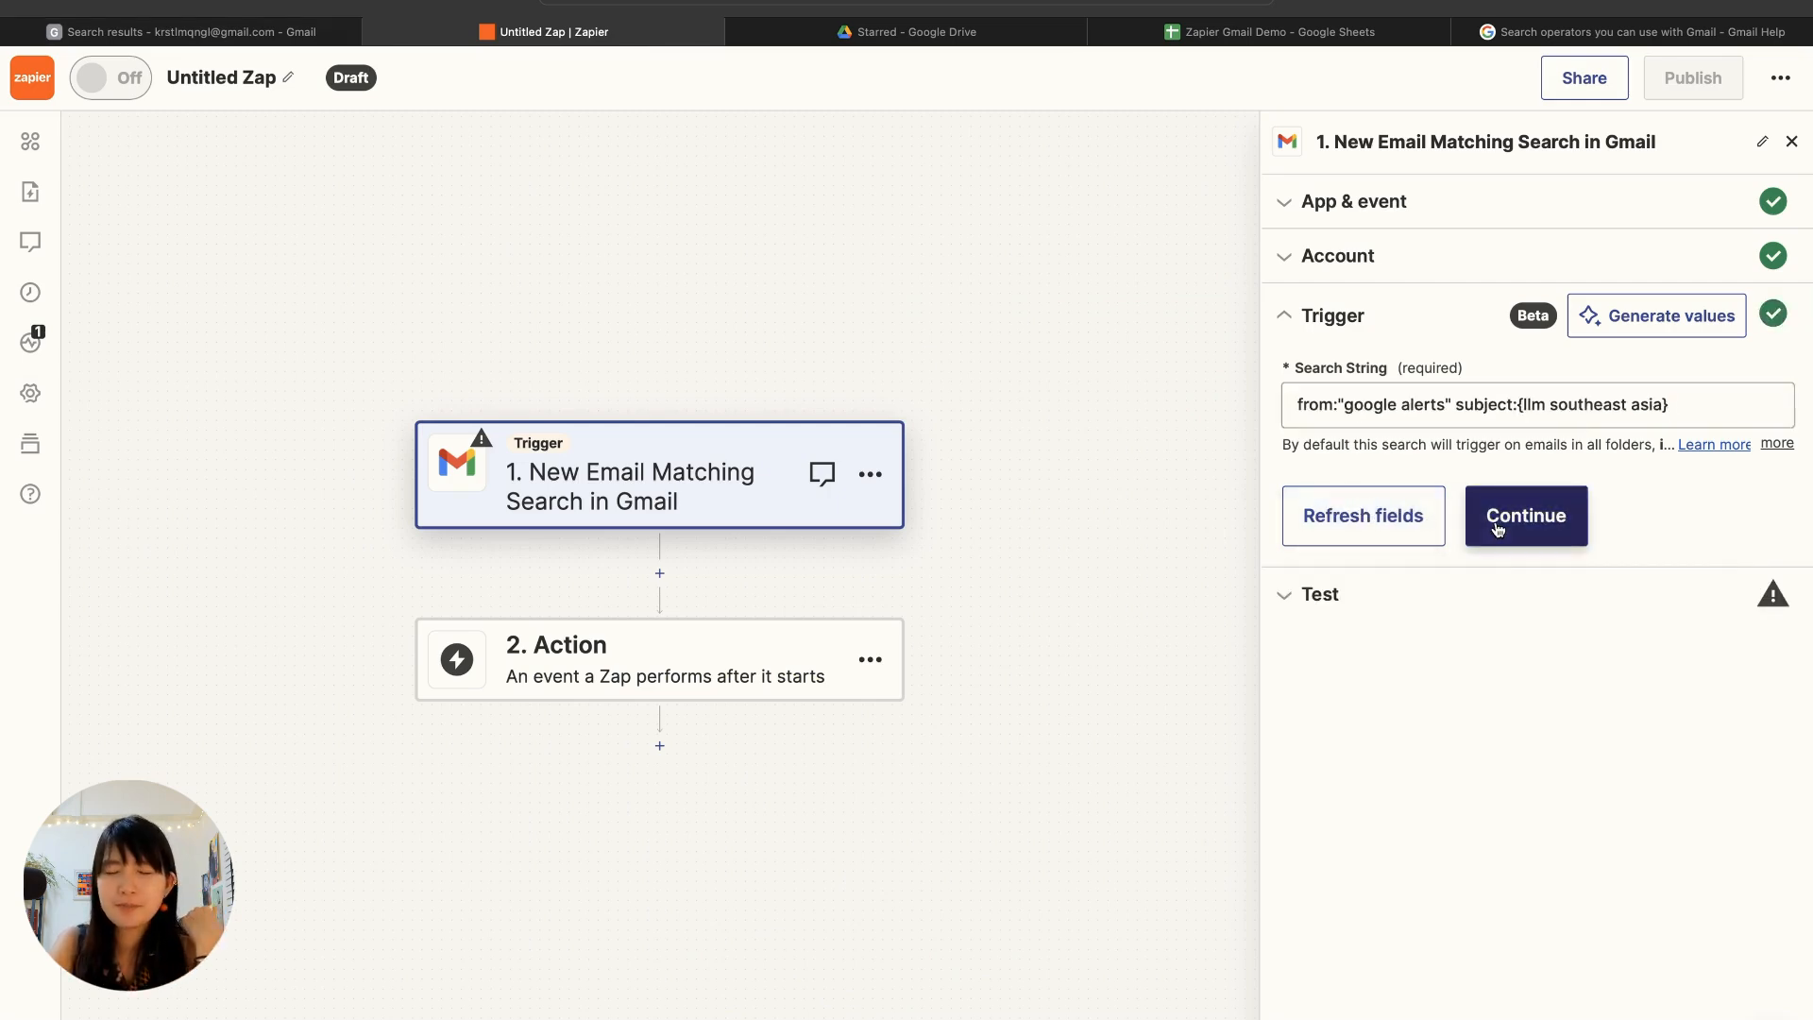
left_click(1493, 529)
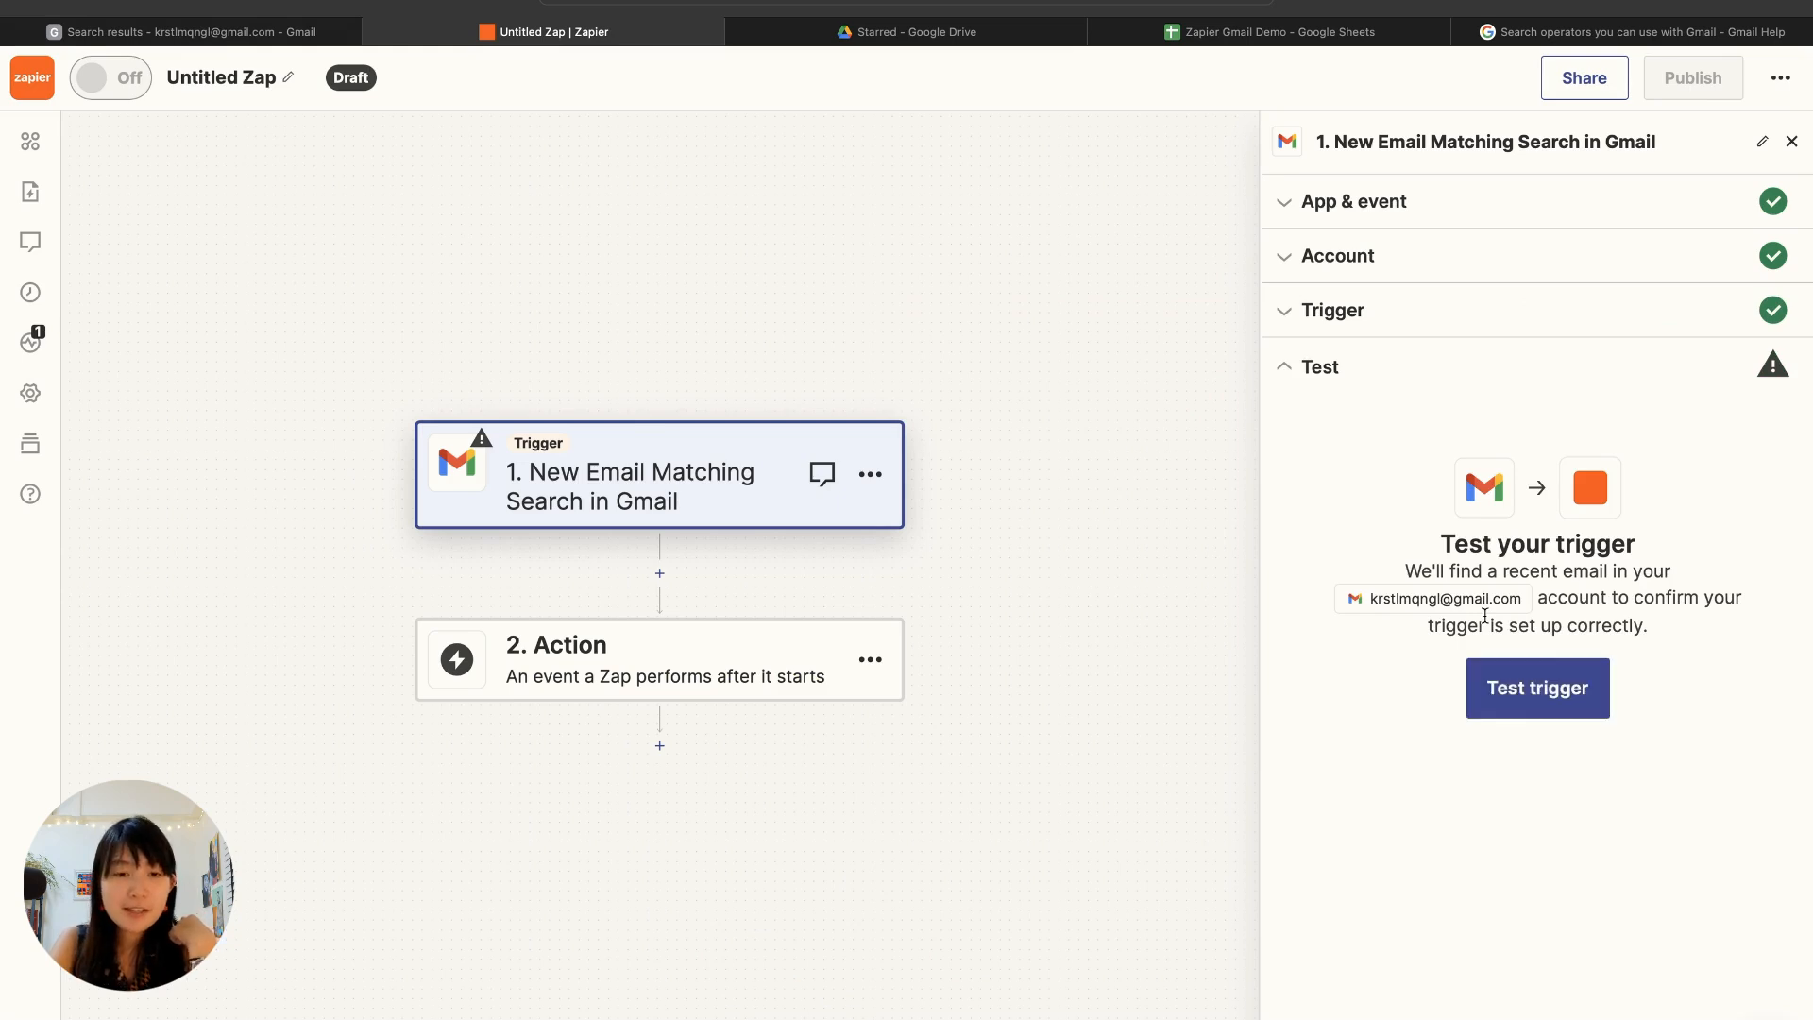
left_click(1529, 693)
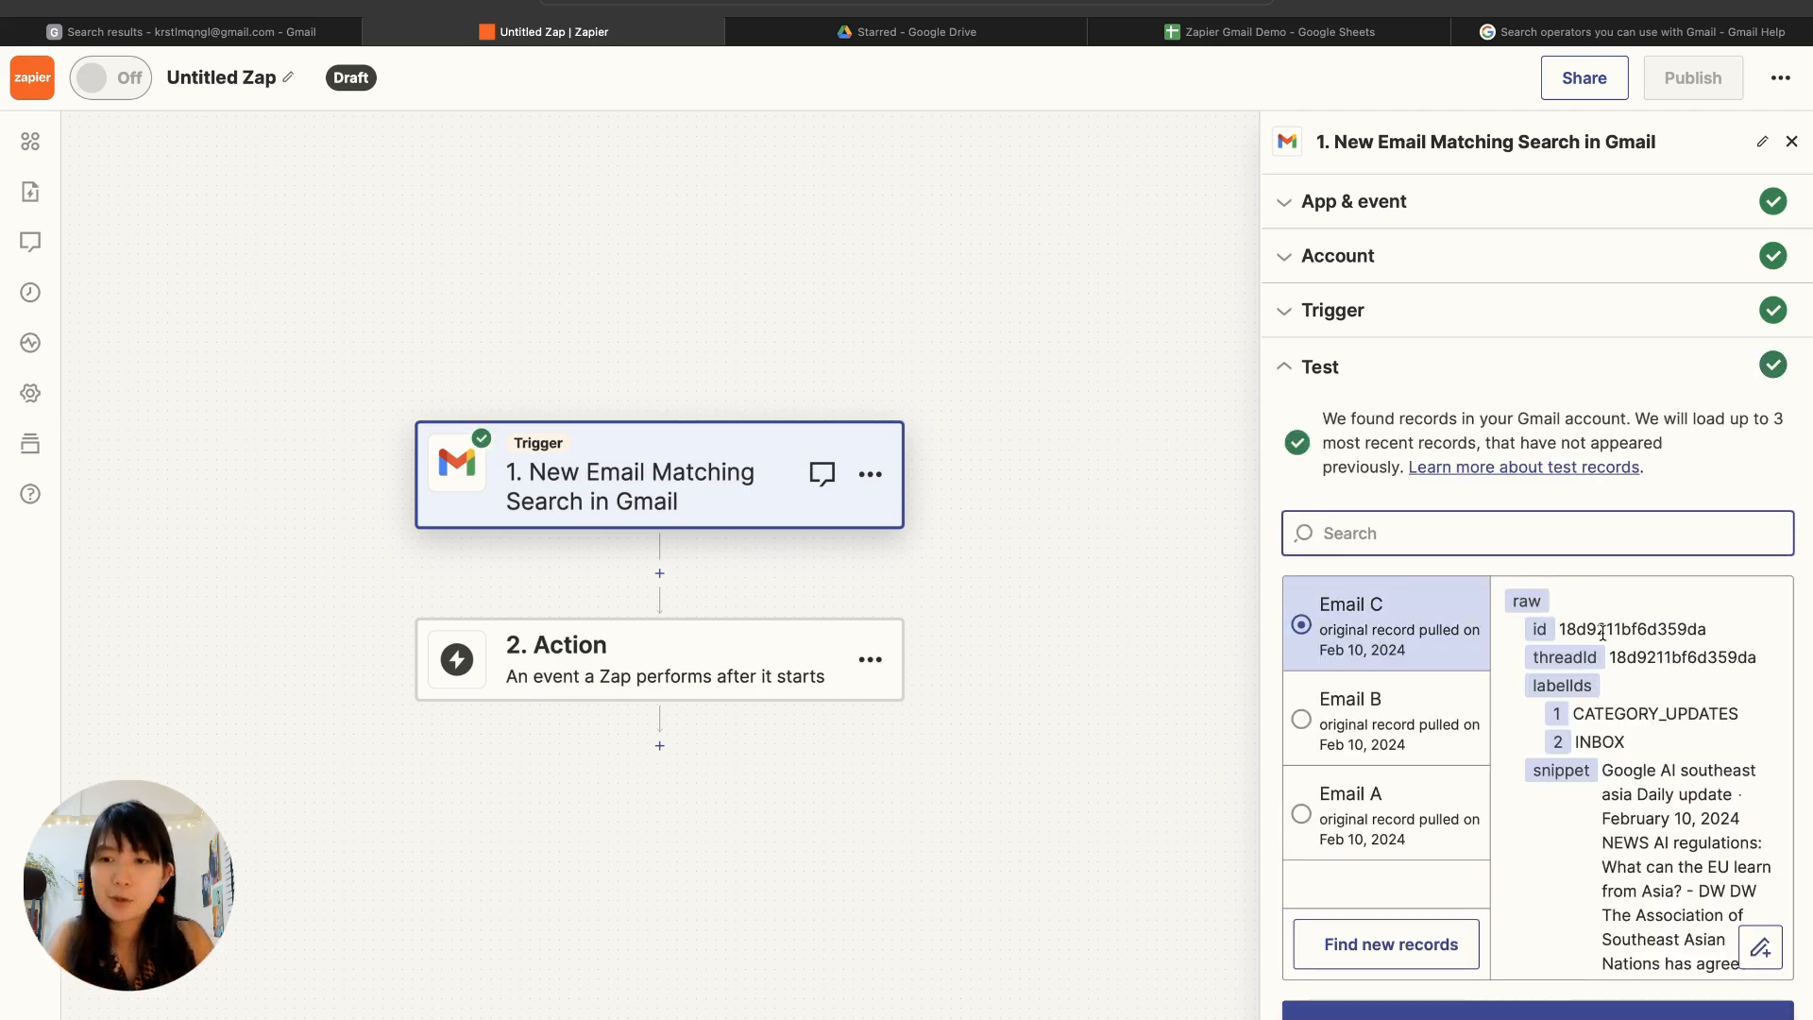
scroll(1586, 763, "down", 2)
scroll(1587, 763, "up", 1)
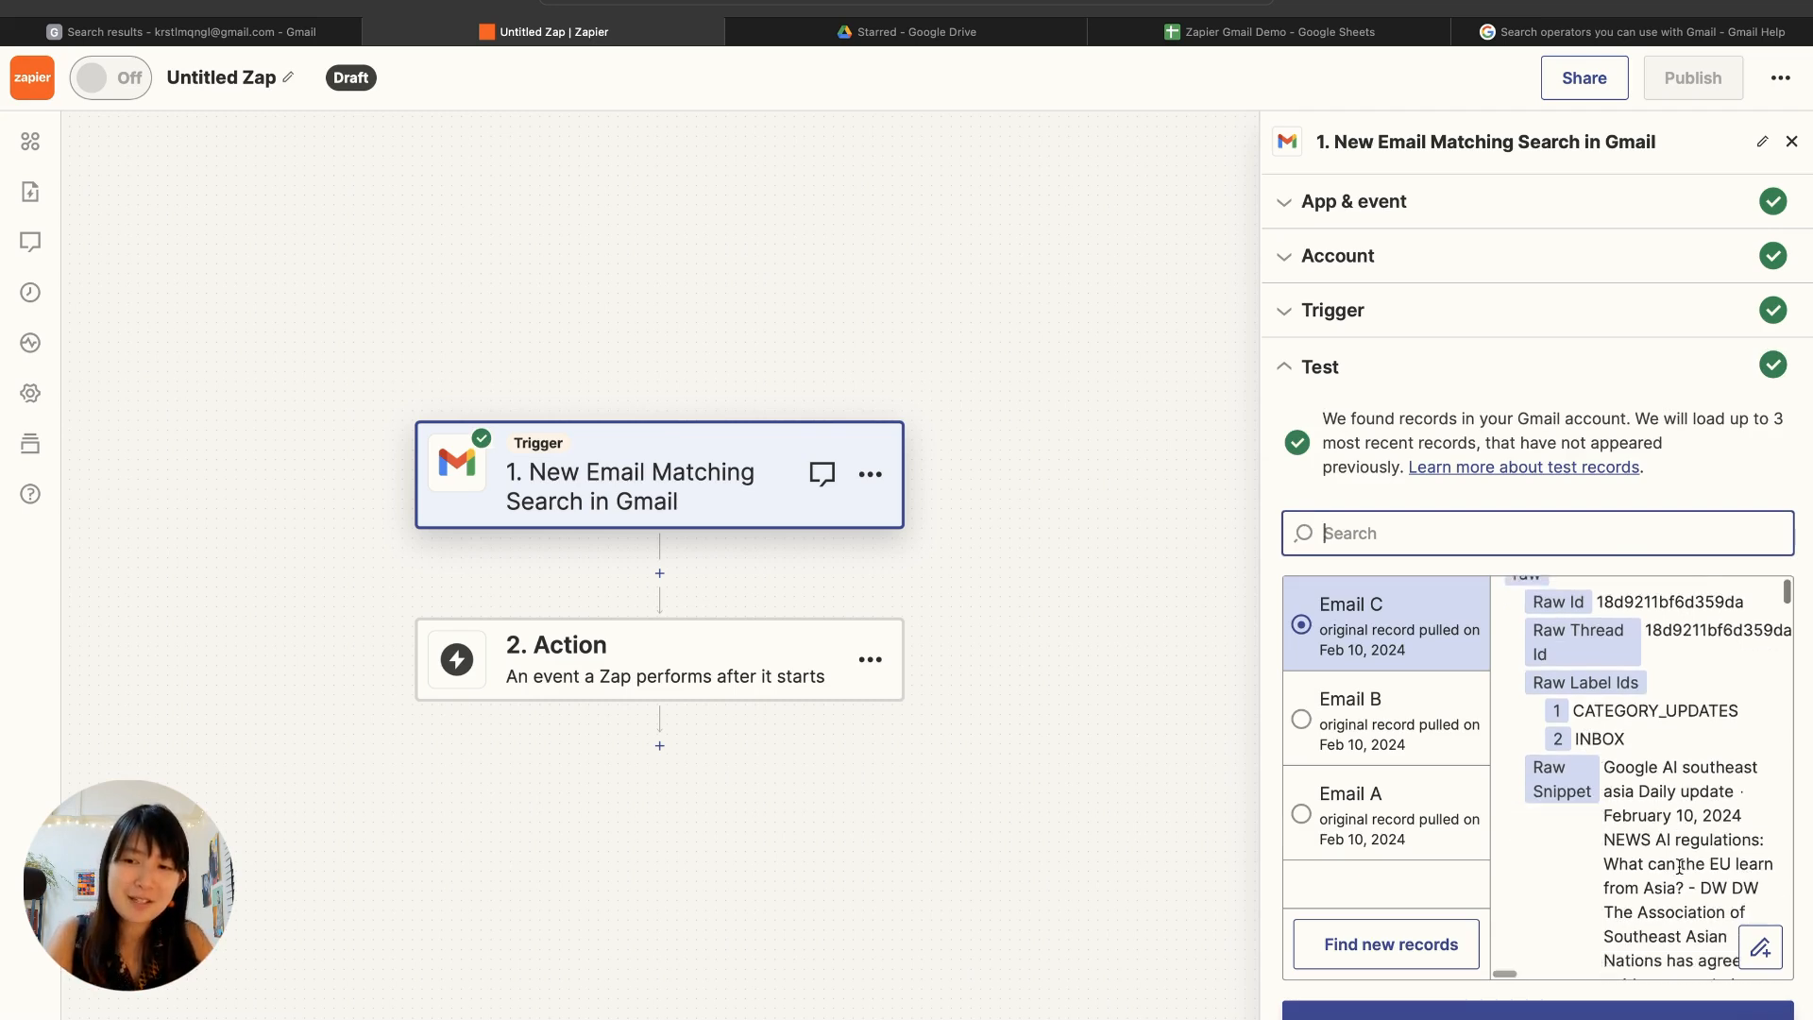
left_click(1386, 746)
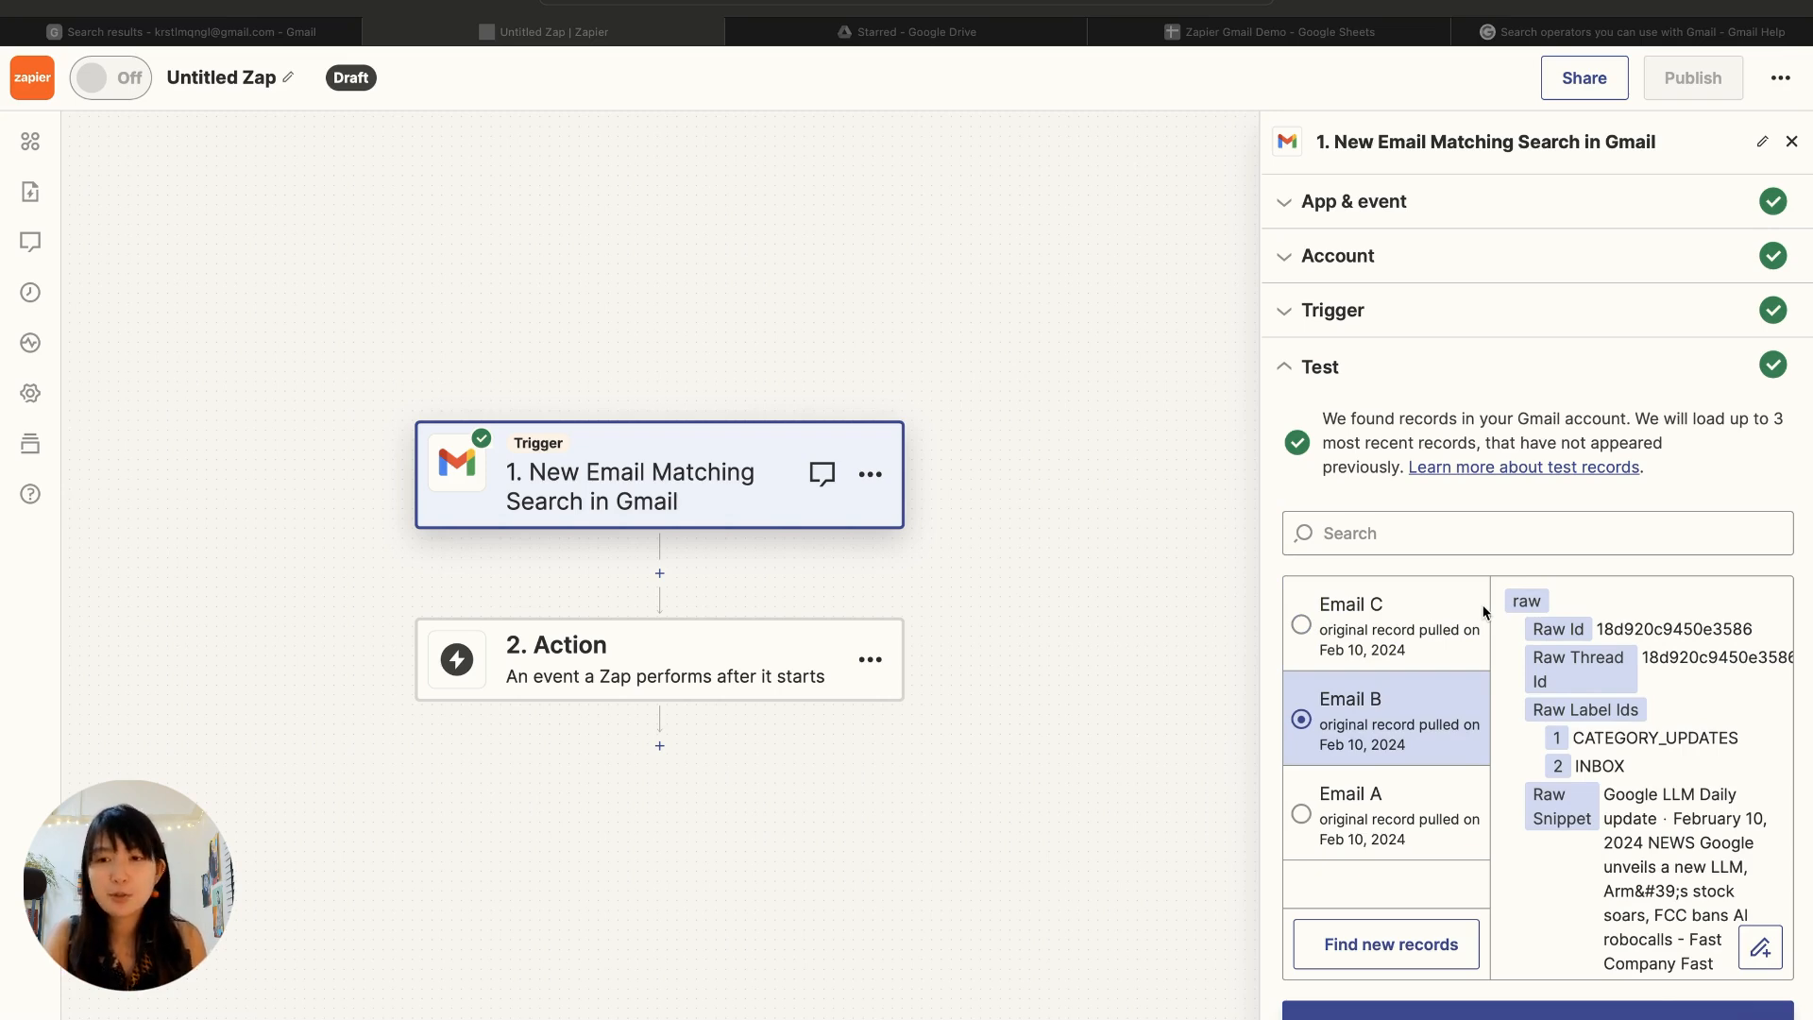
left_click(1301, 633)
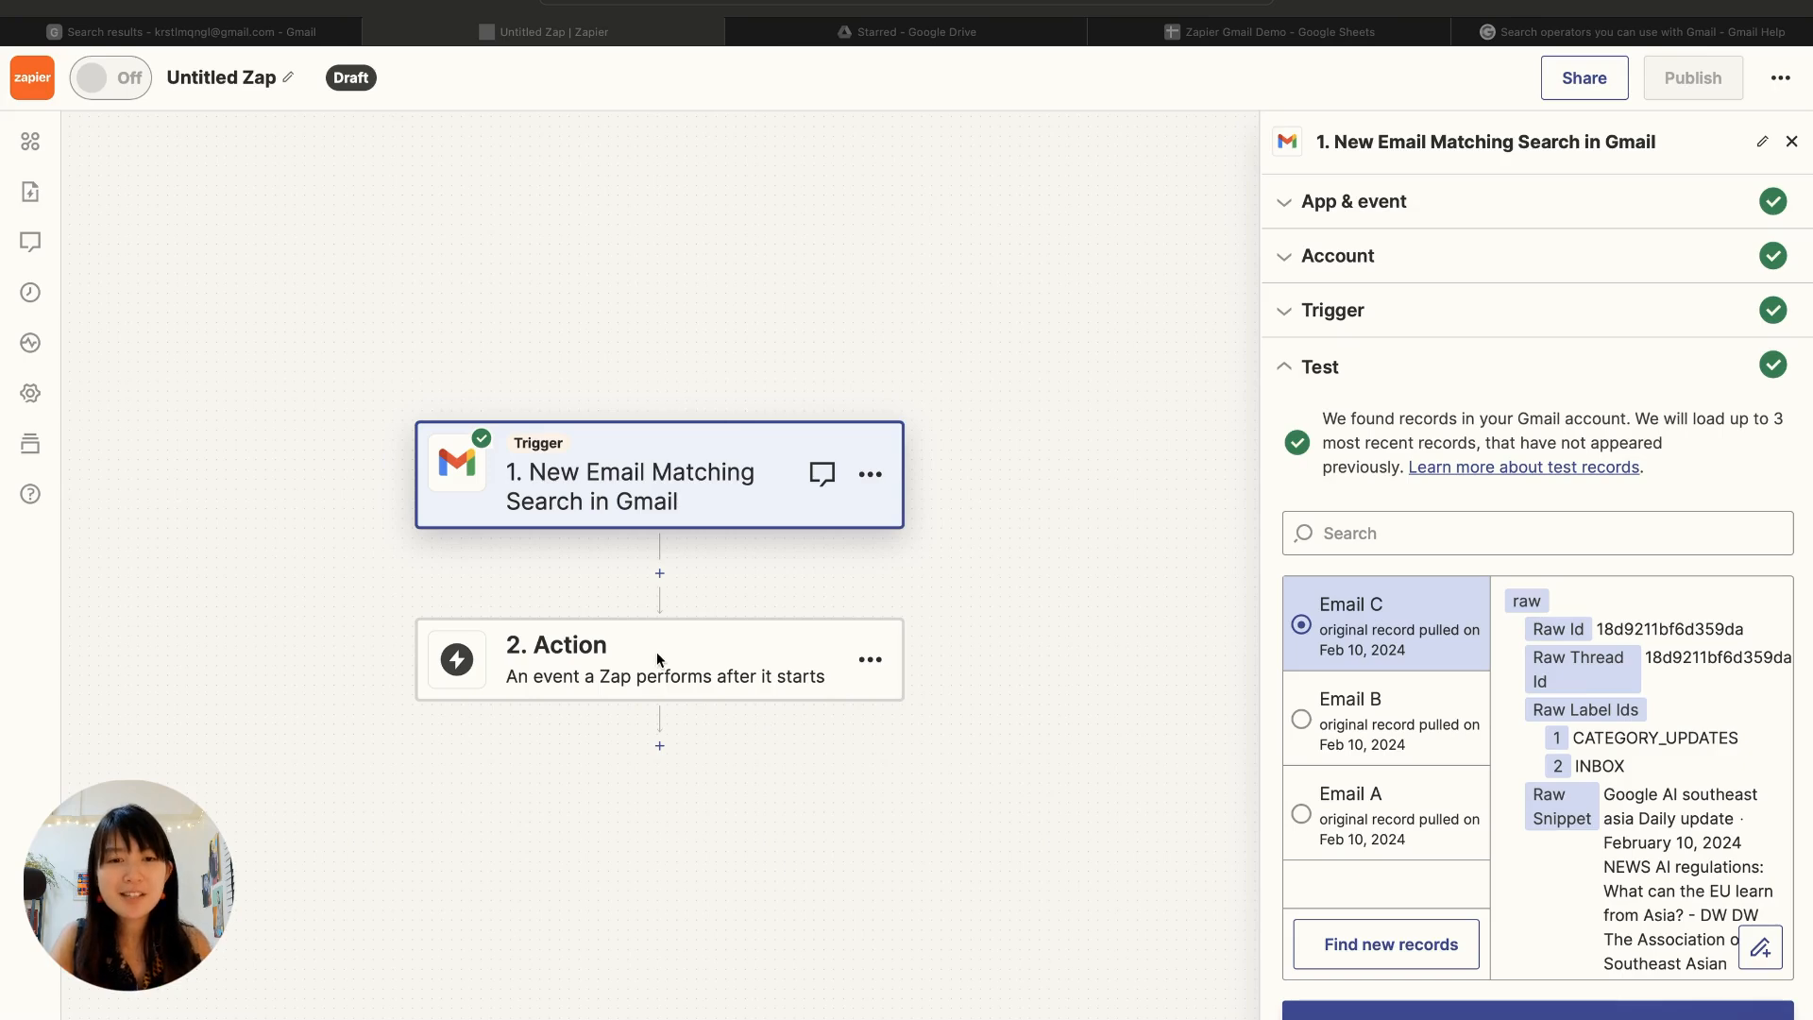
Step: Set the Zap's second step to Paths by Zapier and check the column headers in the Zapier Gmail Demo spreadsheet
left_click(588, 645)
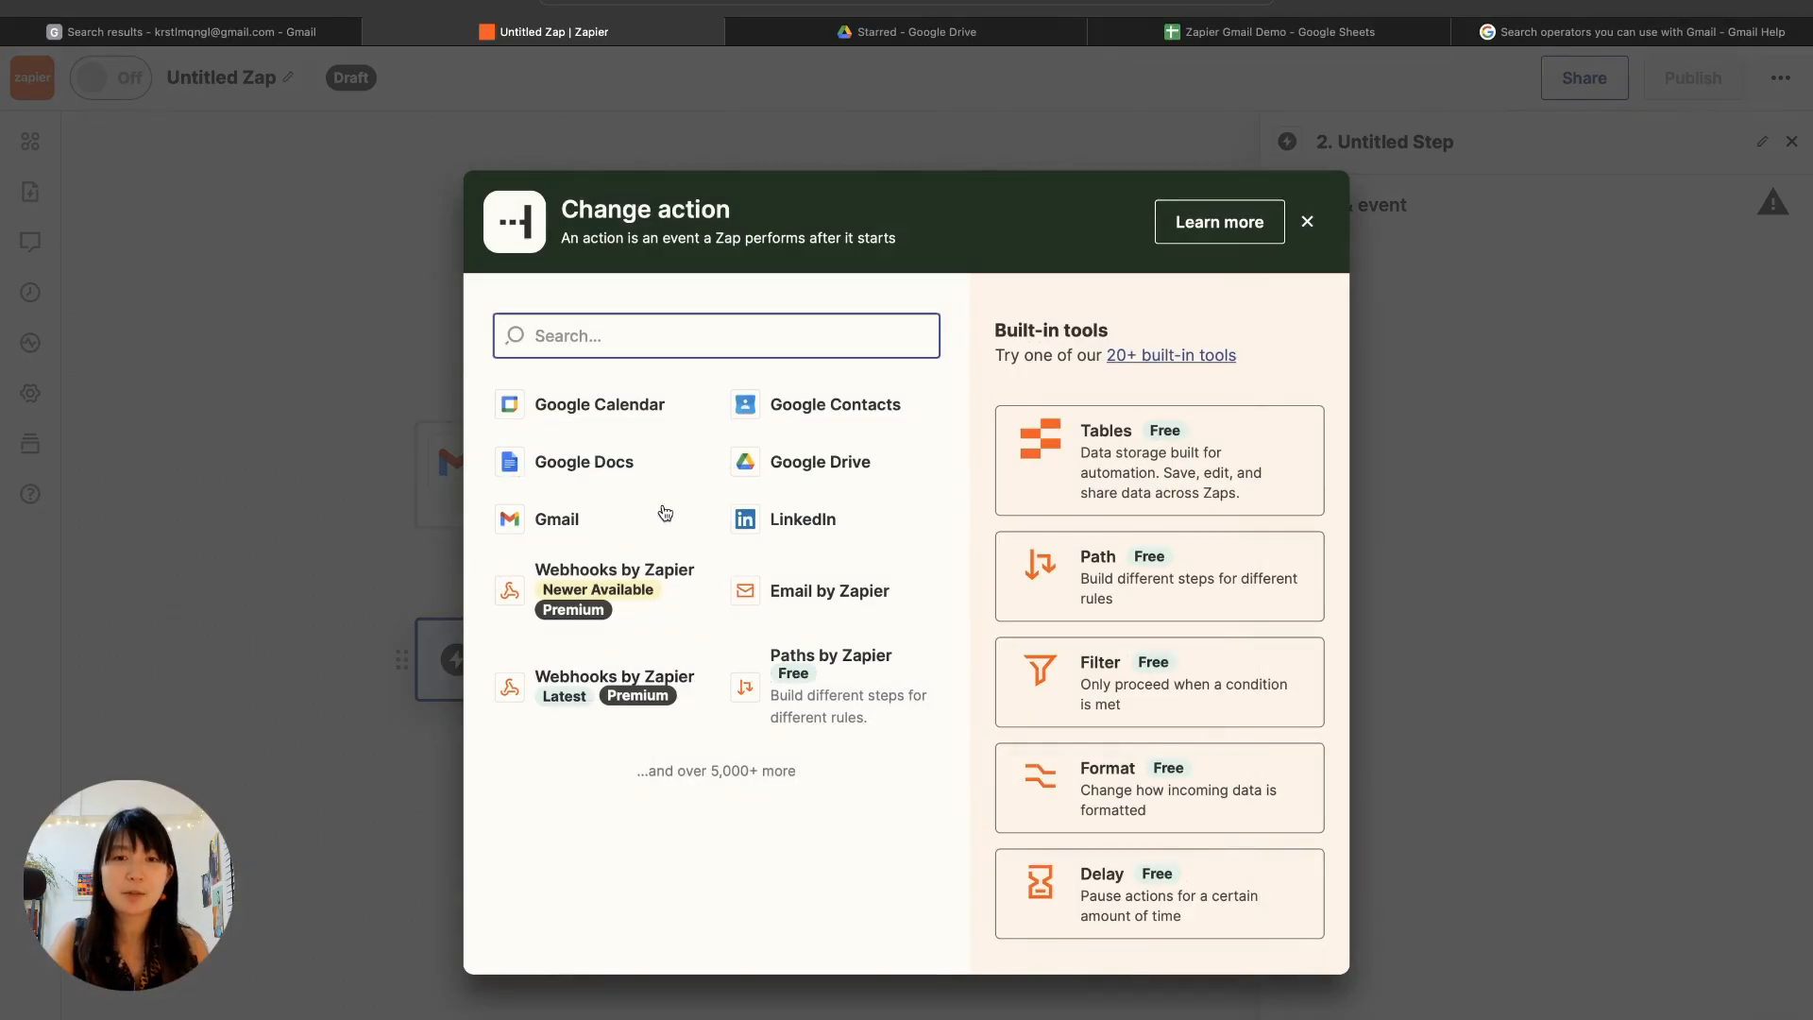
type("path")
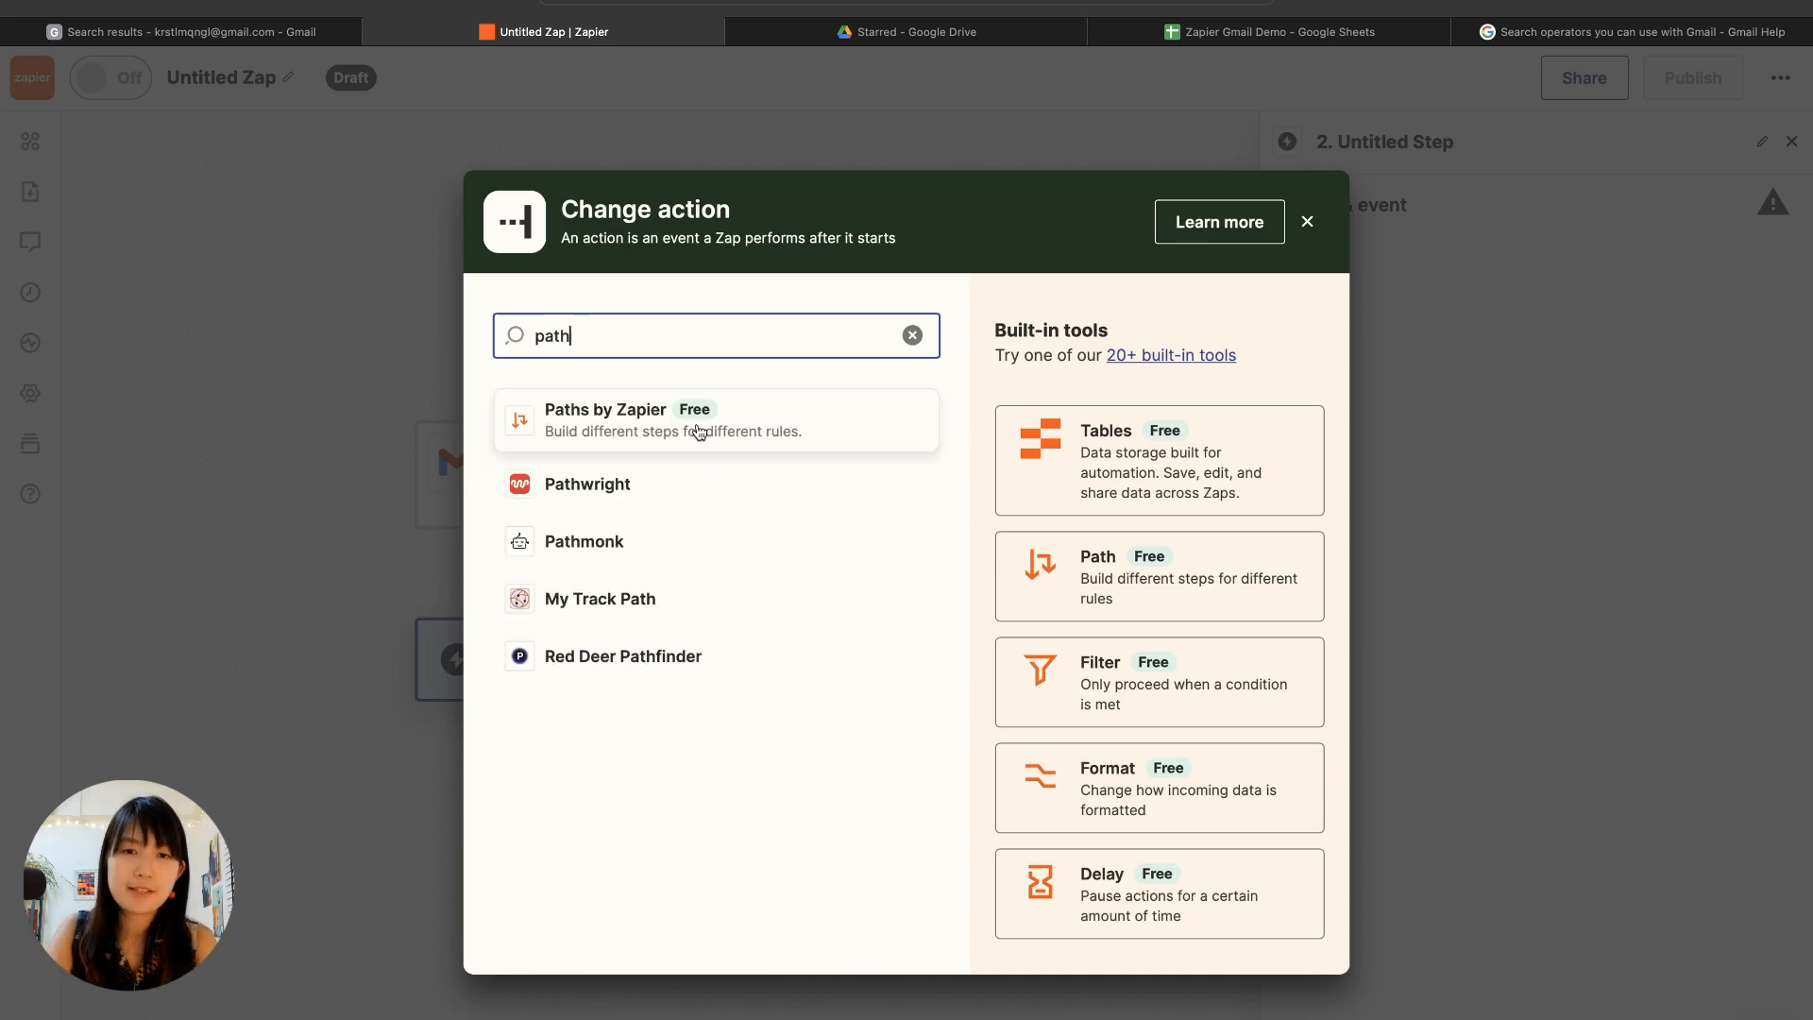
left_click(696, 425)
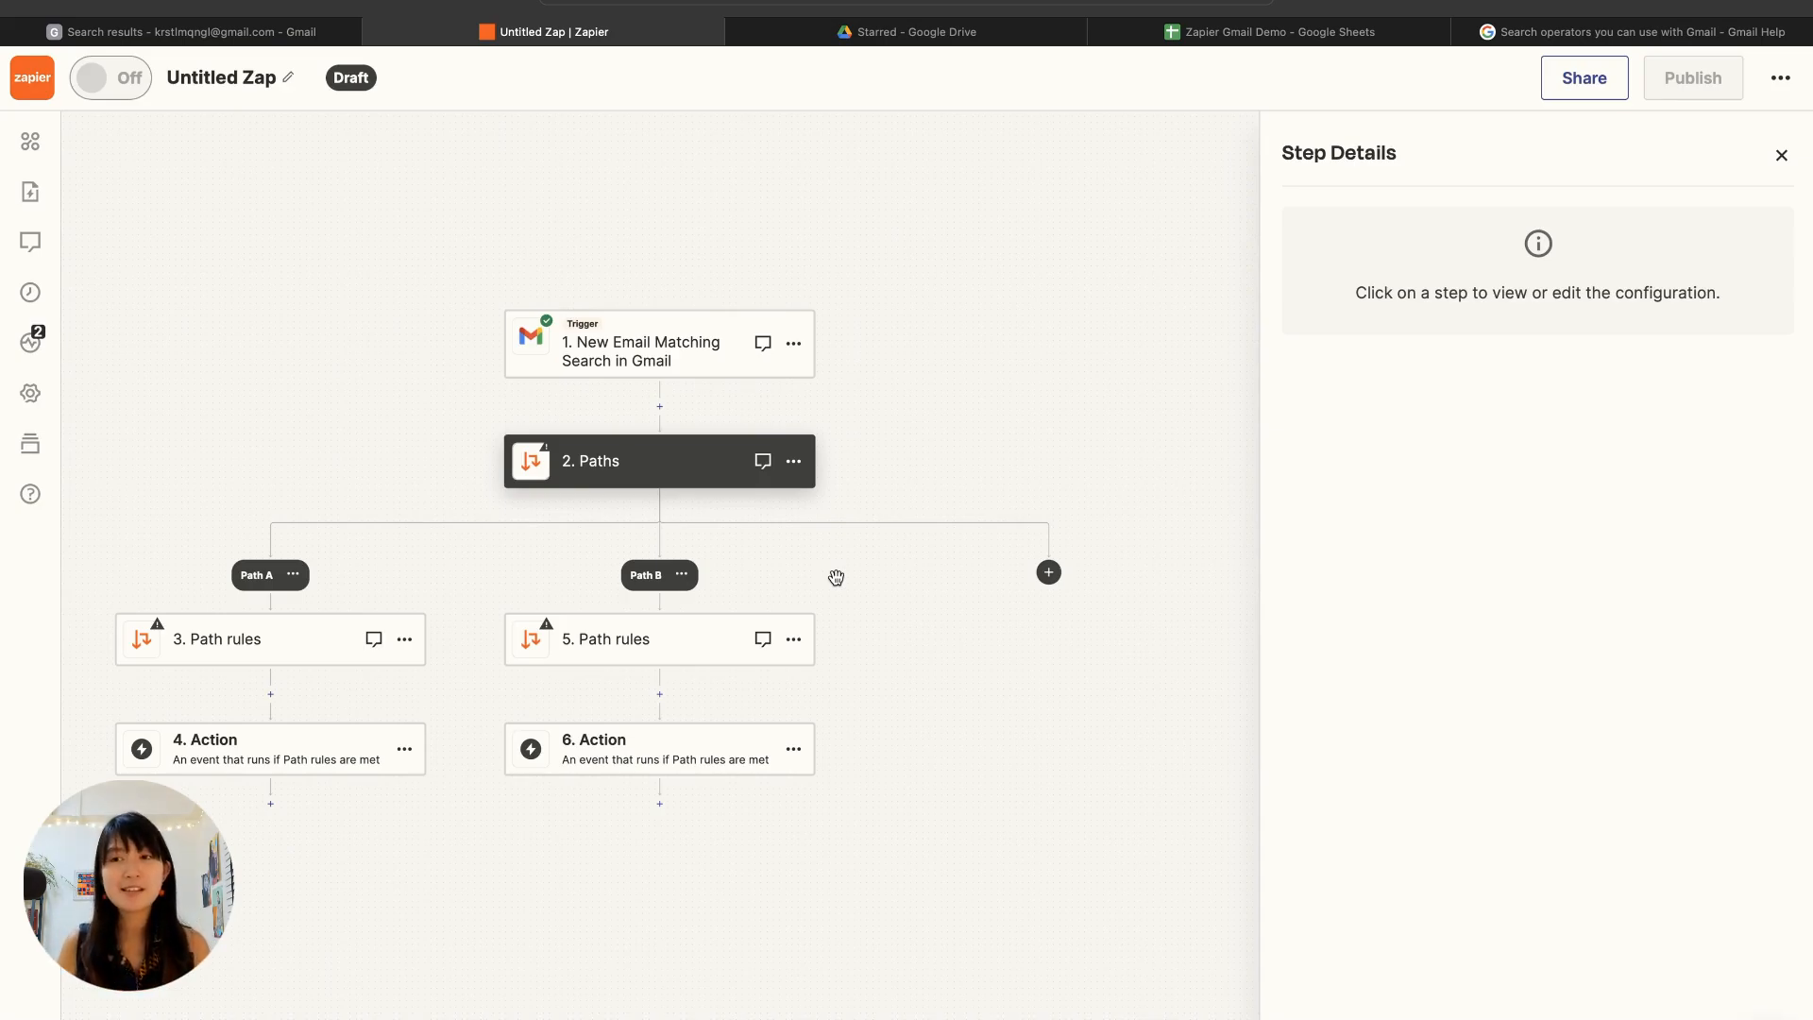
left_click(1320, 42)
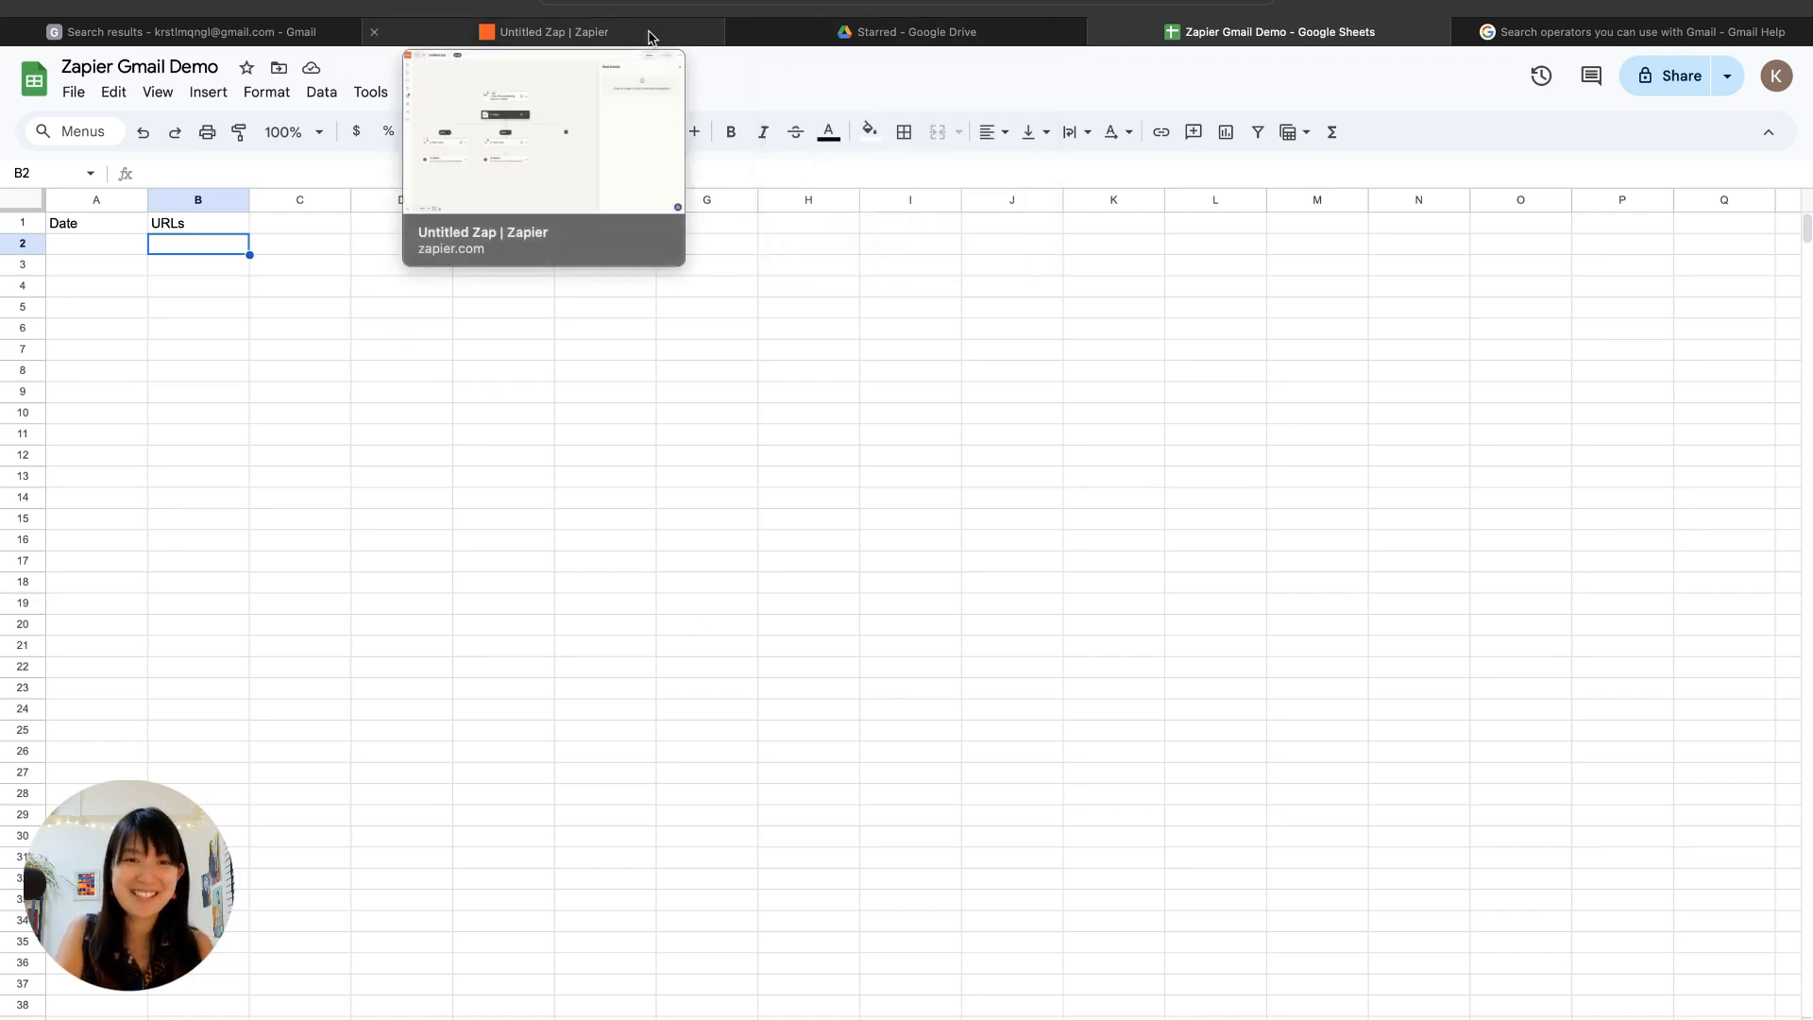
left_click(566, 32)
Step: Rename Path A to Southeast Asia
left_click(292, 574)
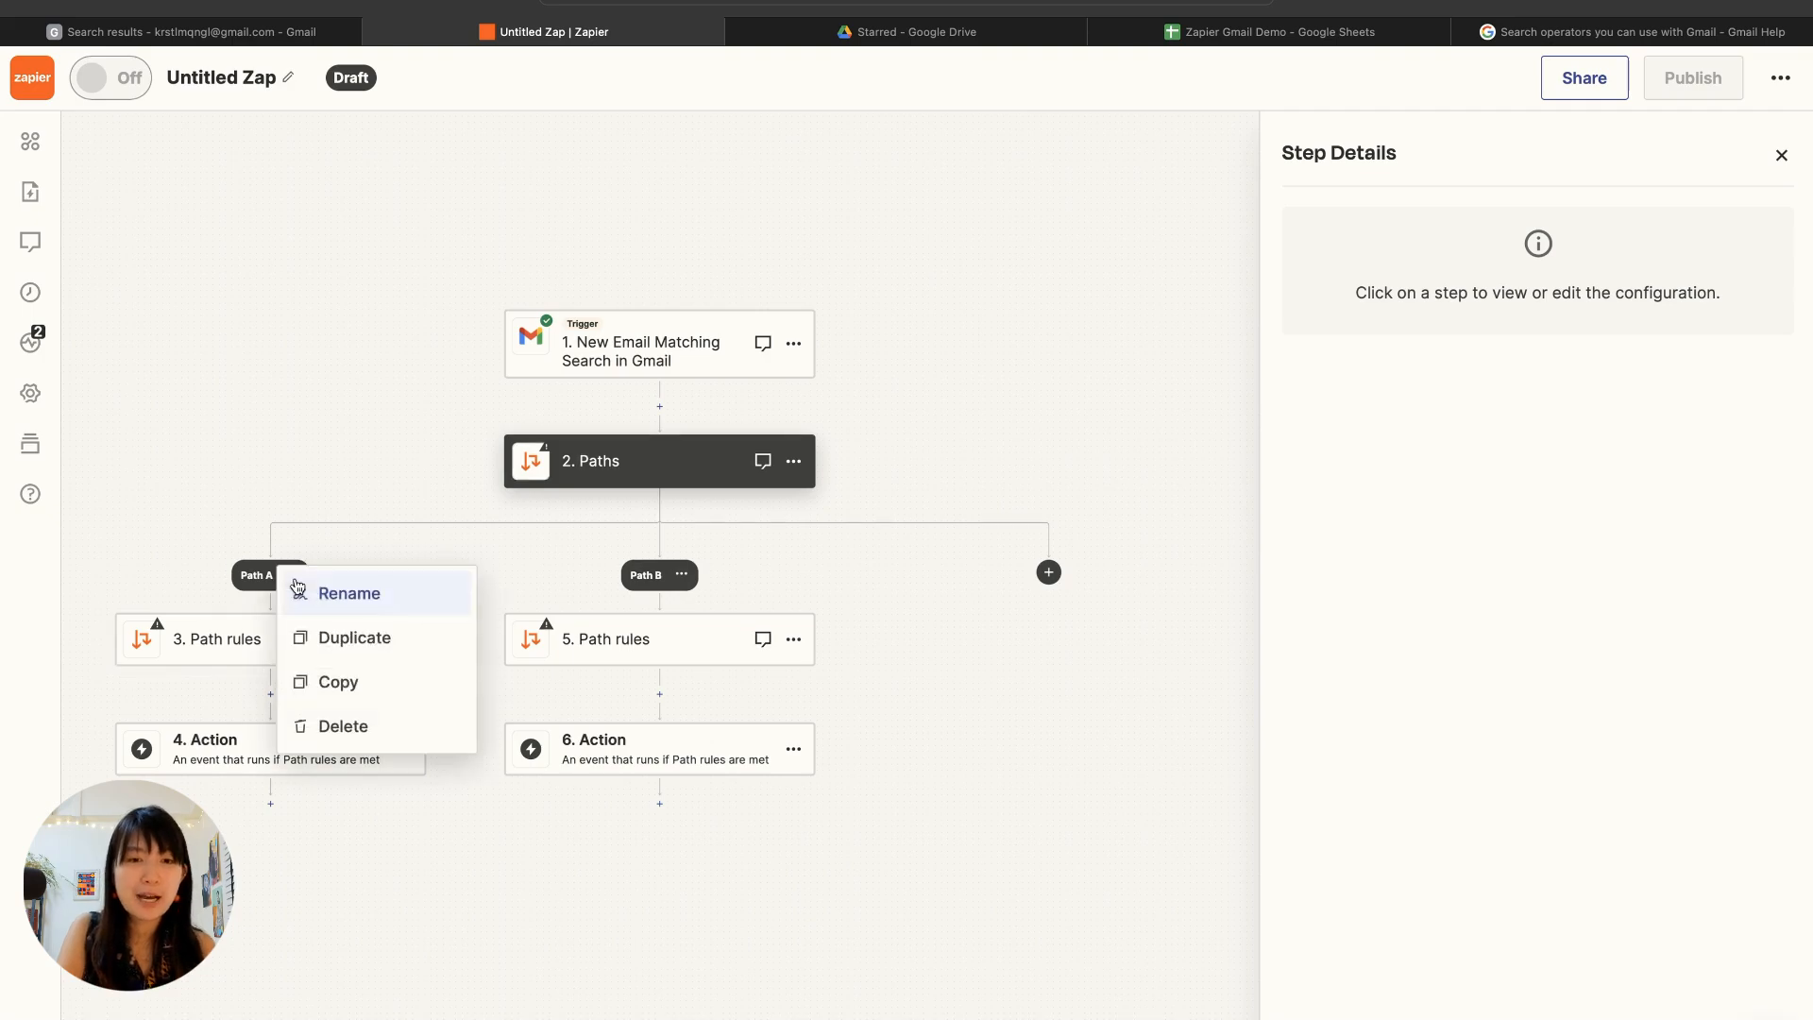
left_click(366, 607)
scroll(351, 608, "left", 1)
type("South")
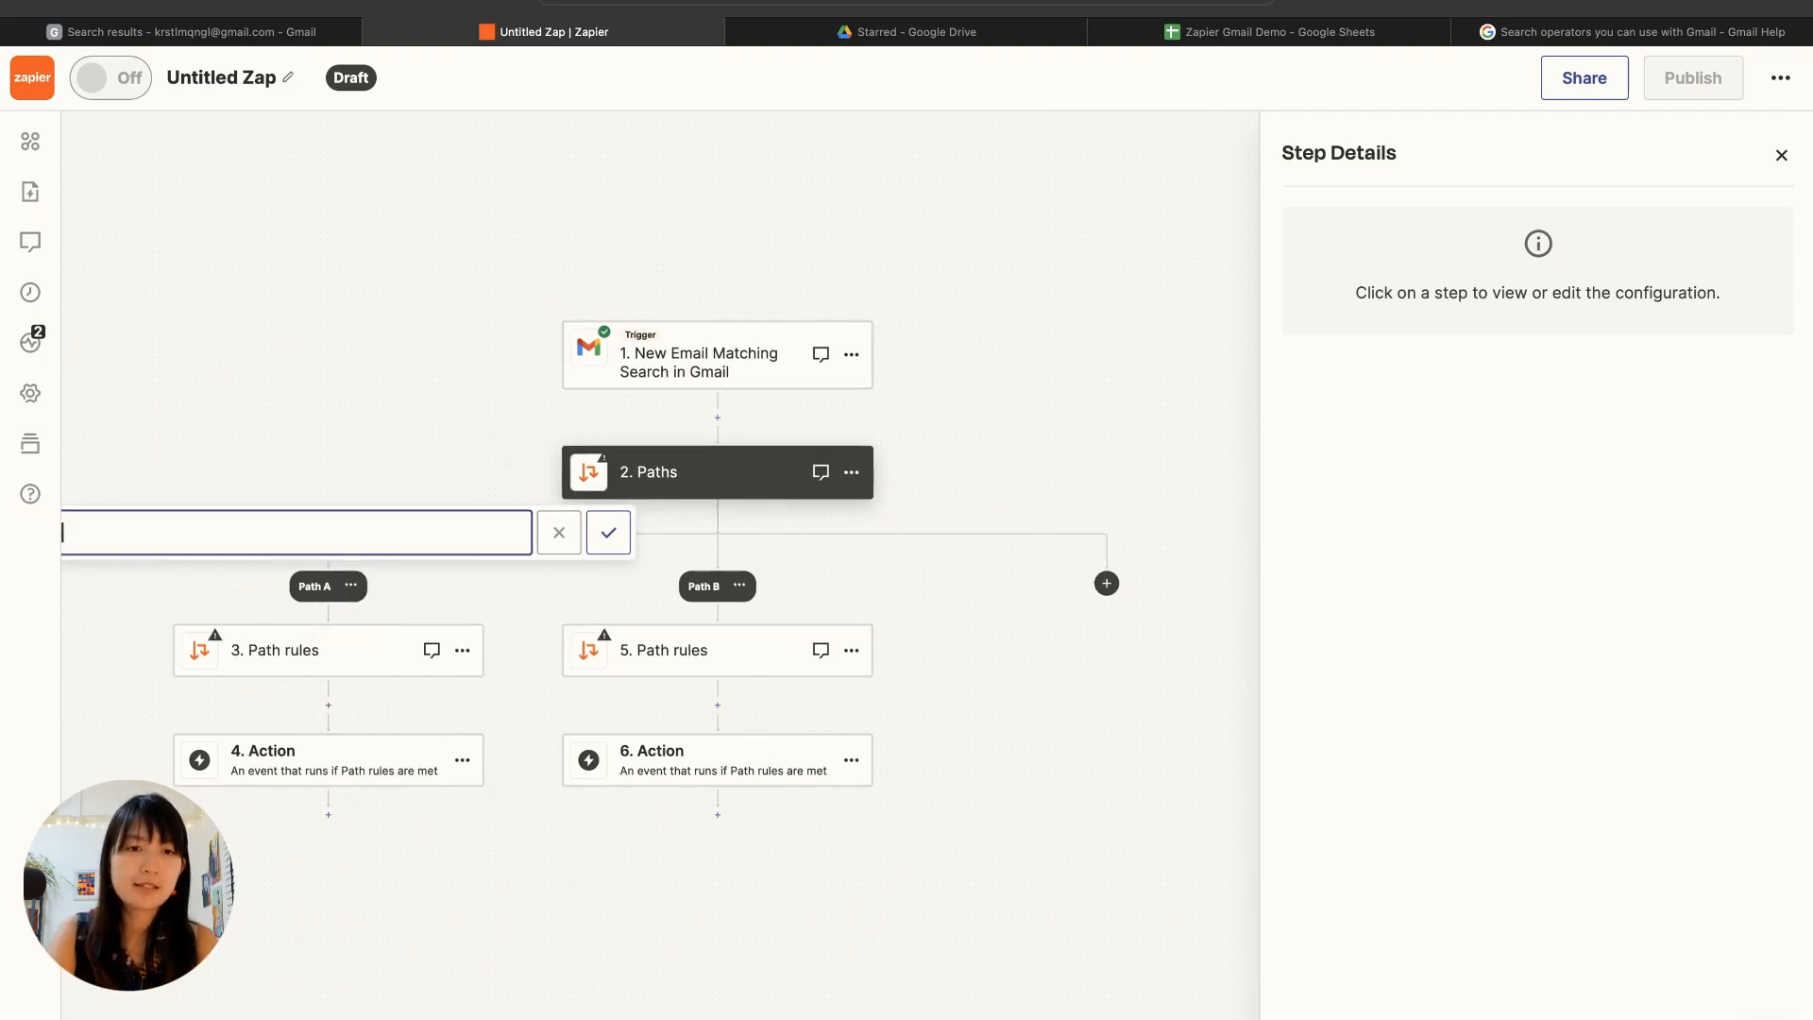
type("east Asia")
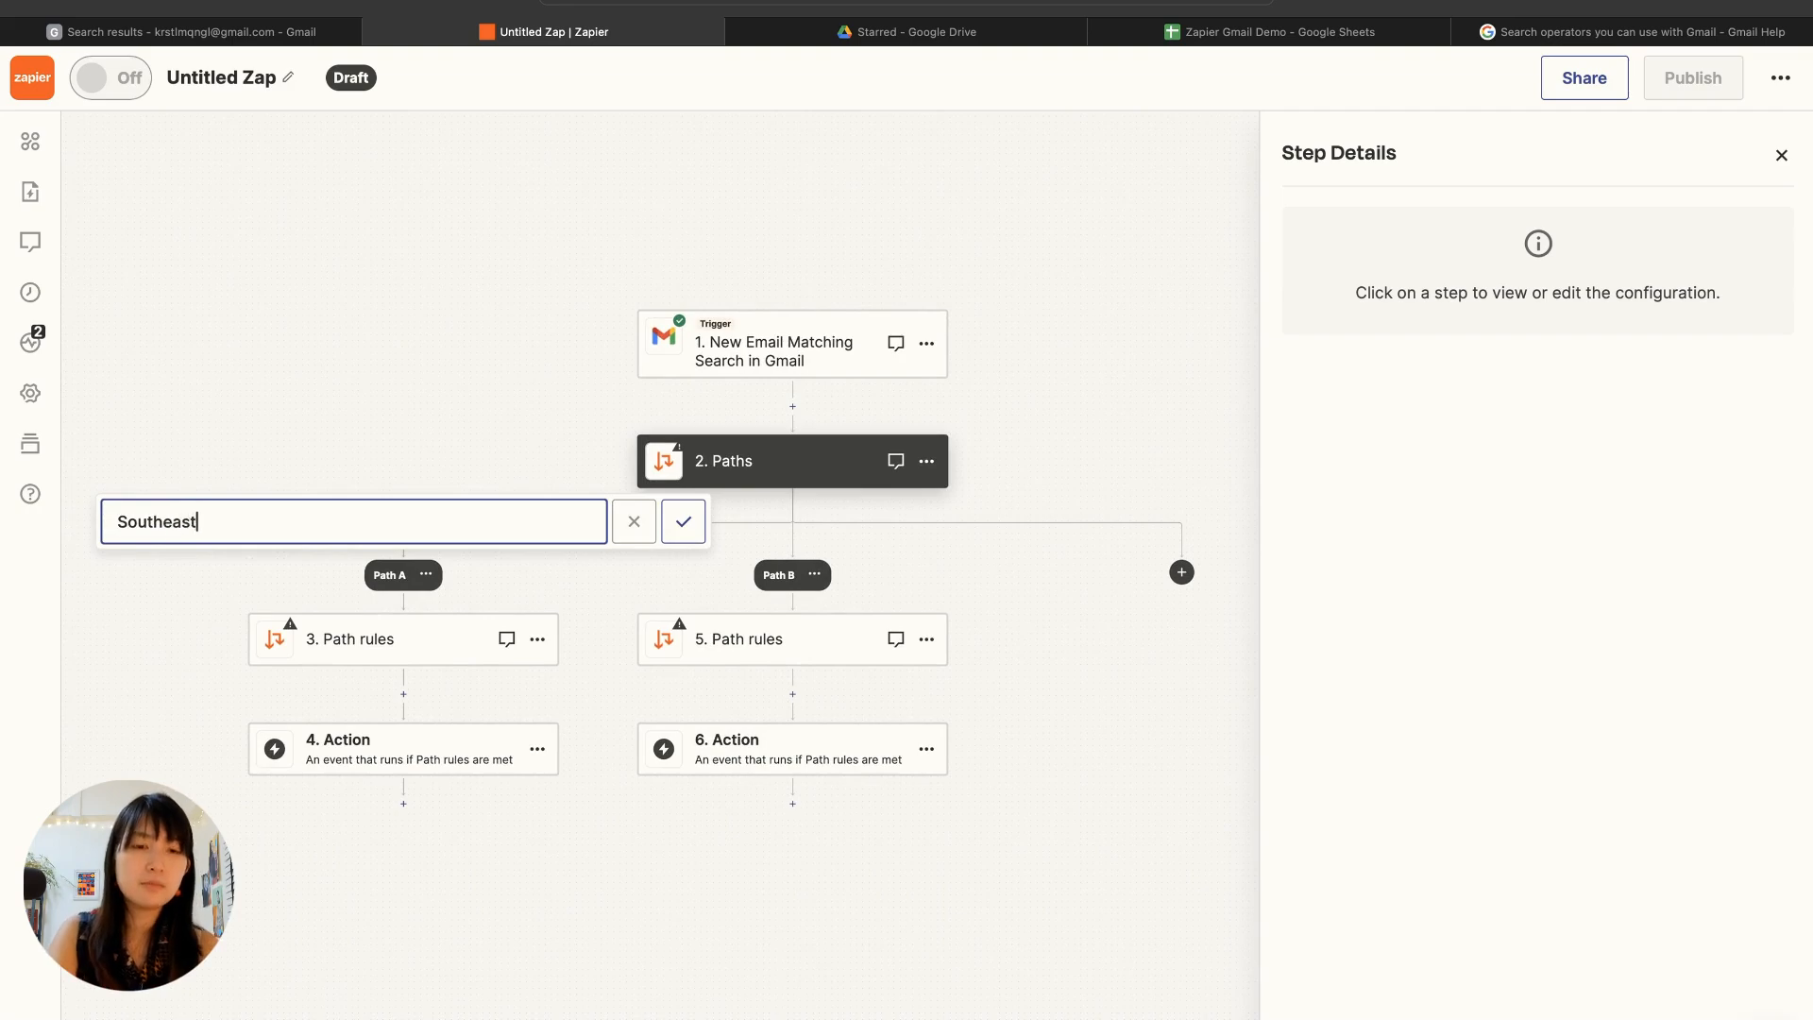
key("Return")
Step: Rename Path B to LLMs
left_click(814, 574)
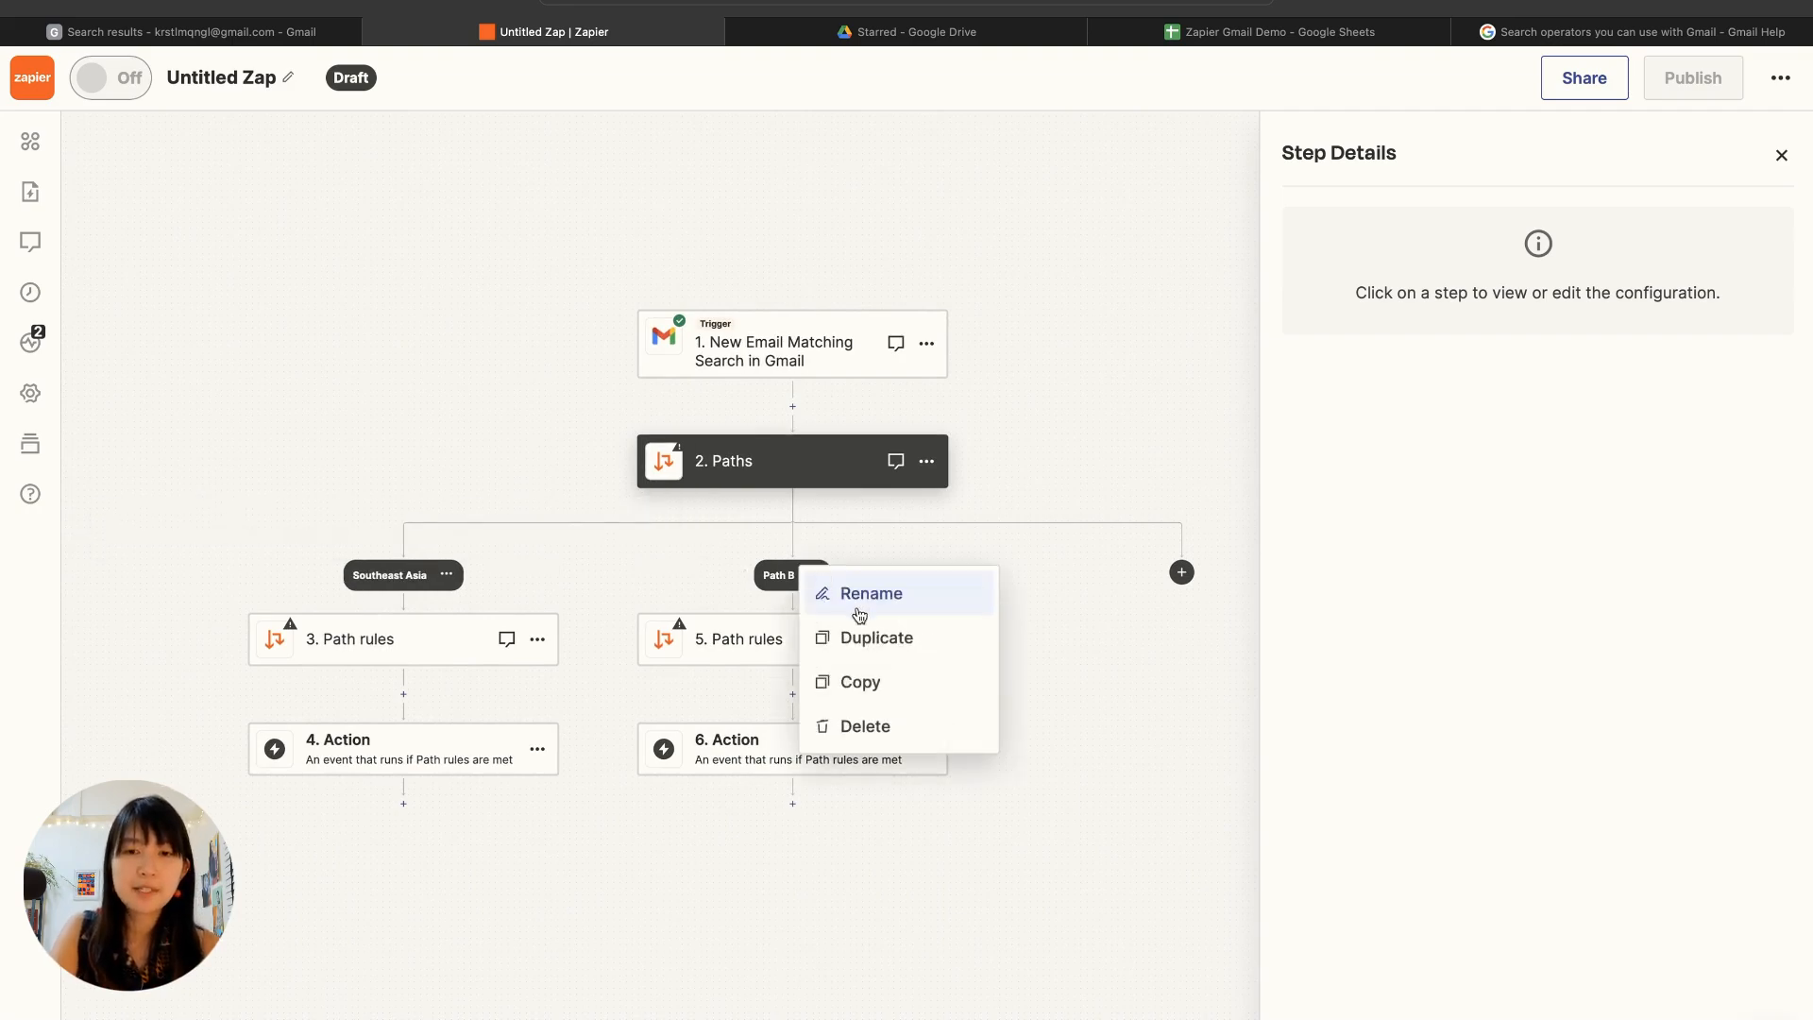
left_click(874, 597)
type("LLM")
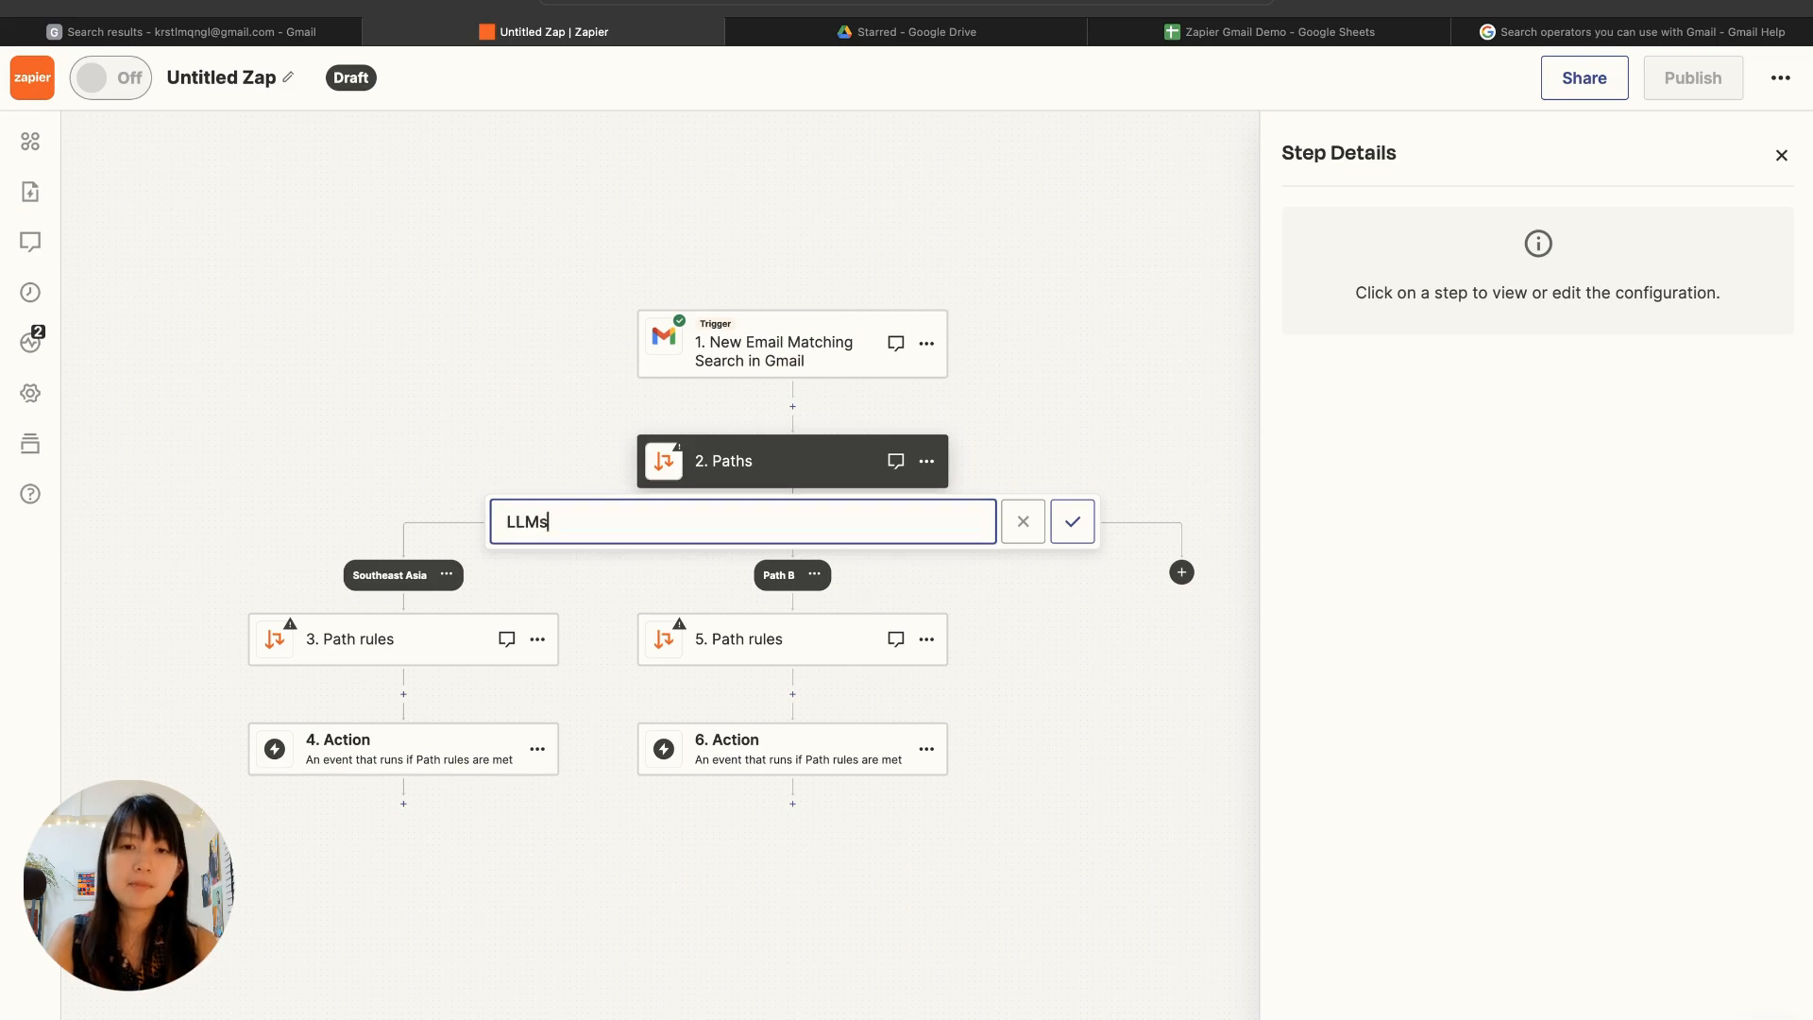
type("s")
key("Return")
Step: Review the Gmail trigger's test record and use the email's Subject as the field in the Southeast Asia path rule
left_click(827, 344)
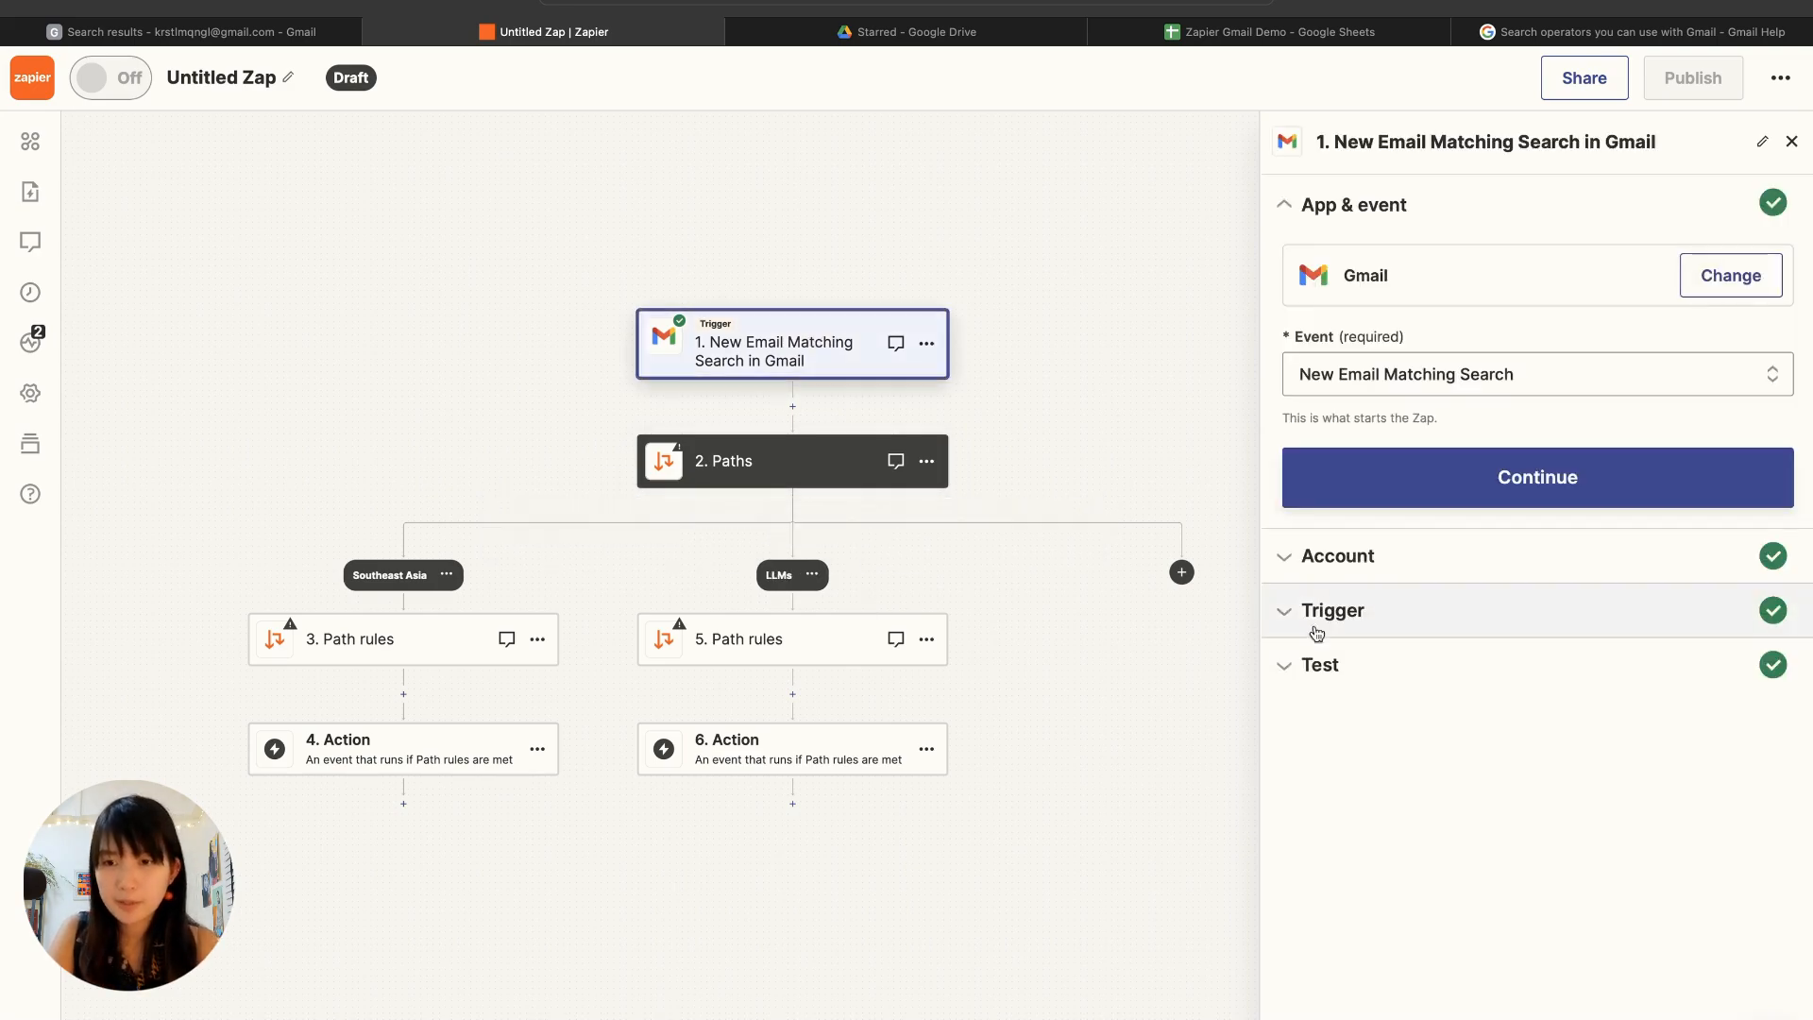
left_click(1356, 663)
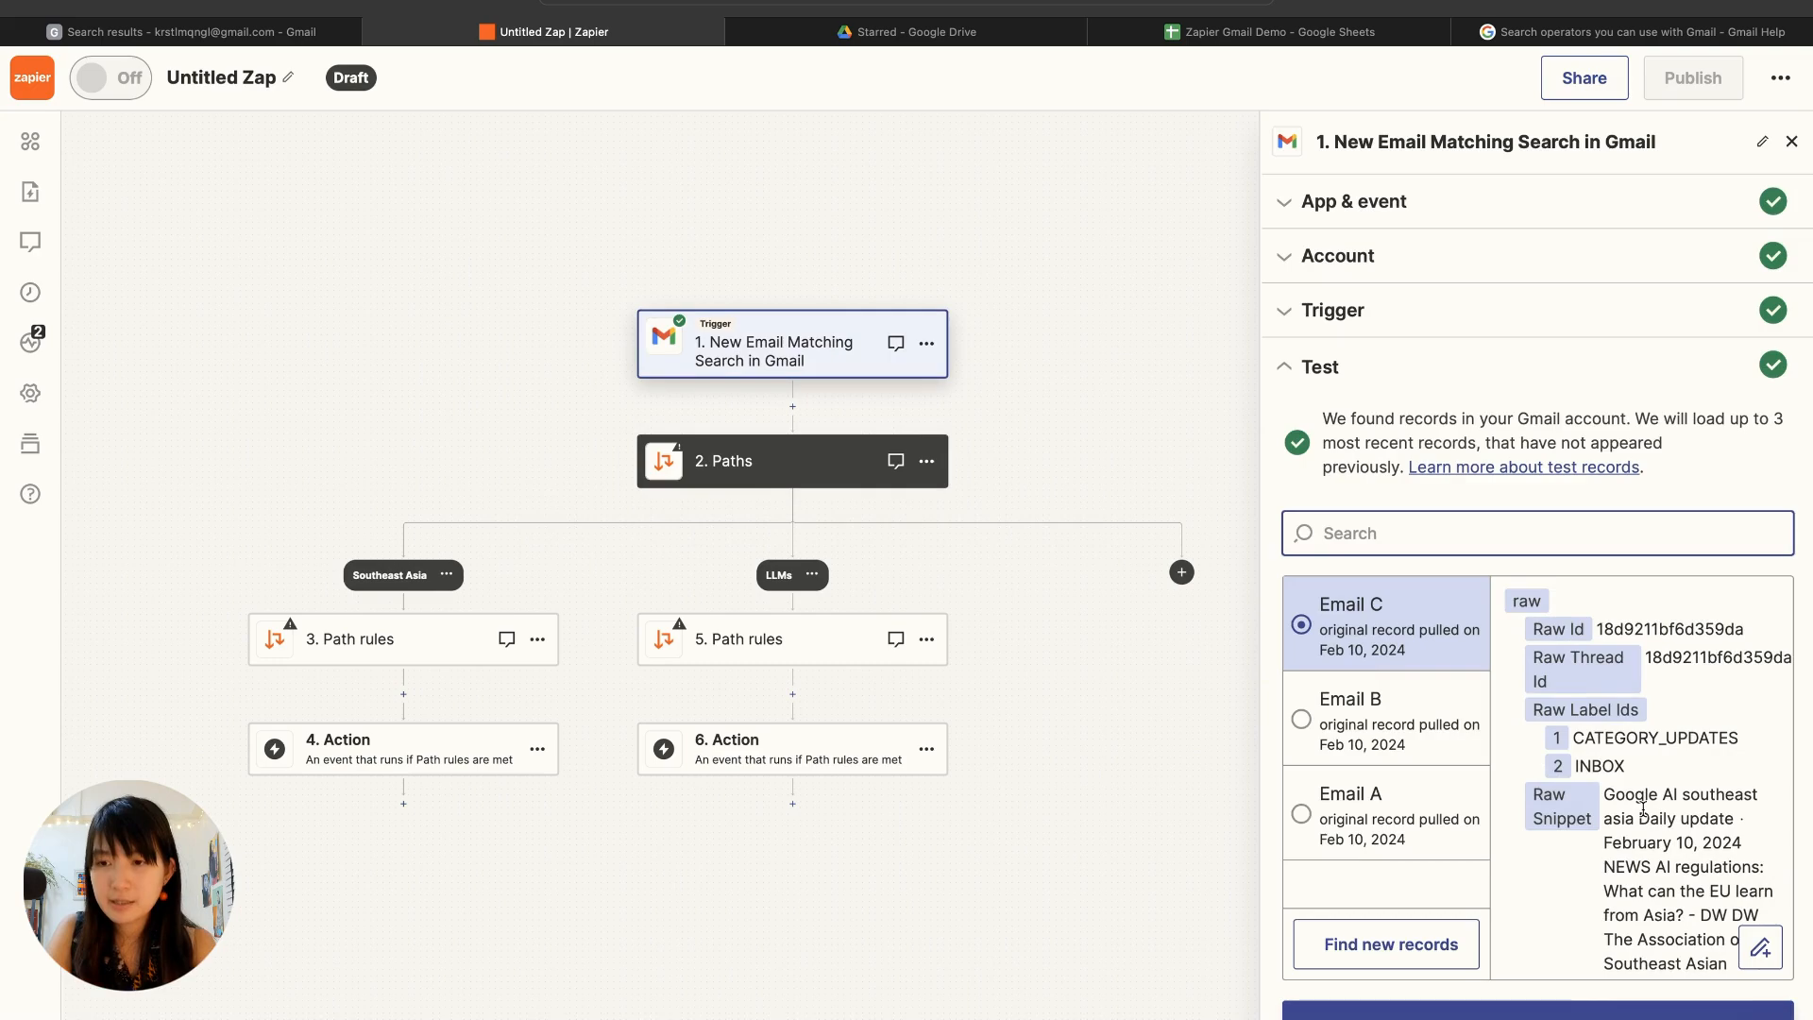
scroll(1643, 809, "down", 2)
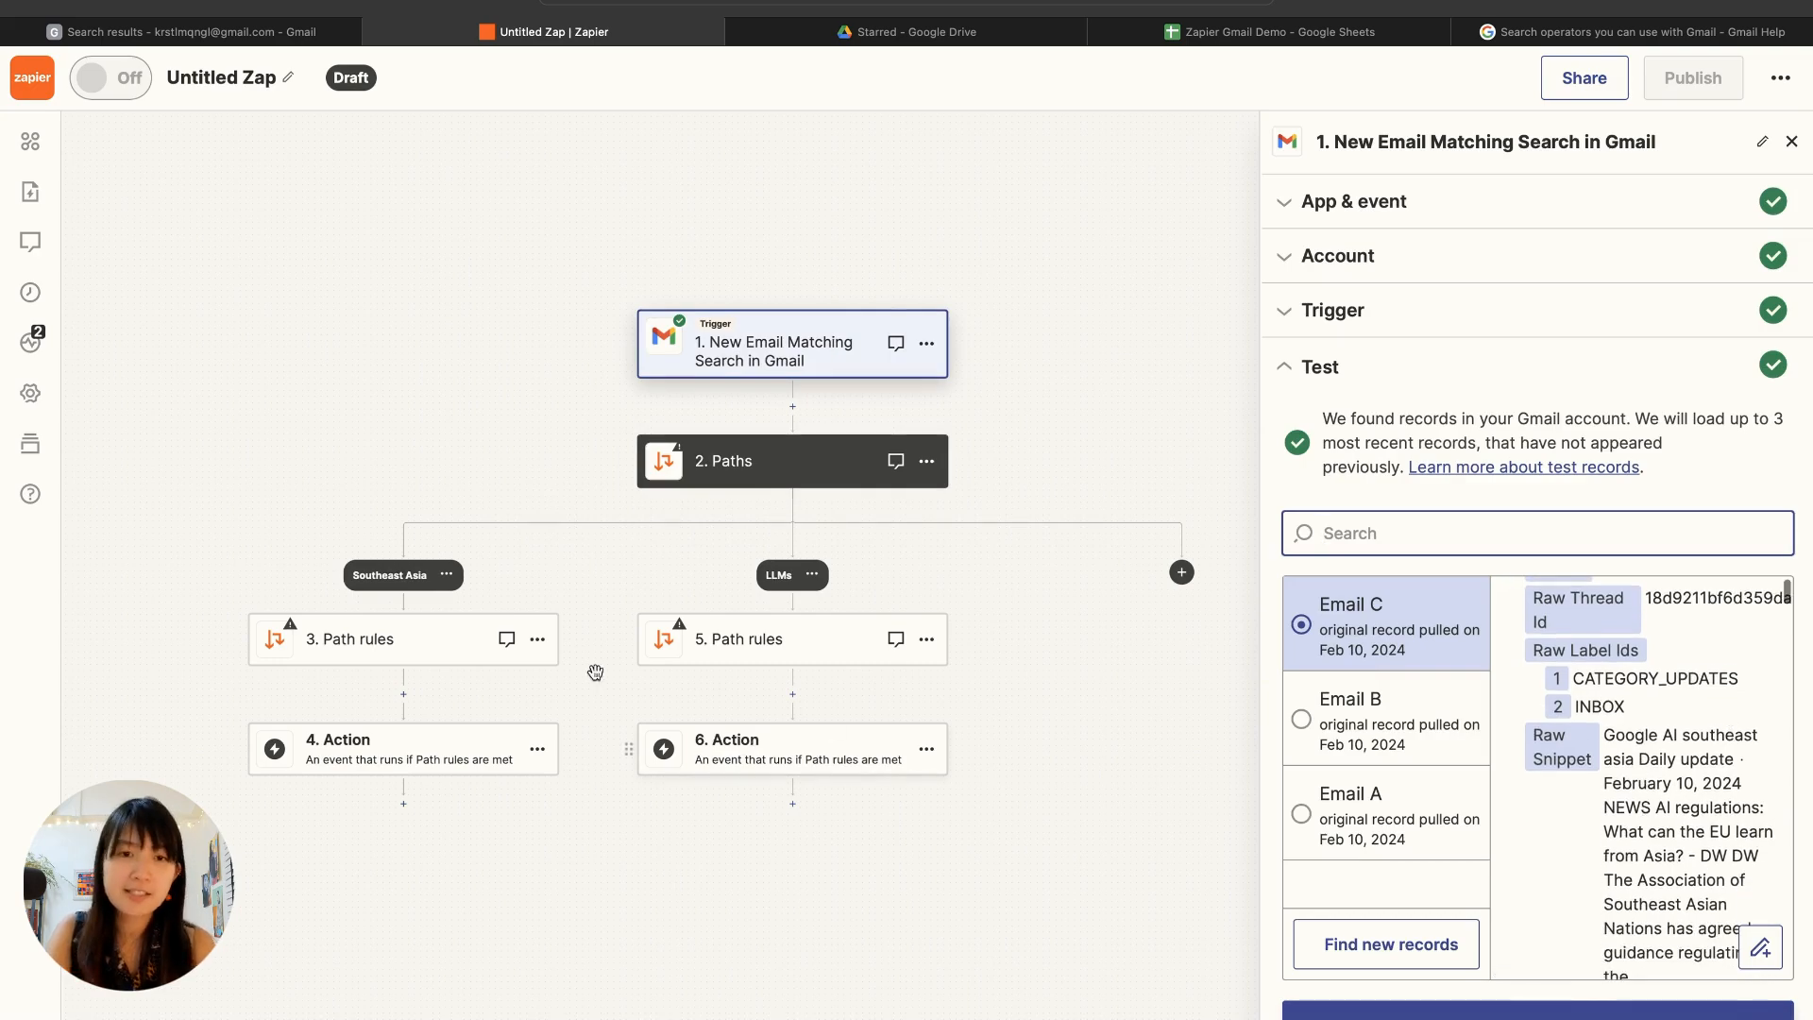
left_click(434, 642)
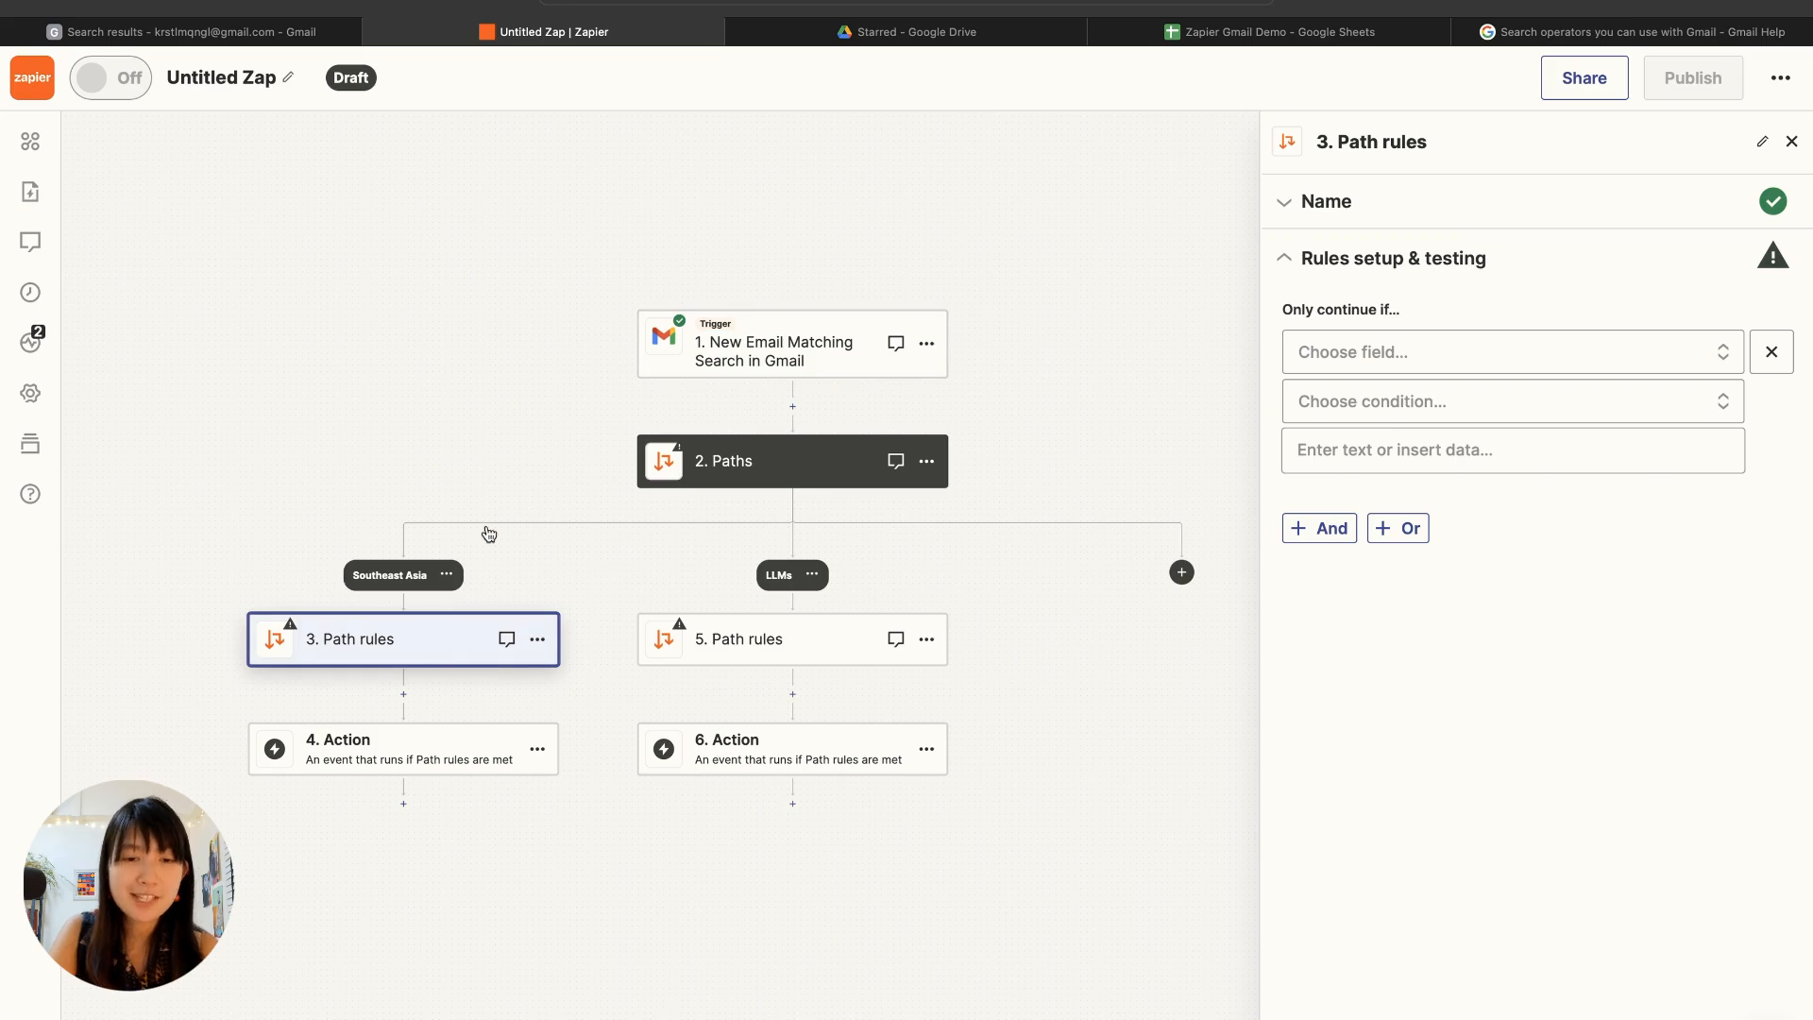
scroll(488, 533, "down", 3)
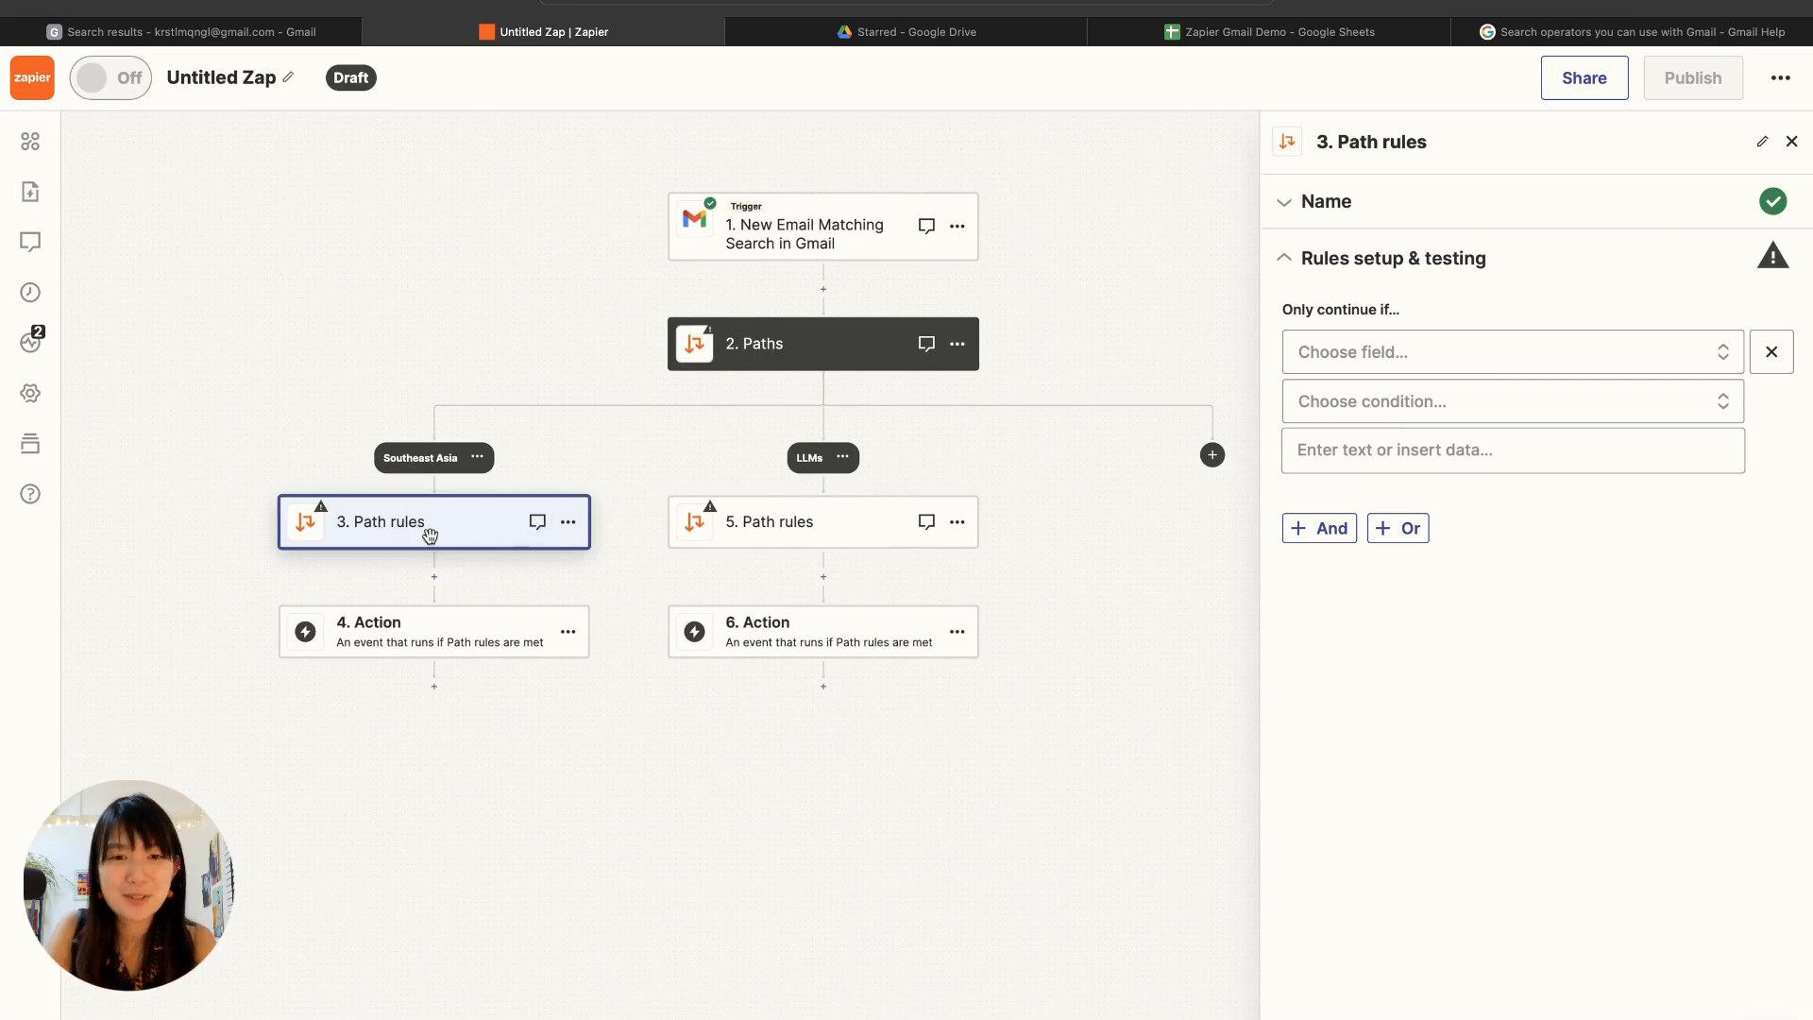
left_click(1557, 360)
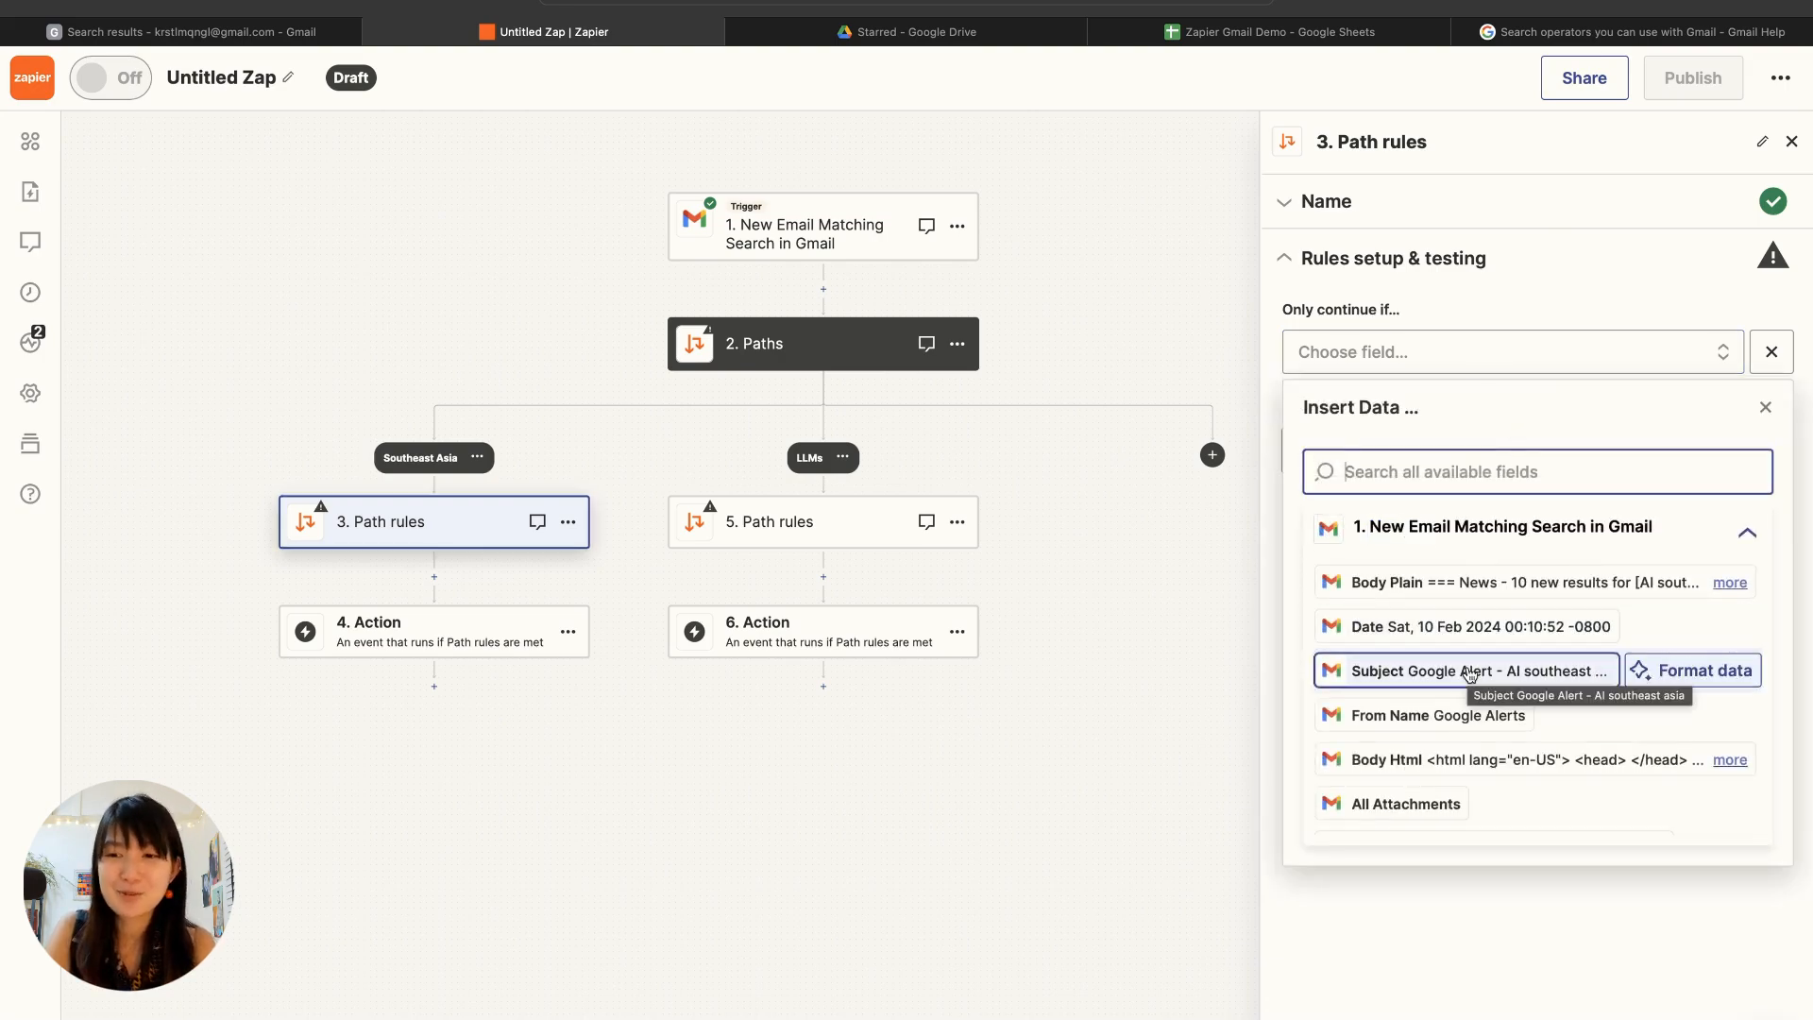
left_click(1469, 672)
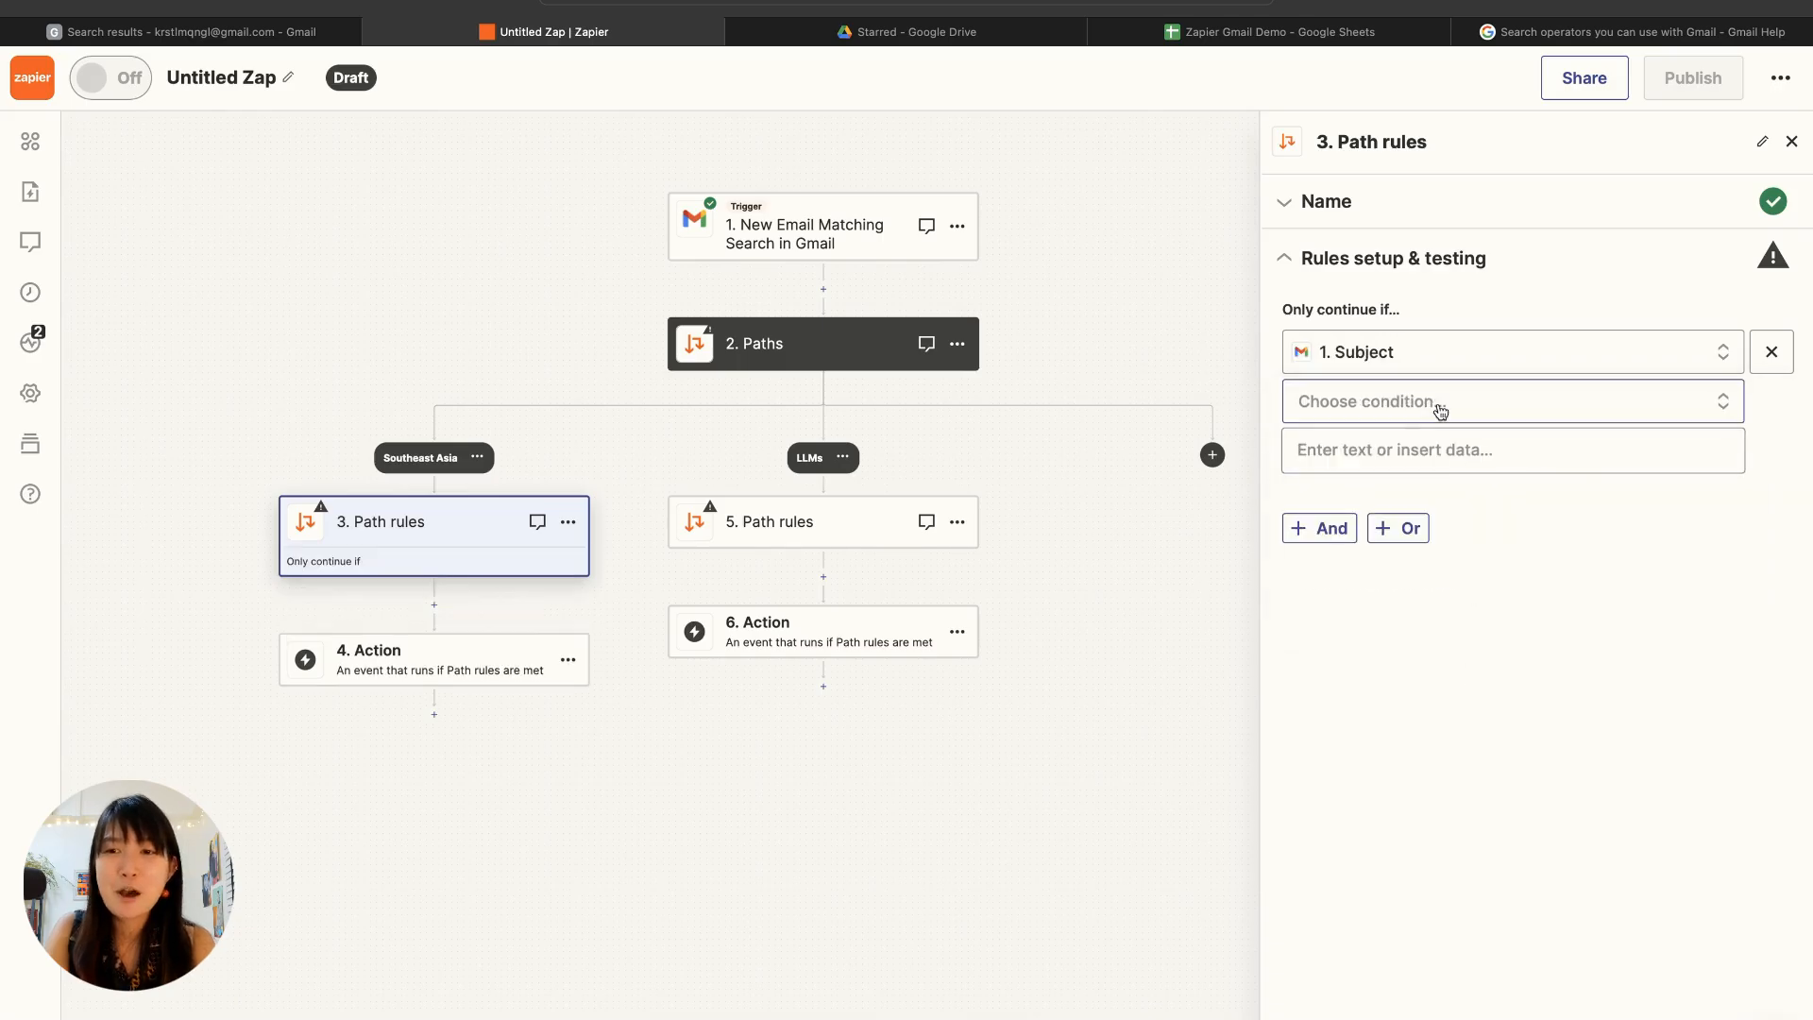
Step: Complete the Southeast Asia path rule with the condition (Text) Contains and the text southeast, and test it
left_click(1442, 406)
left_click(1453, 463)
left_click(1428, 450)
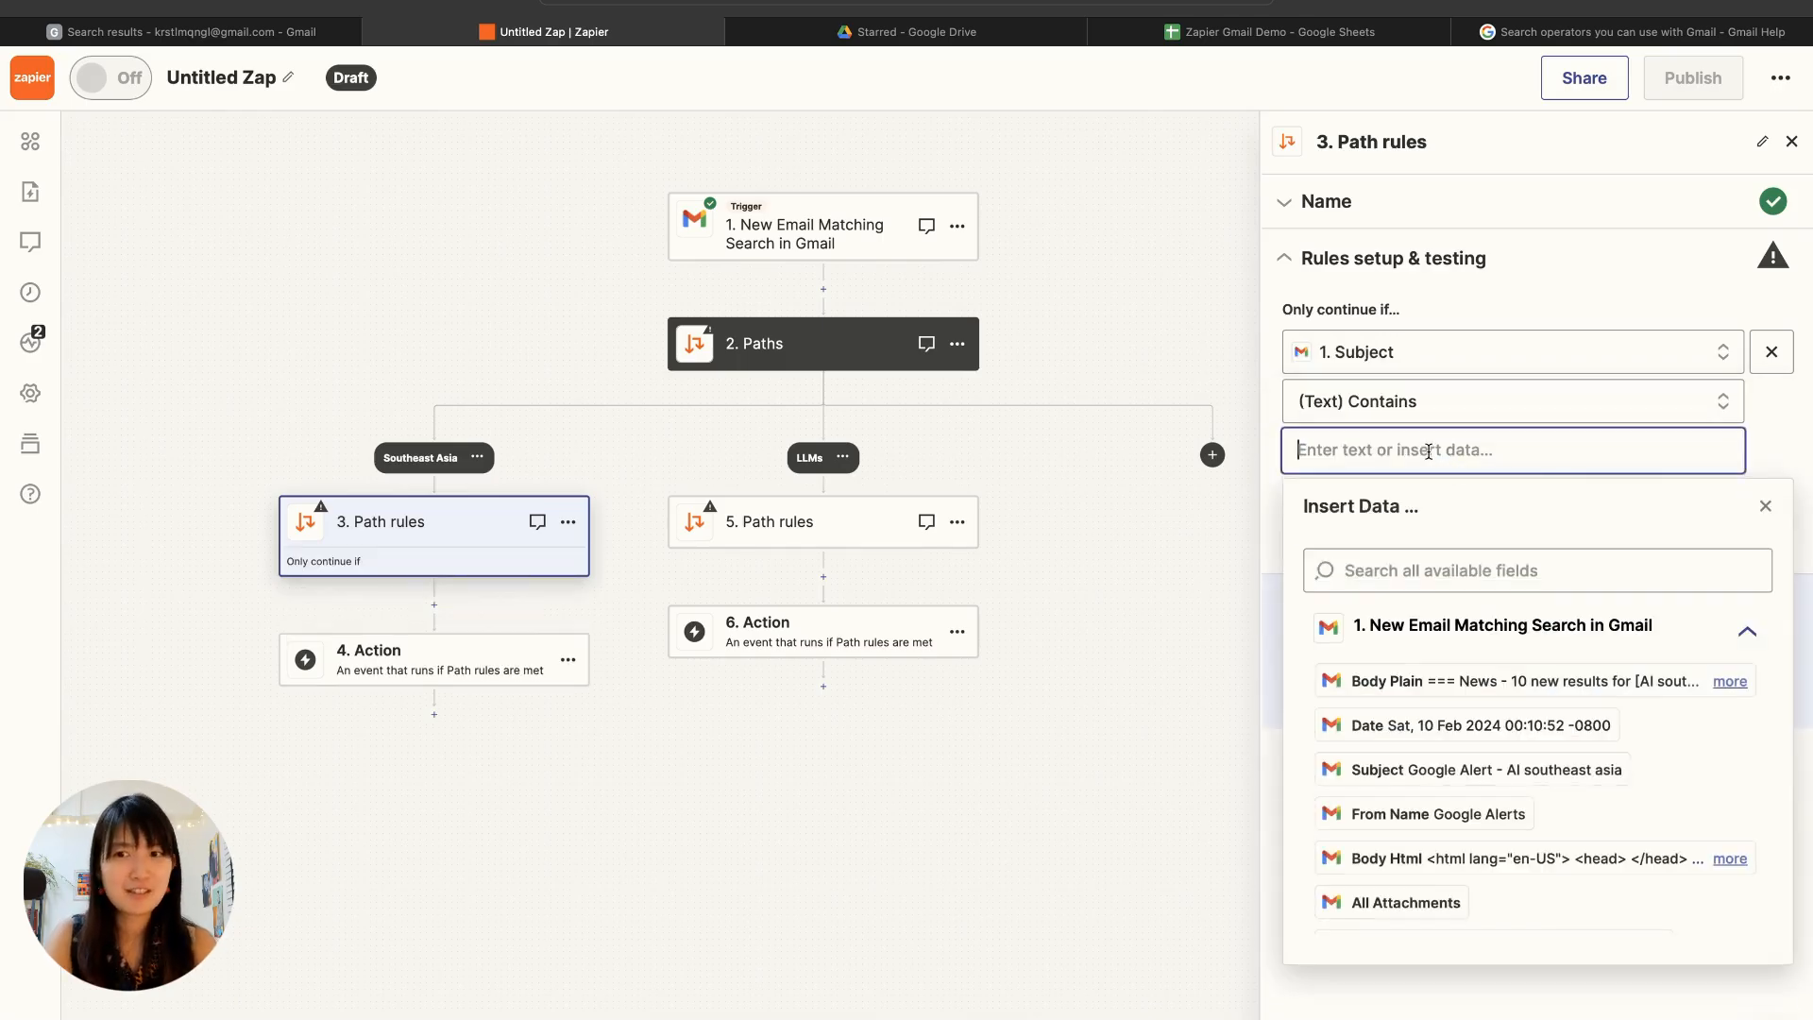
type("southe")
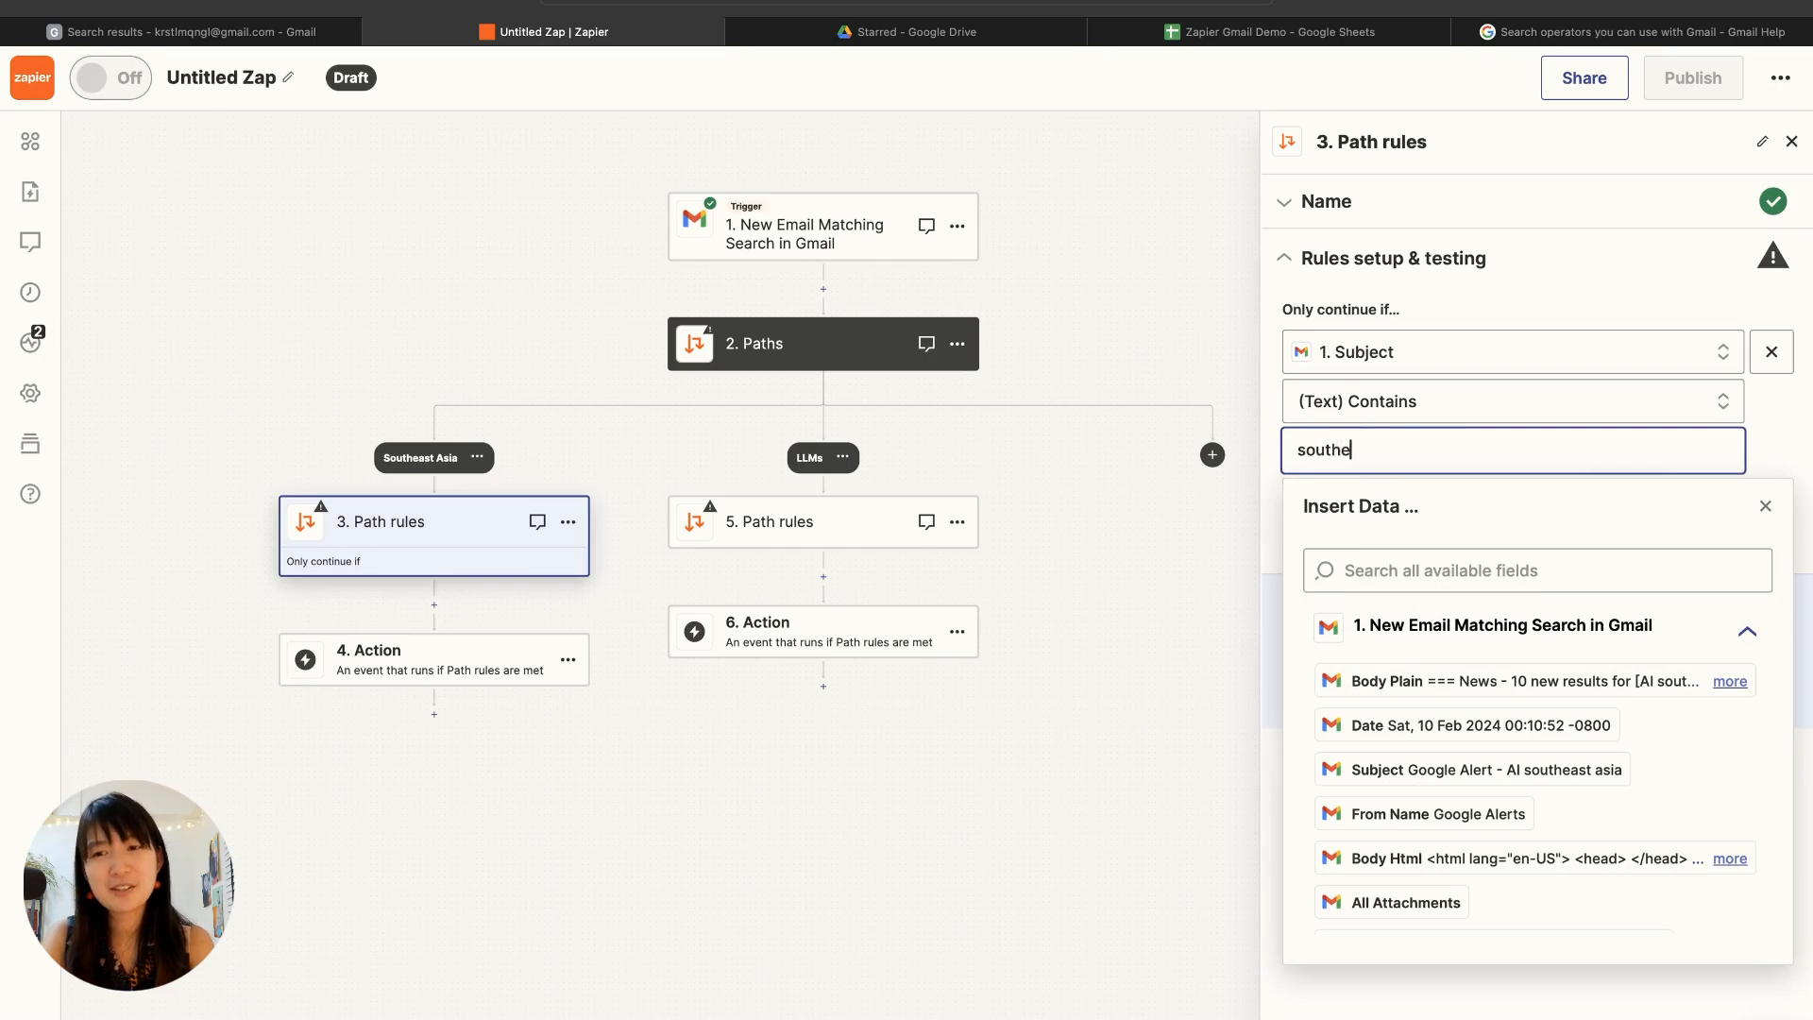
type("ast")
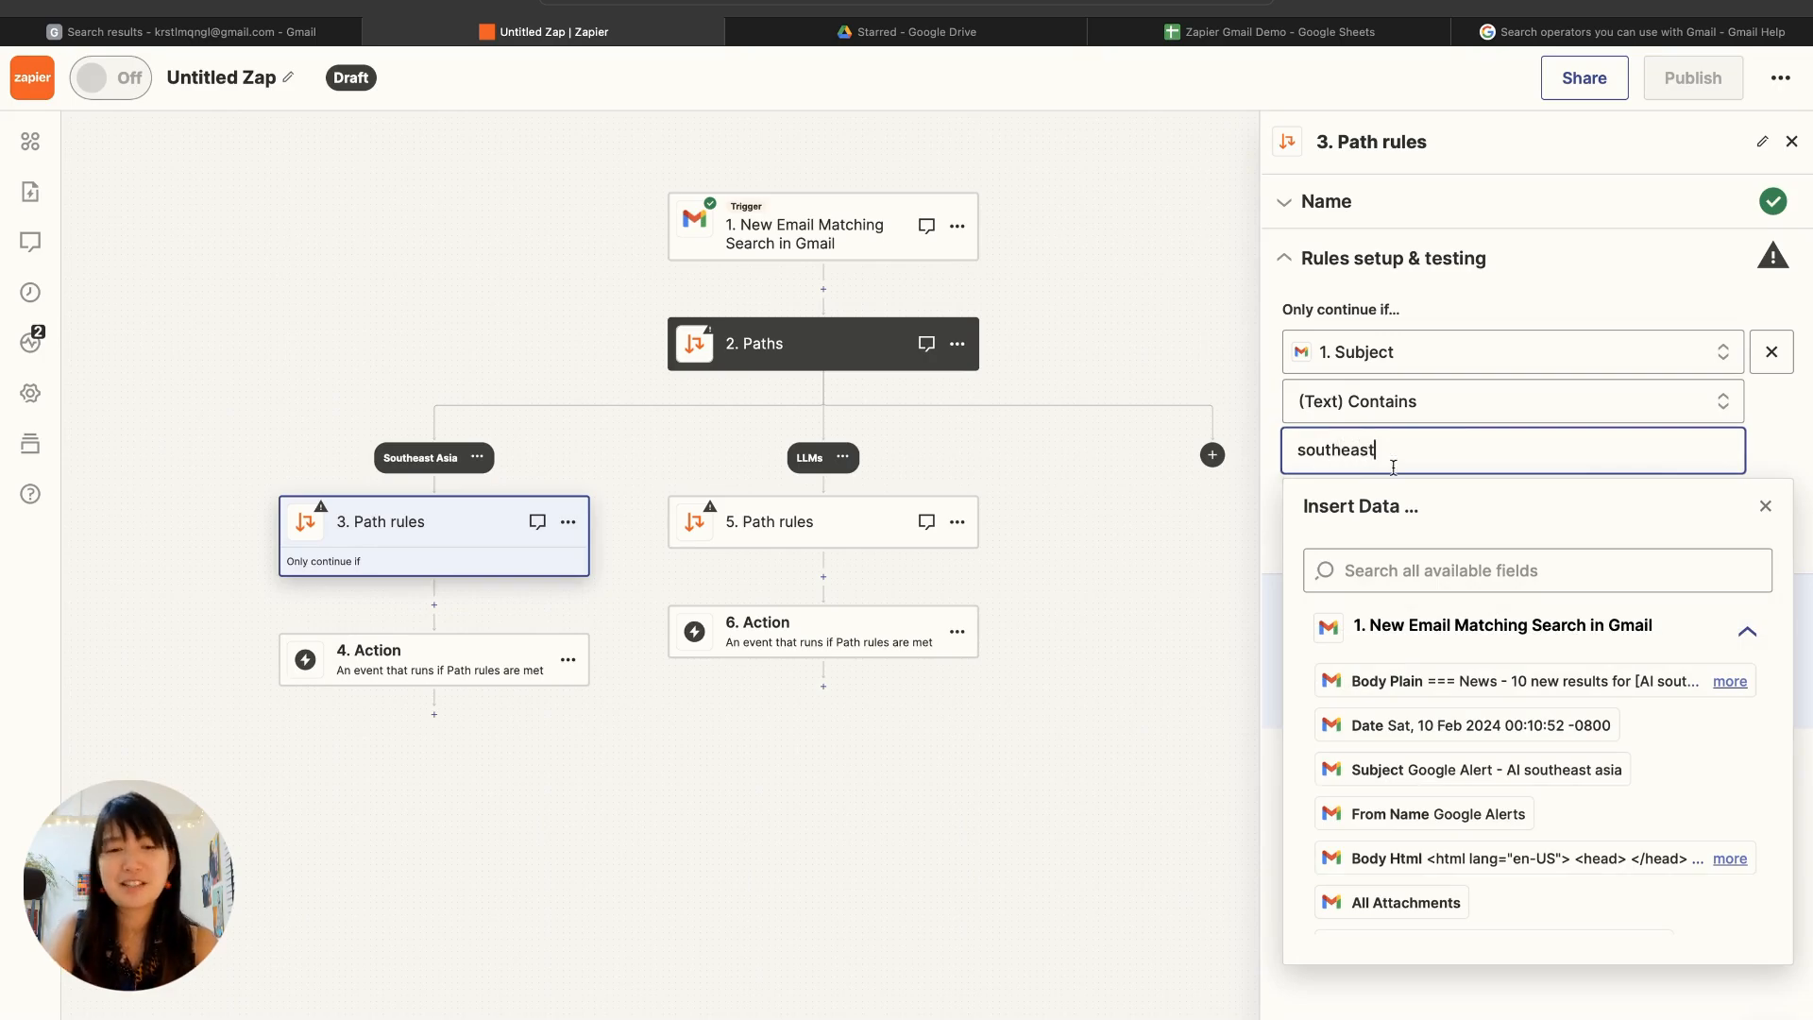
left_click(606, 734)
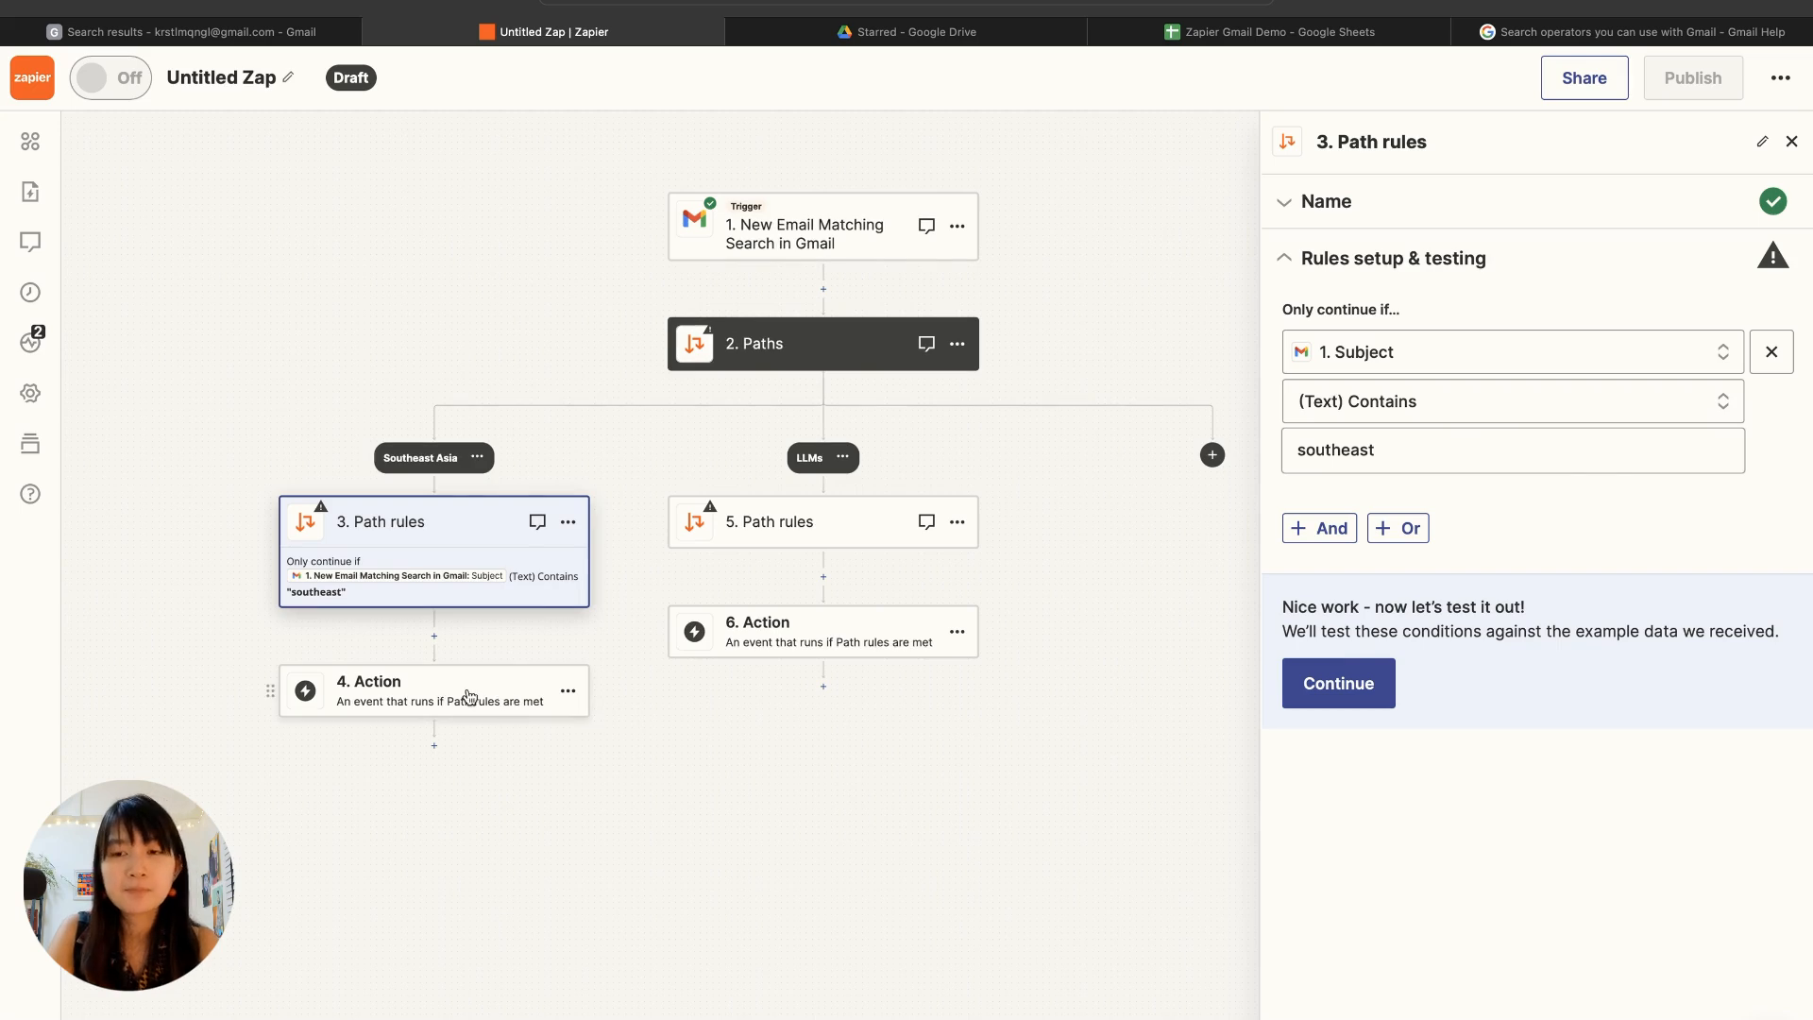
left_click(1380, 673)
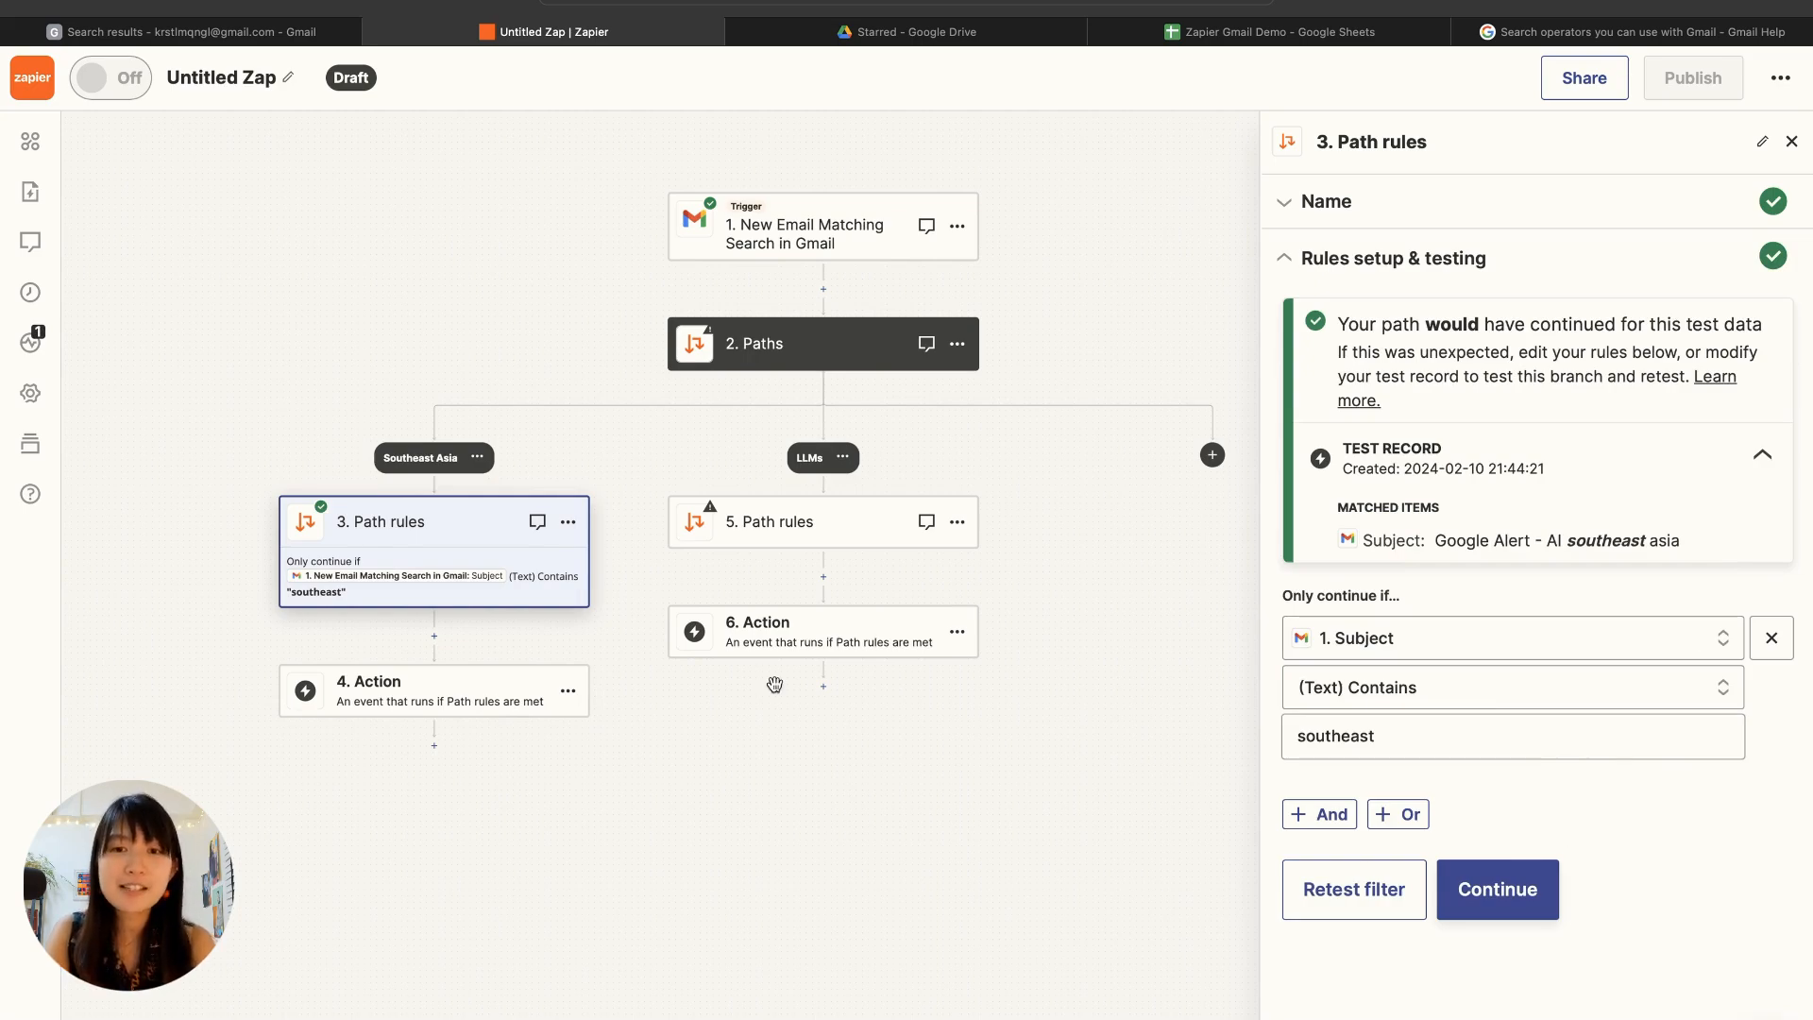
Step: Review the test records found for the Gmail trigger
left_click(791, 257)
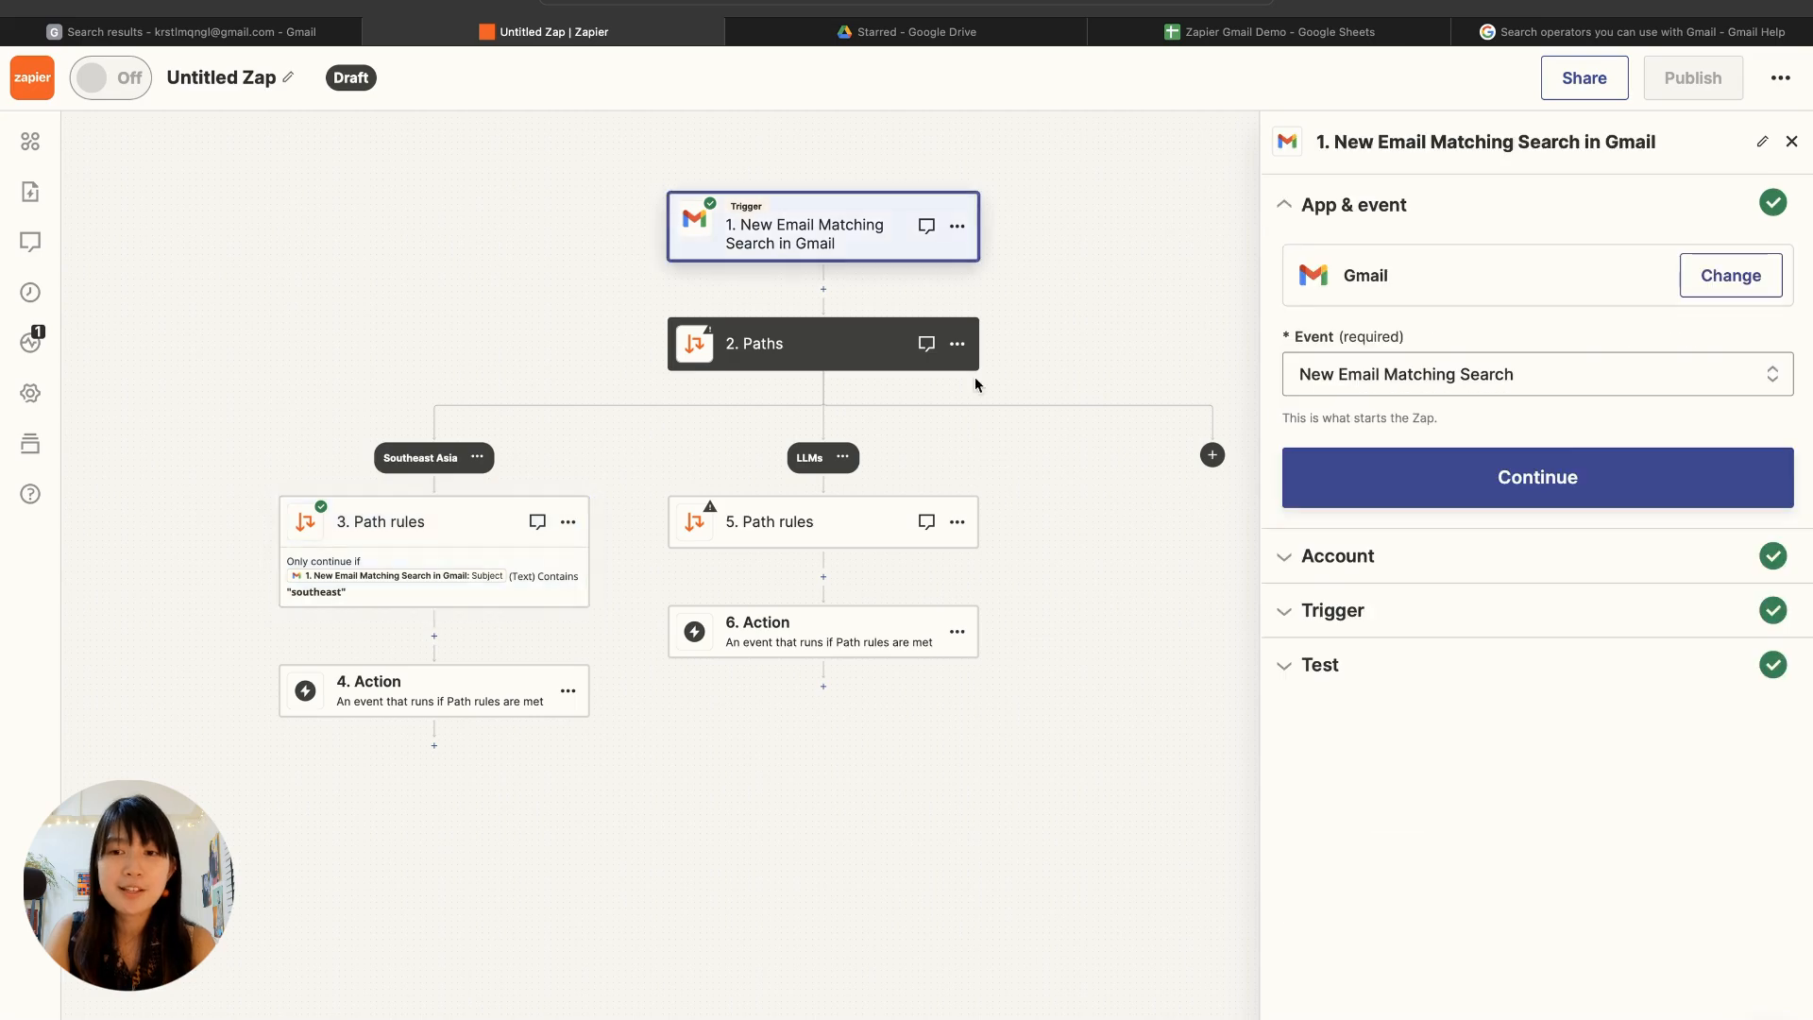
left_click(1321, 666)
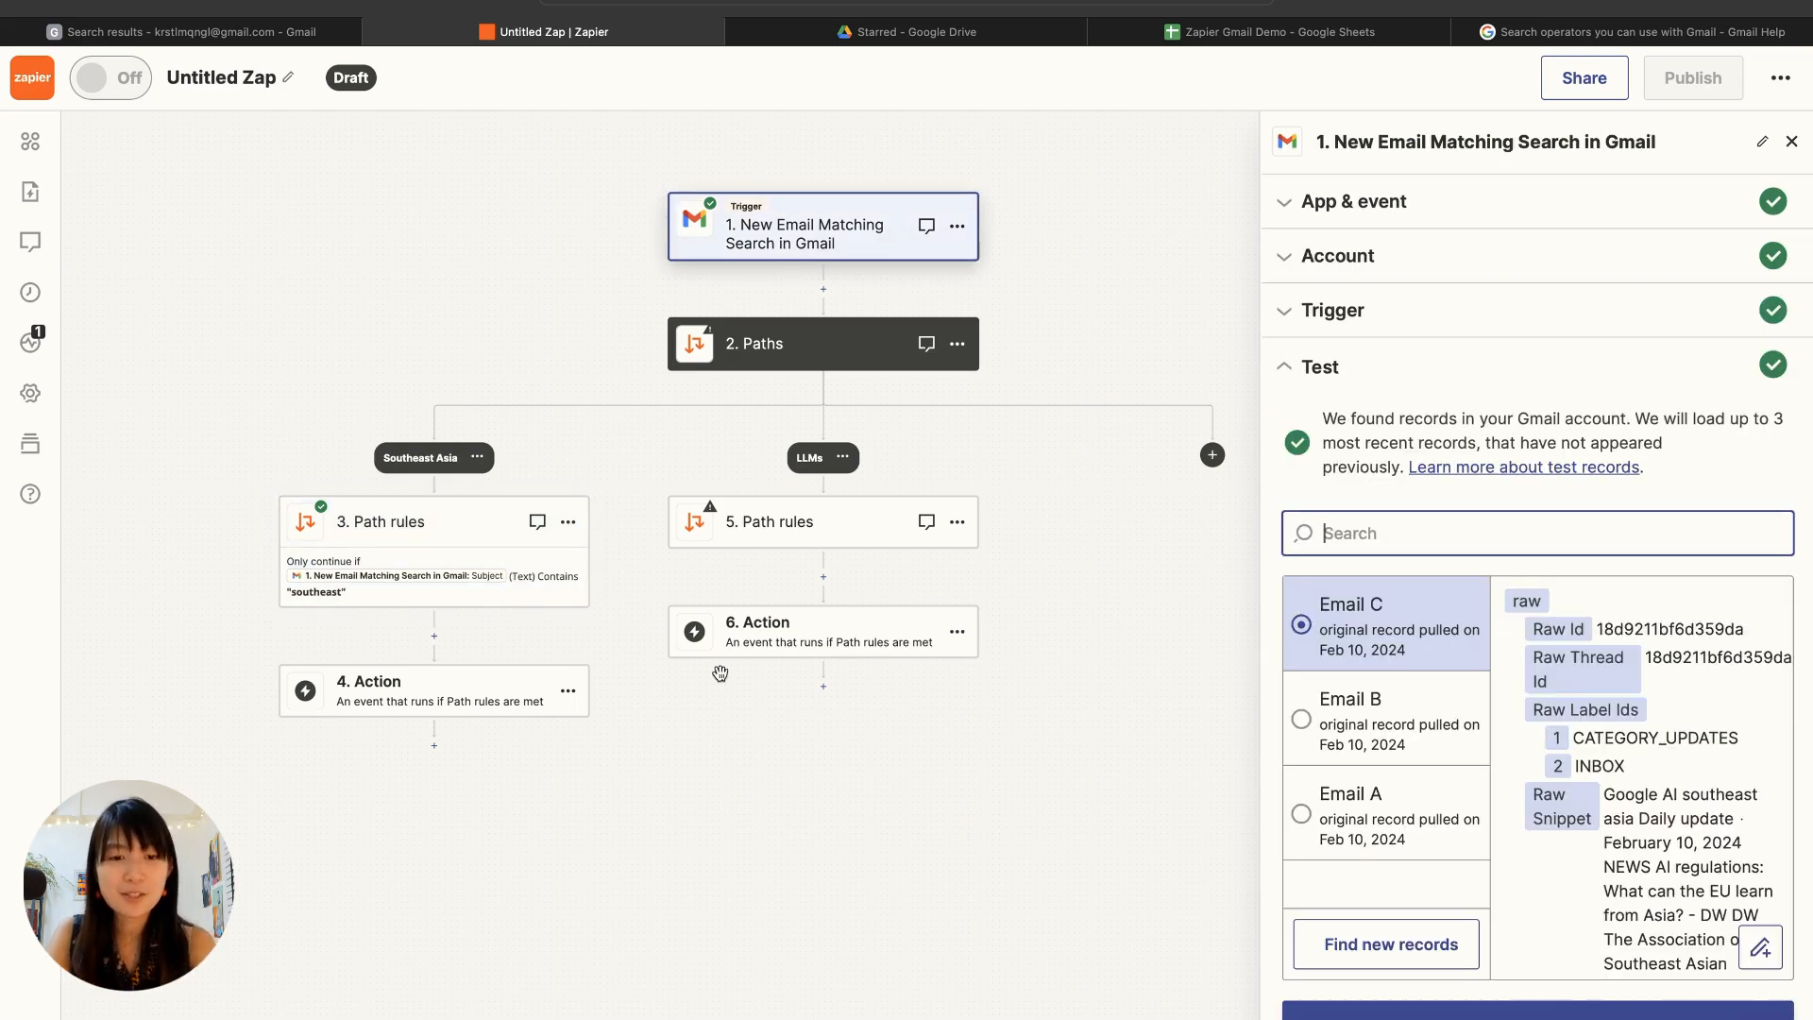
left_click(501, 633)
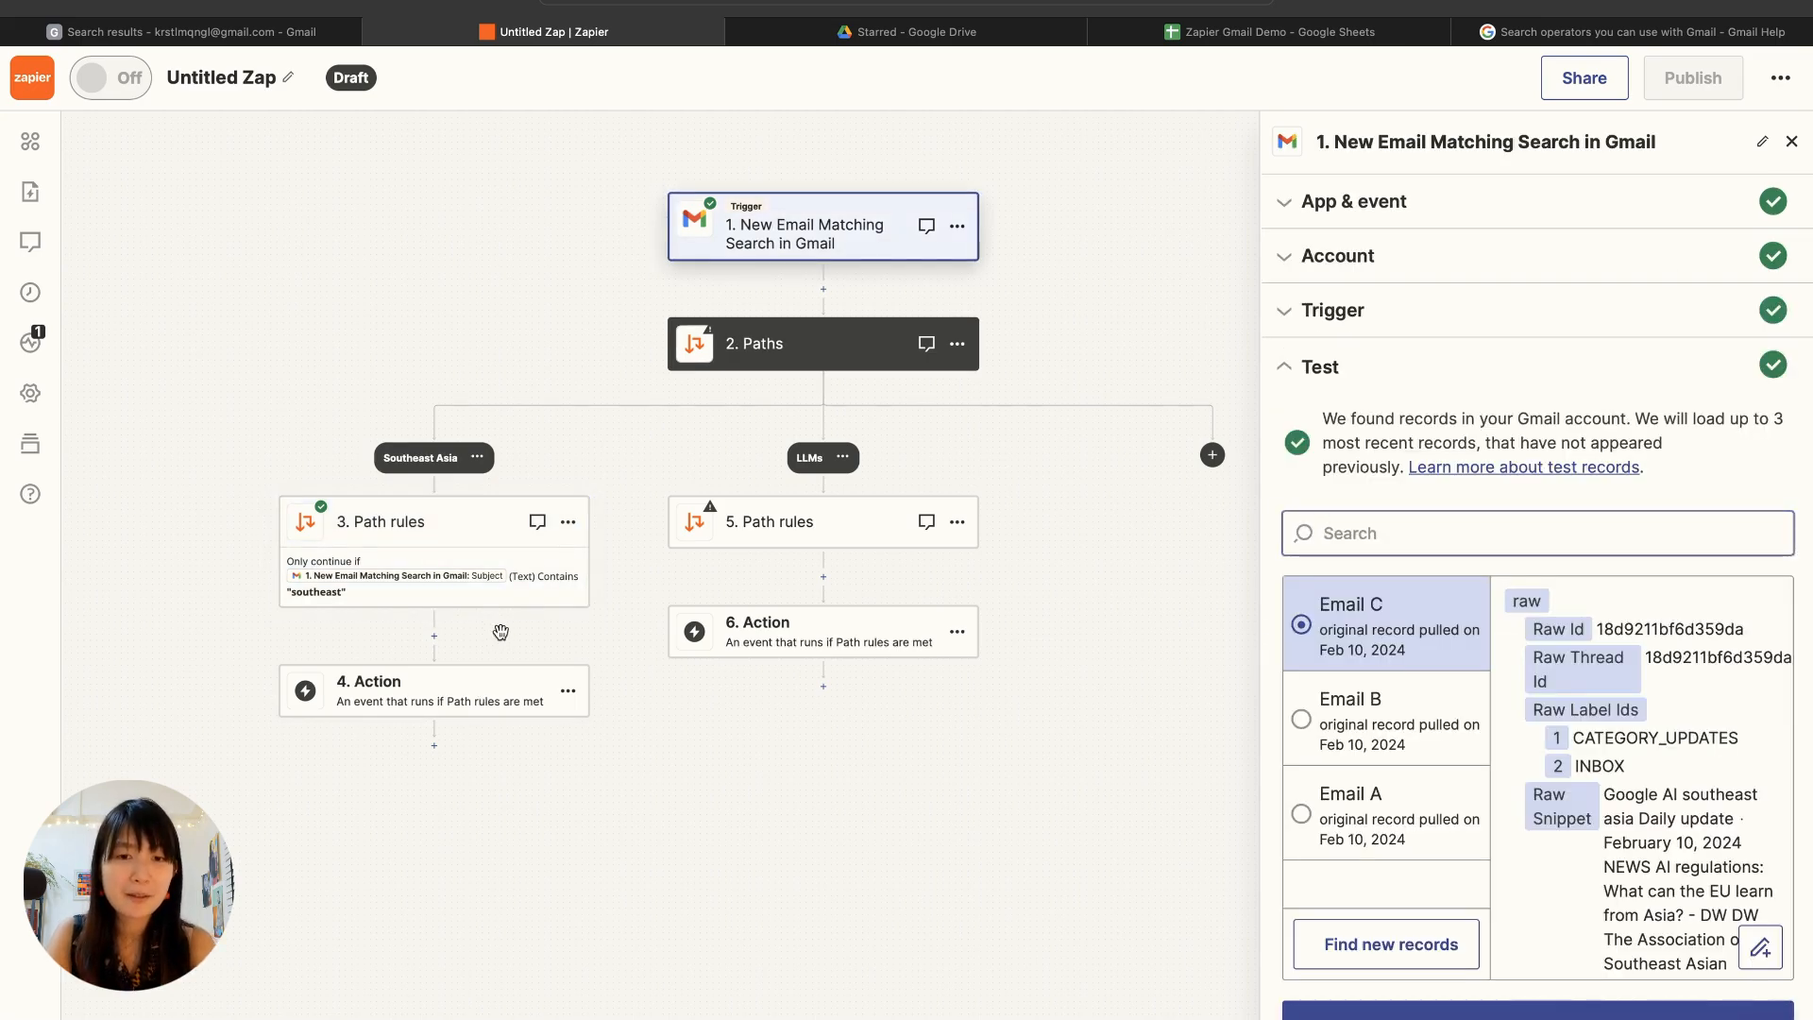
Step: Set the Southeast Asia path's empty action to Formatter by Zapier with the Text event
left_click(450, 697)
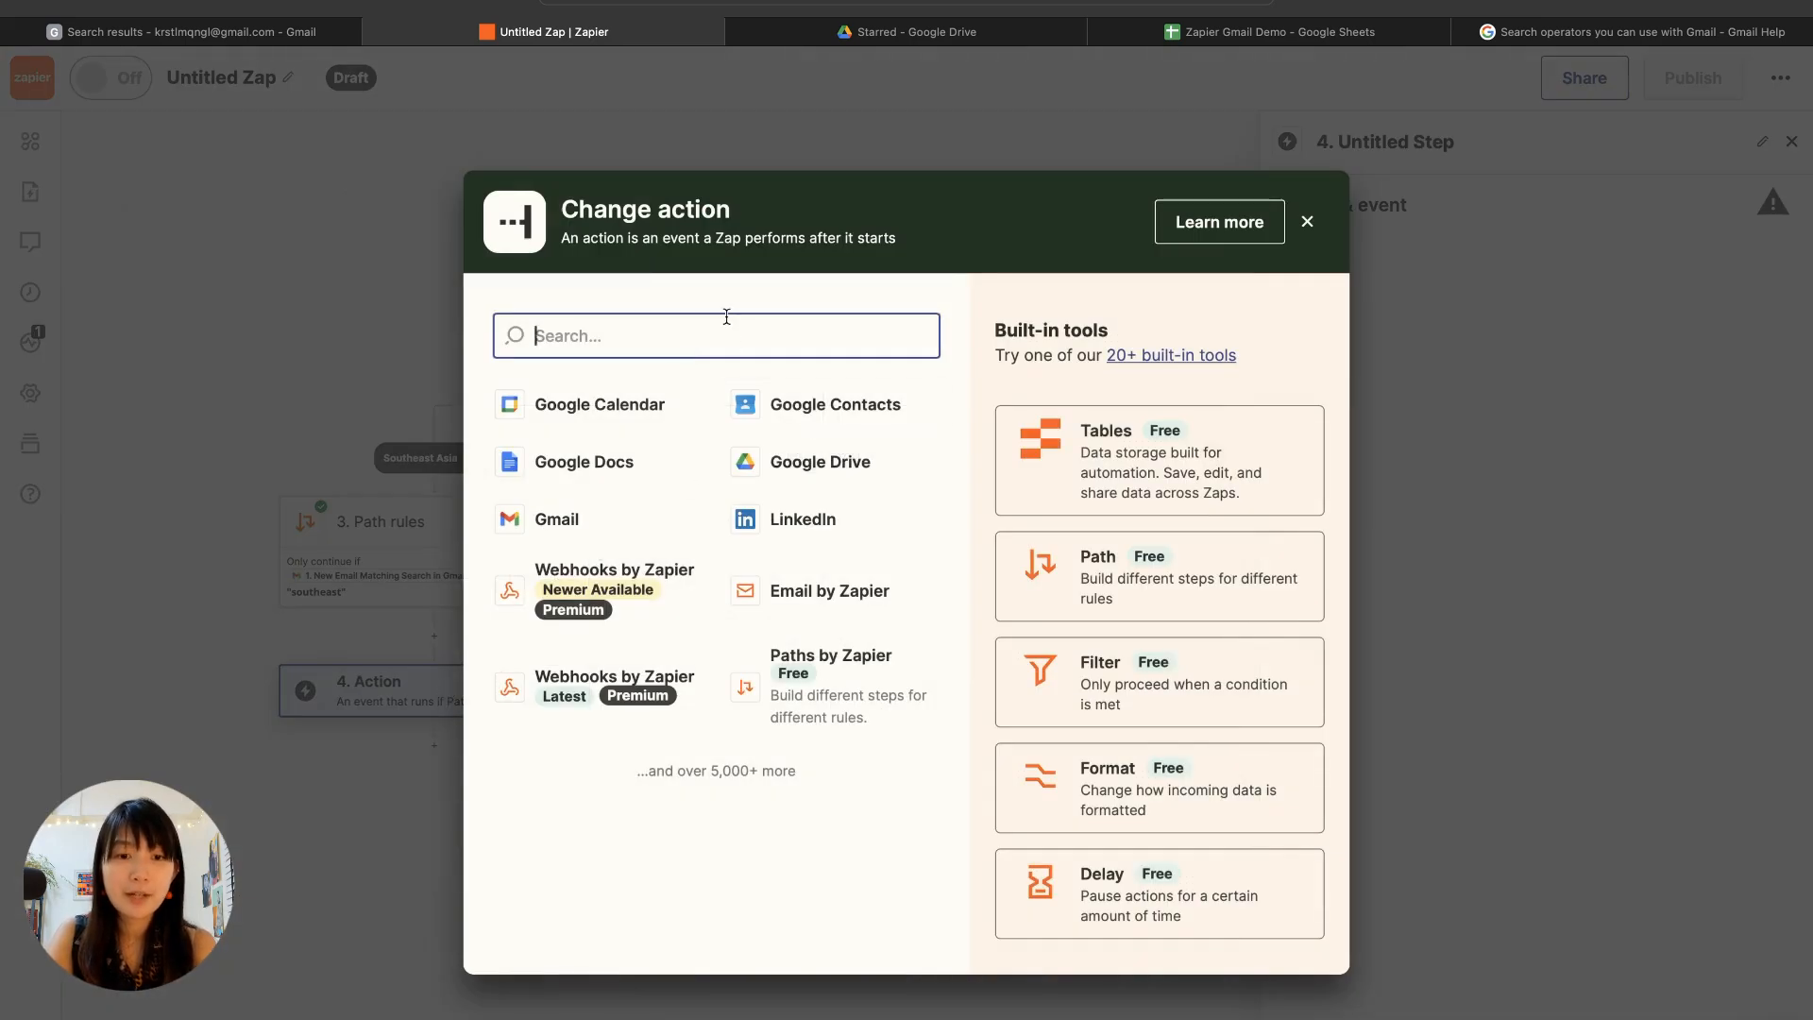
left_click(1793, 573)
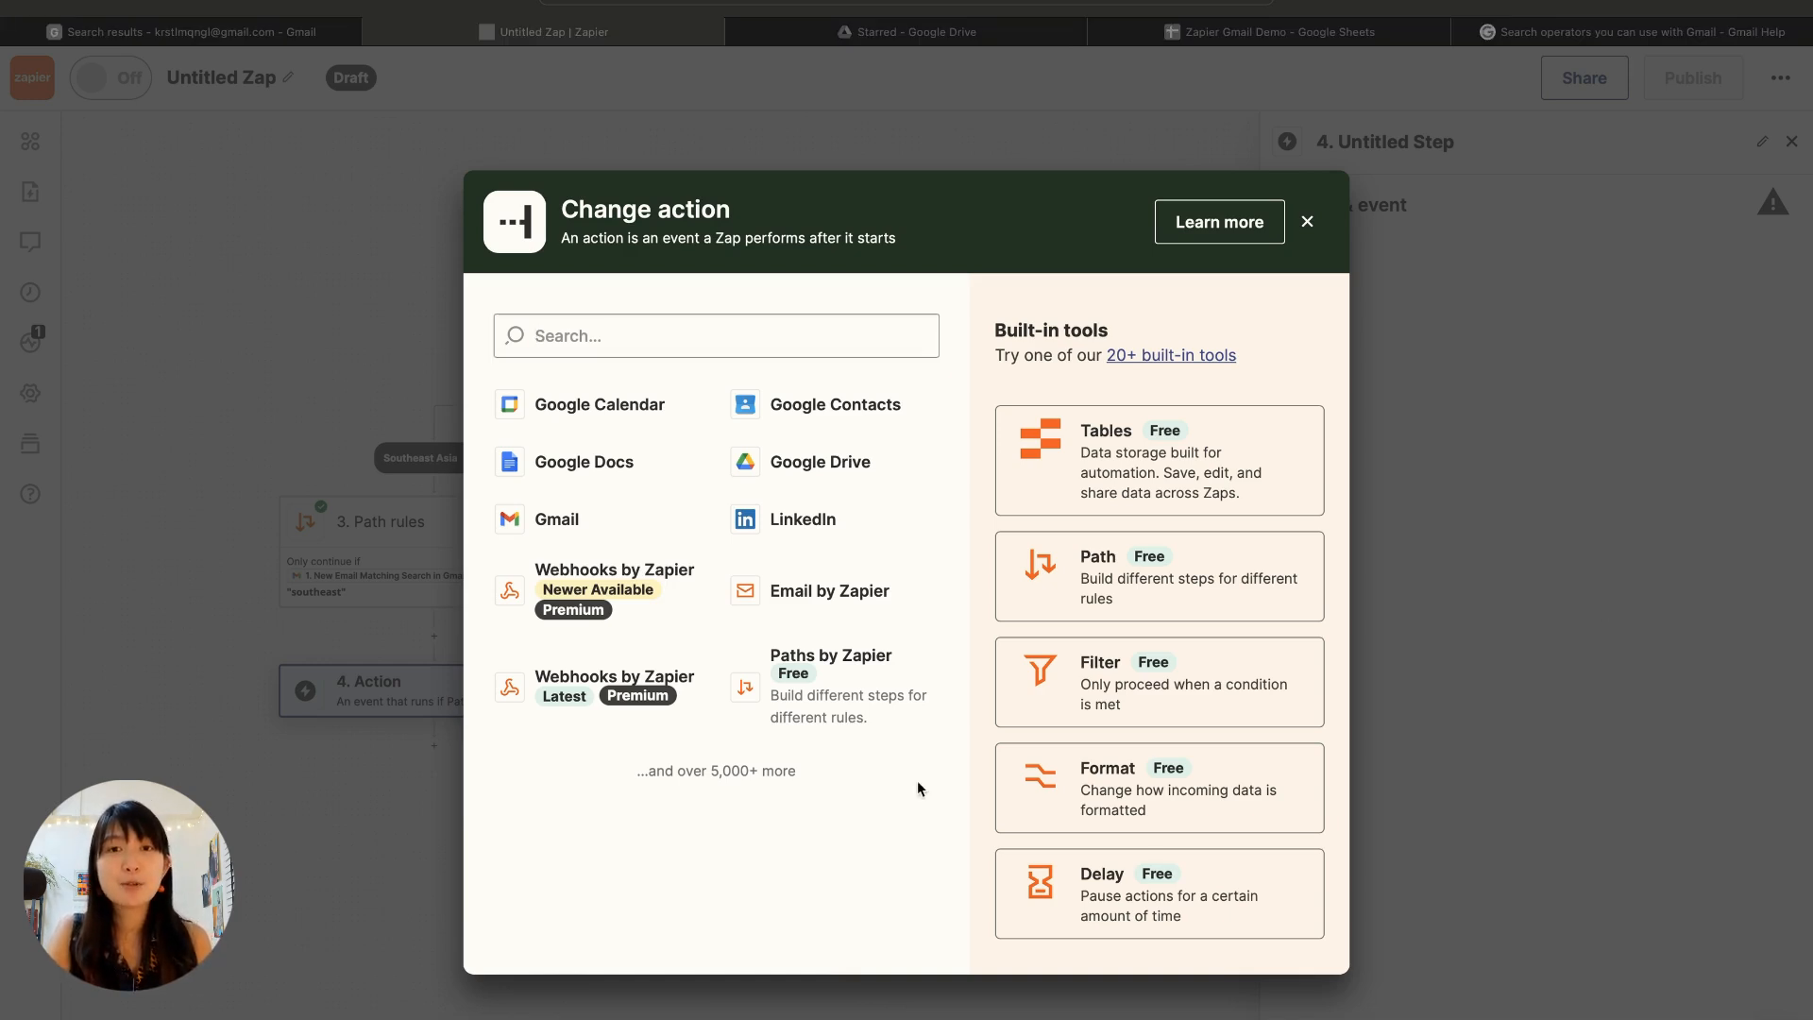
left_click(982, 809)
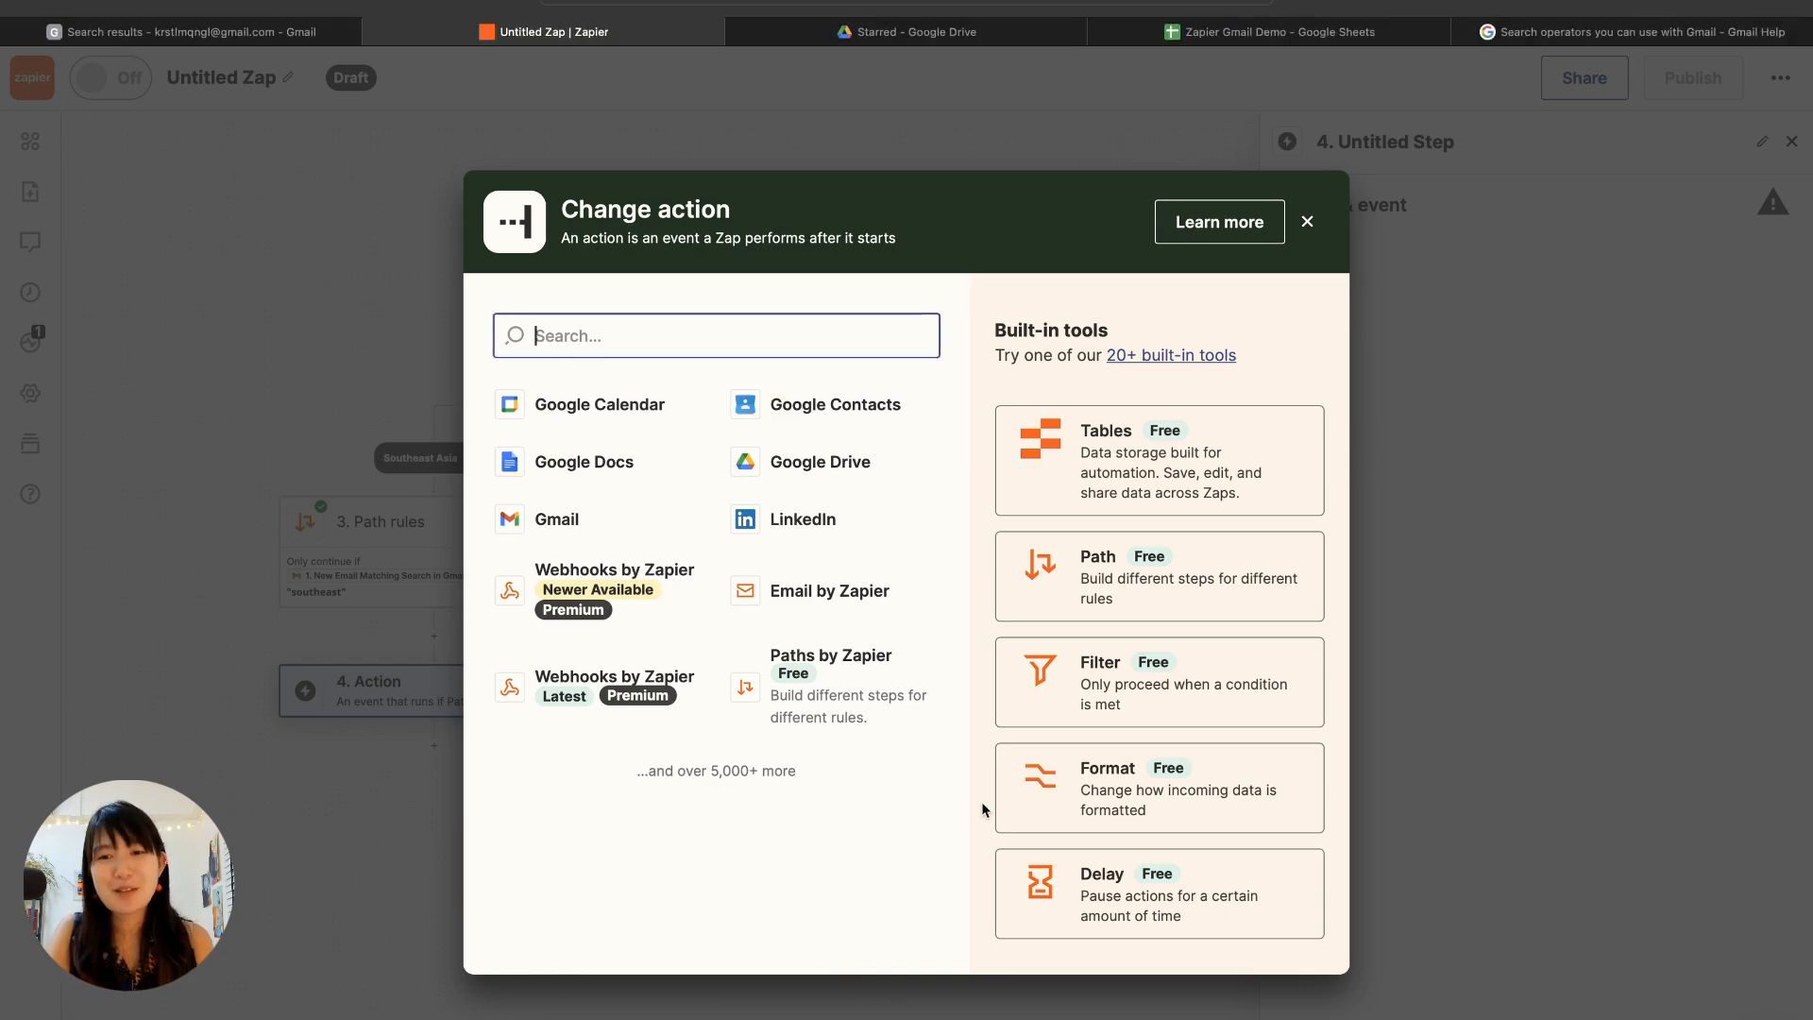
left_click(1119, 803)
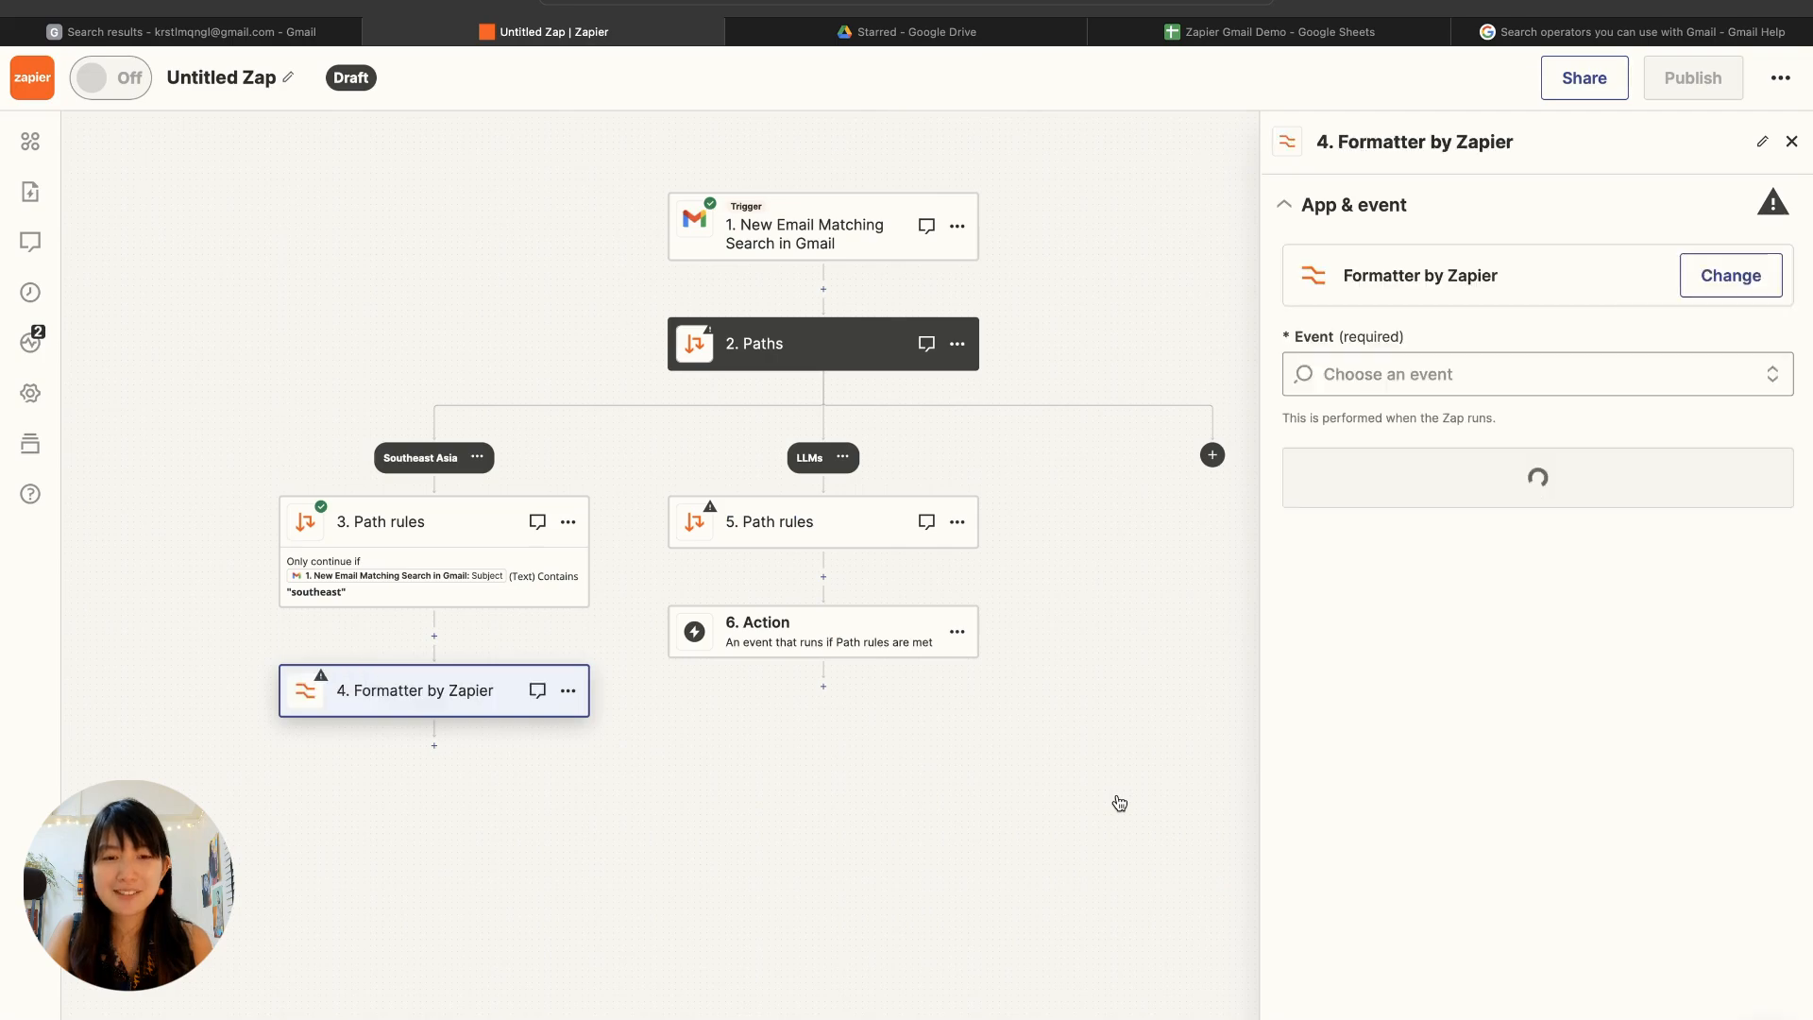
left_click(1449, 372)
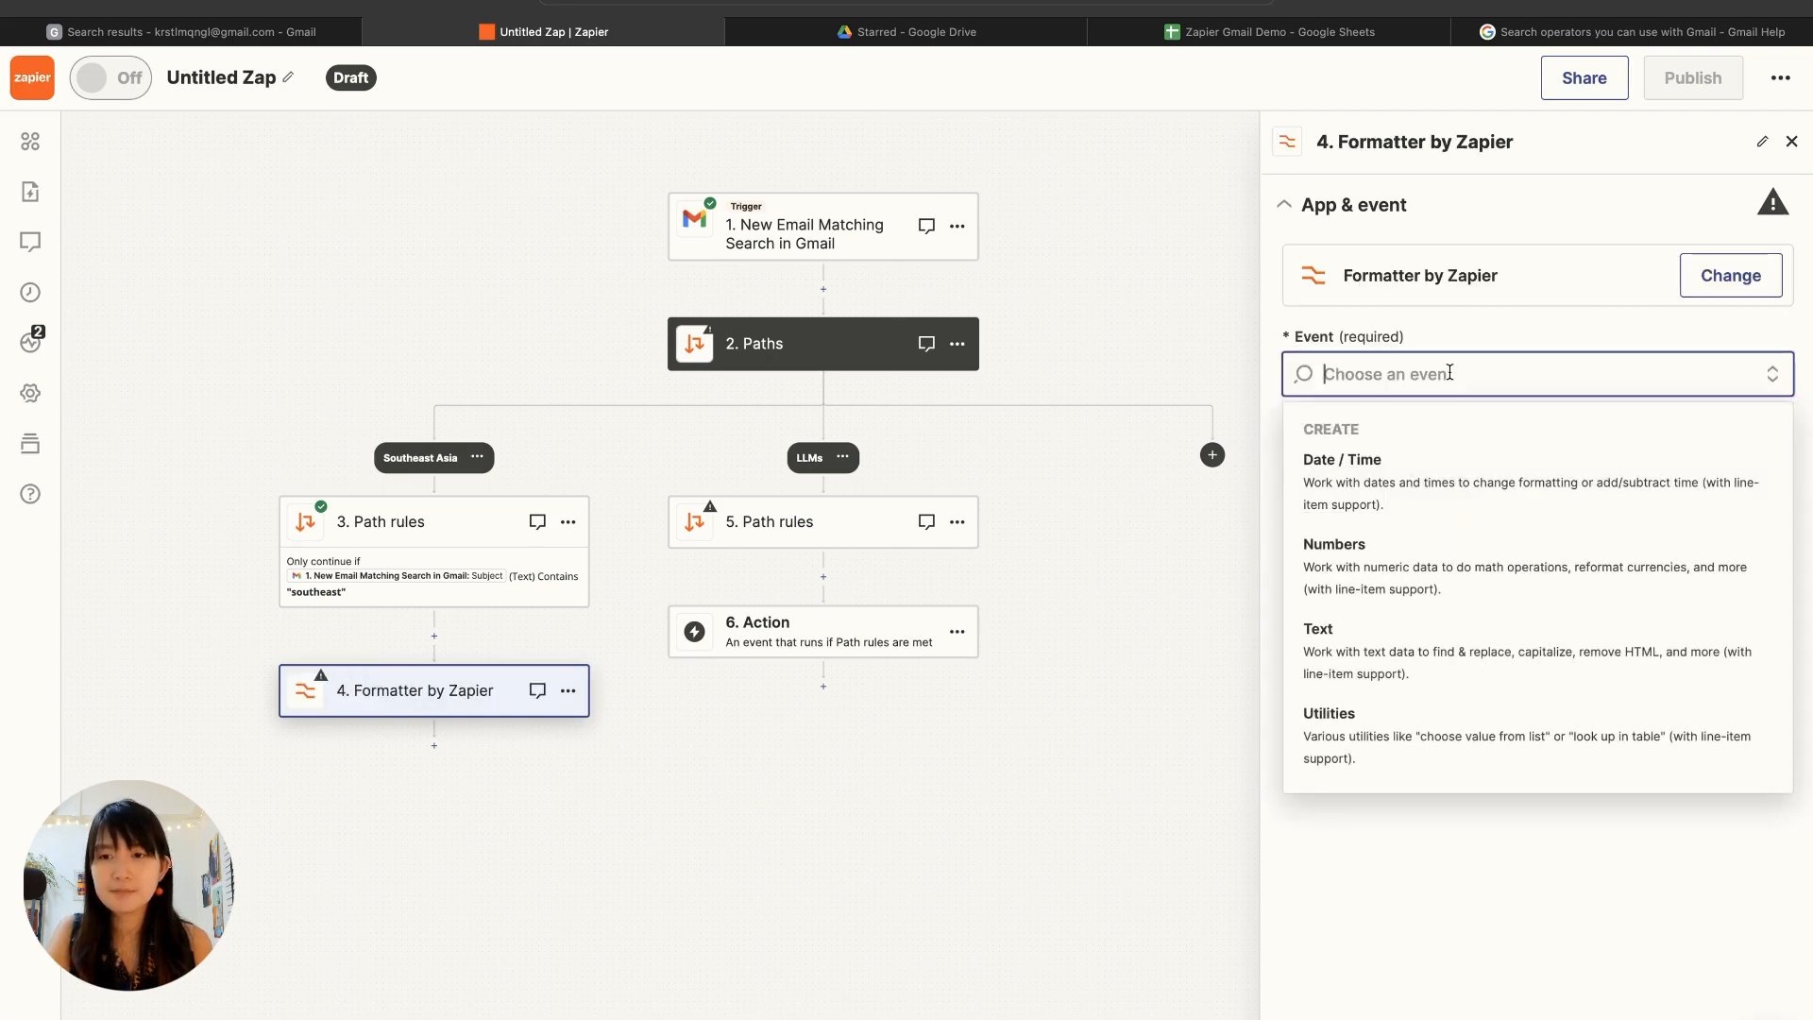
left_click(1371, 670)
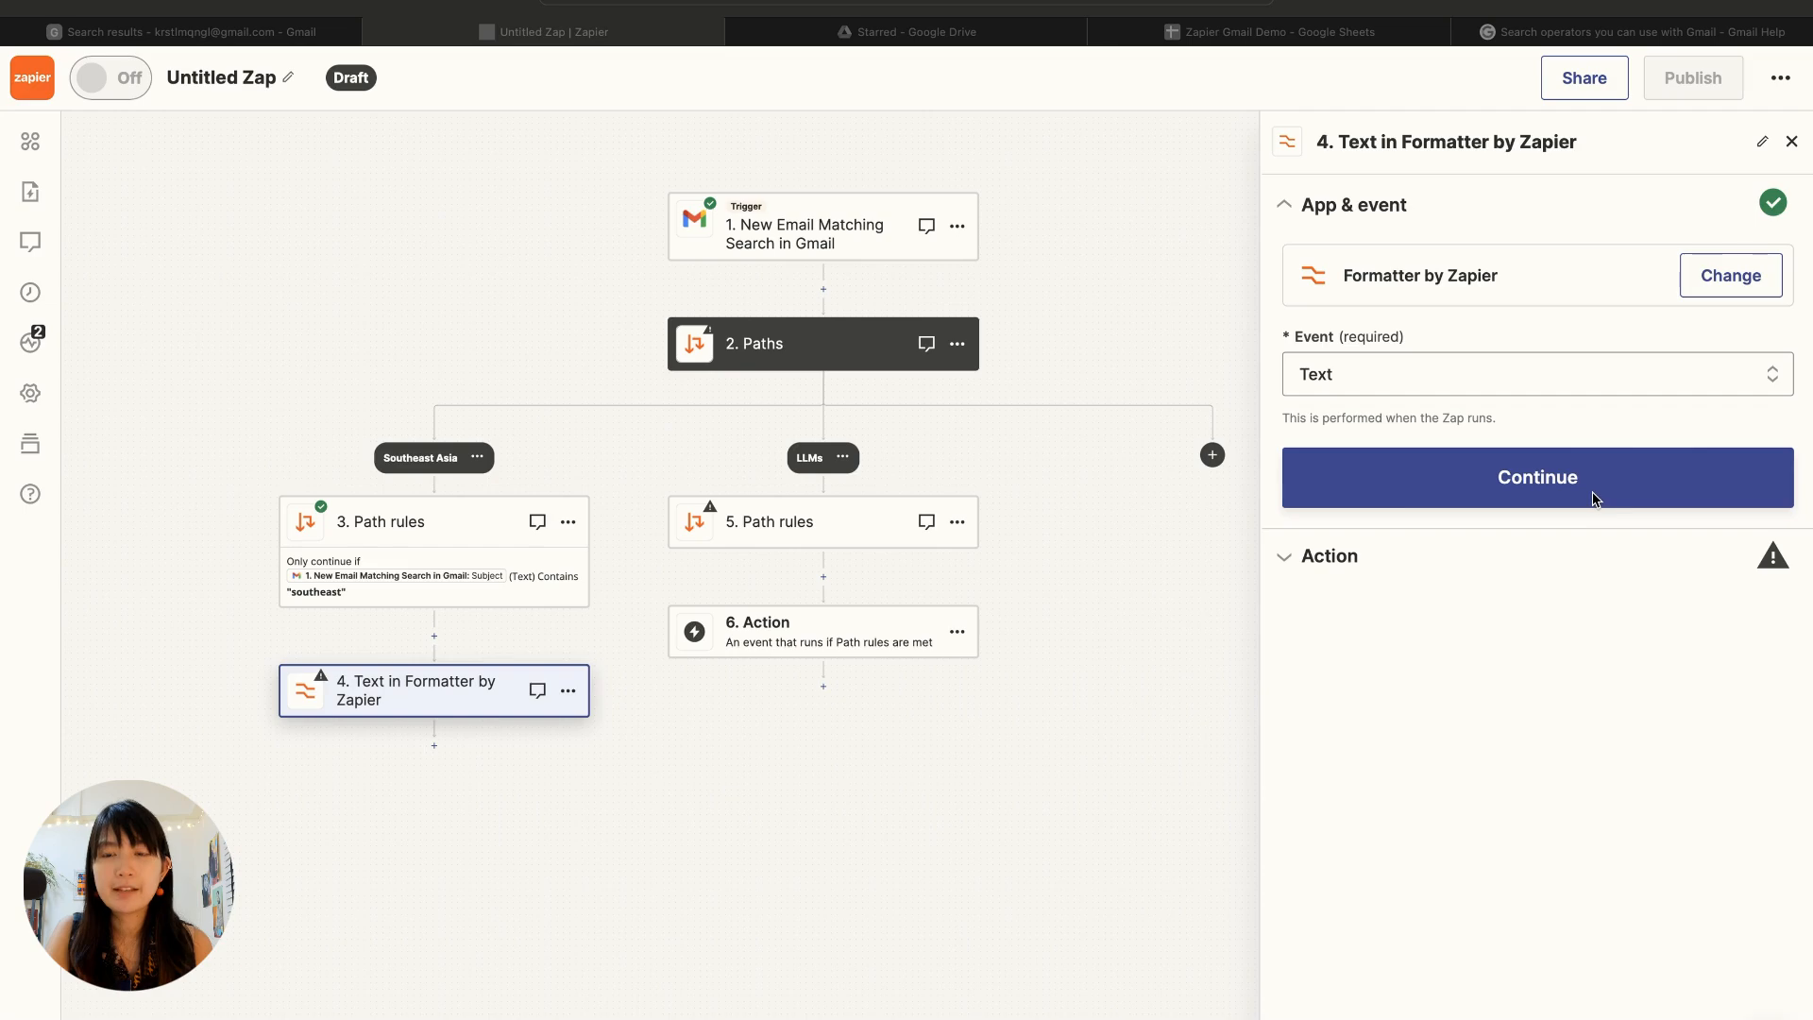
left_click(1537, 484)
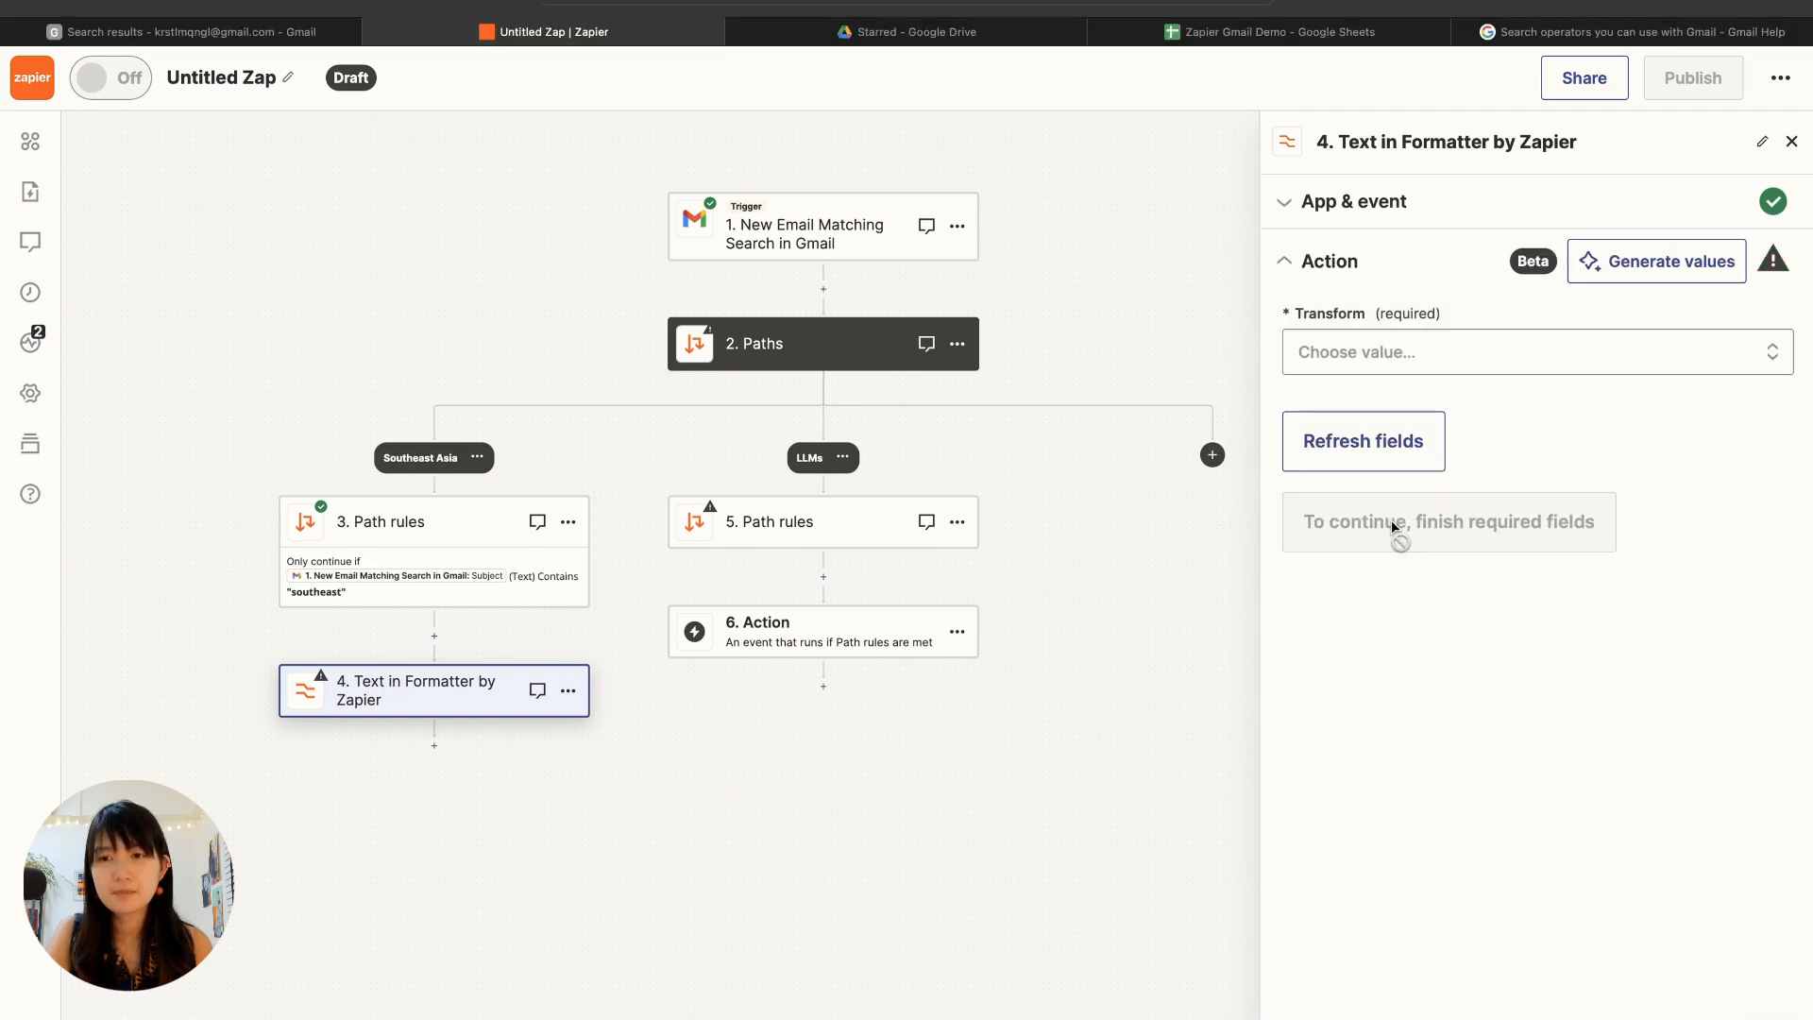
Step: Choose Extract URL as the transform for the first Formatter step
scroll(1426, 812, "down", 3)
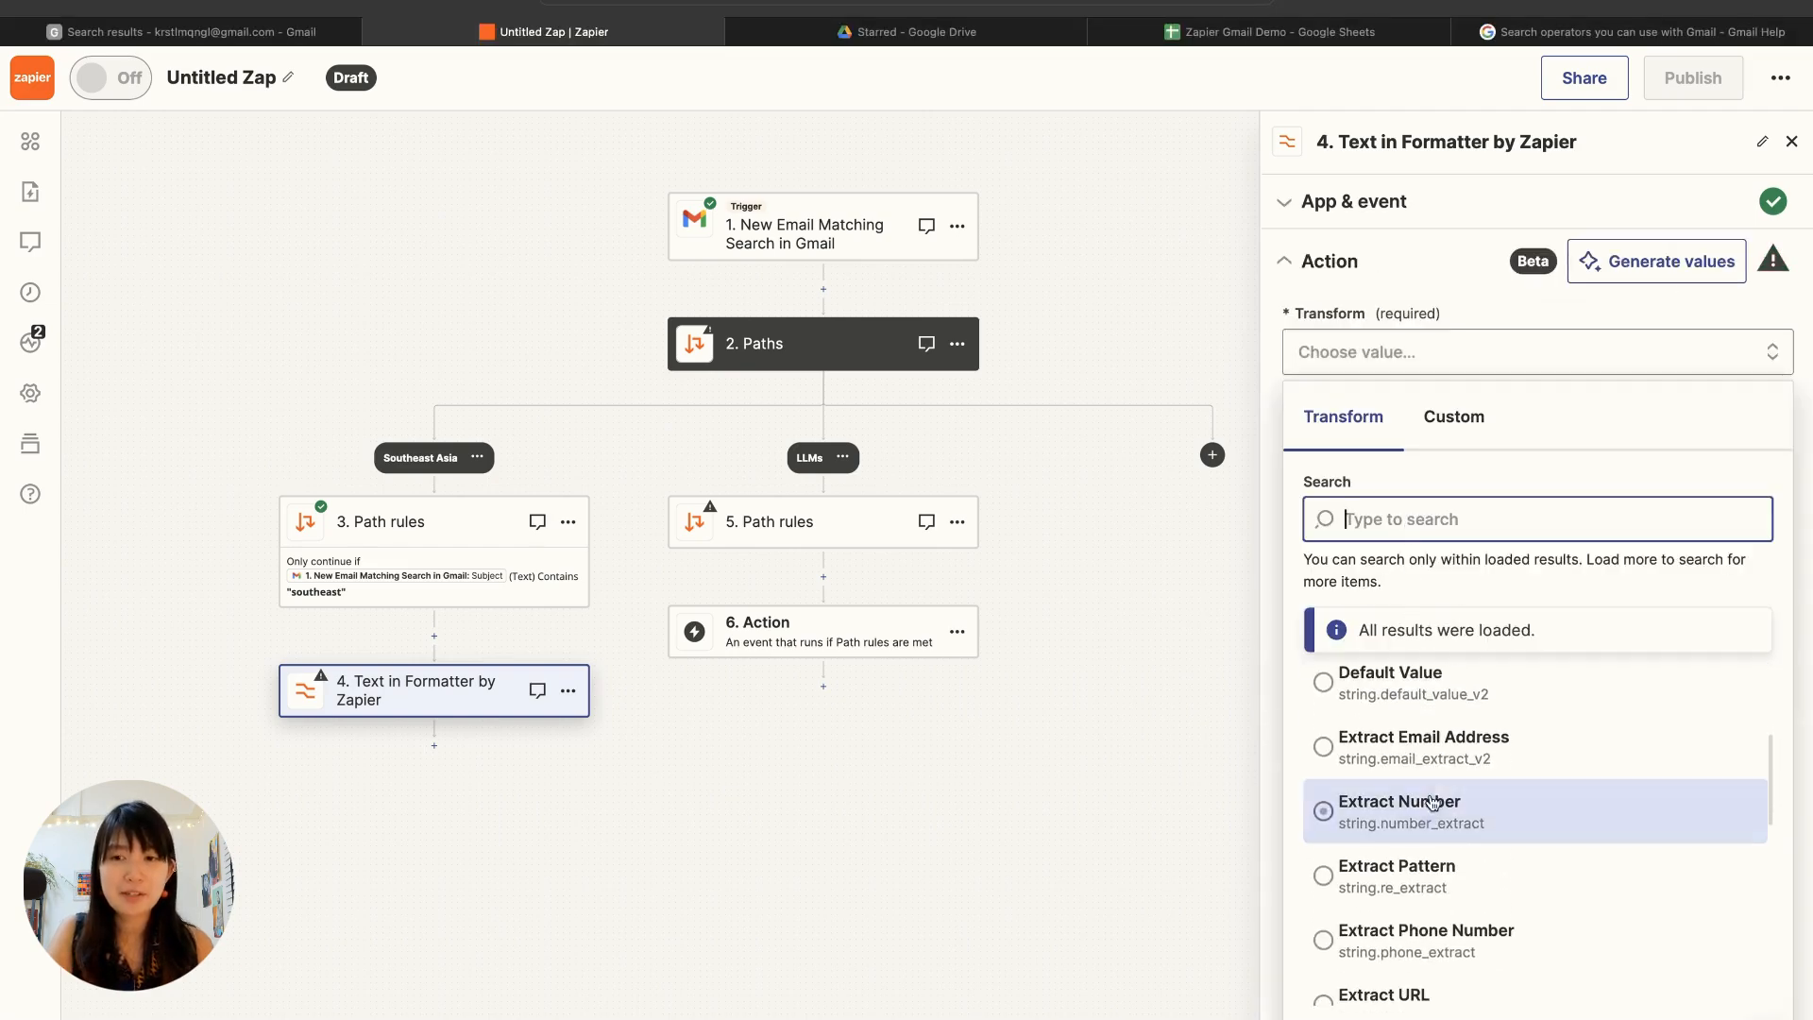
scroll(1418, 963, "down", 1)
left_click(1418, 961)
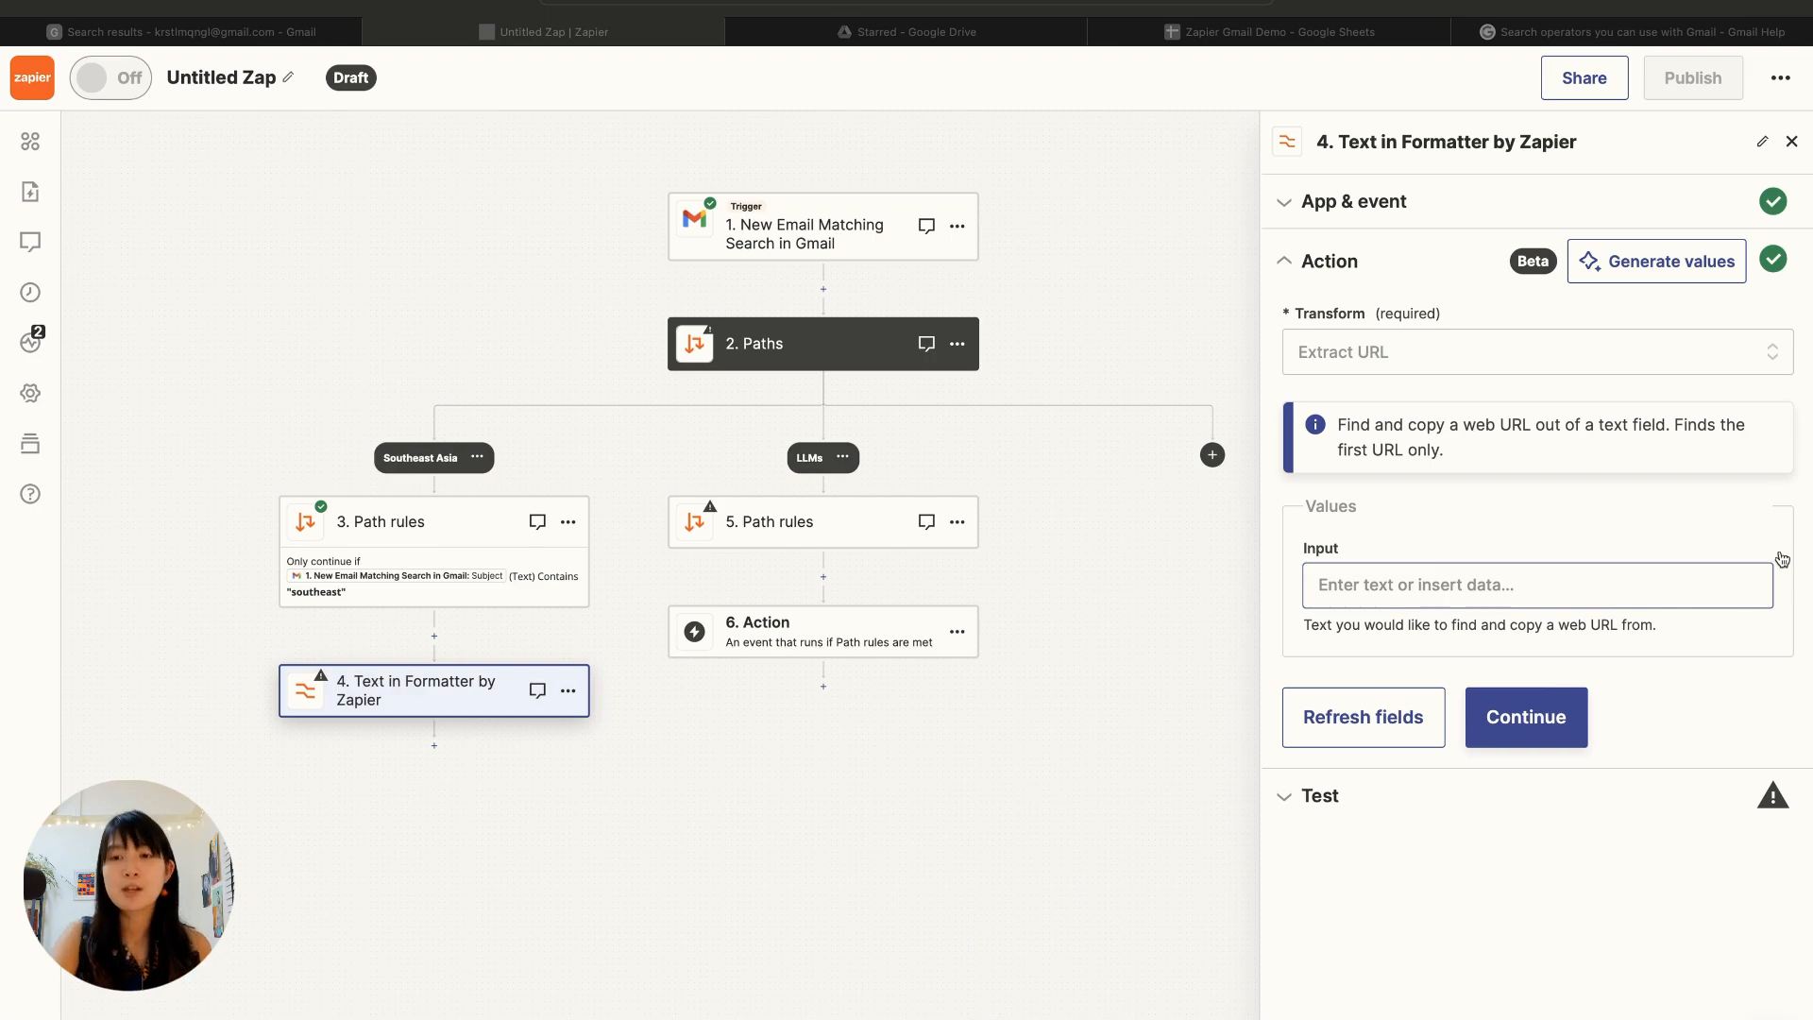
Step: Use the Gmail trigger's Body Plain as the input for the URL extraction and test the step
left_click(1535, 592)
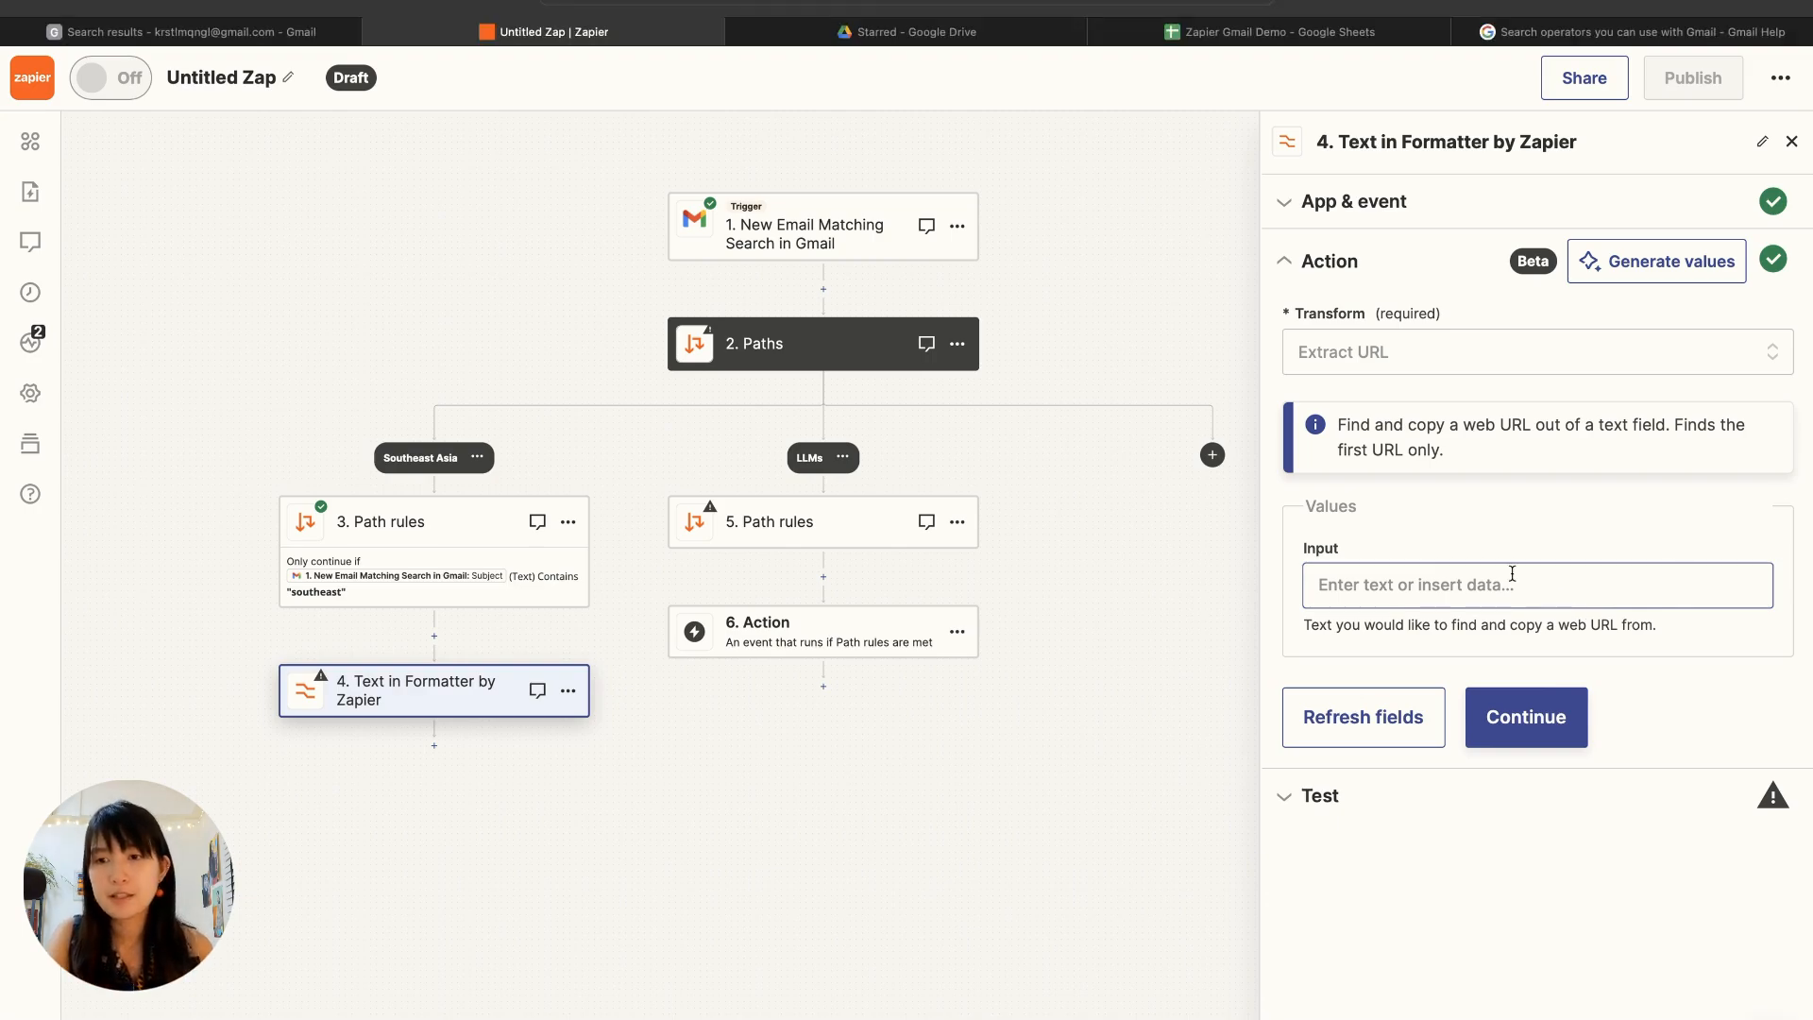
left_click(1512, 573)
left_click(1473, 760)
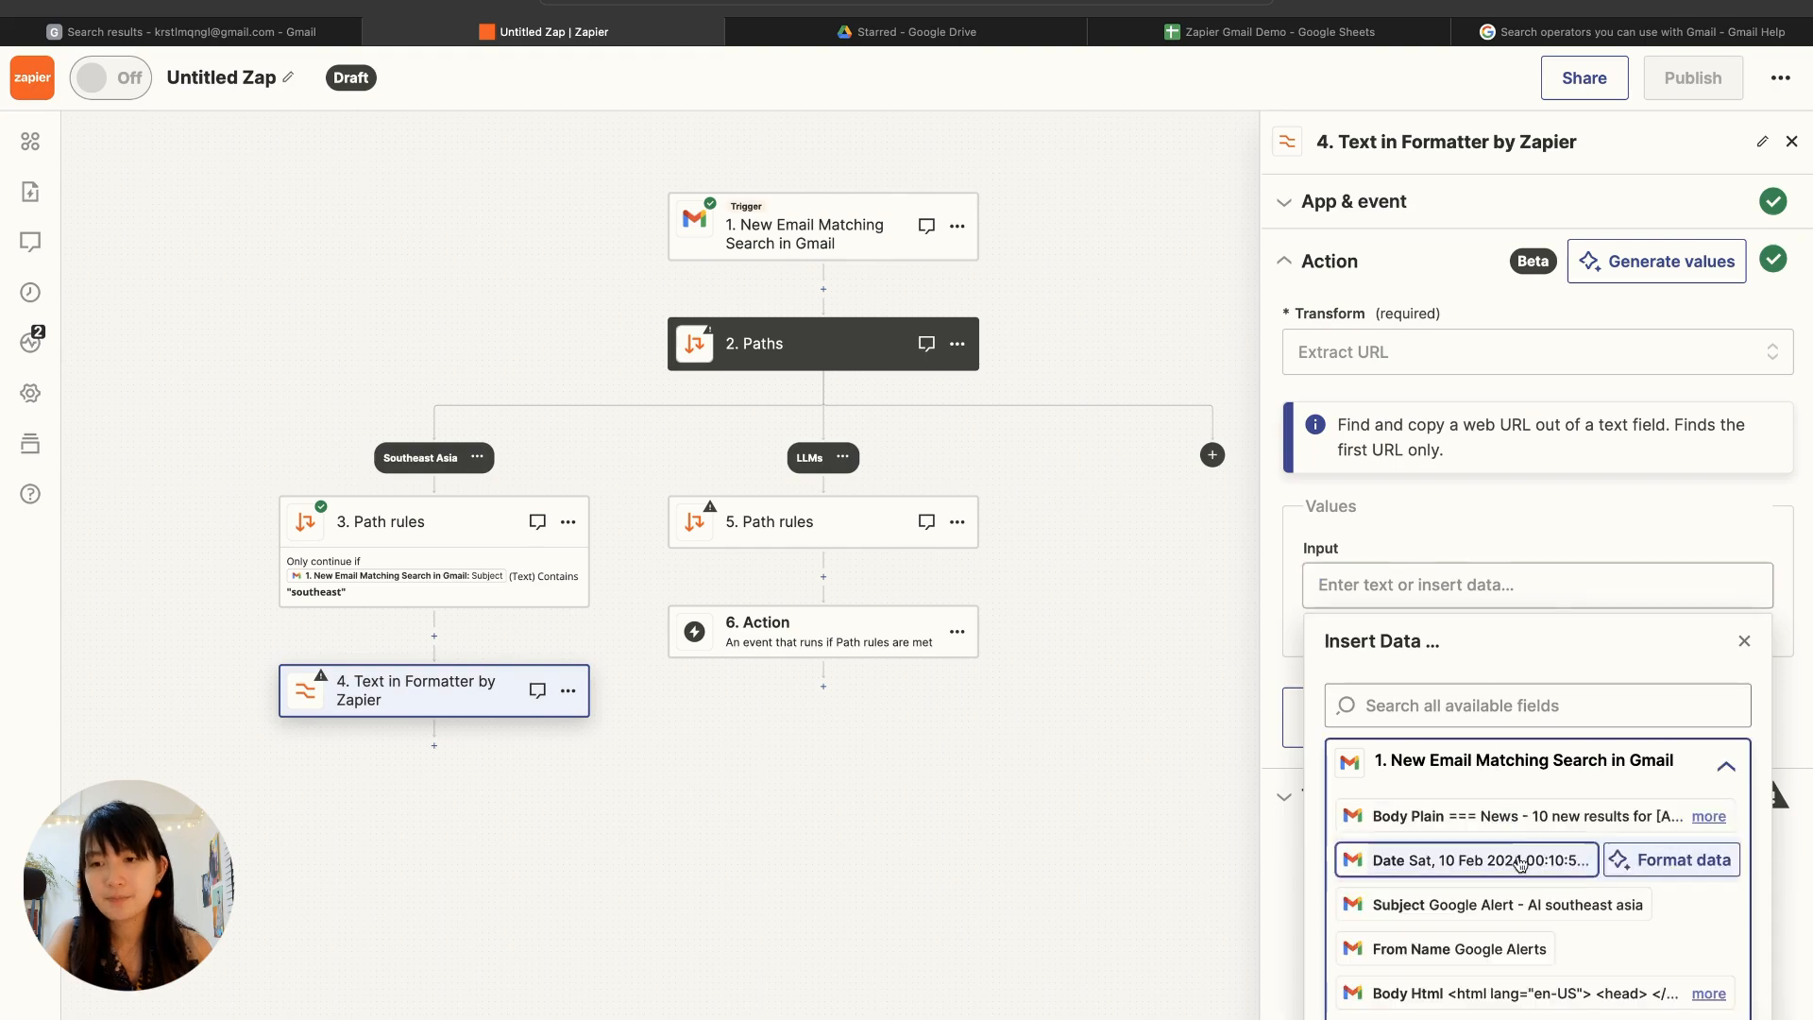
left_click(1476, 824)
left_click(1515, 501)
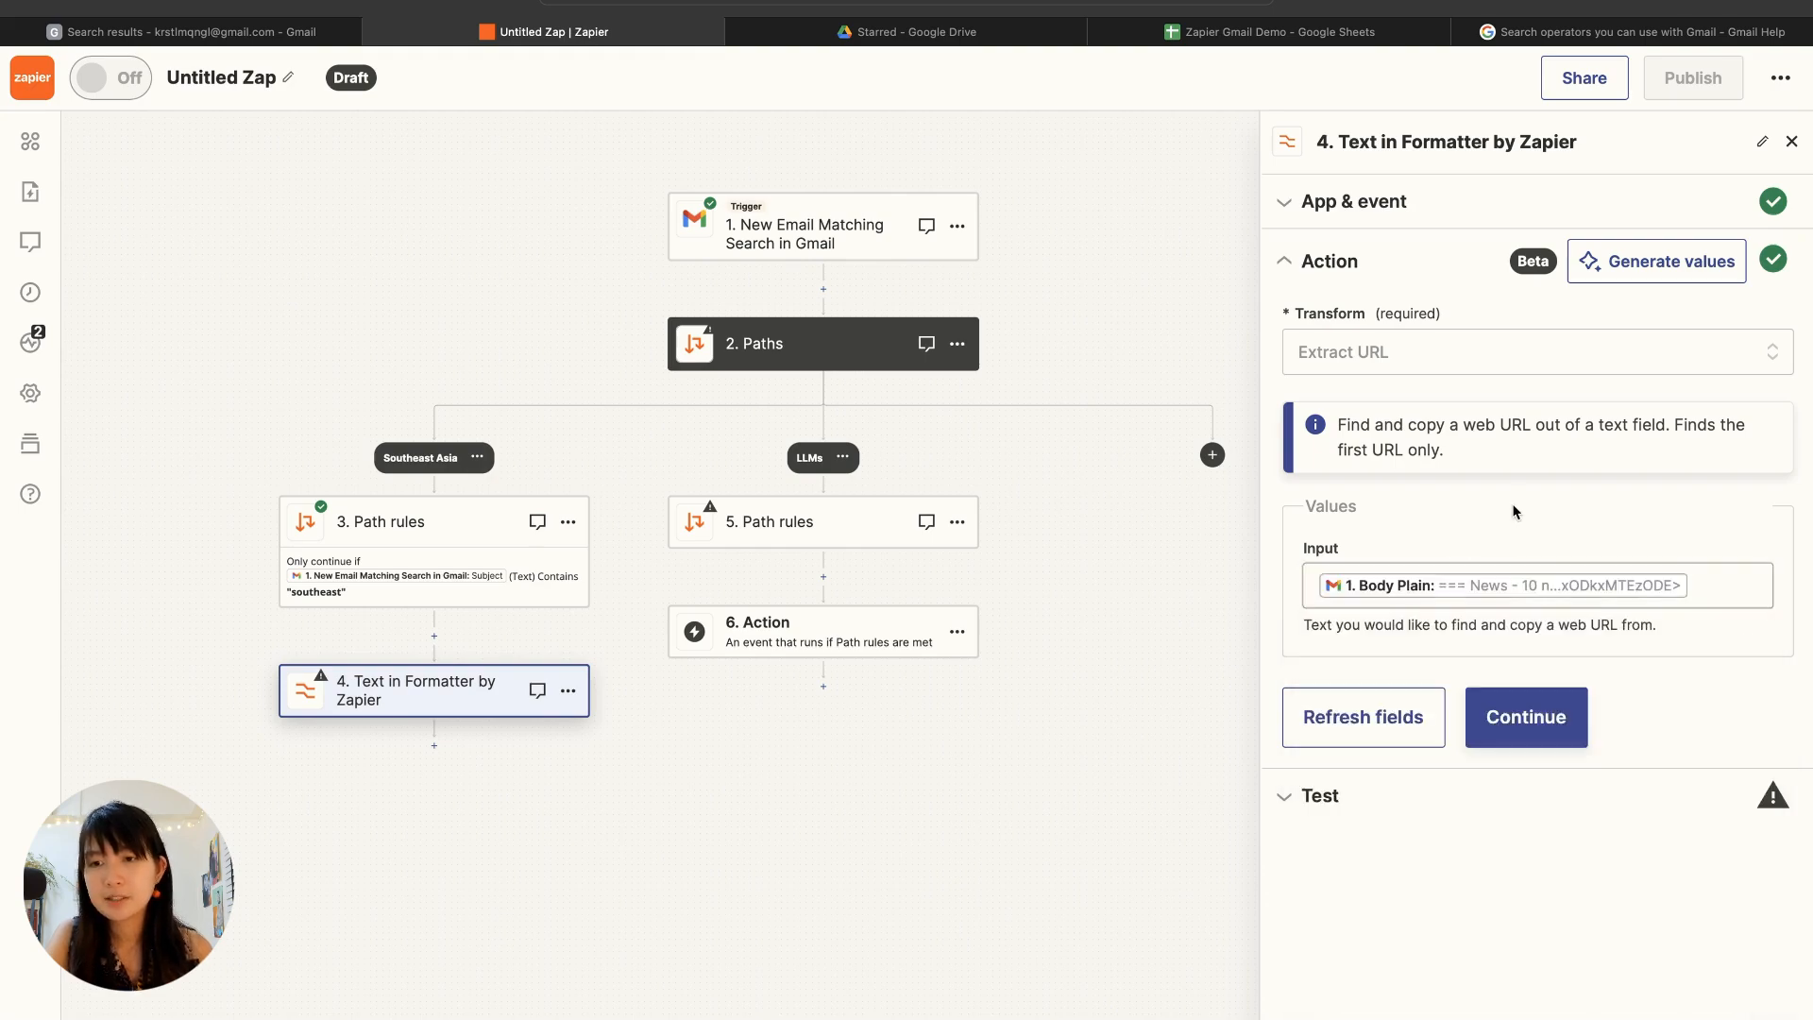
left_click(1530, 733)
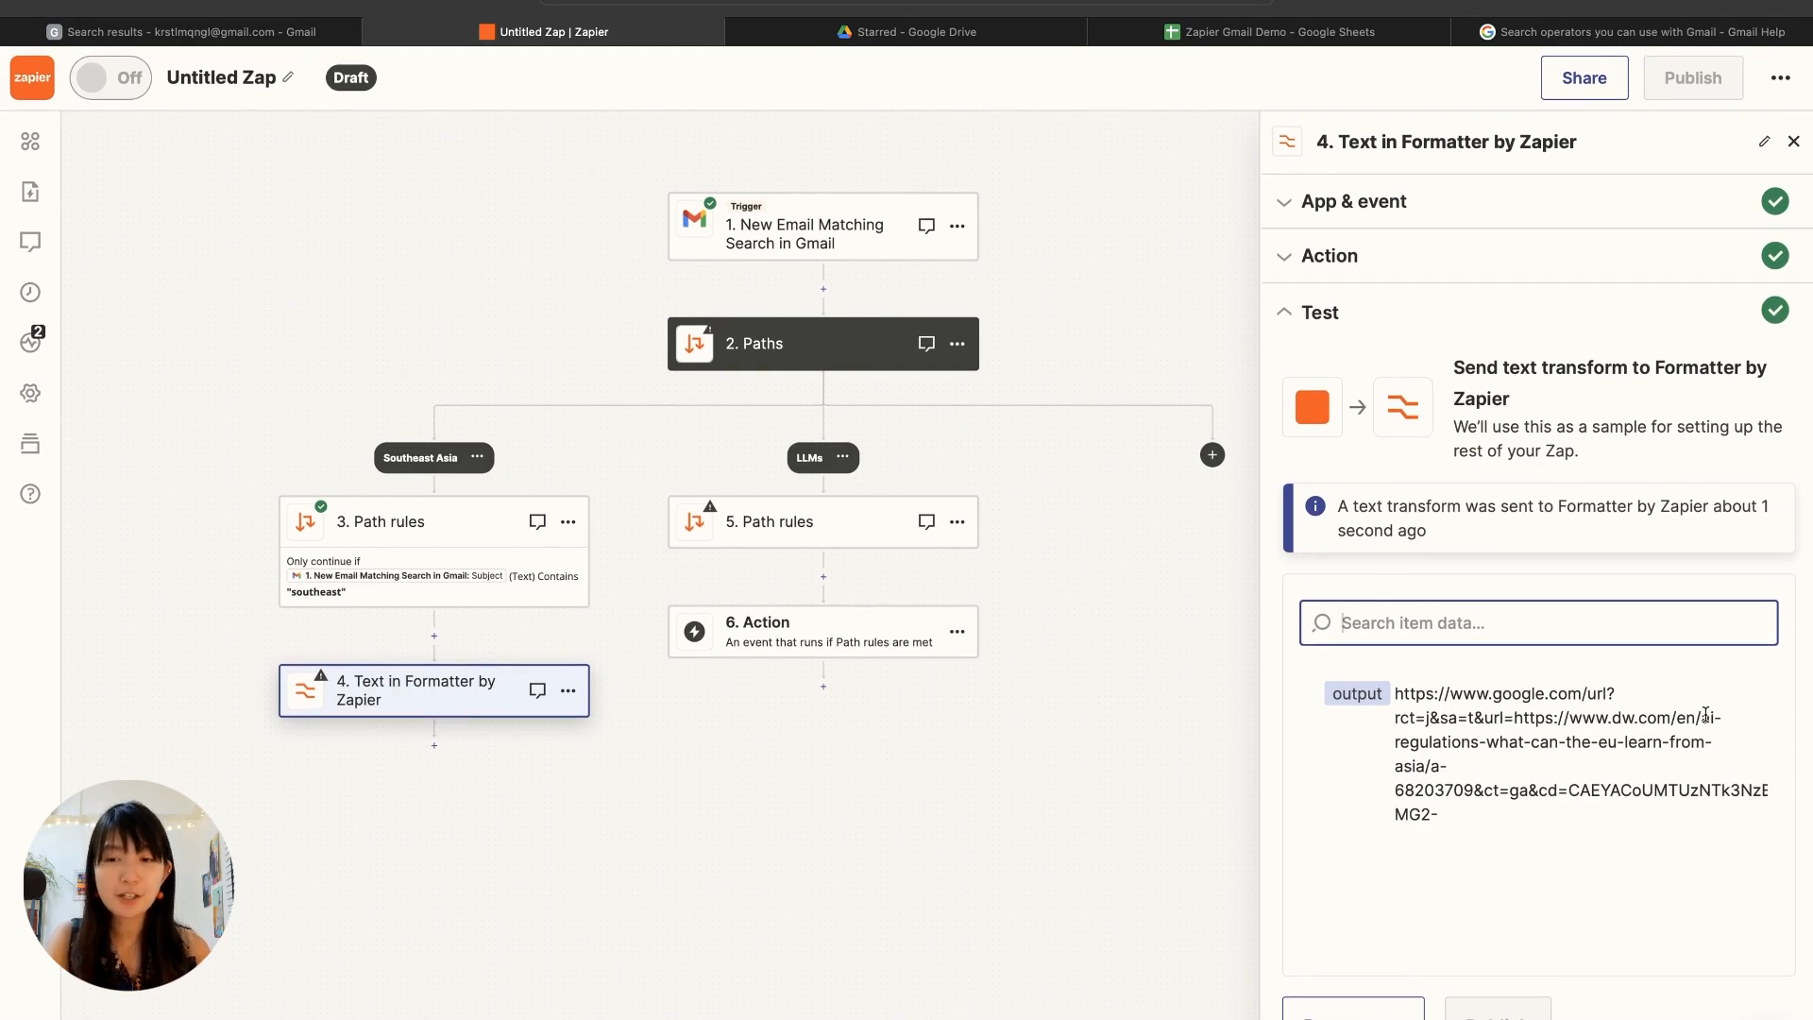
left_click(1792, 566)
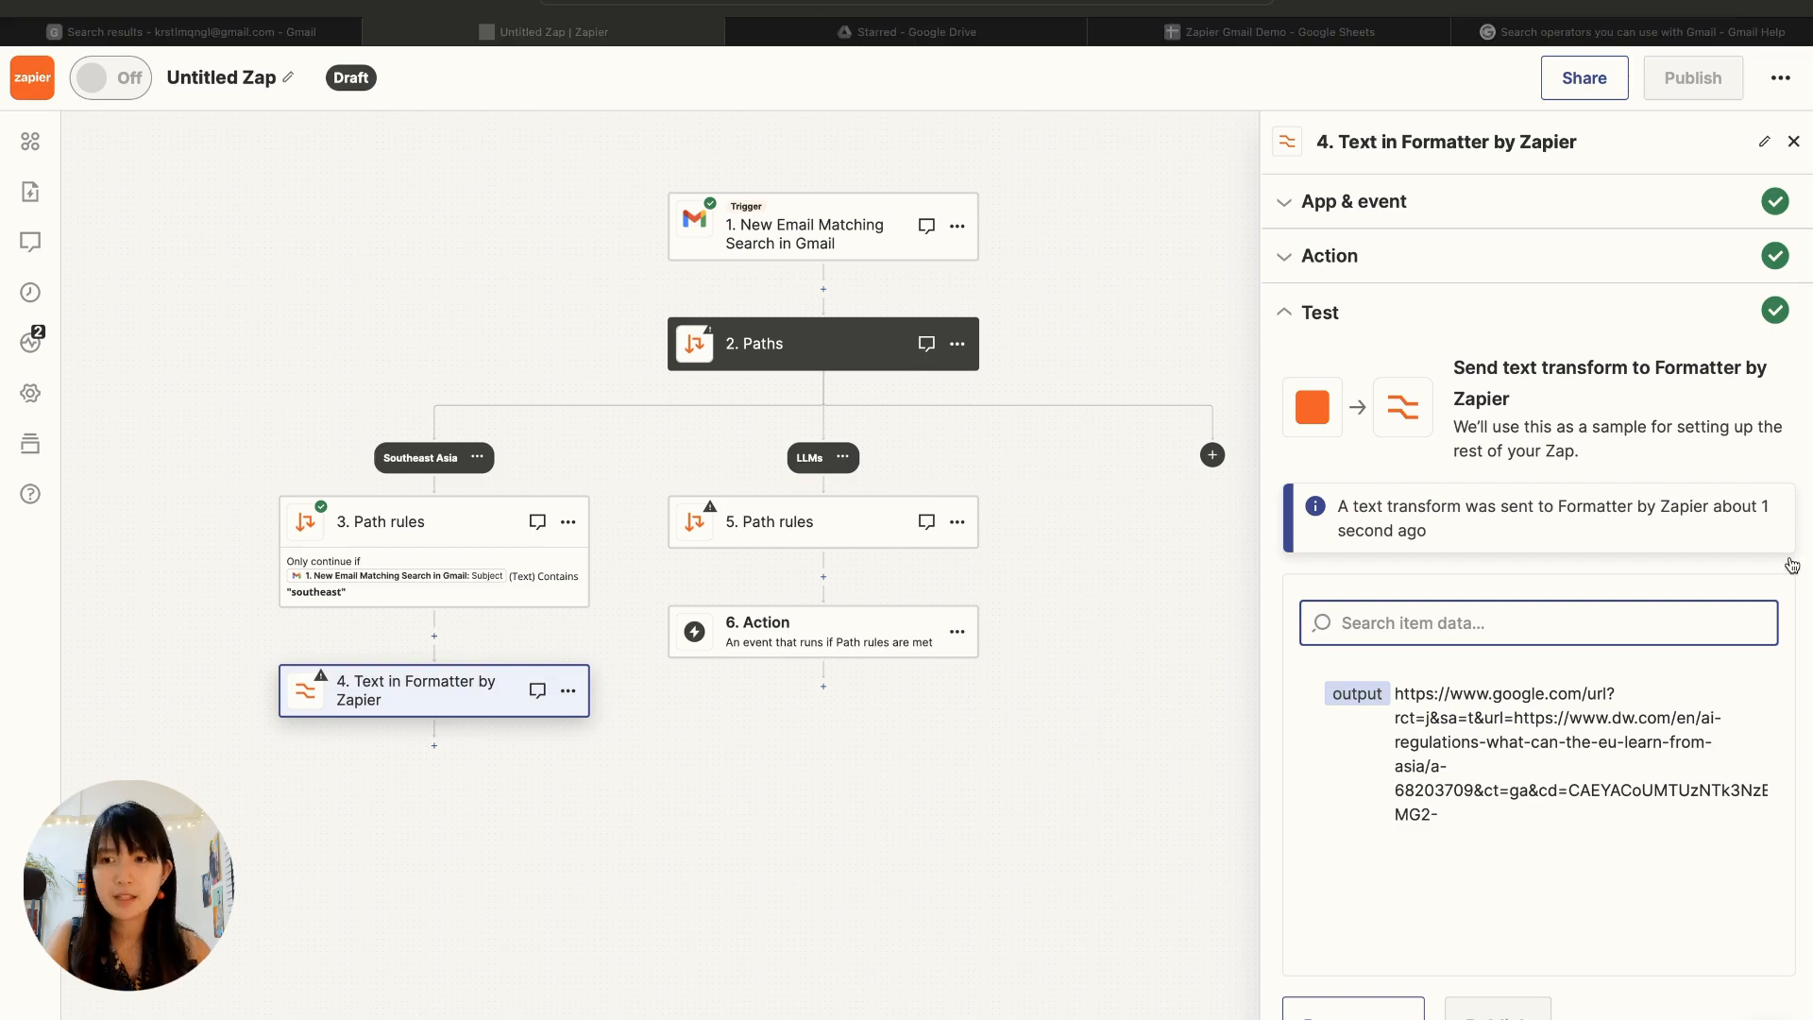
Step: Add a second Formatter by Zapier step with the Text event below the URL extraction in the Southeast Asia path
left_click(433, 748)
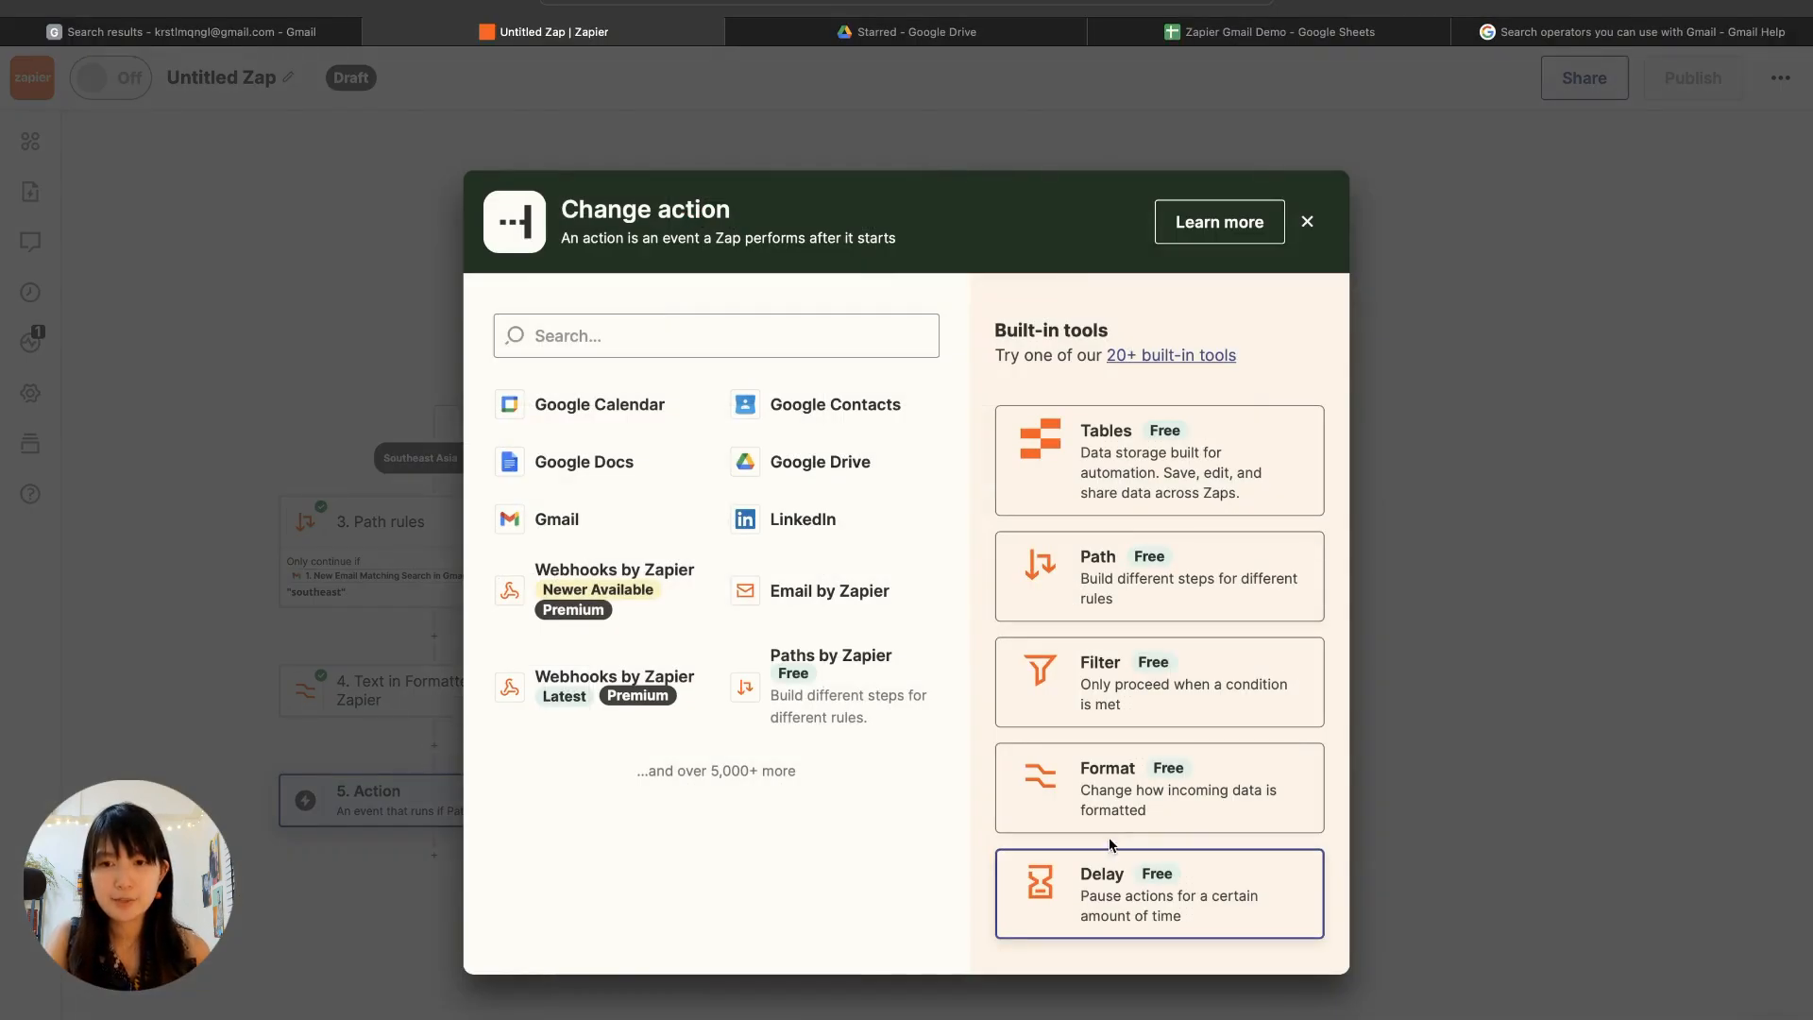
left_click(1096, 803)
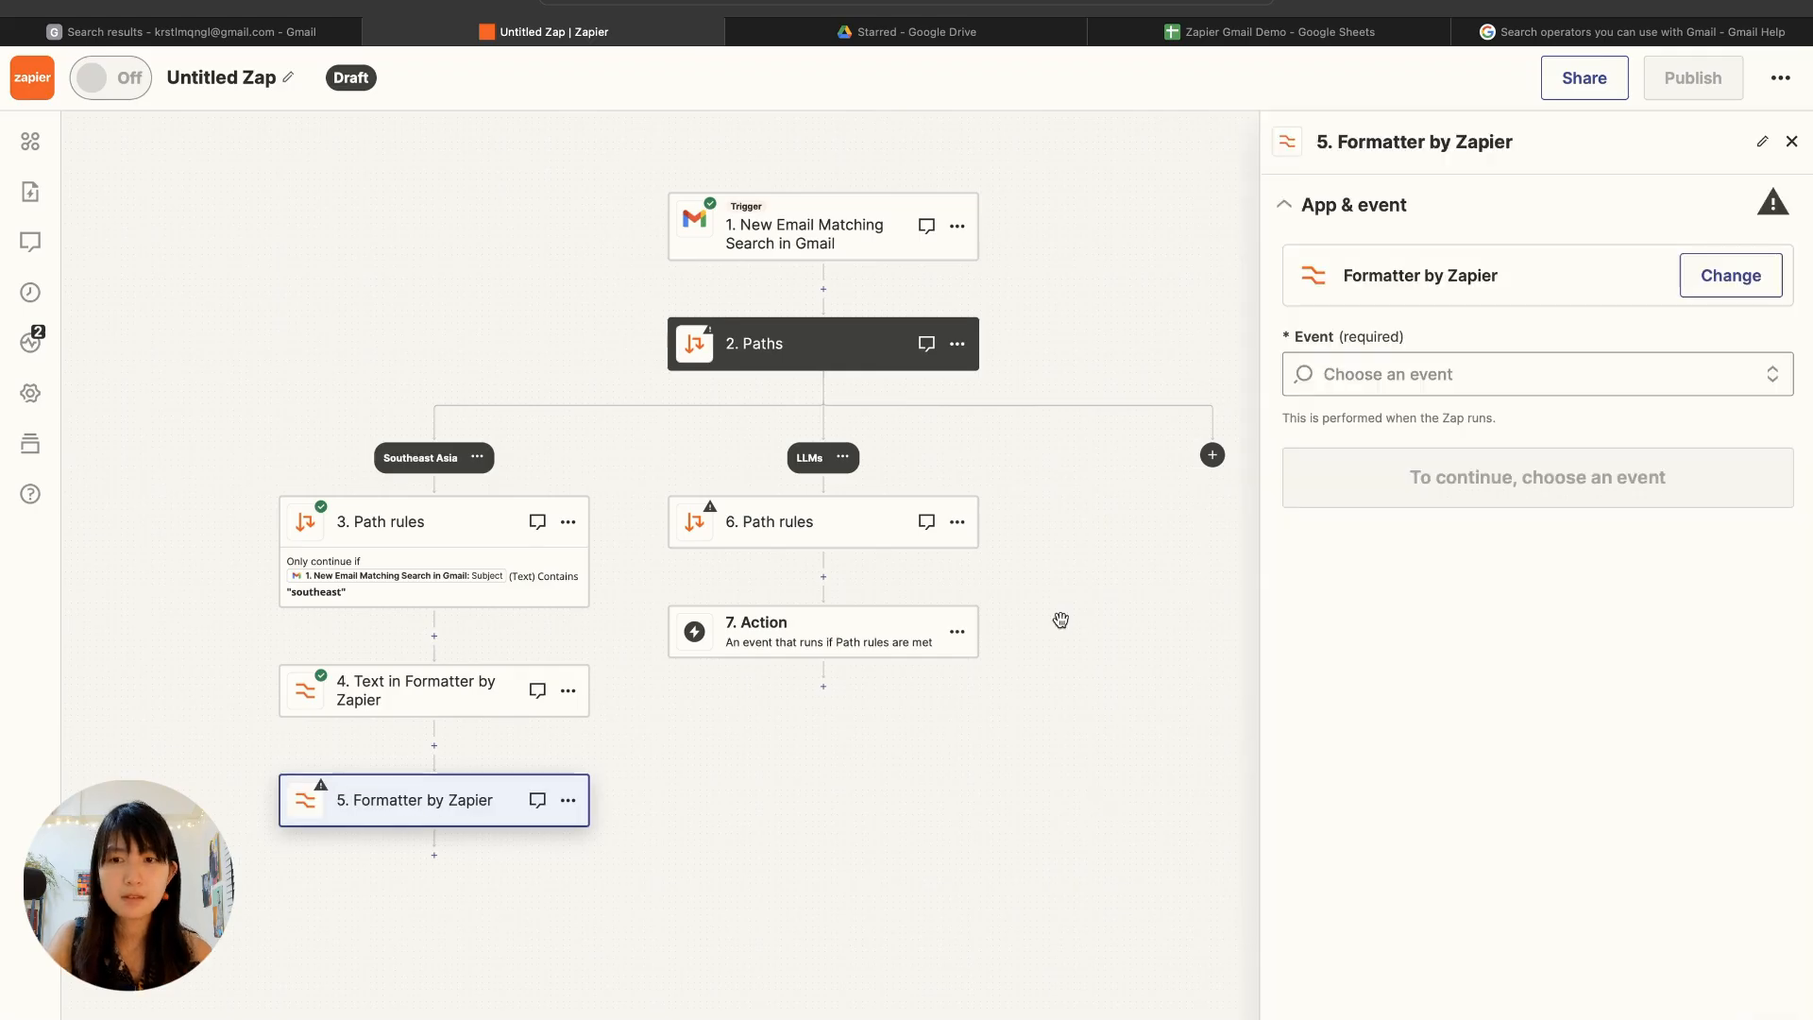
left_click(1391, 654)
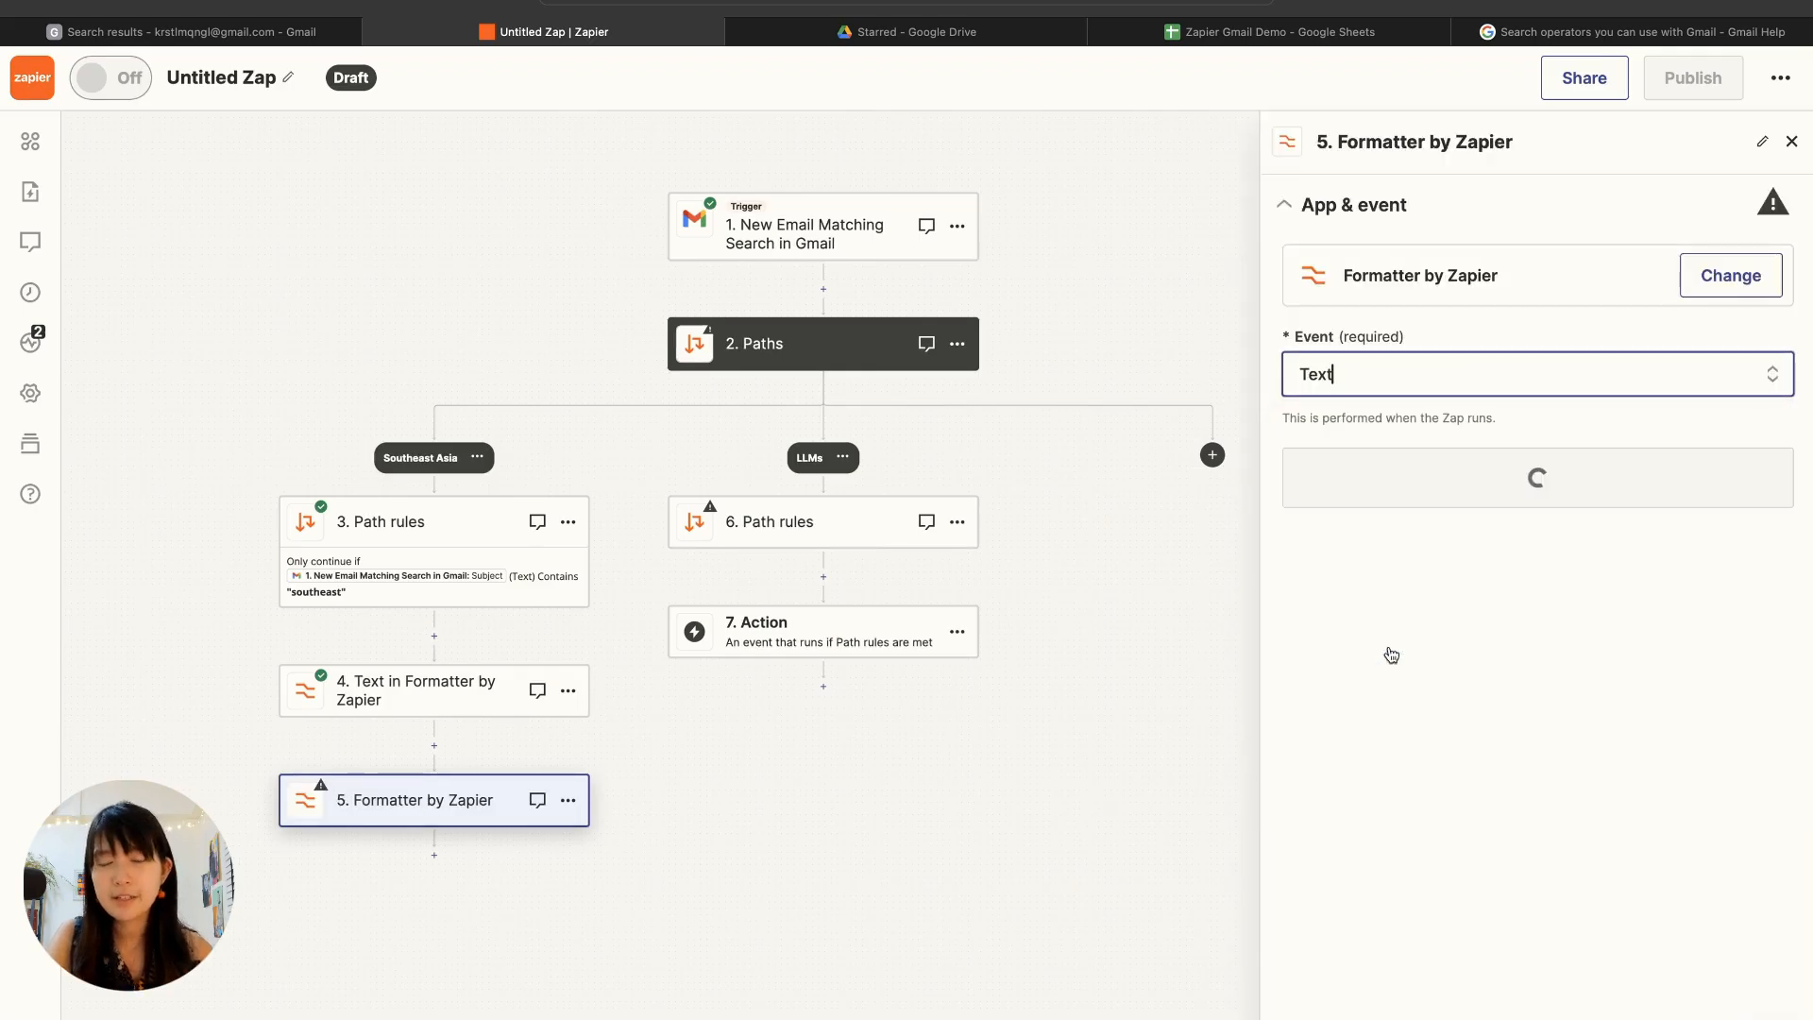
left_click(1438, 485)
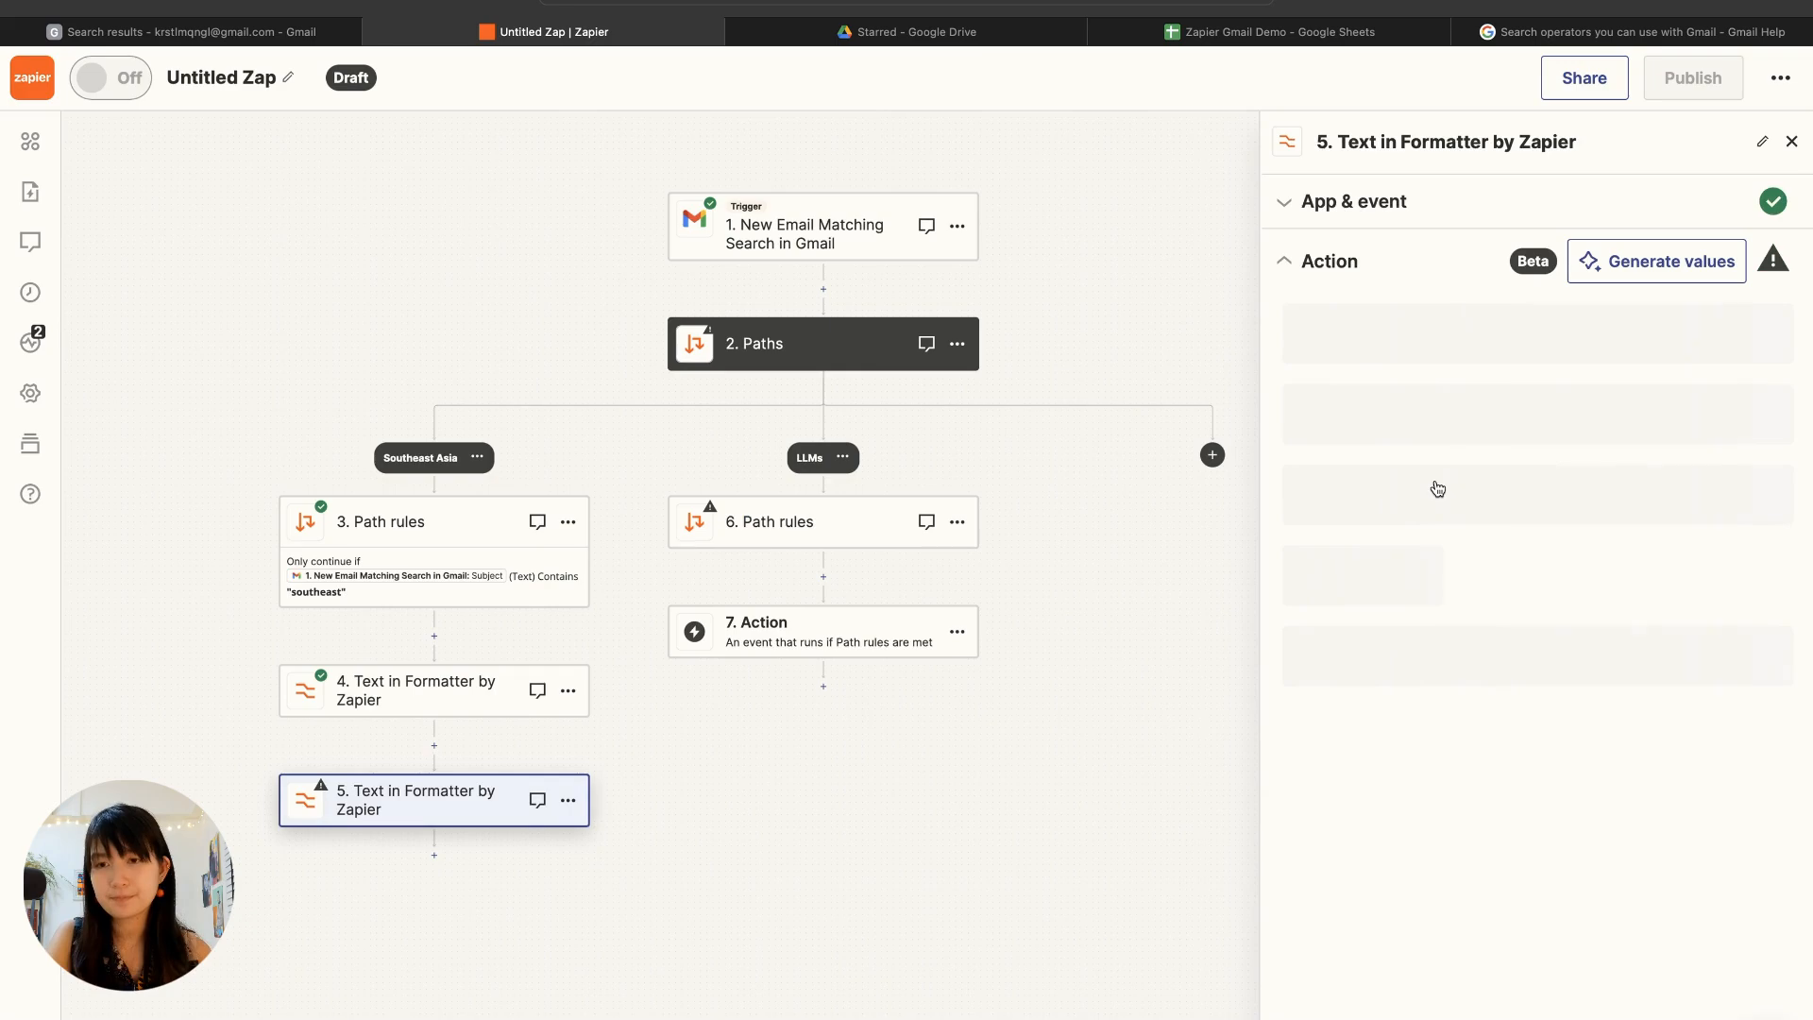
Step: Set the second Formatter step's transform to Replace, with the Gmail trigger's Body Plain as its input
left_click(1445, 352)
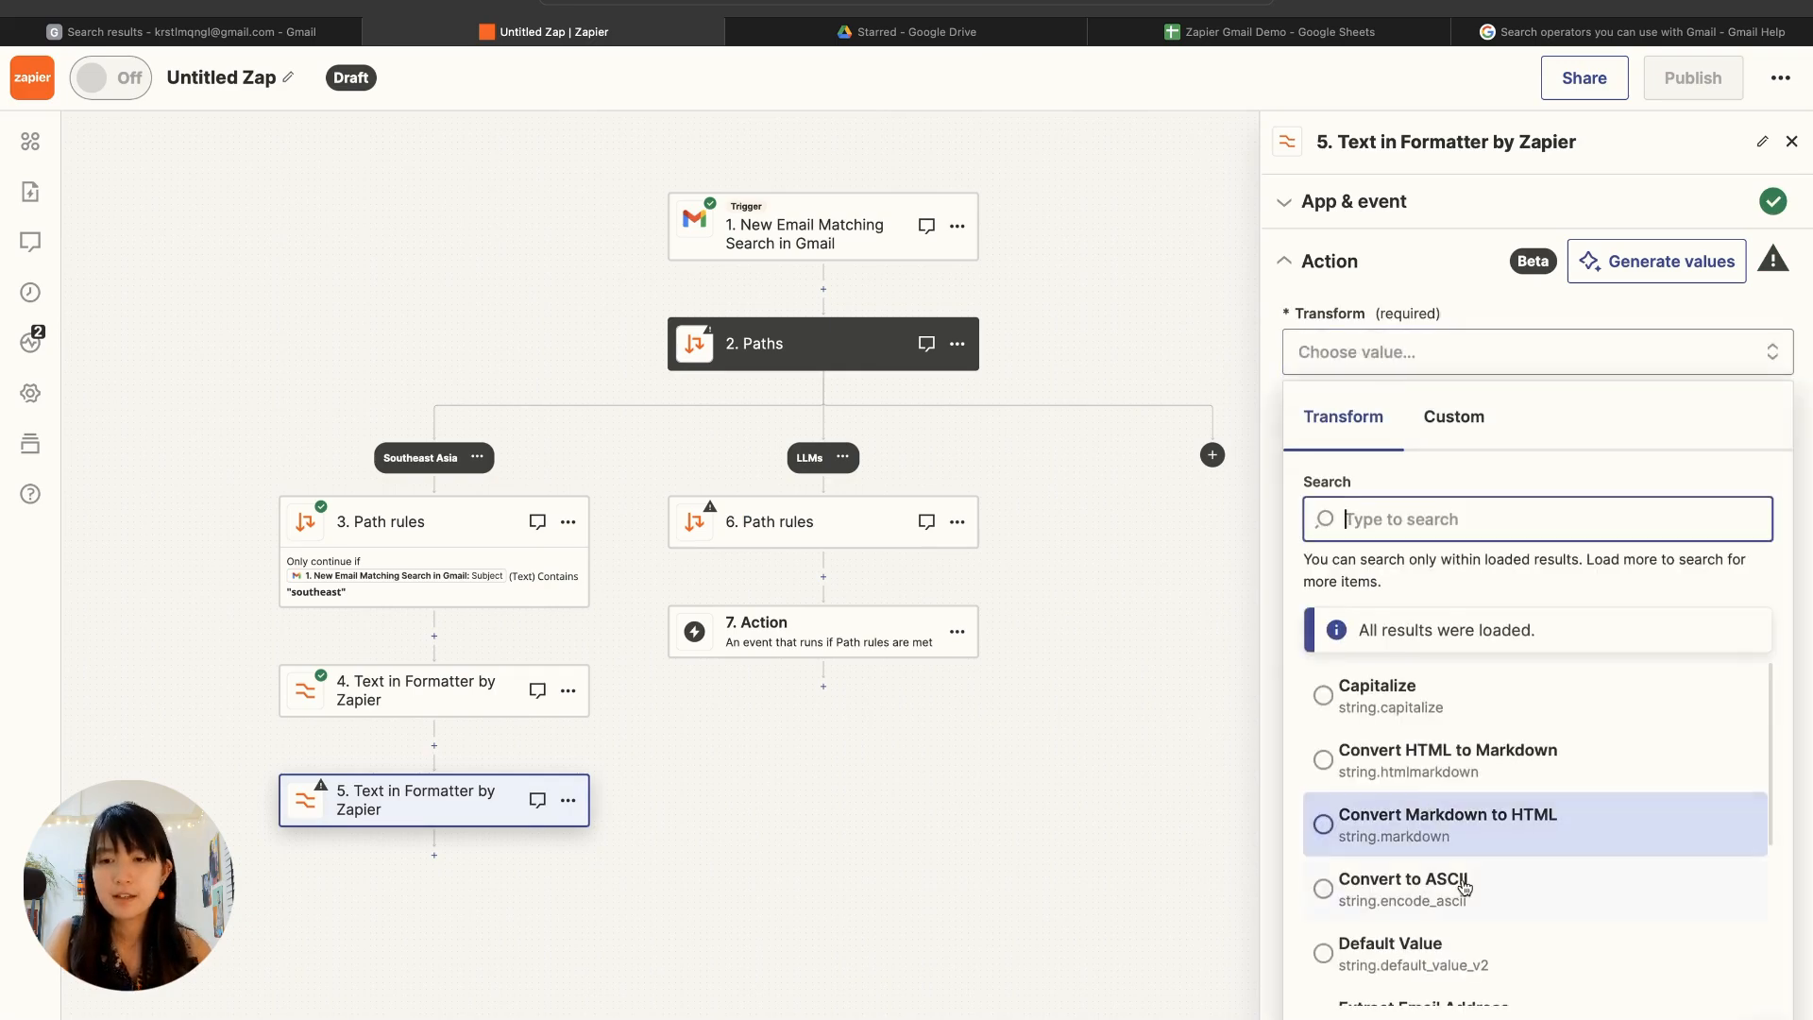
scroll(1464, 885, "down", 10)
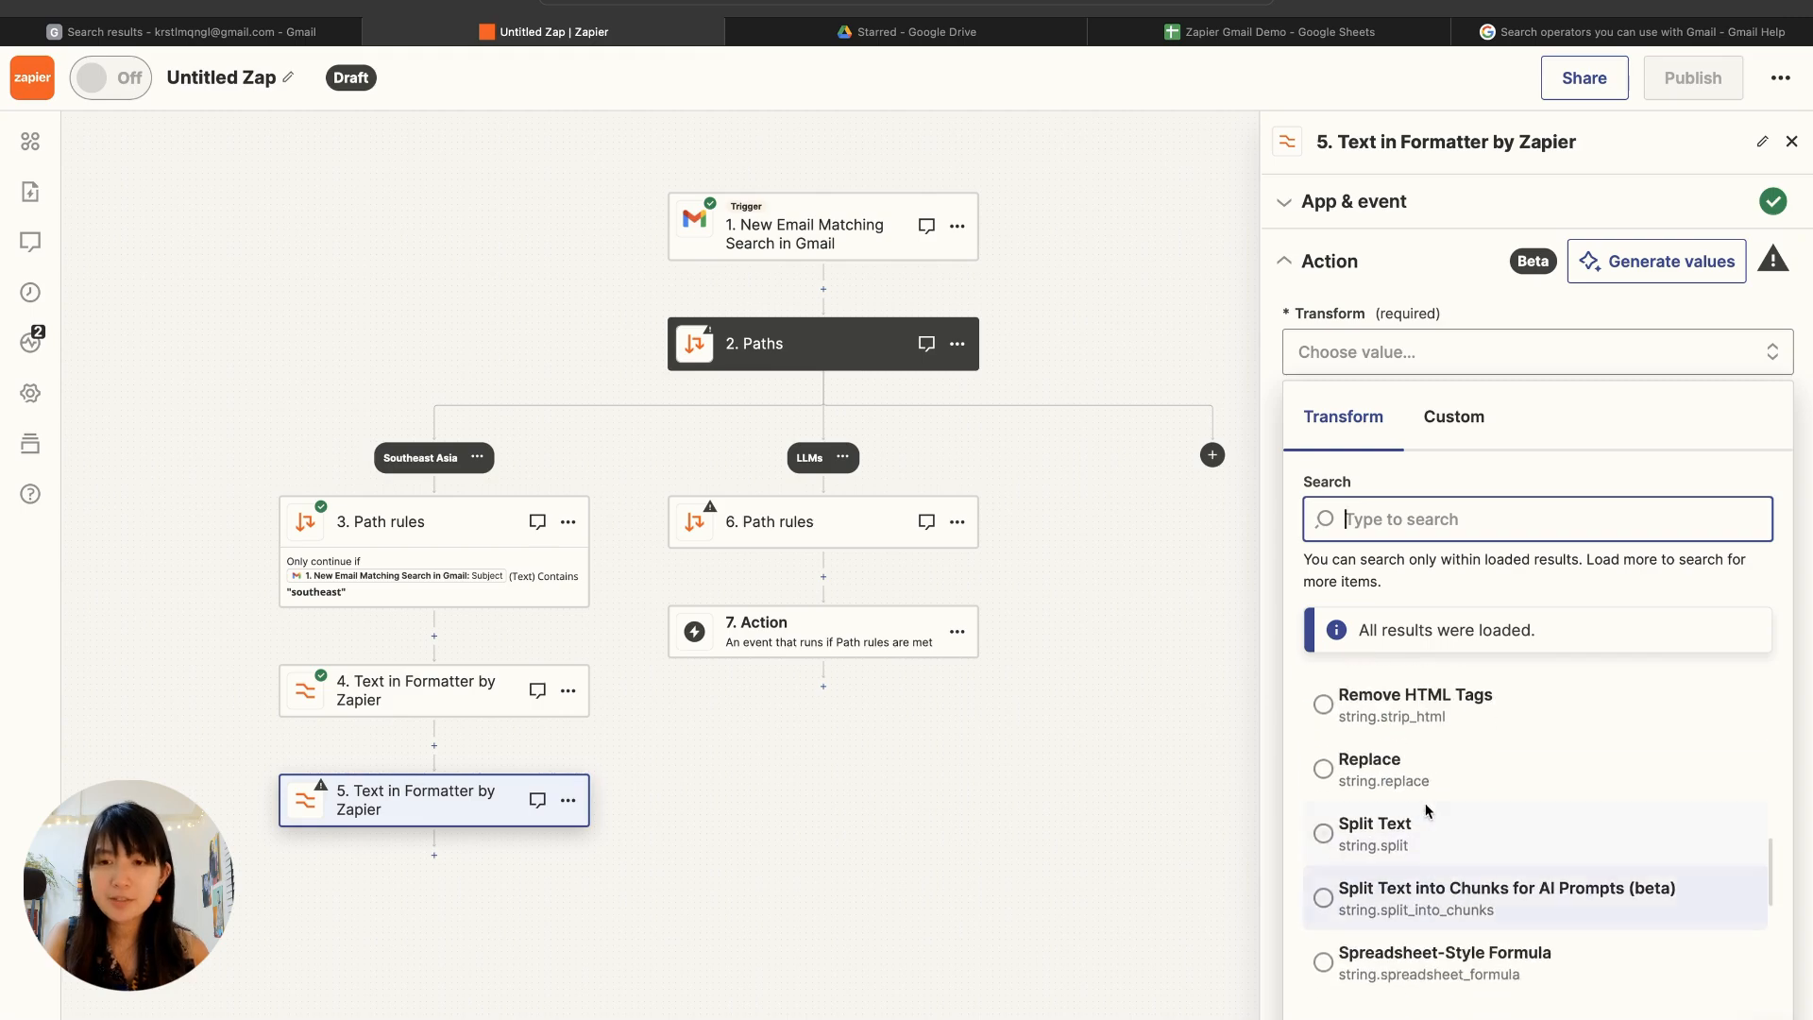
left_click(1412, 785)
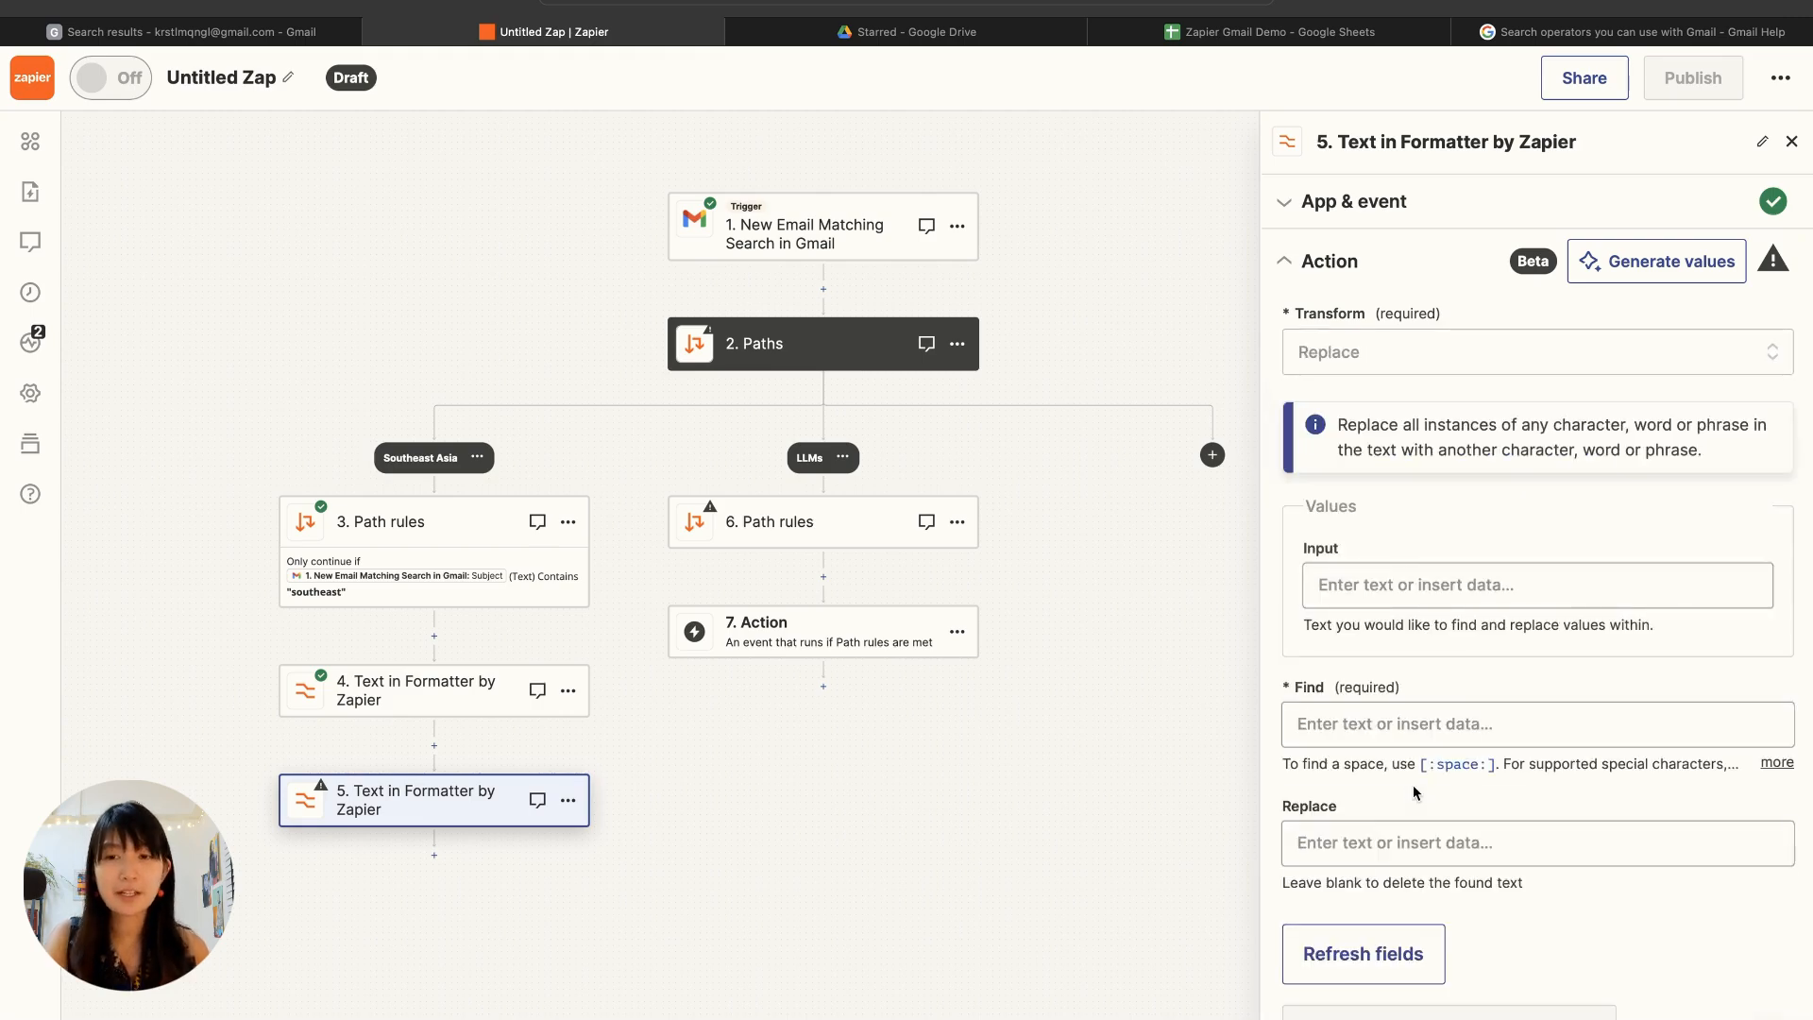
left_click(1372, 578)
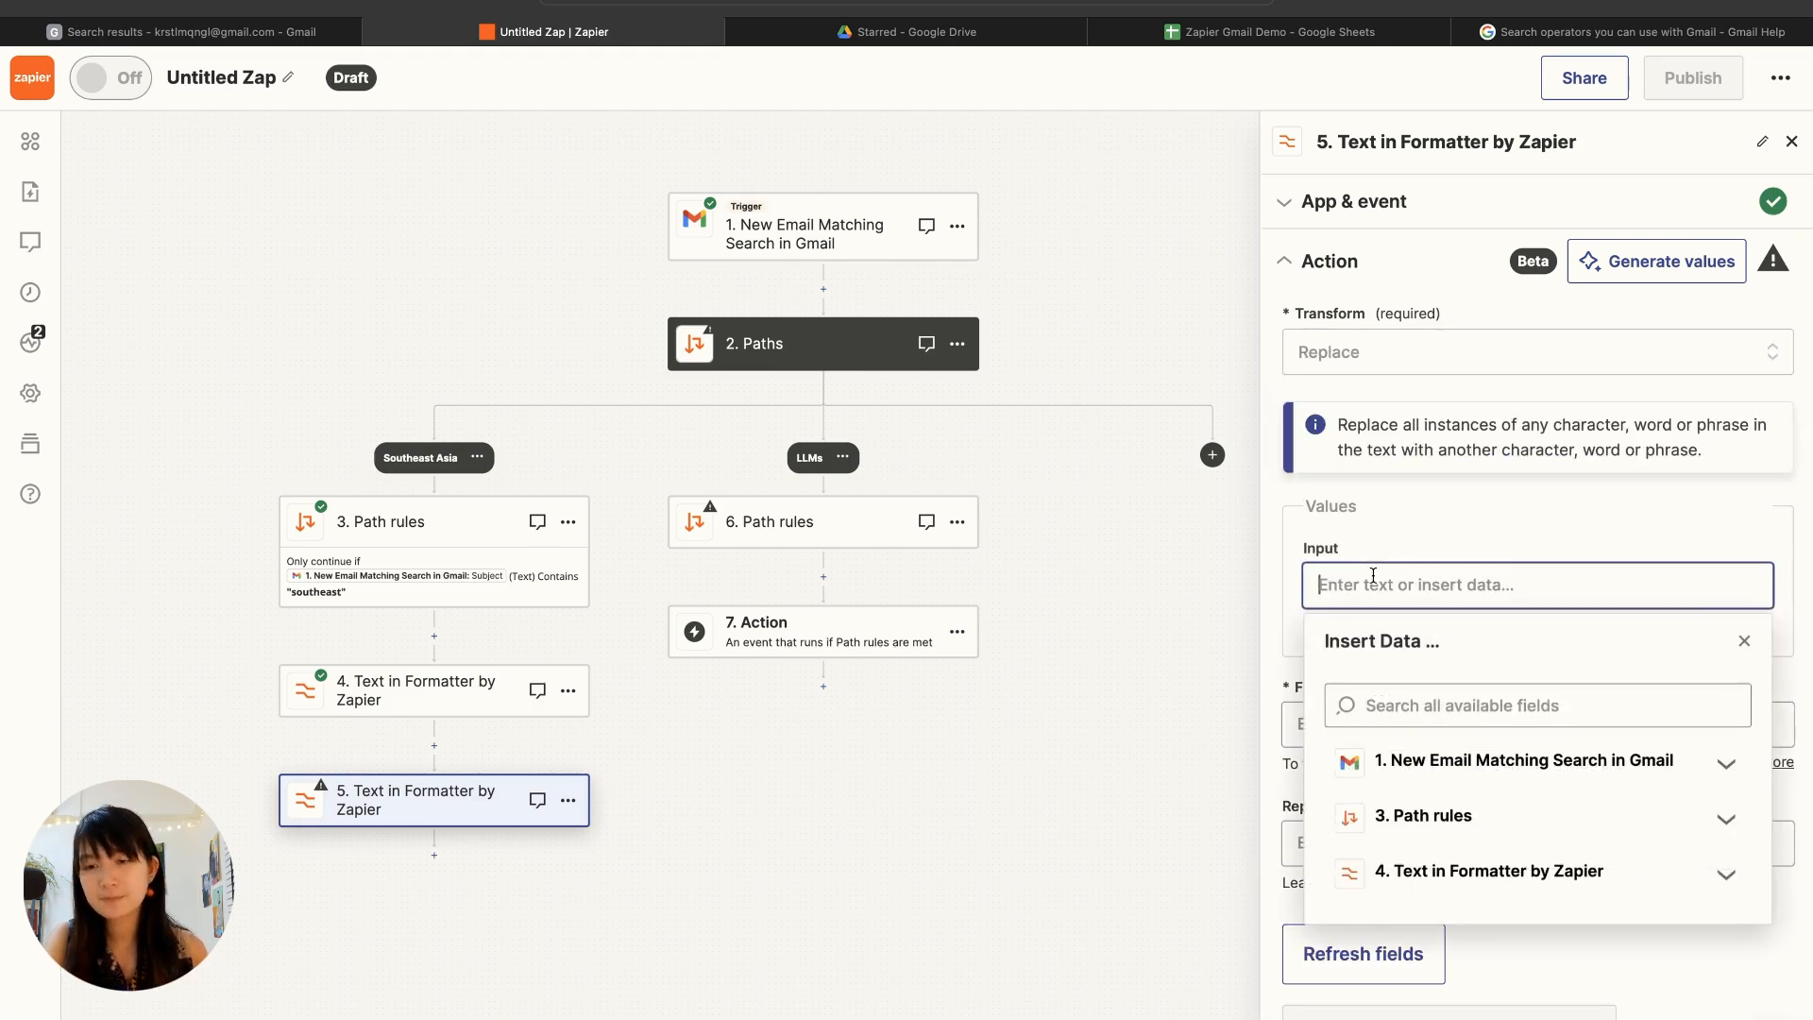
left_click(1425, 770)
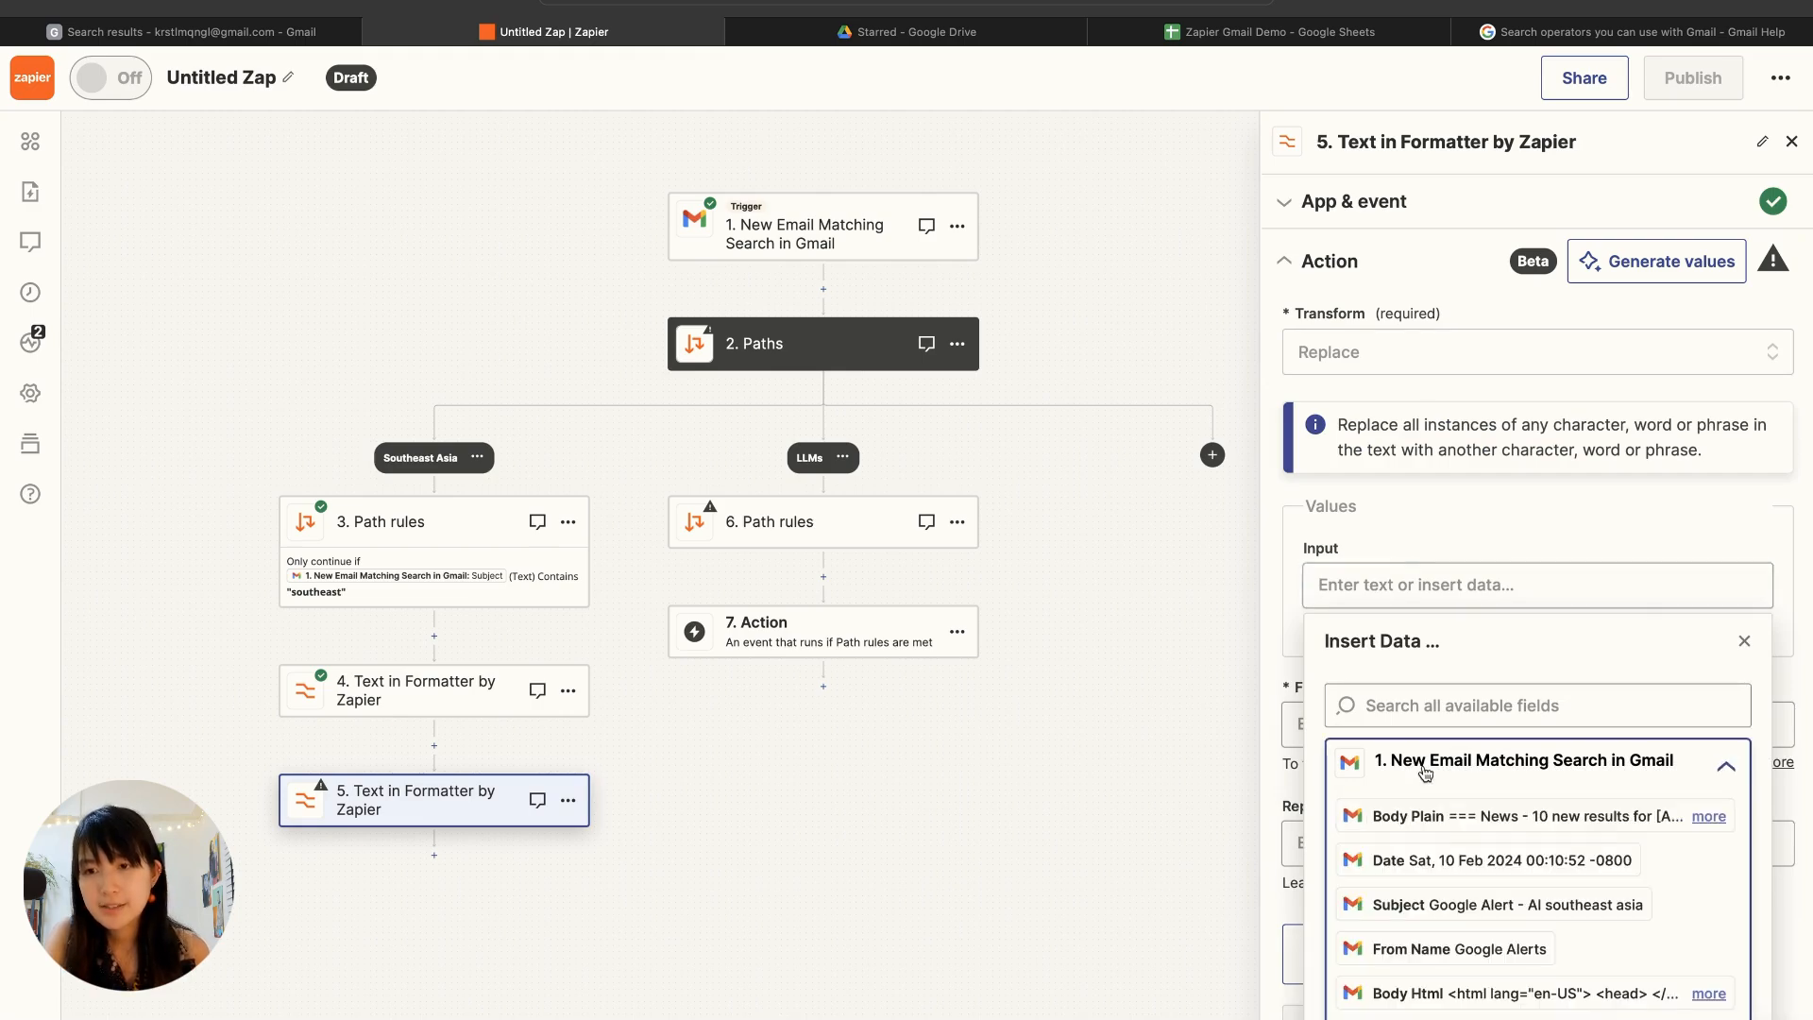
left_click(1443, 817)
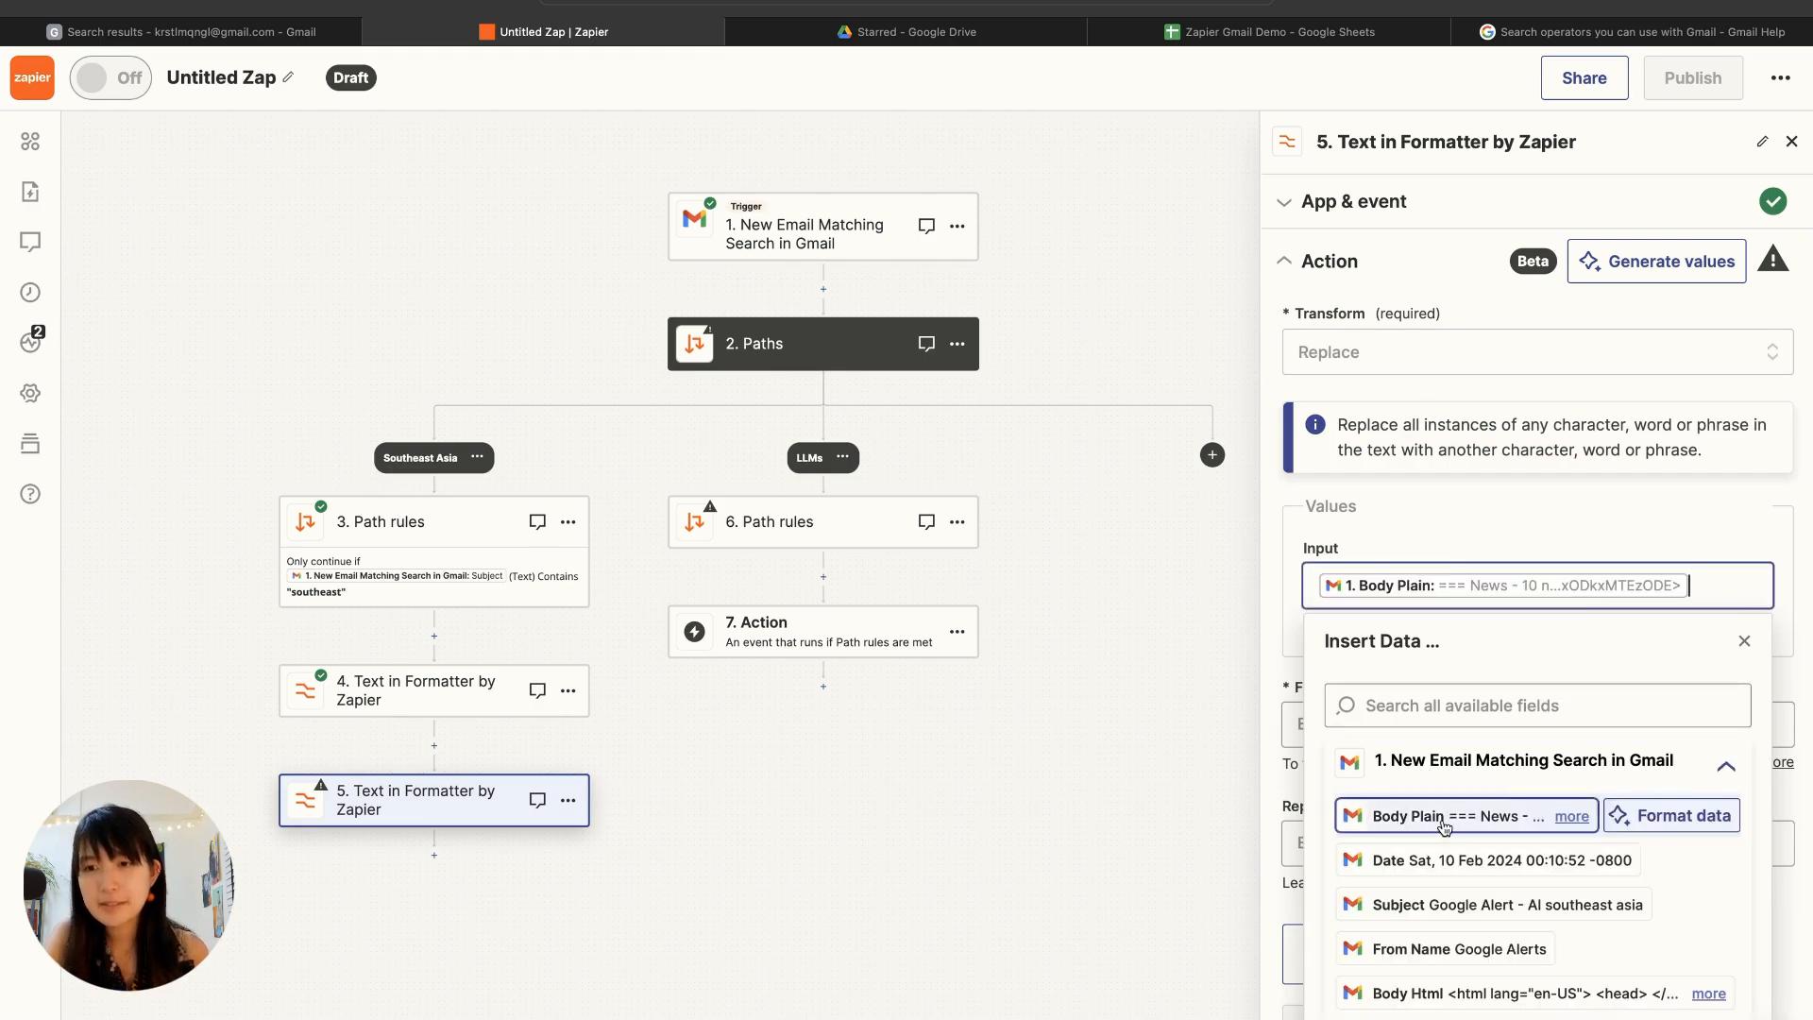
left_click(1487, 516)
Step: Set the text to find to the Output of step 4, leave the replacement blank, and test the Replace step
left_click(1445, 723)
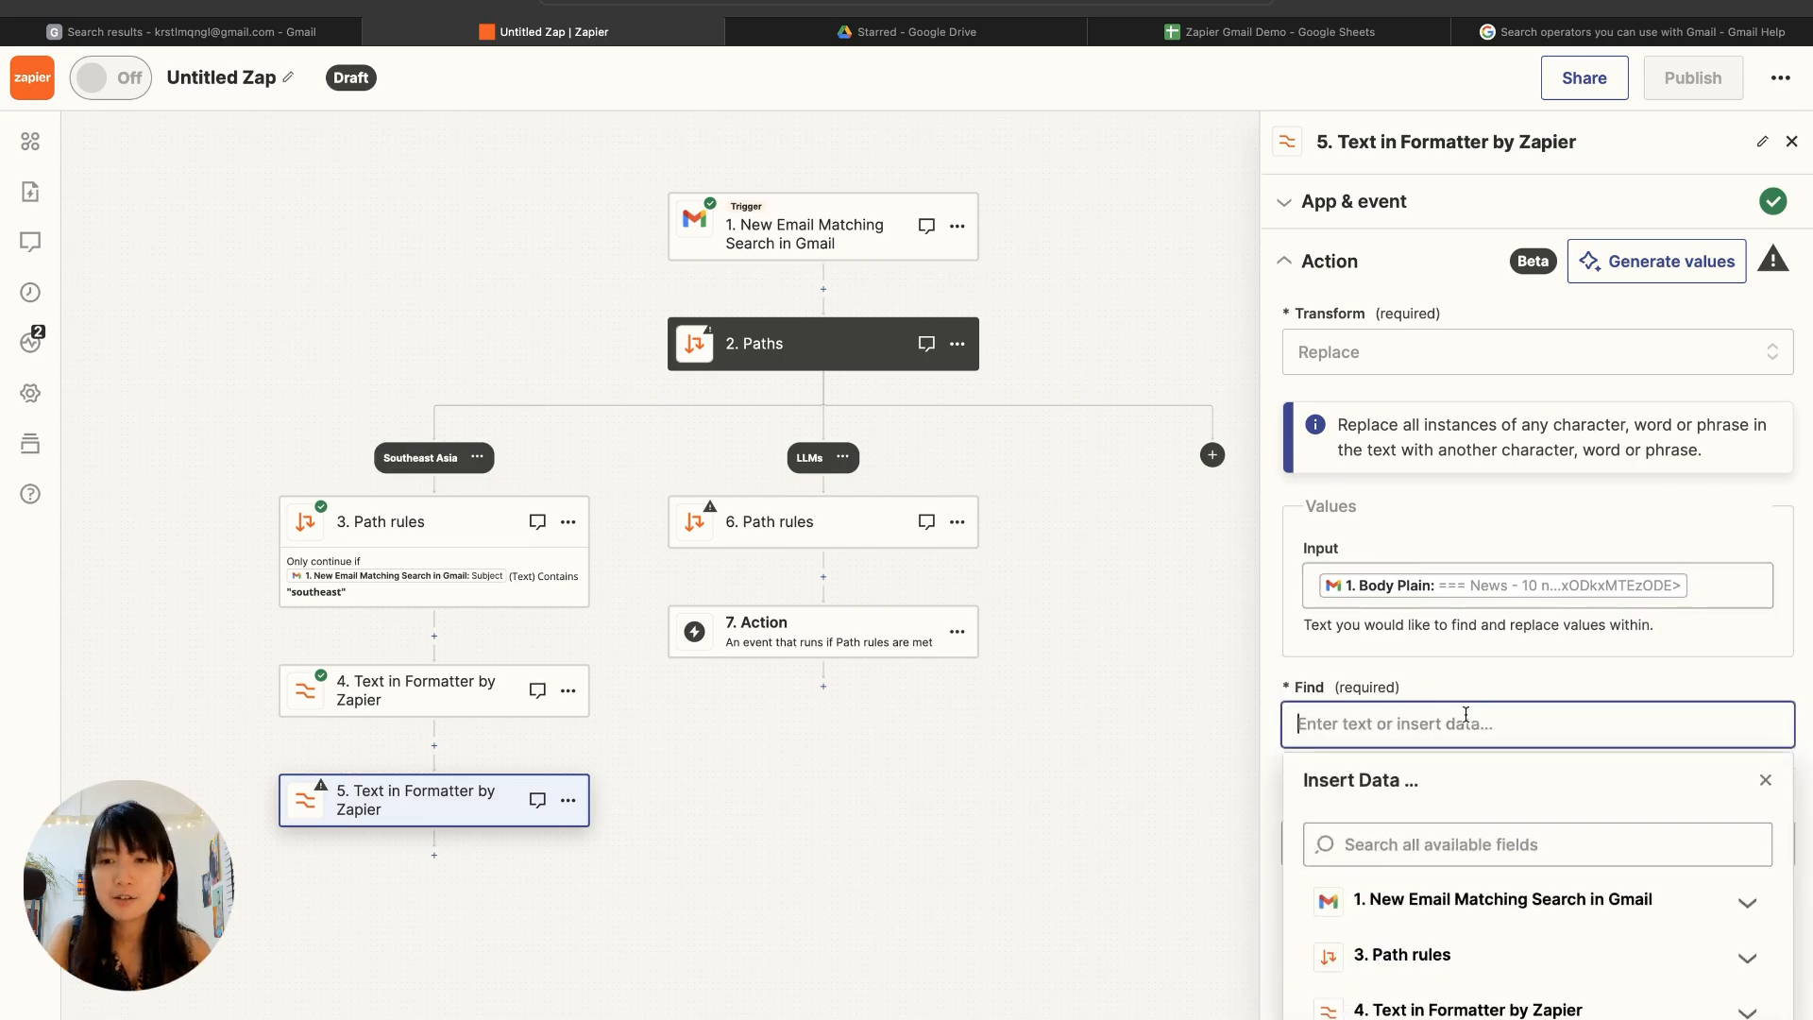
left_click(1430, 1010)
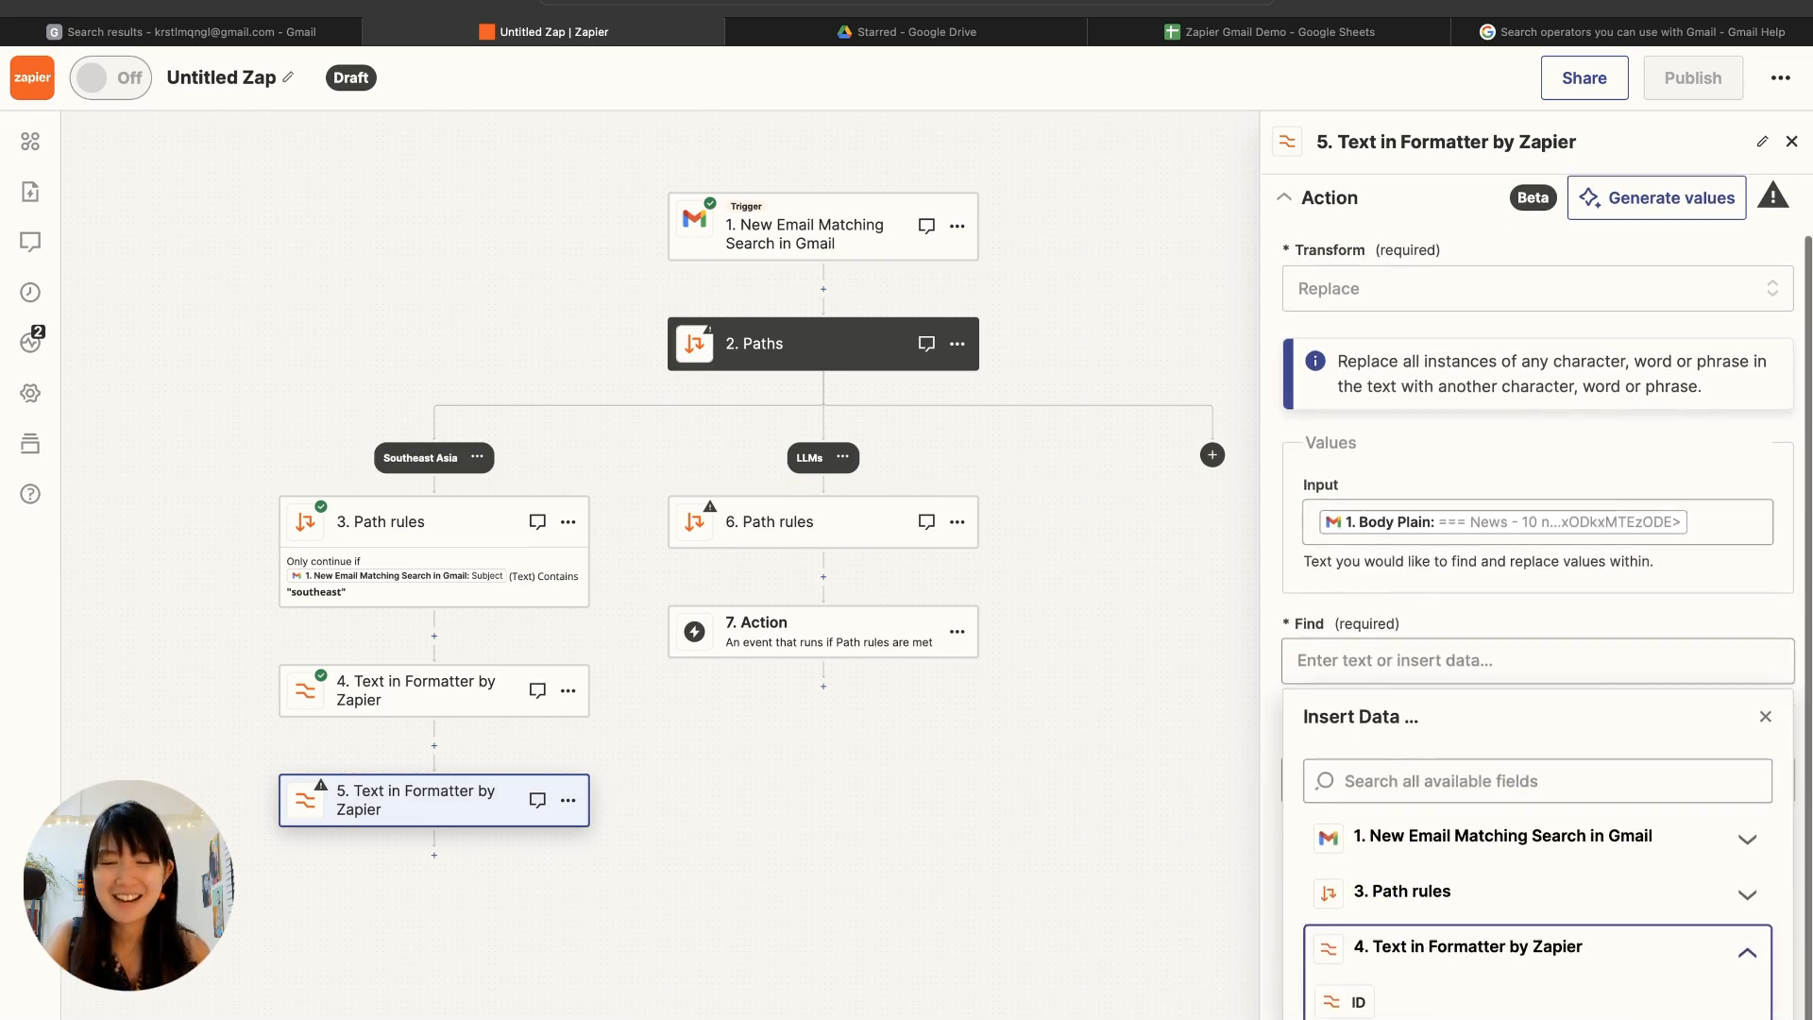
left_click(1431, 1016)
left_click(1500, 613)
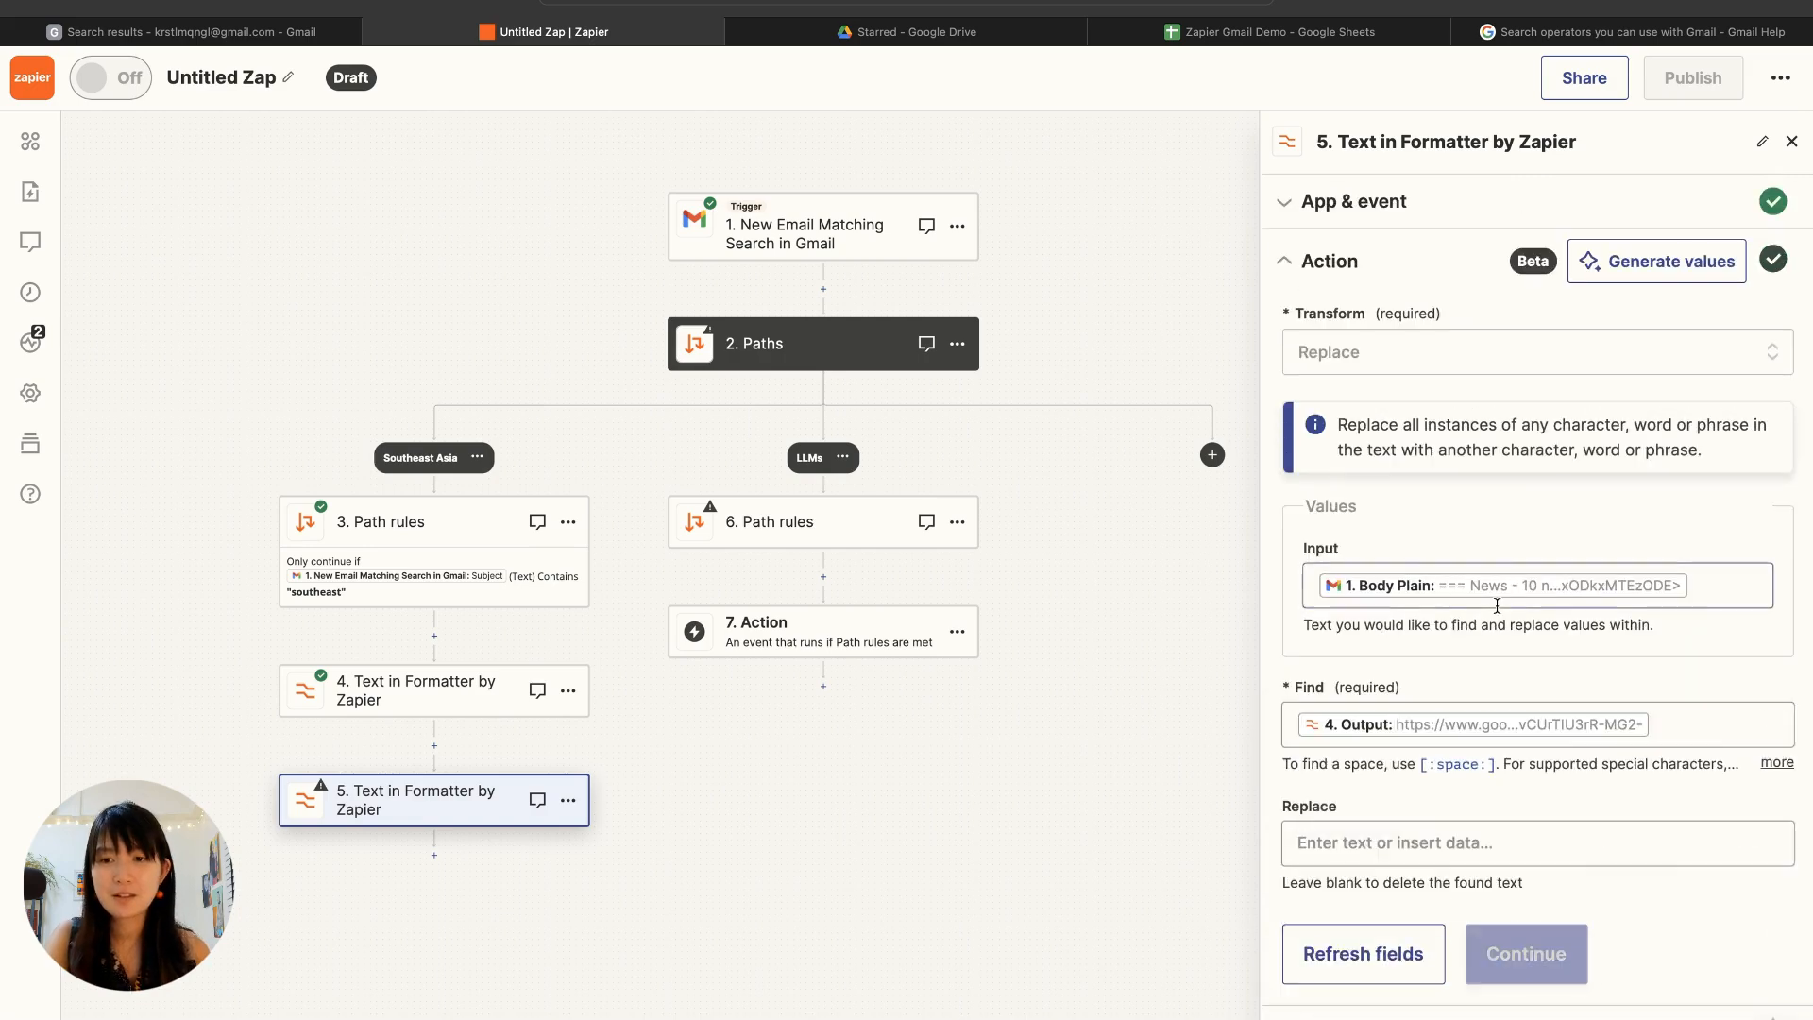
left_click(1454, 830)
left_click(1442, 798)
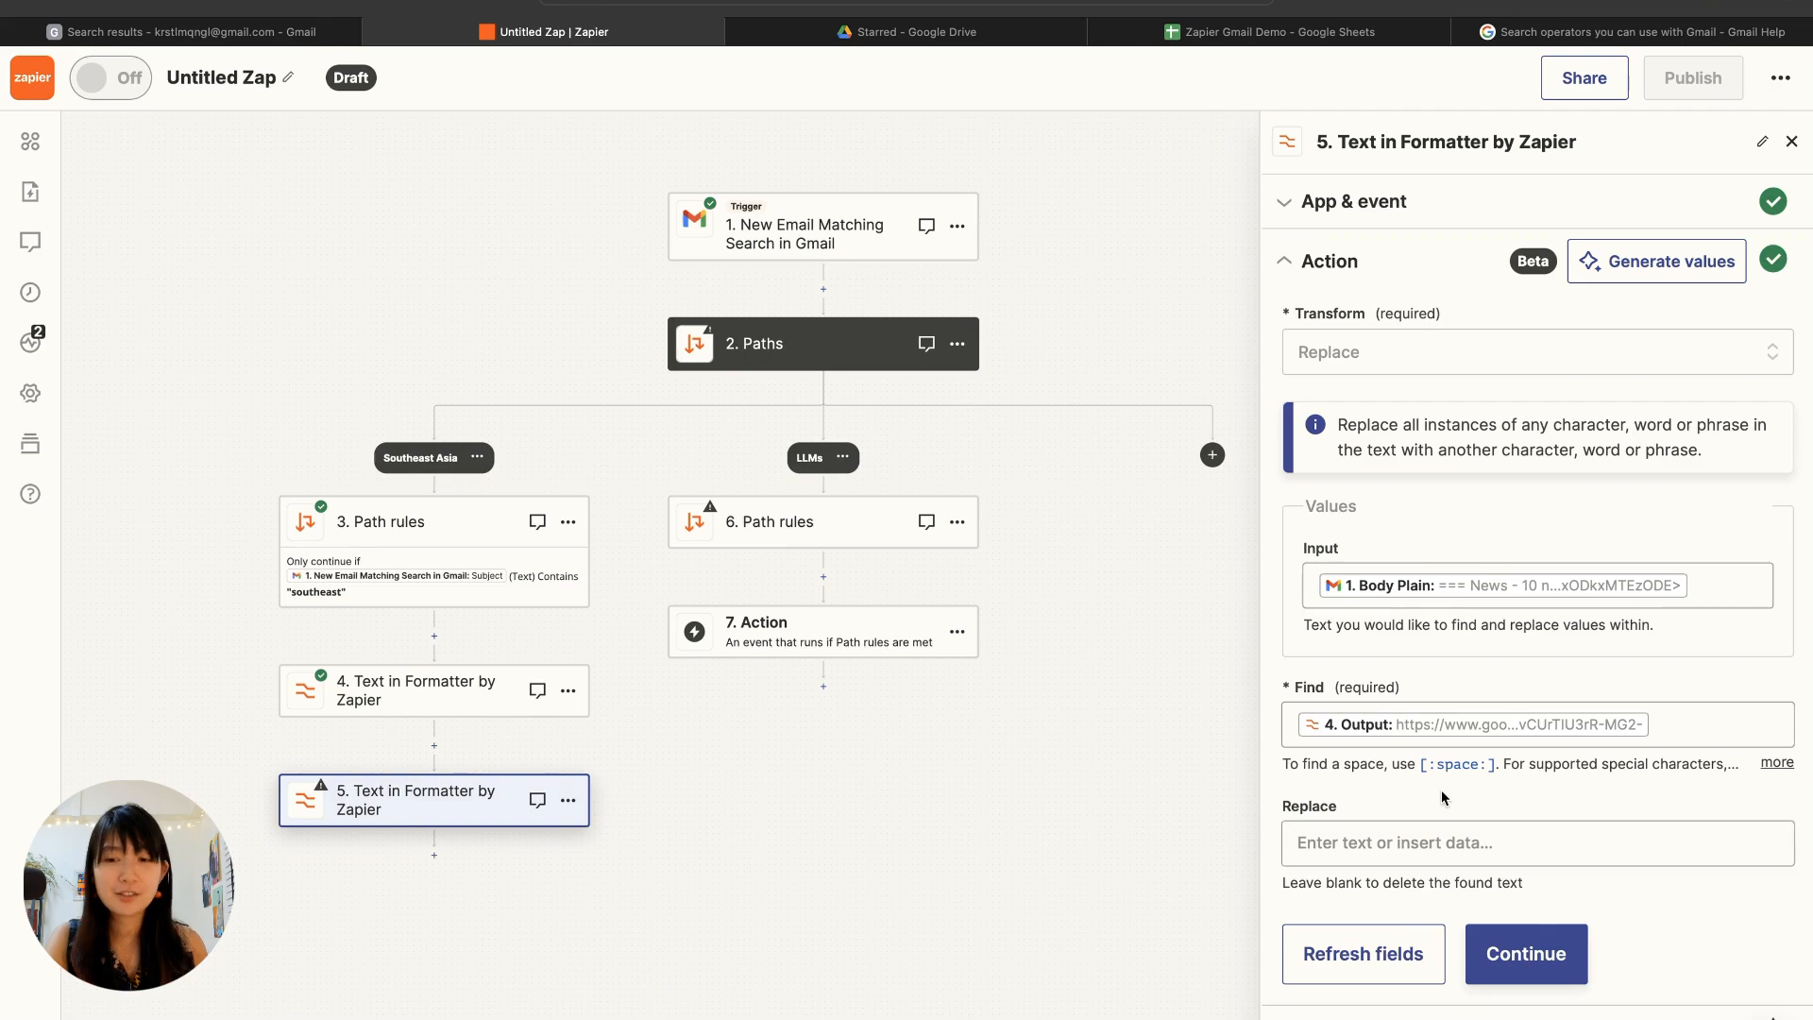
left_click(1501, 959)
left_click(1481, 1006)
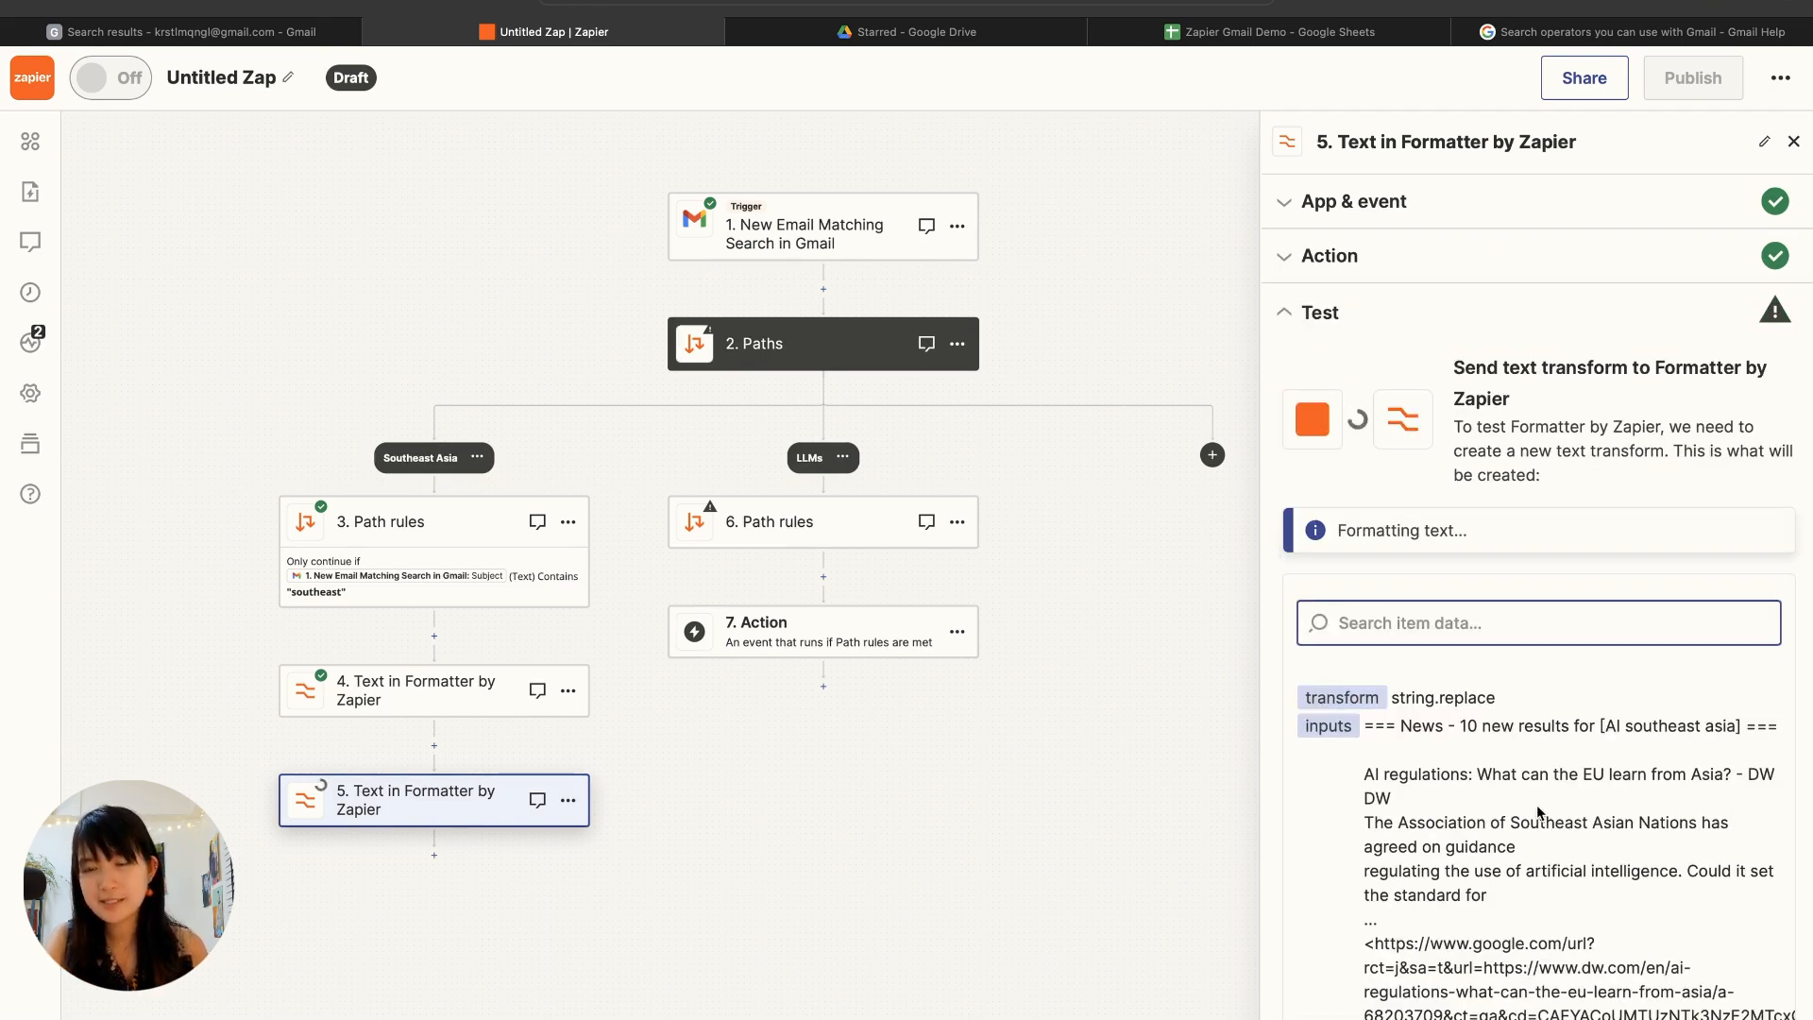
scroll(1494, 861, "down", 2)
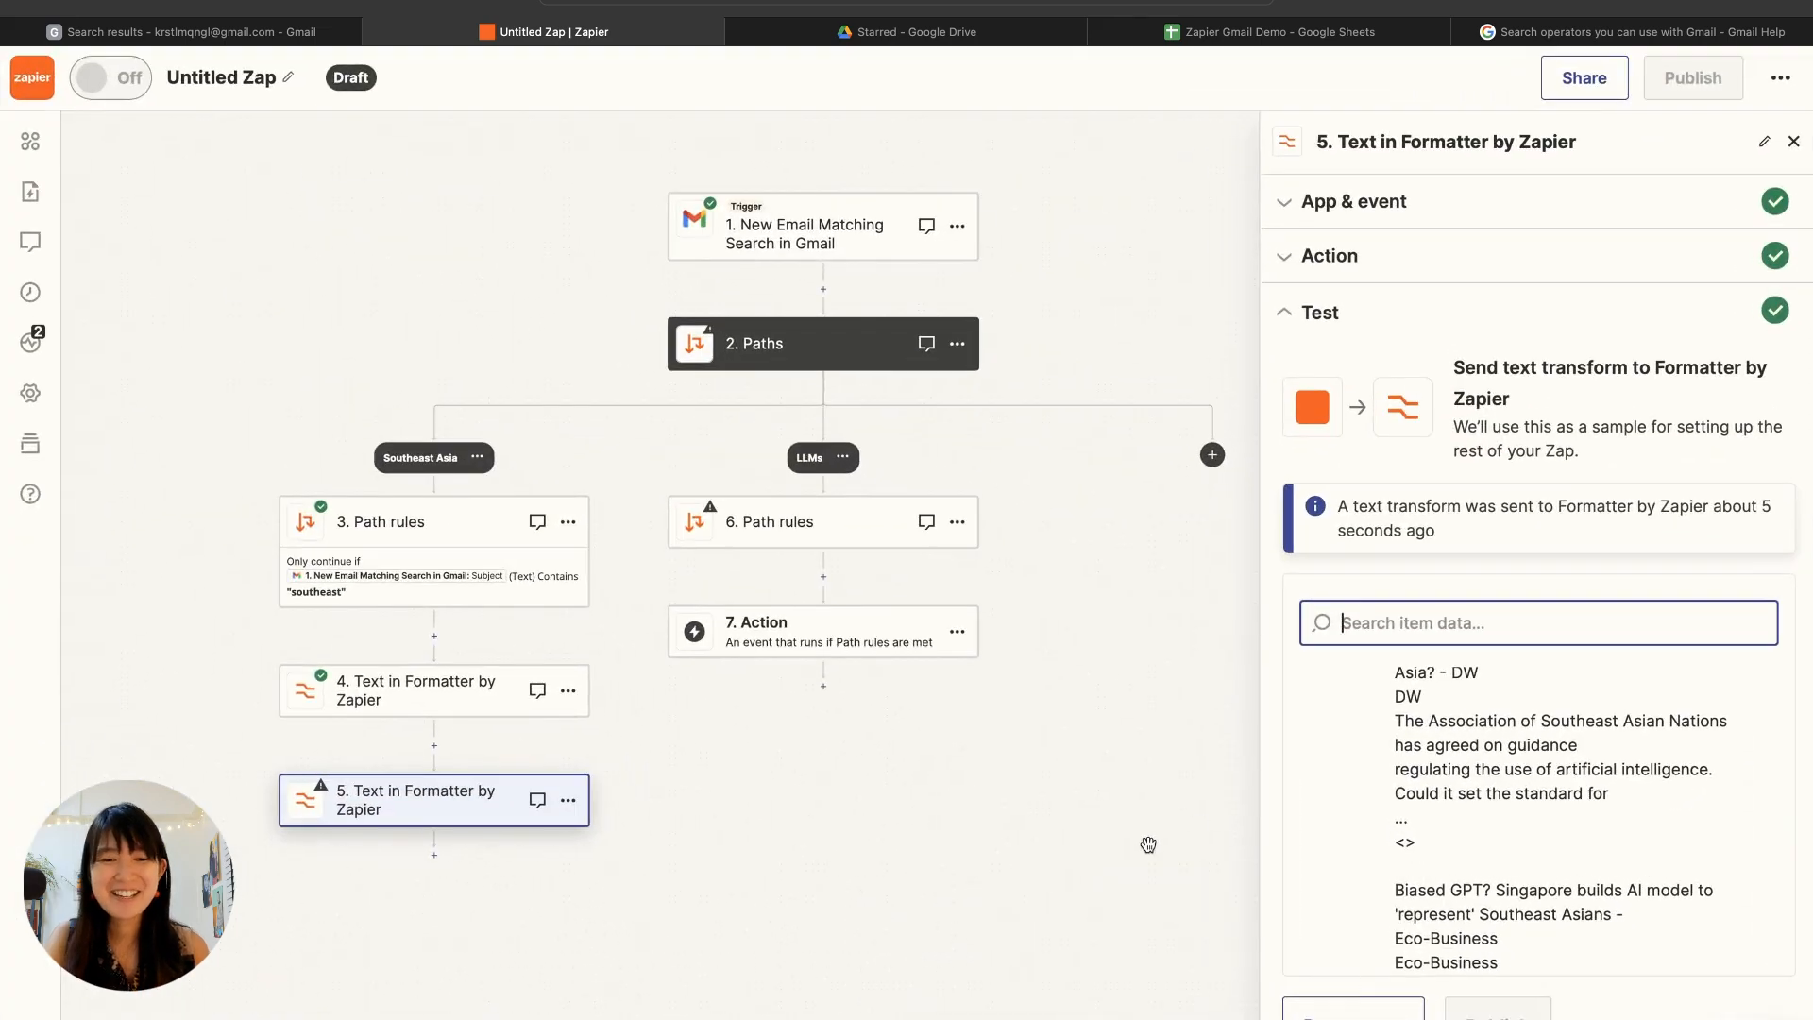
Step: Add a third Formatter by Zapier step below the Replace step, with the Text event and the Extract URL transform
left_click(435, 857)
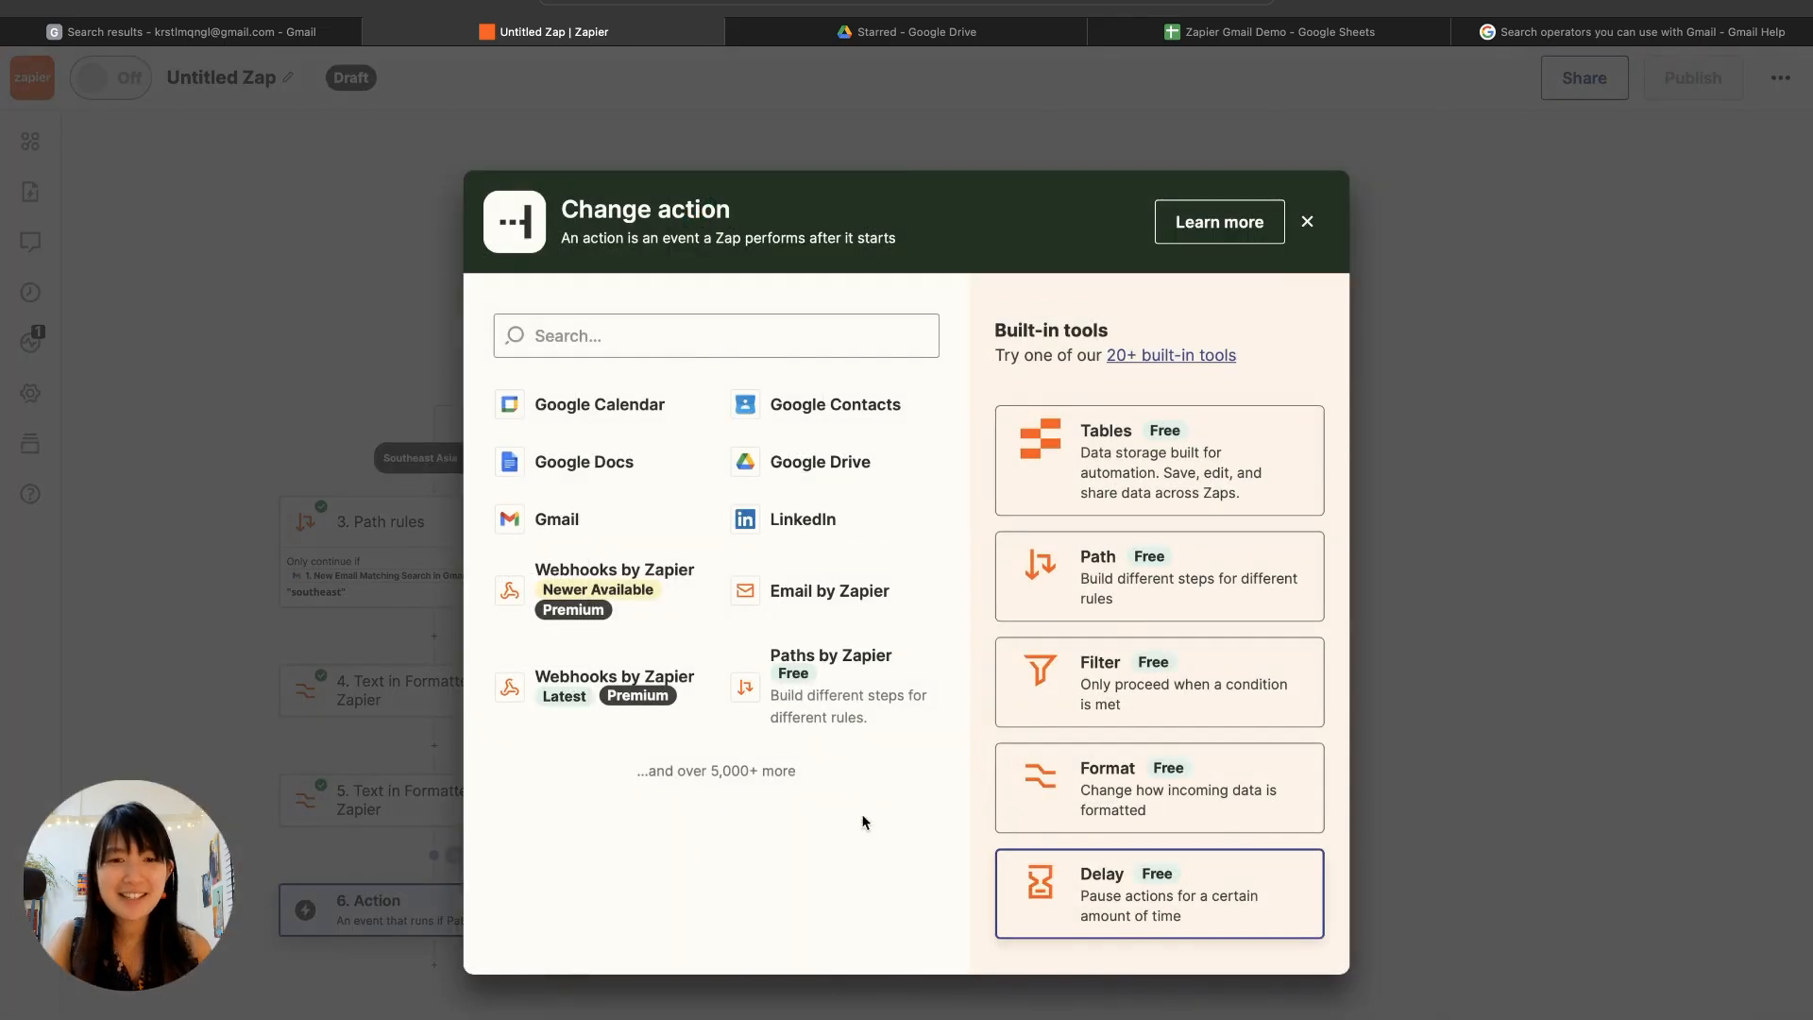
left_click(1122, 806)
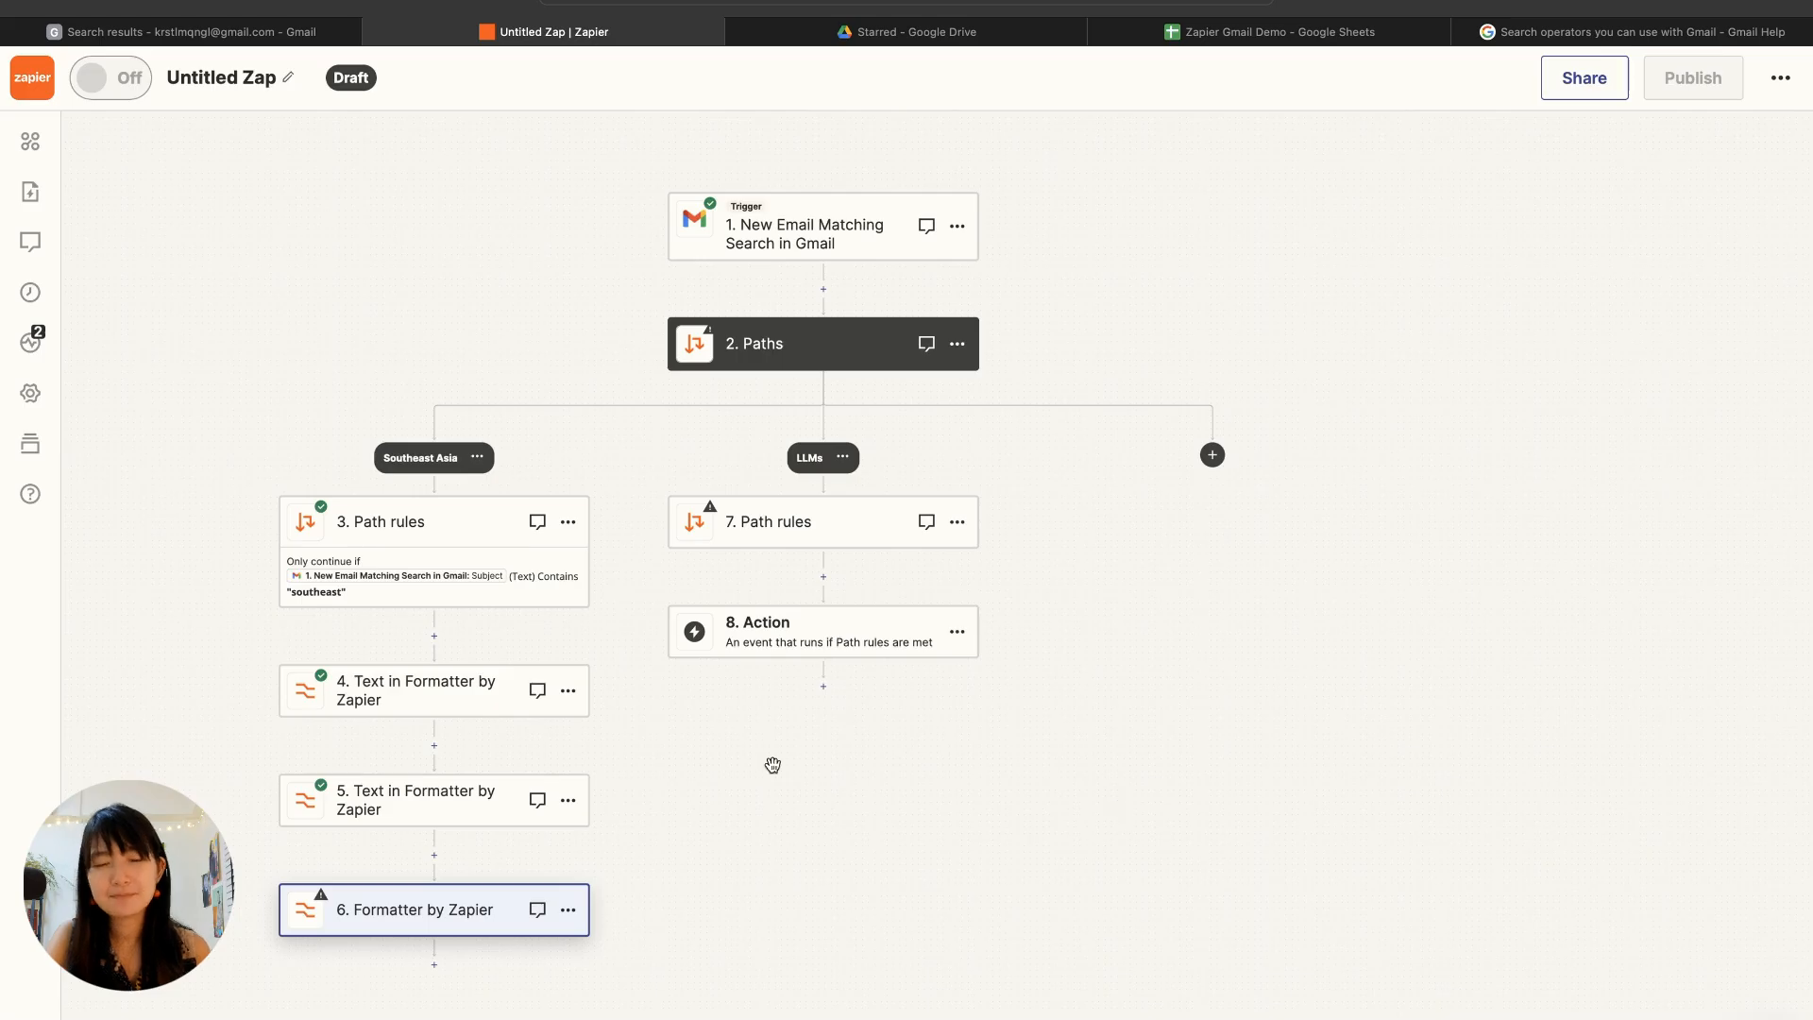
left_click(1450, 374)
left_click(1413, 631)
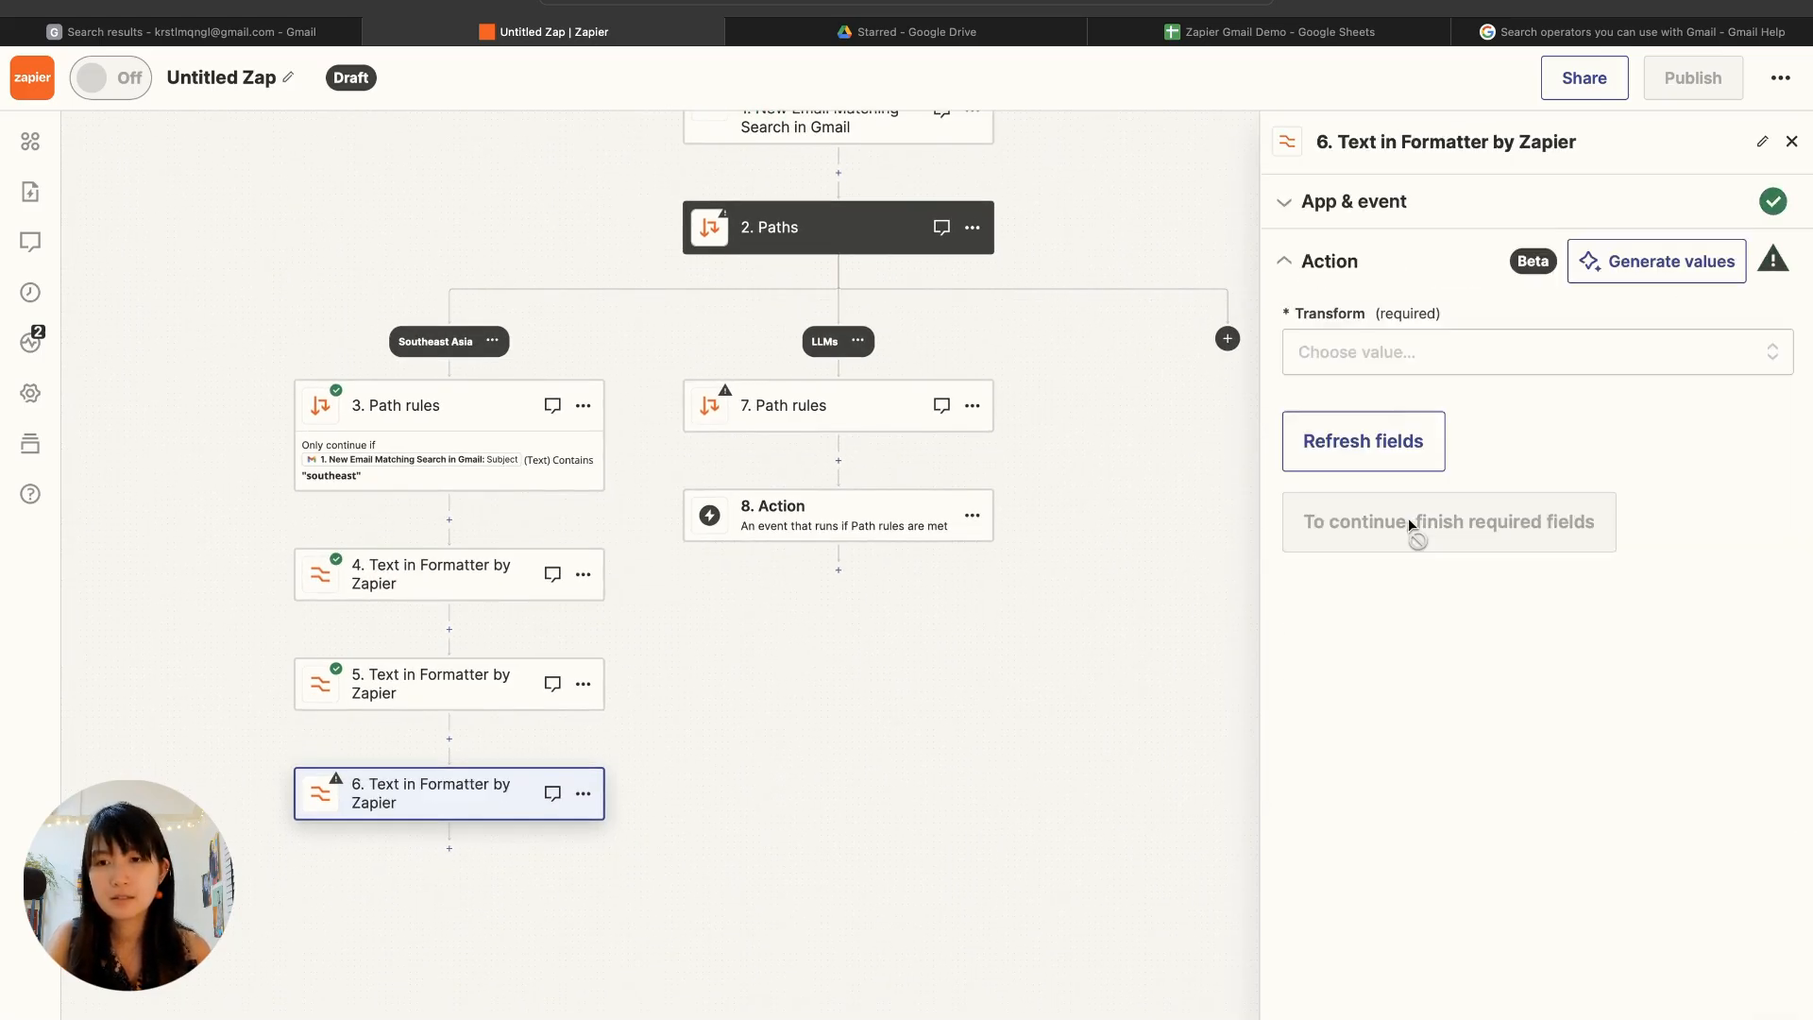
left_click(1397, 354)
scroll(1395, 850, "down", 3)
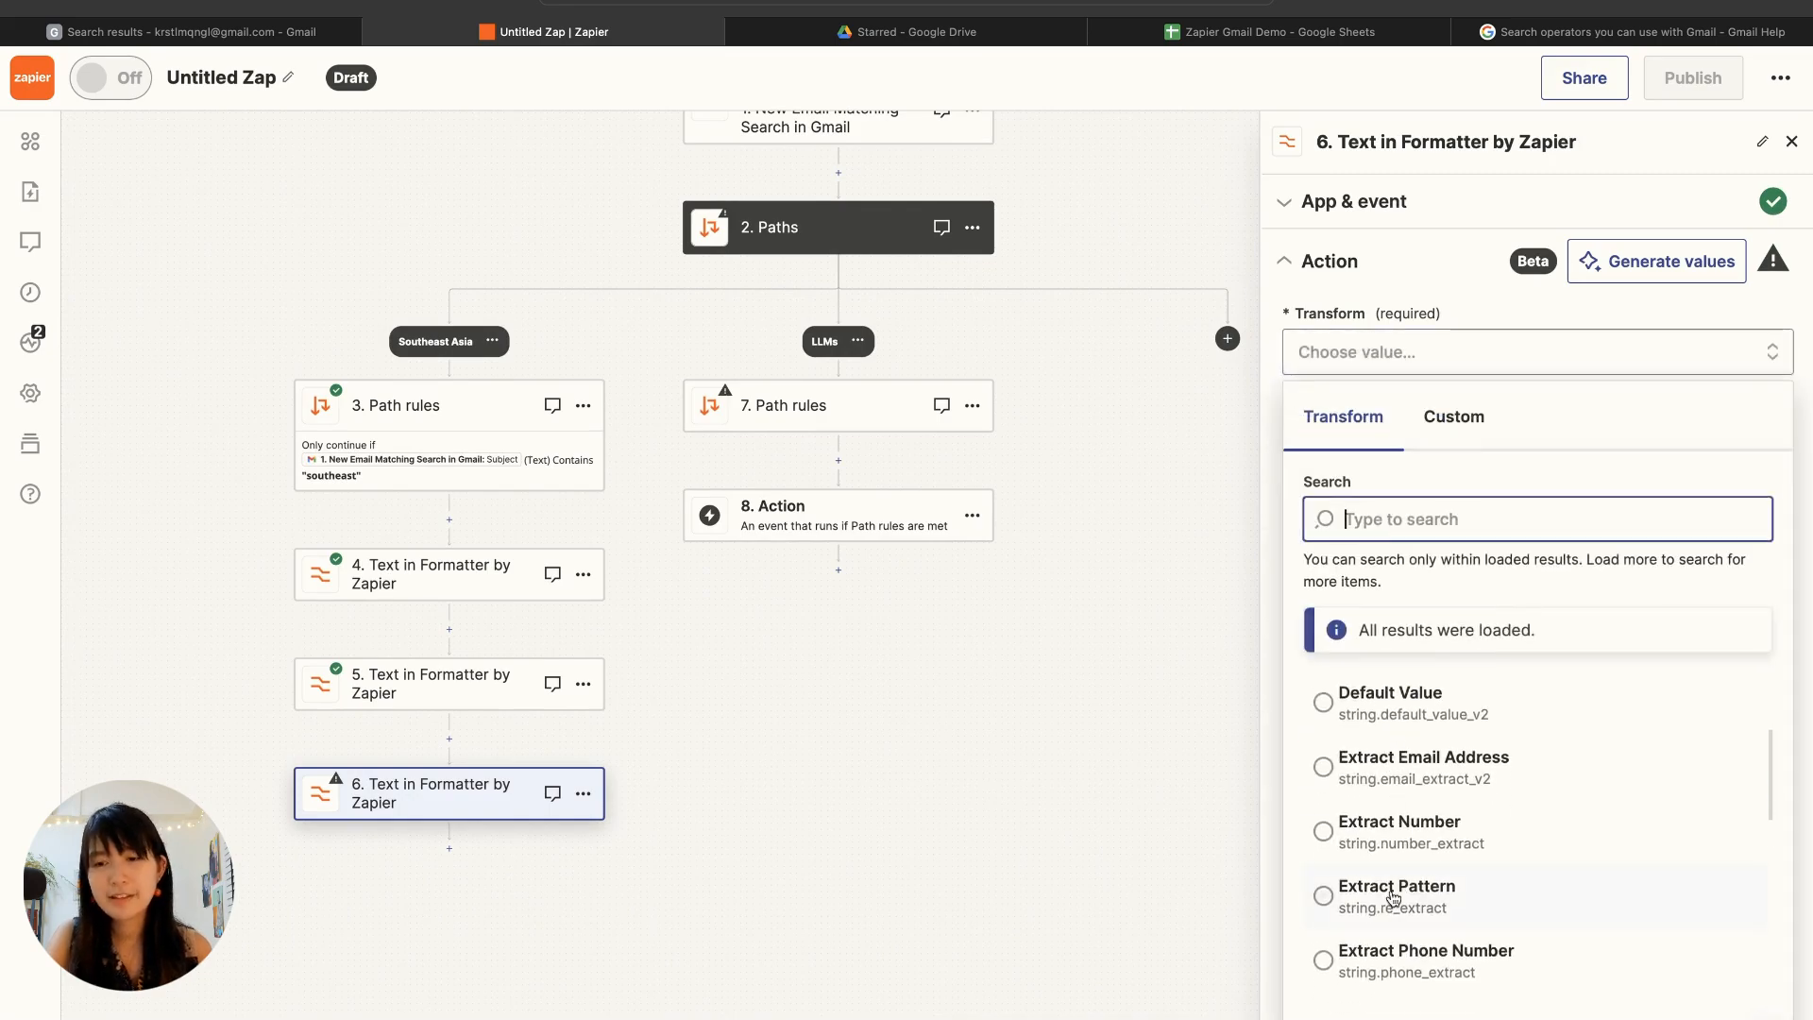
scroll(1341, 765, "down", 3)
left_click(1391, 746)
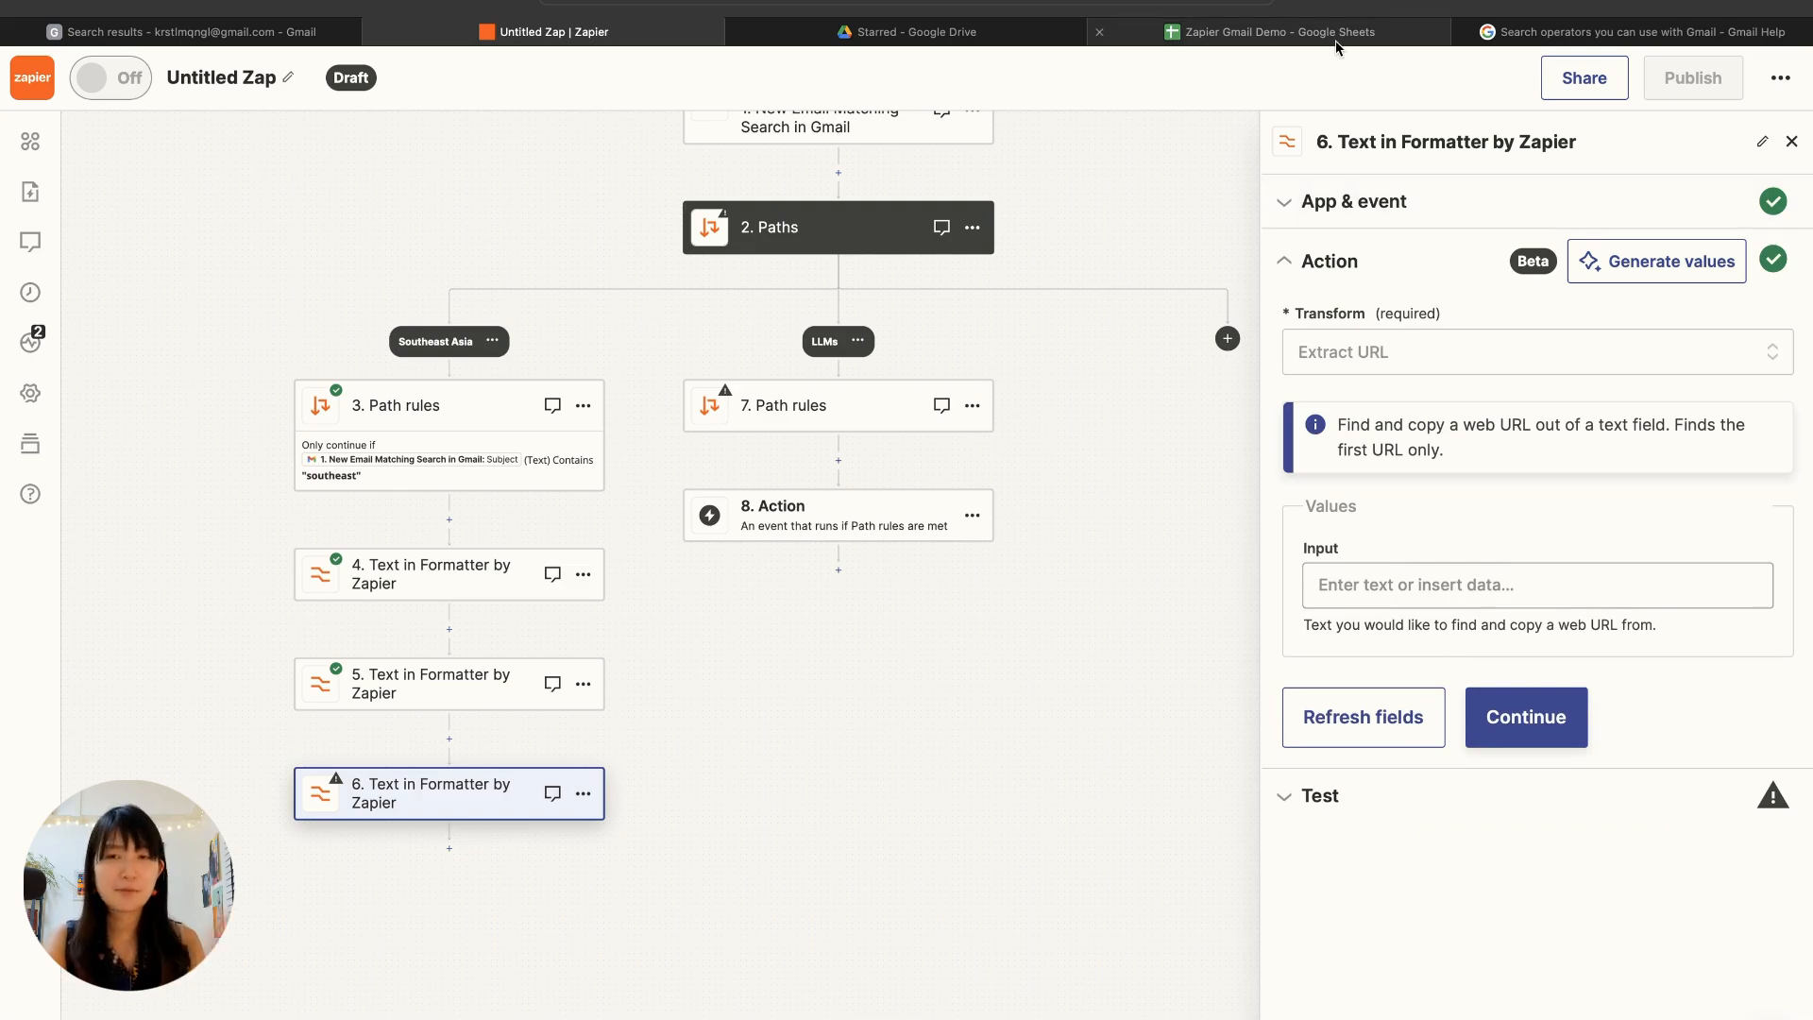
mouse_move(1337, 45)
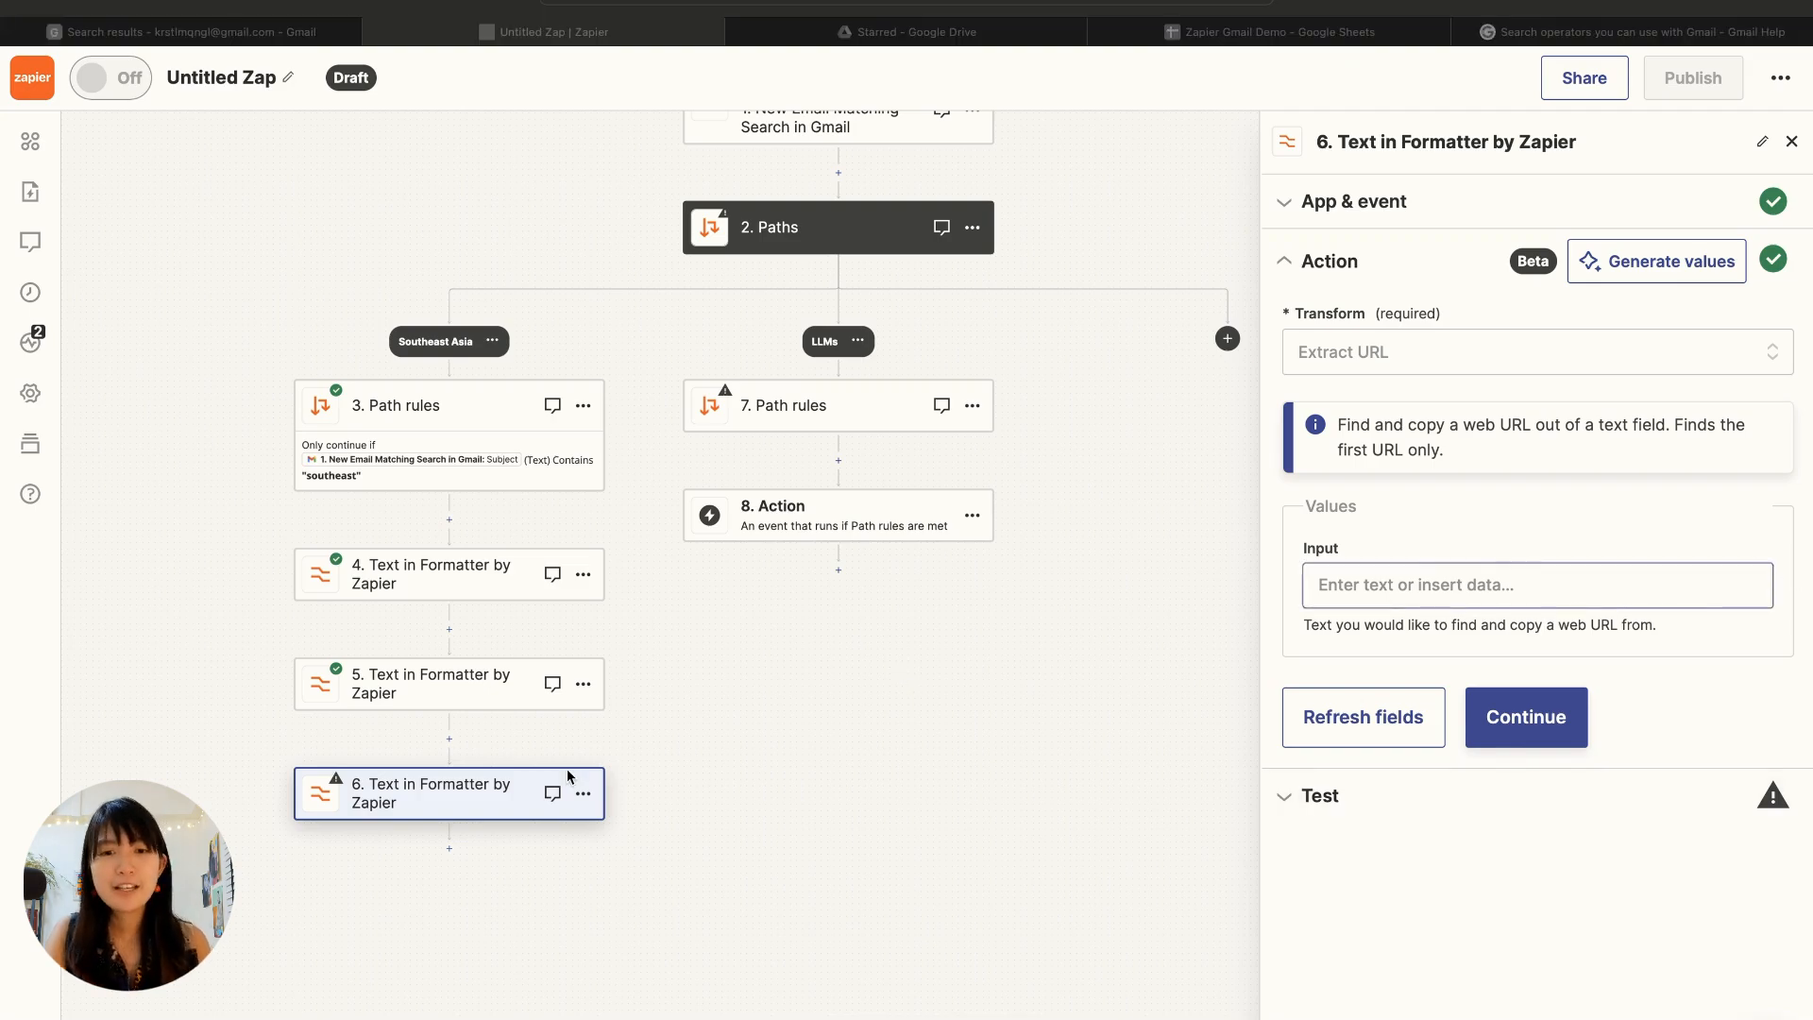
Step: Delete all three Formatter by Zapier steps from the Southeast Asia path, leaving only its path rules
left_click(584, 793)
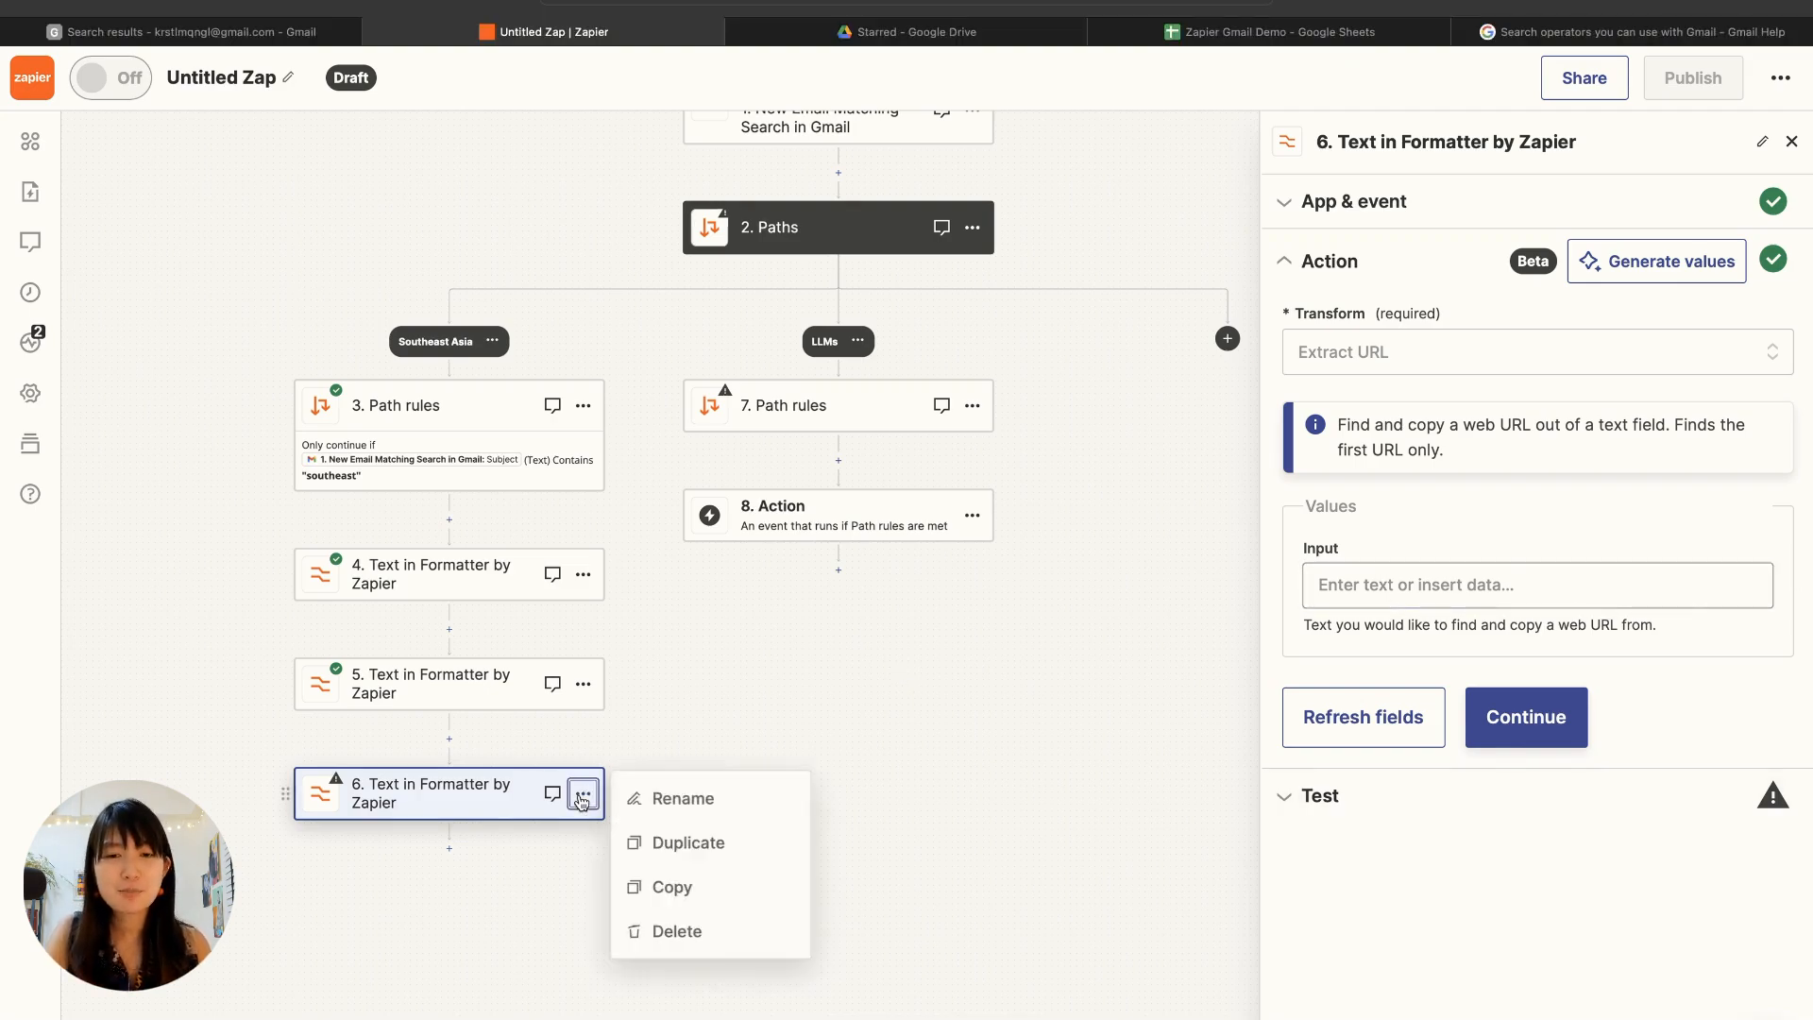
left_click(682, 935)
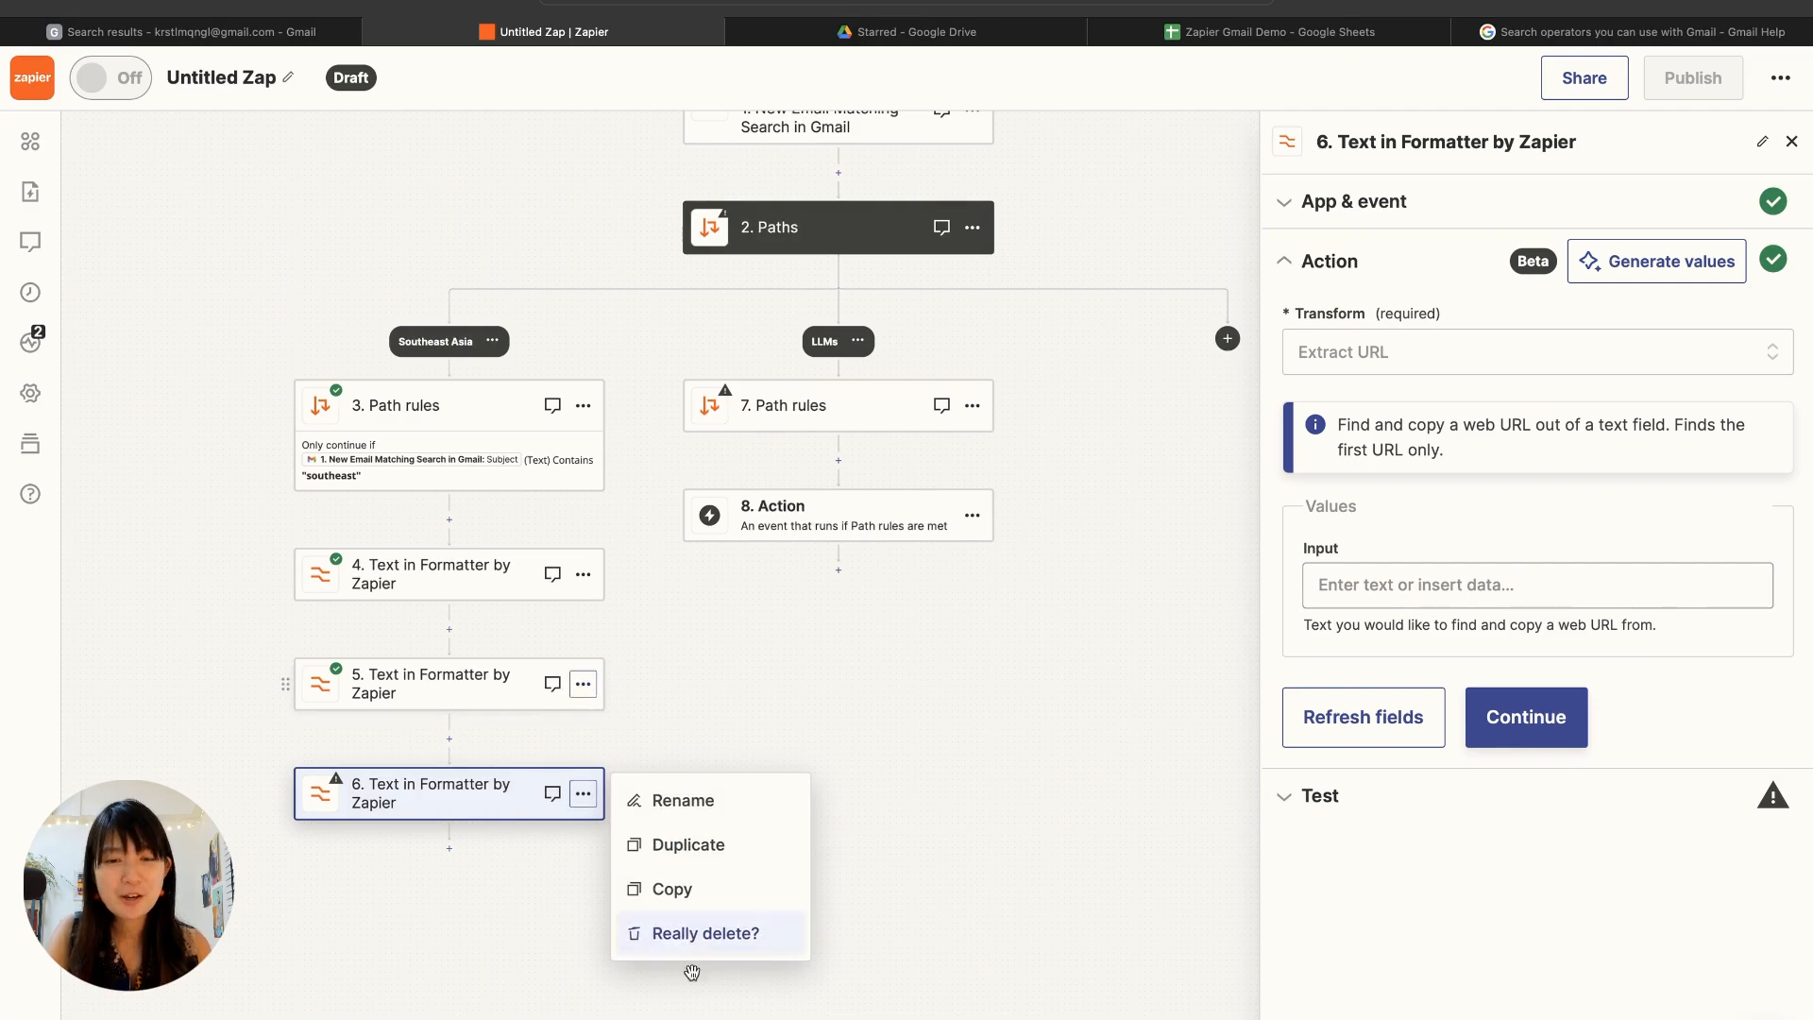
left_click(689, 944)
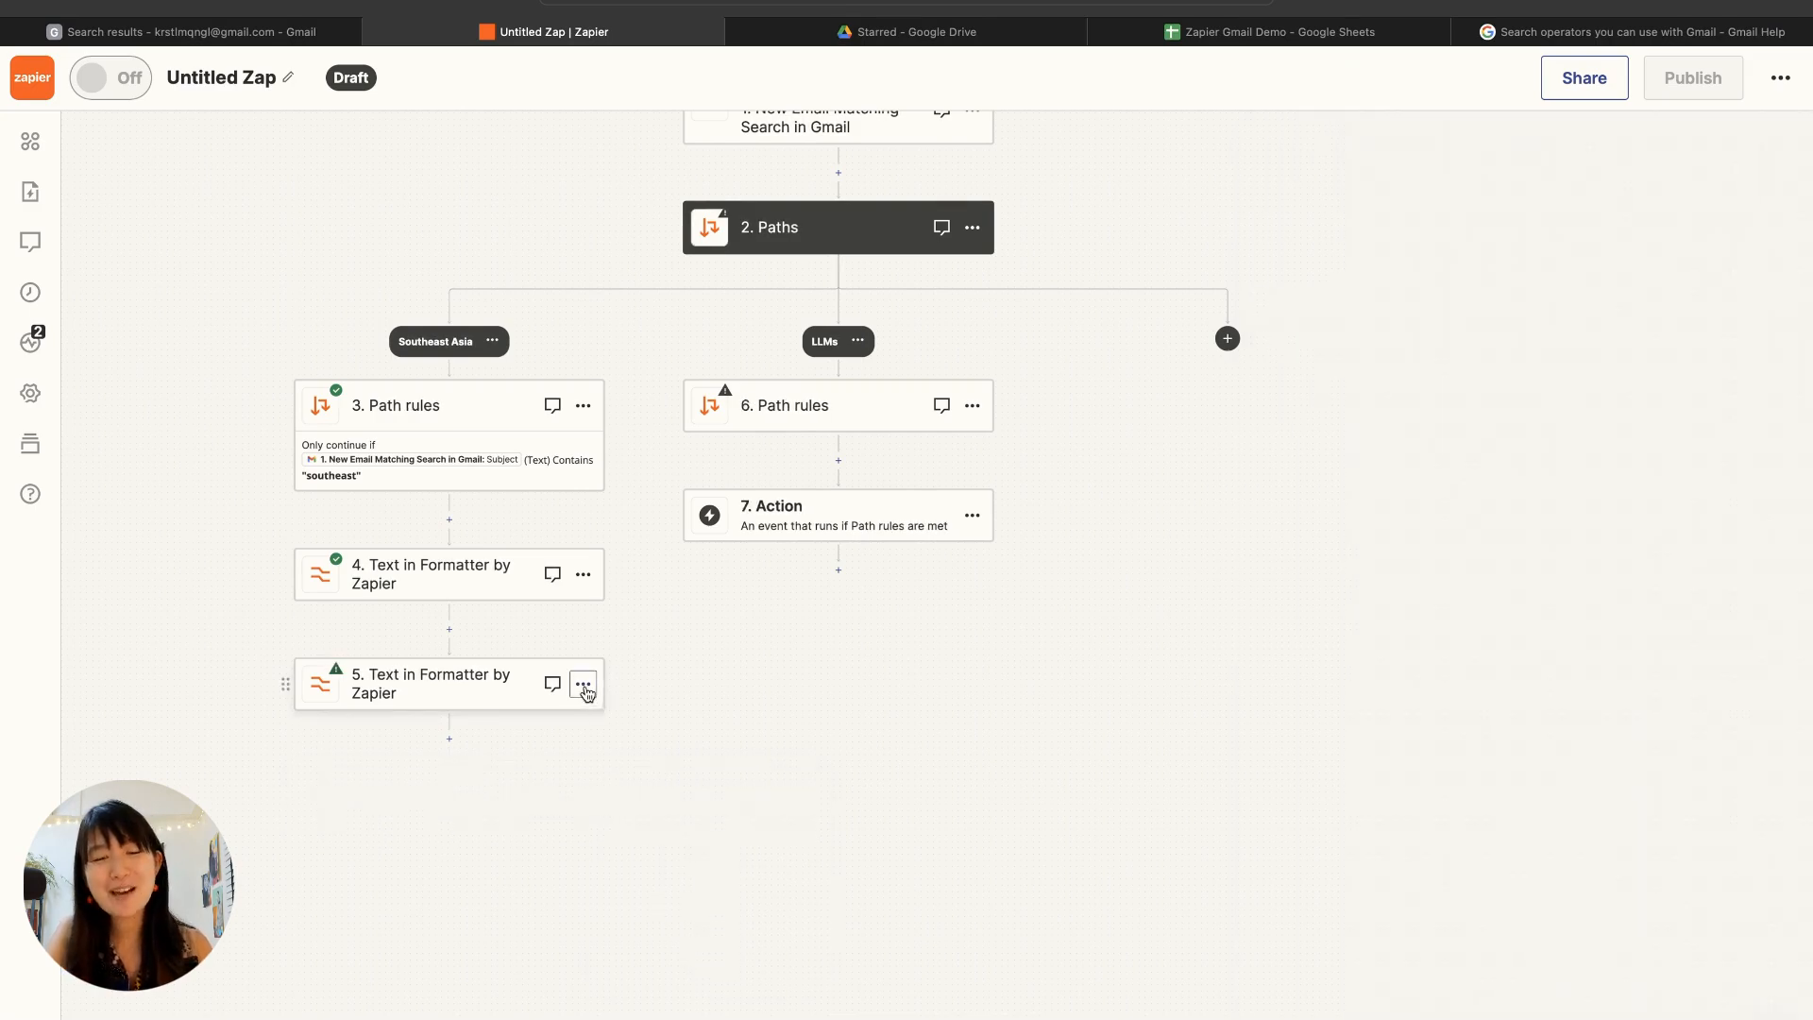
left_click(584, 684)
left_click(668, 835)
left_click(690, 824)
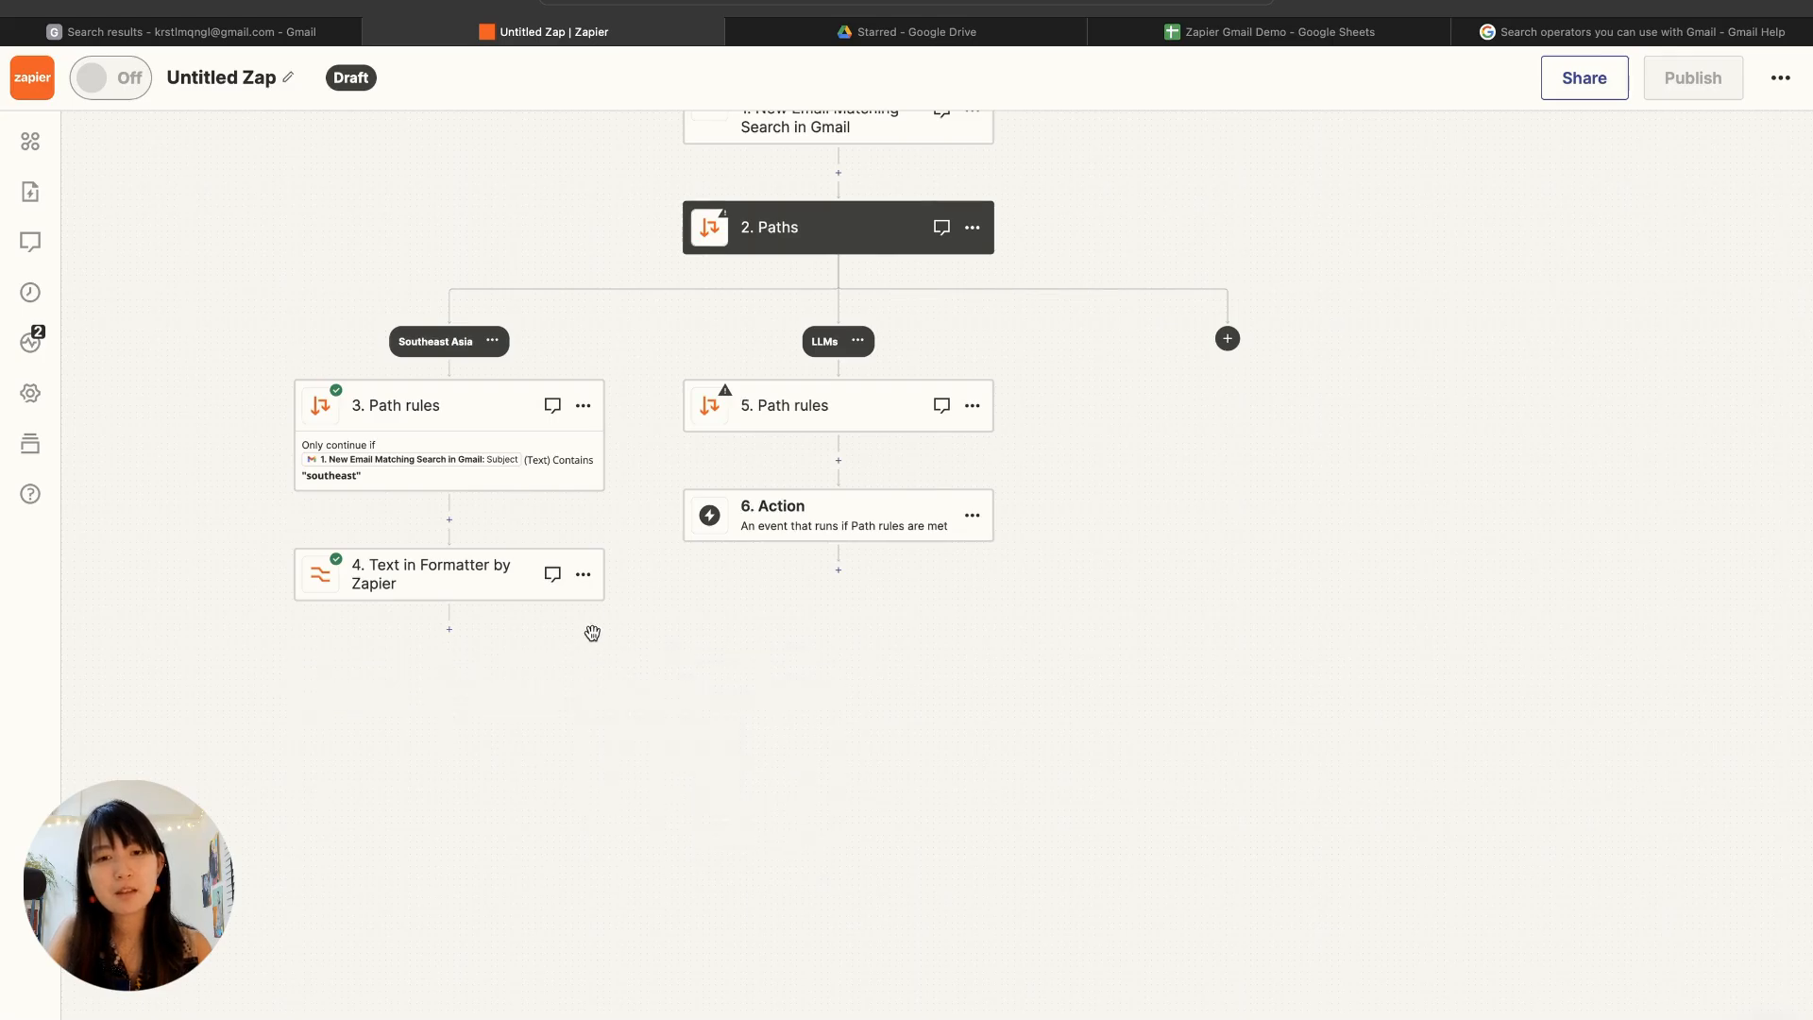
left_click(583, 574)
left_click(643, 715)
left_click(666, 723)
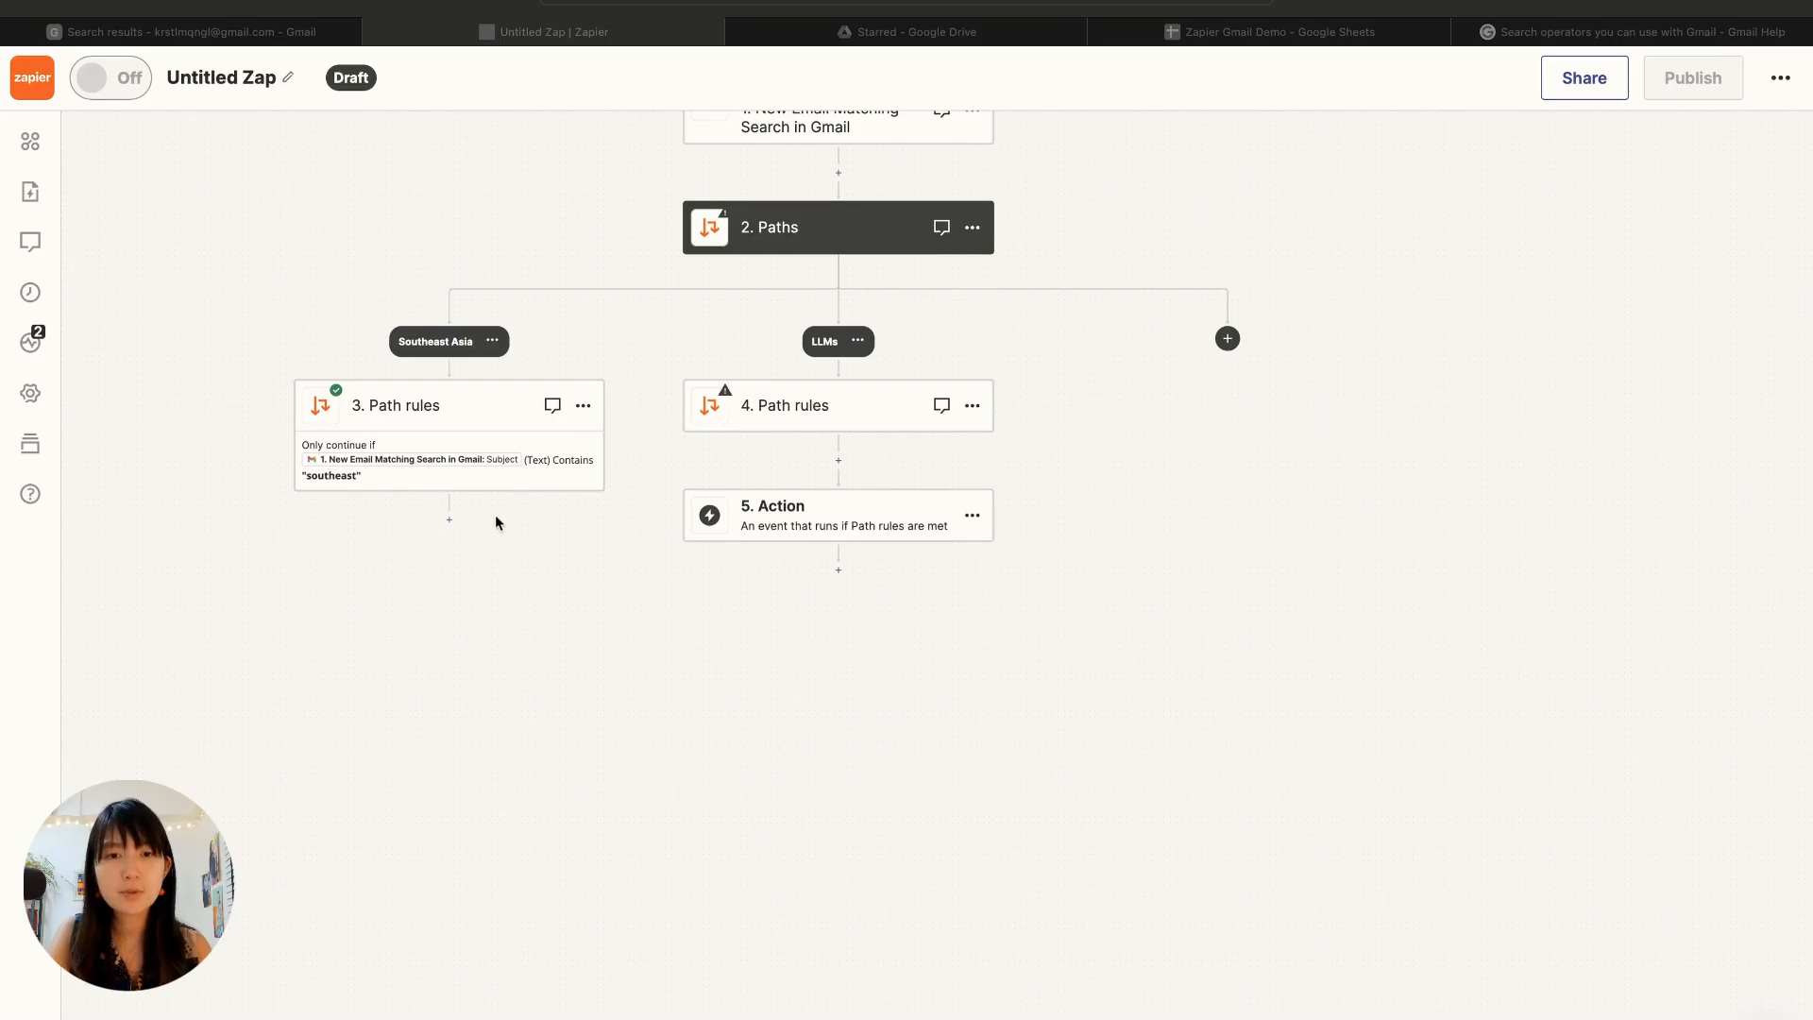
Step: Add a new Formatter by Zapier step with the Utilities event below the Southeast Asia path rules
left_click(451, 517)
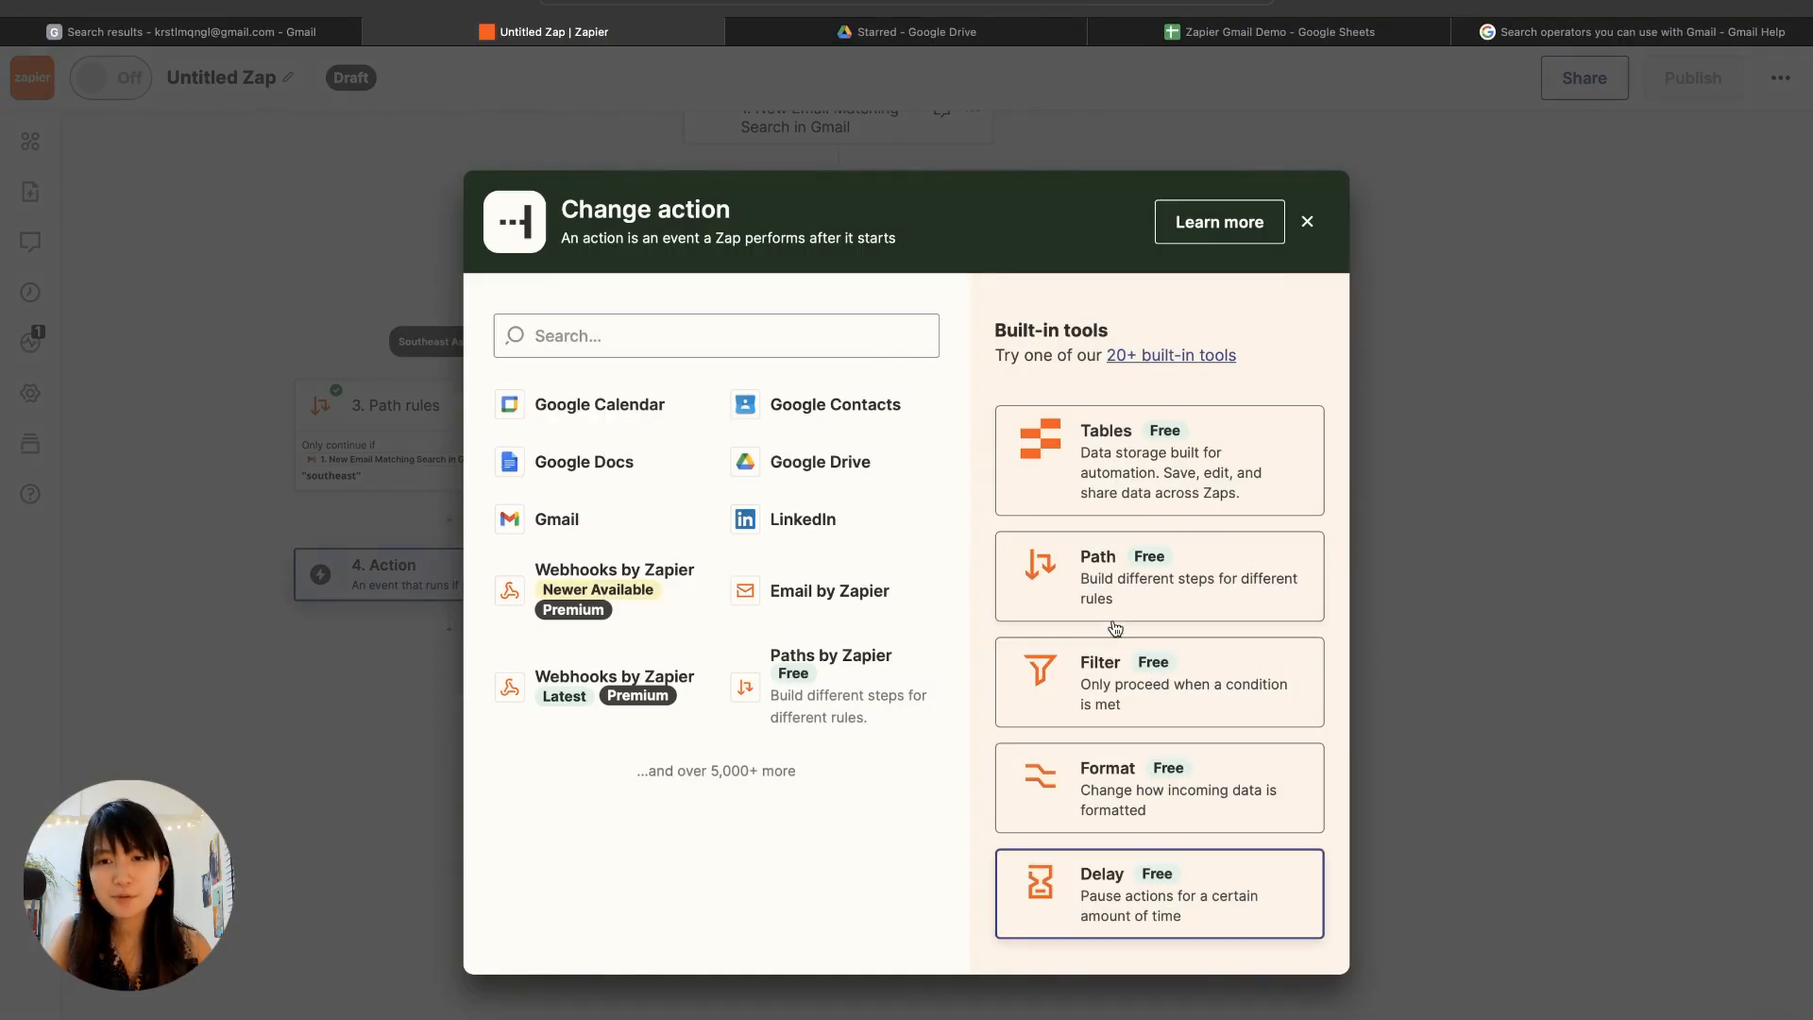
left_click(1120, 773)
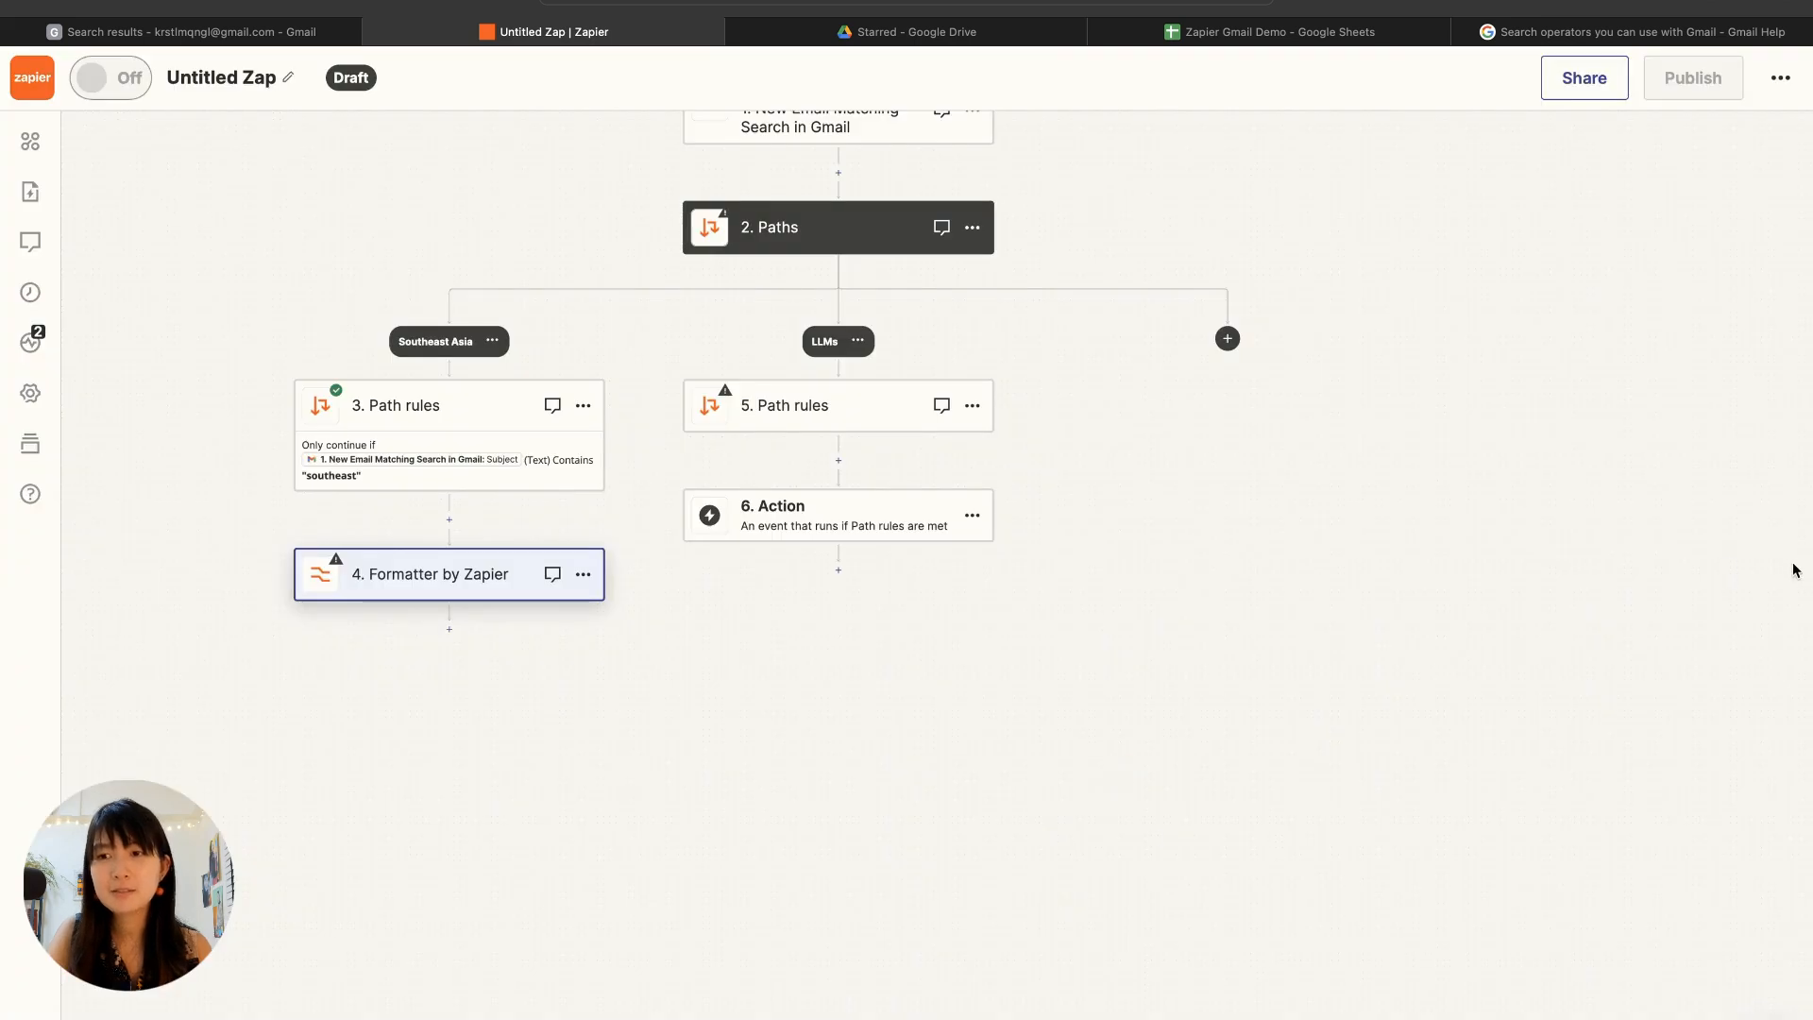
left_click(1565, 373)
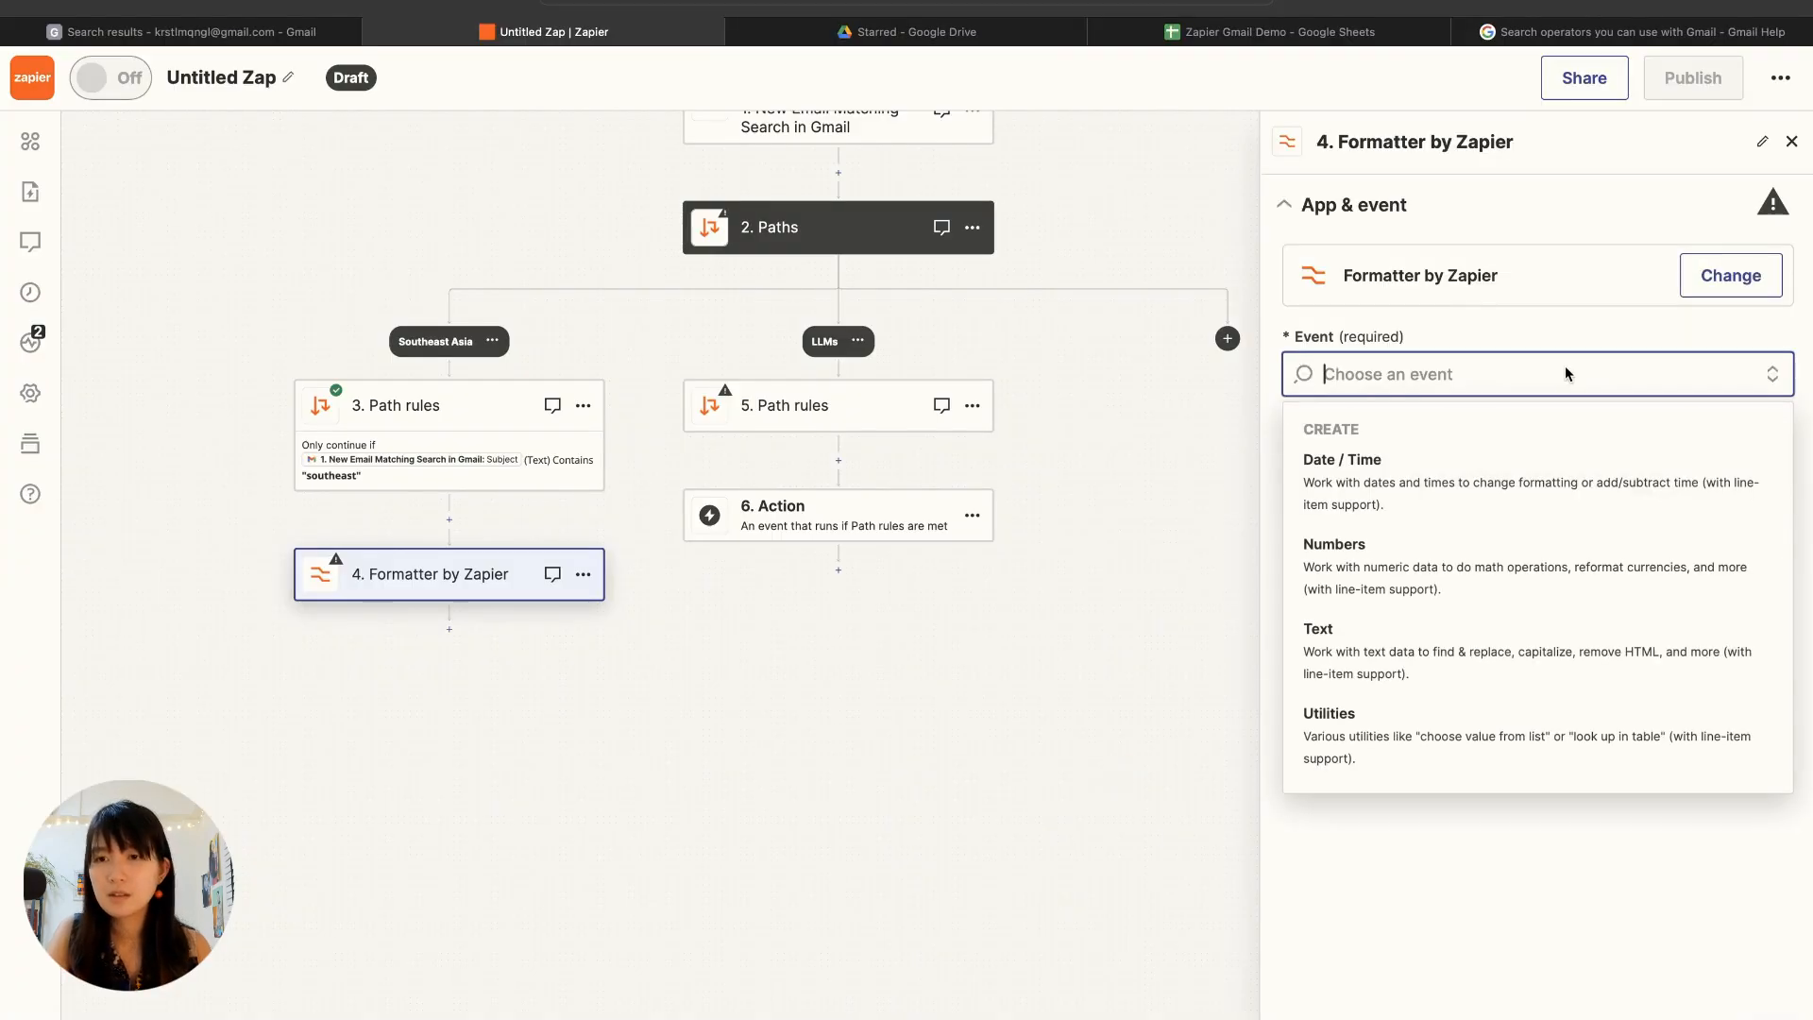
left_click(1471, 745)
left_click(1457, 487)
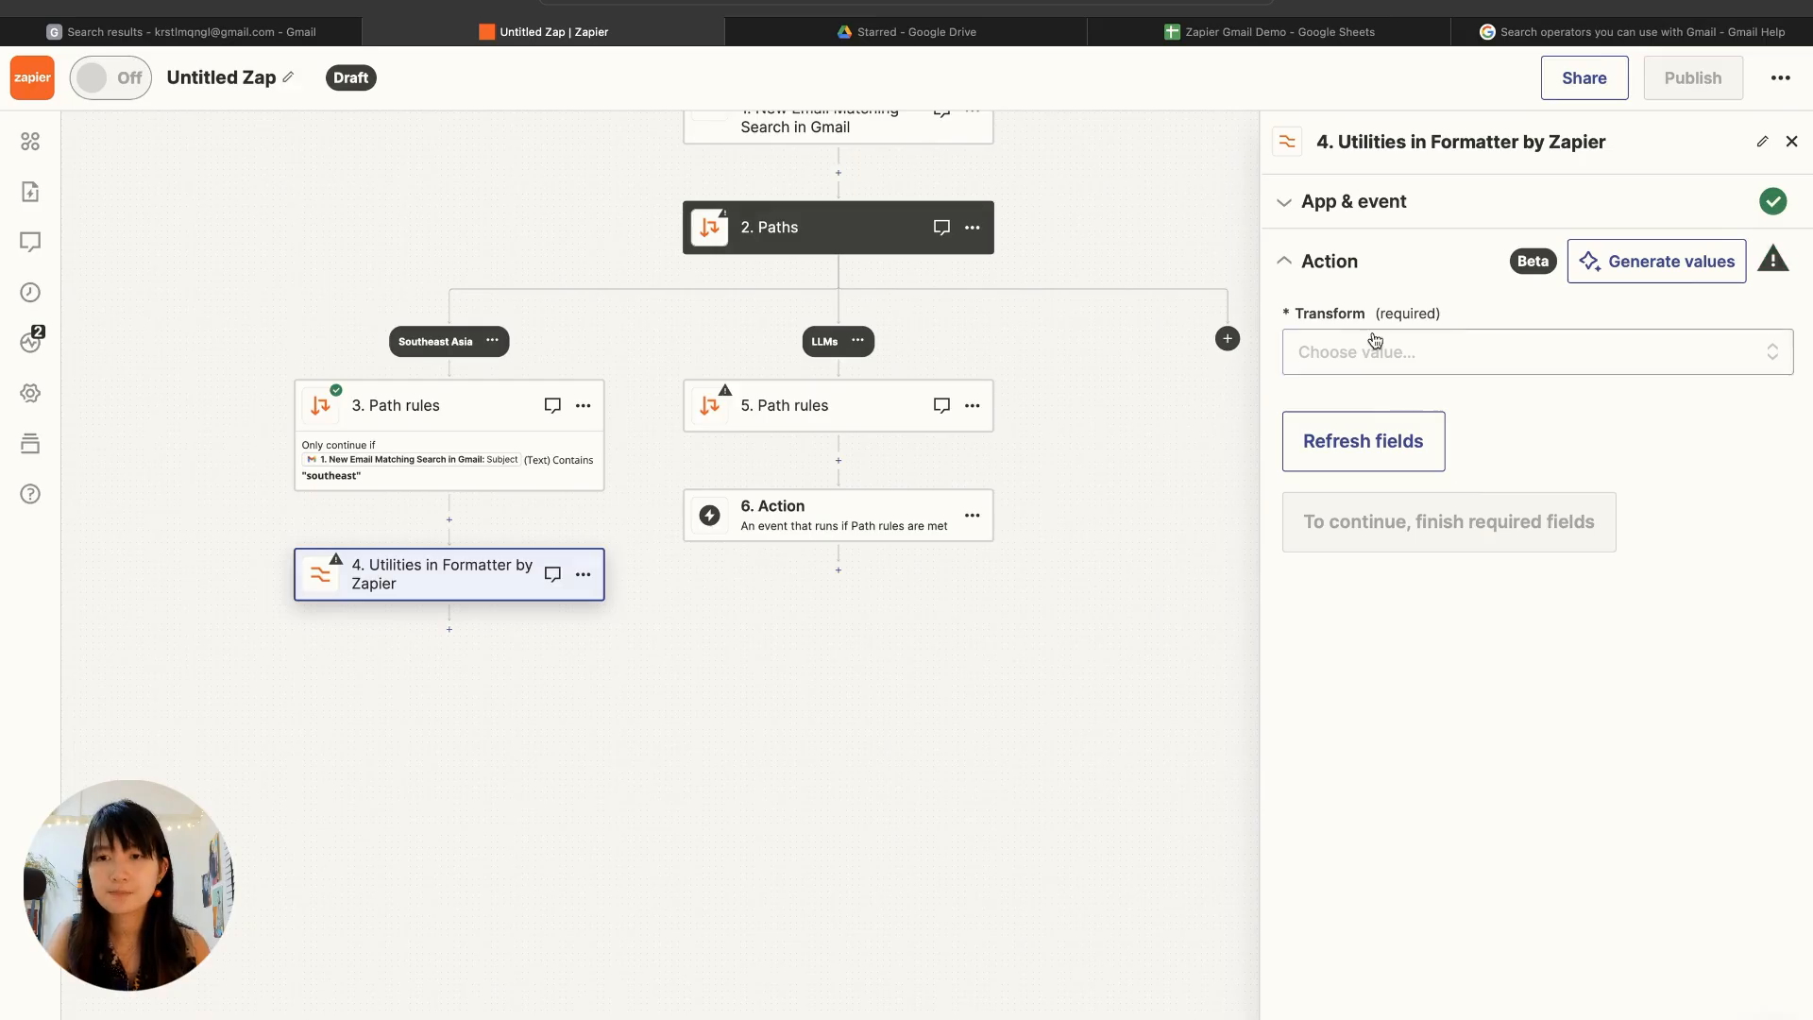
left_click(1376, 351)
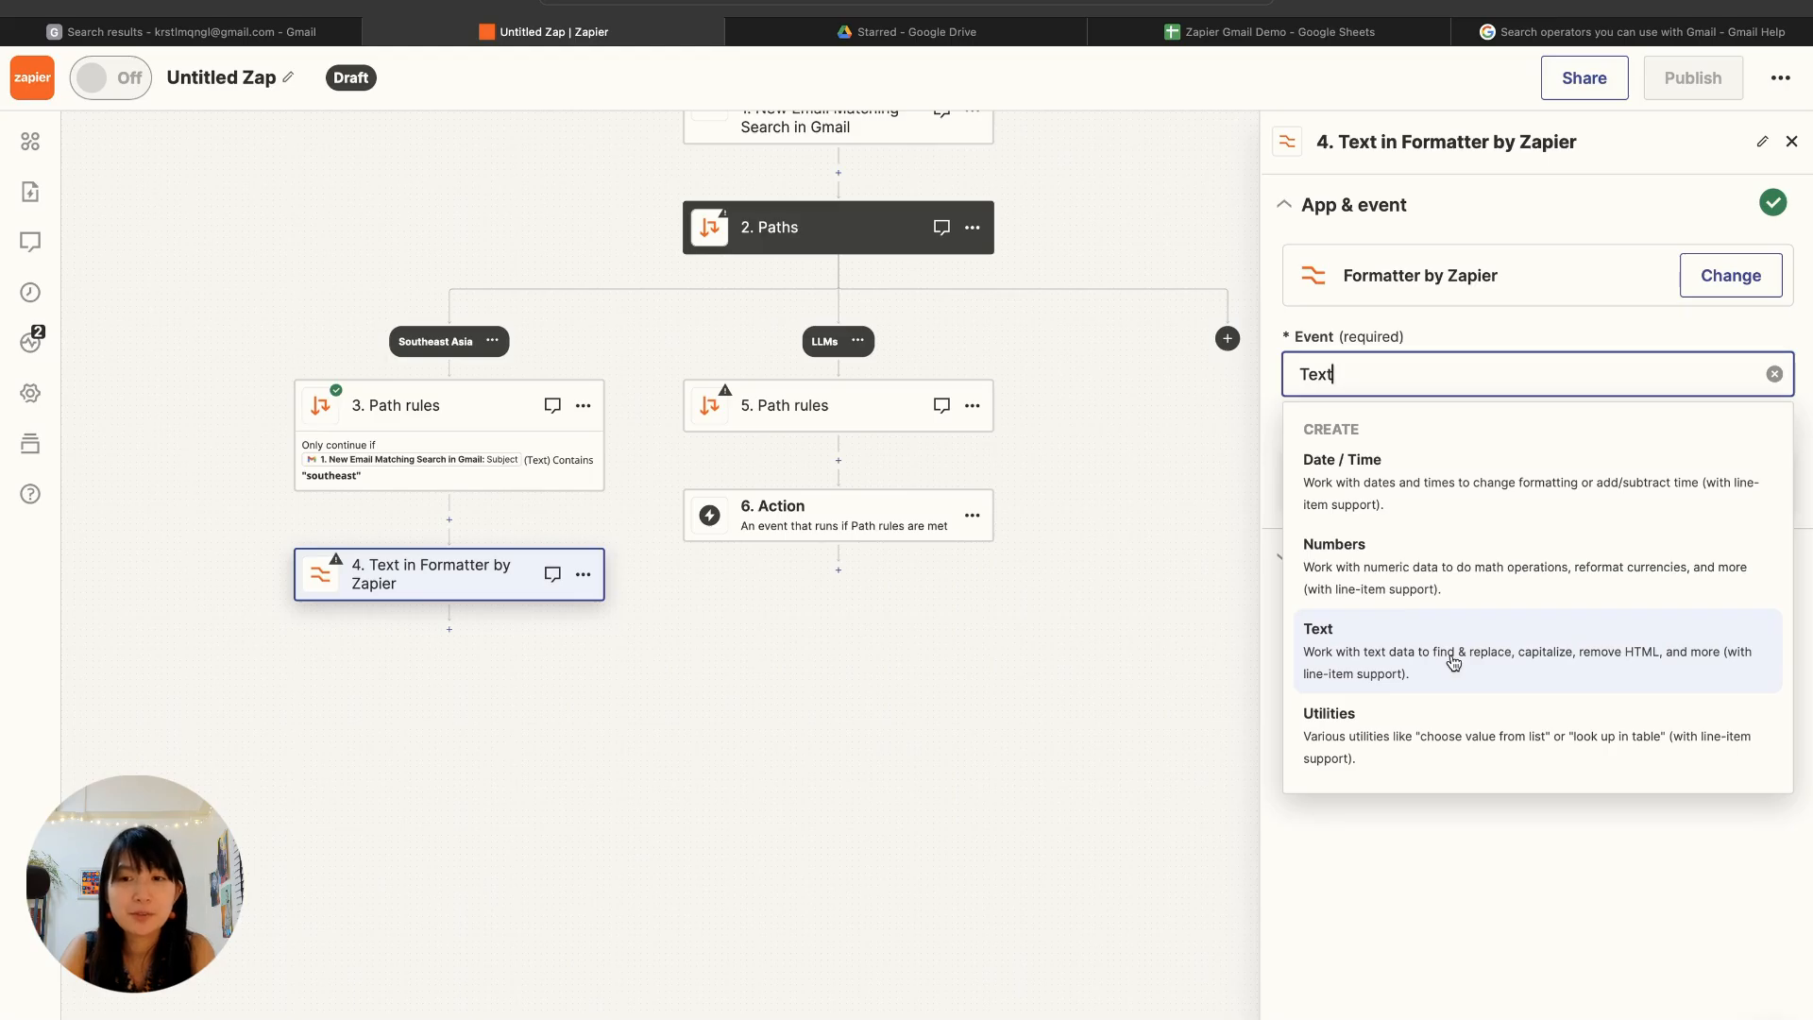
Step: Change the Formatter step's event to Text and set its transform to Extract Pattern
left_click(1452, 661)
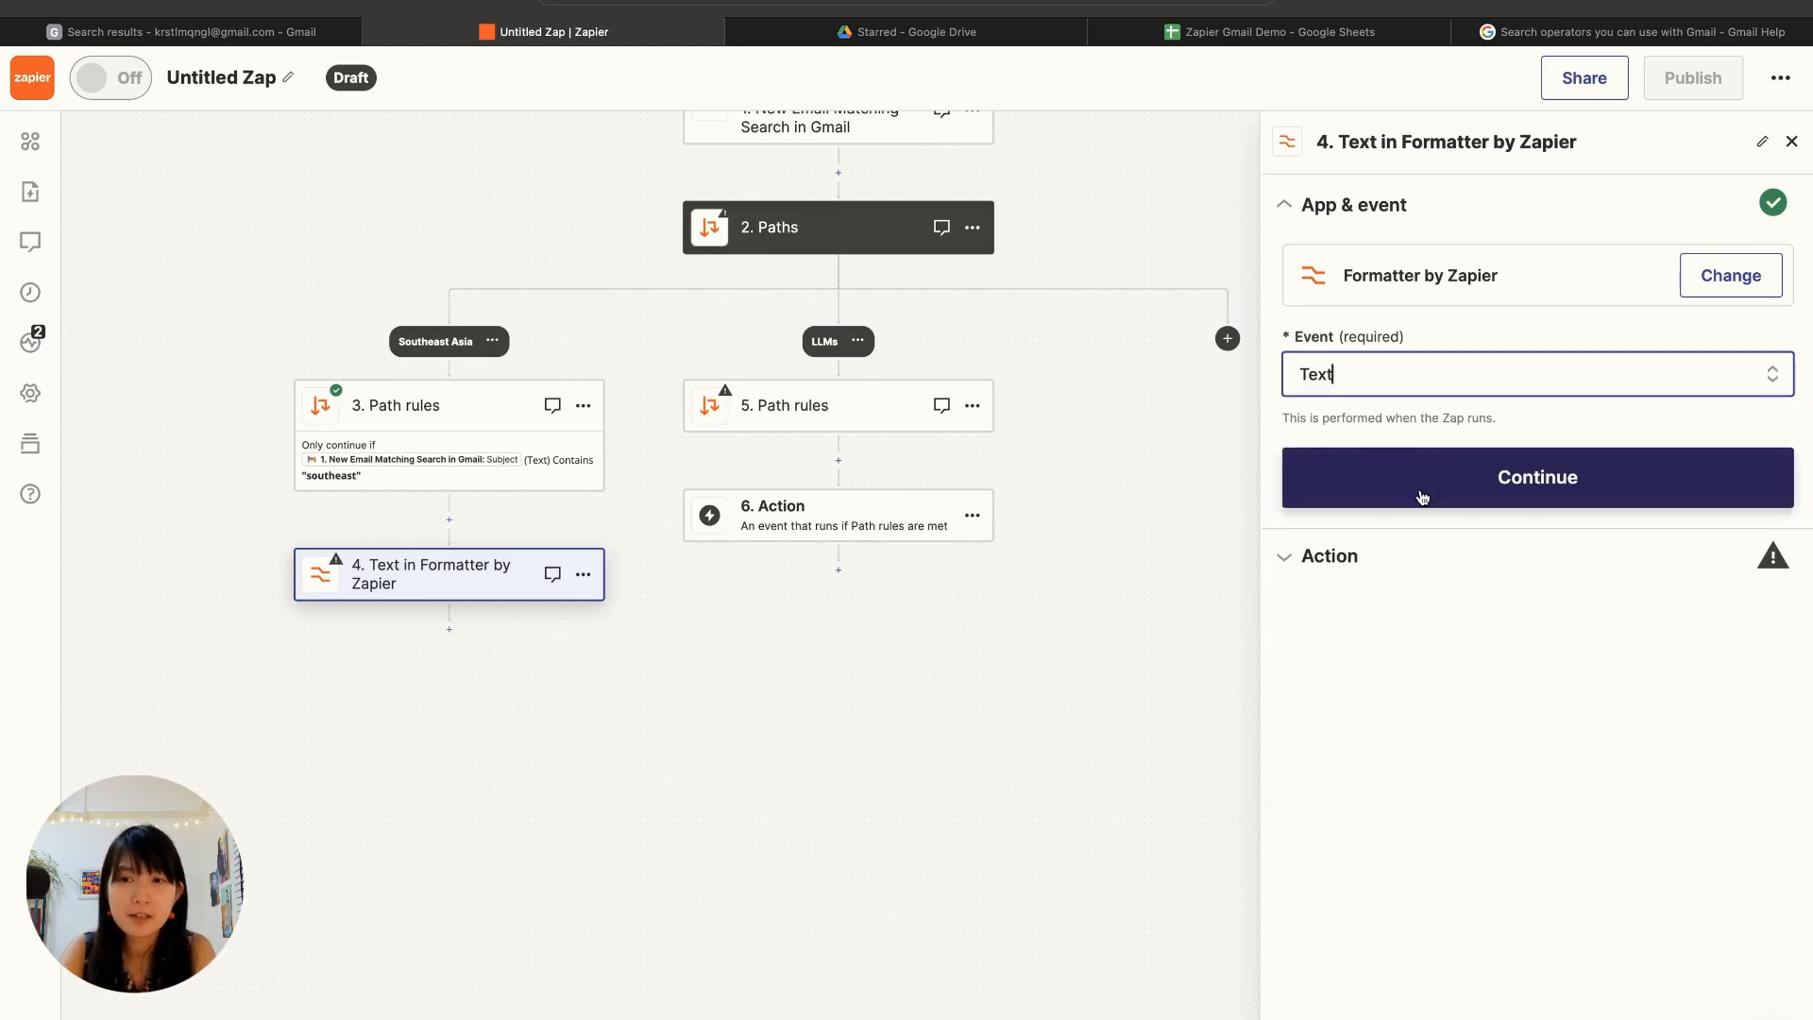
left_click(1419, 489)
left_click(1404, 355)
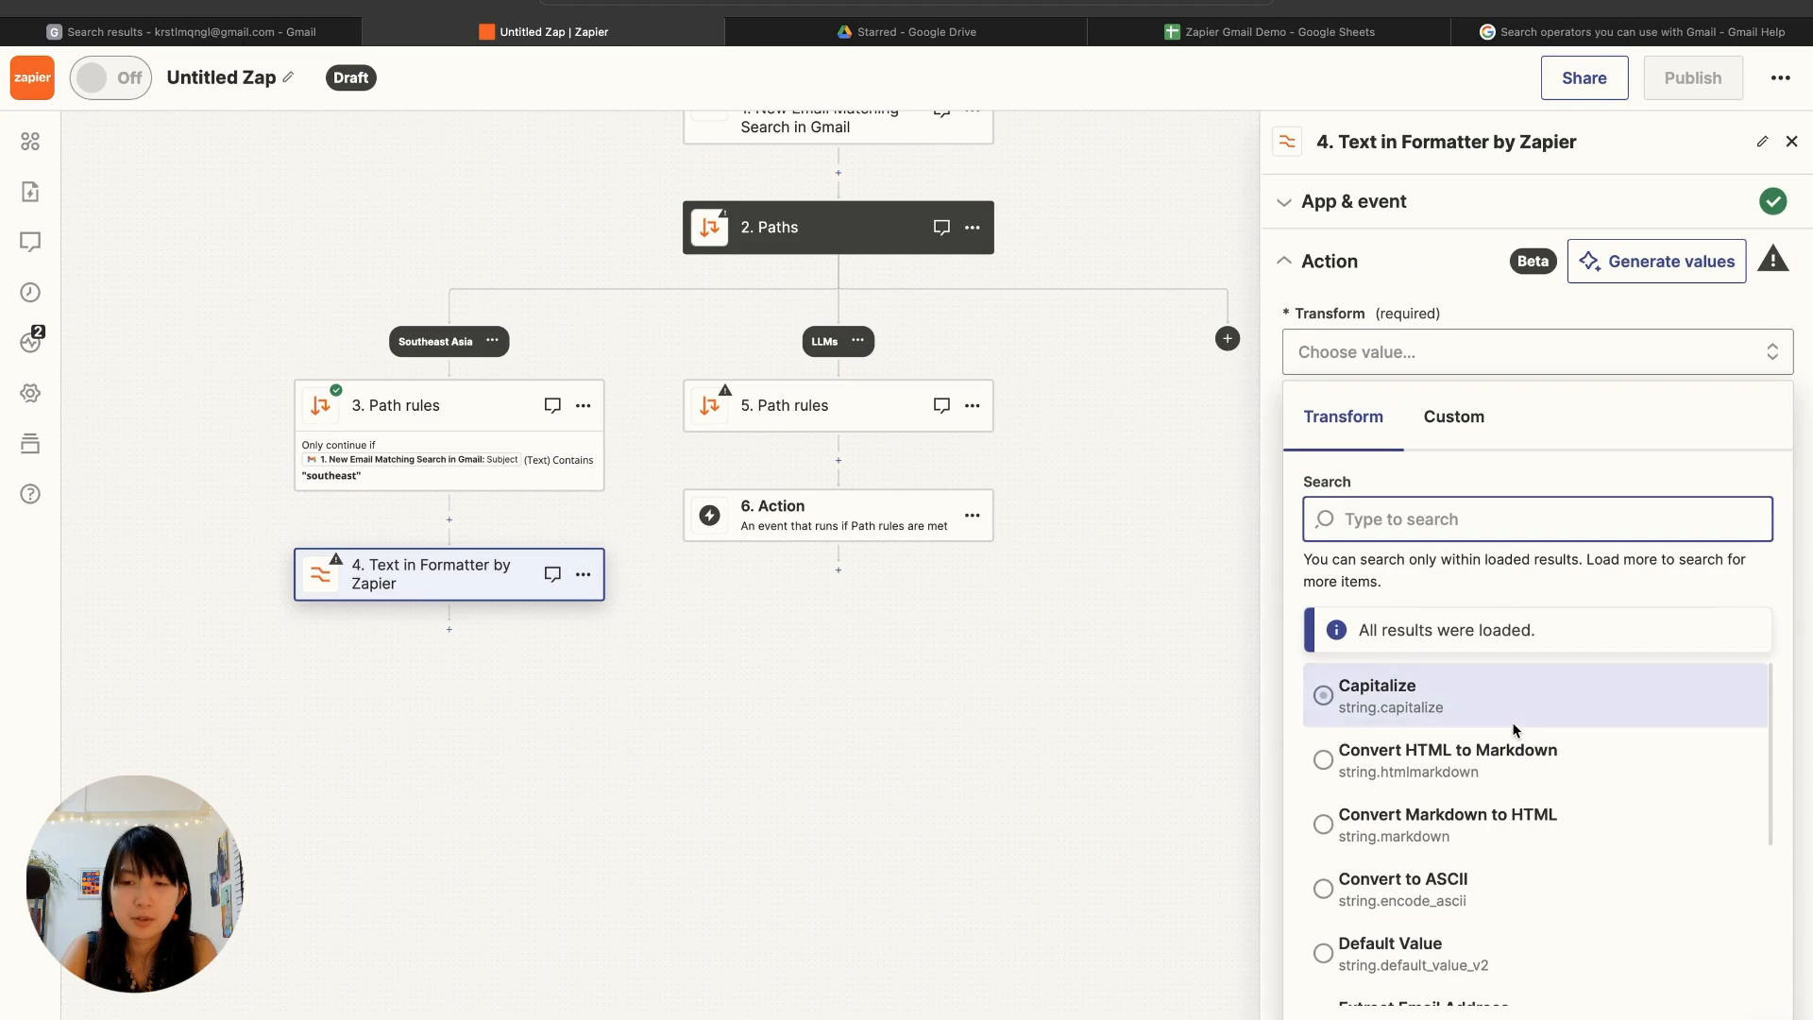
scroll(1492, 840, "down", 4)
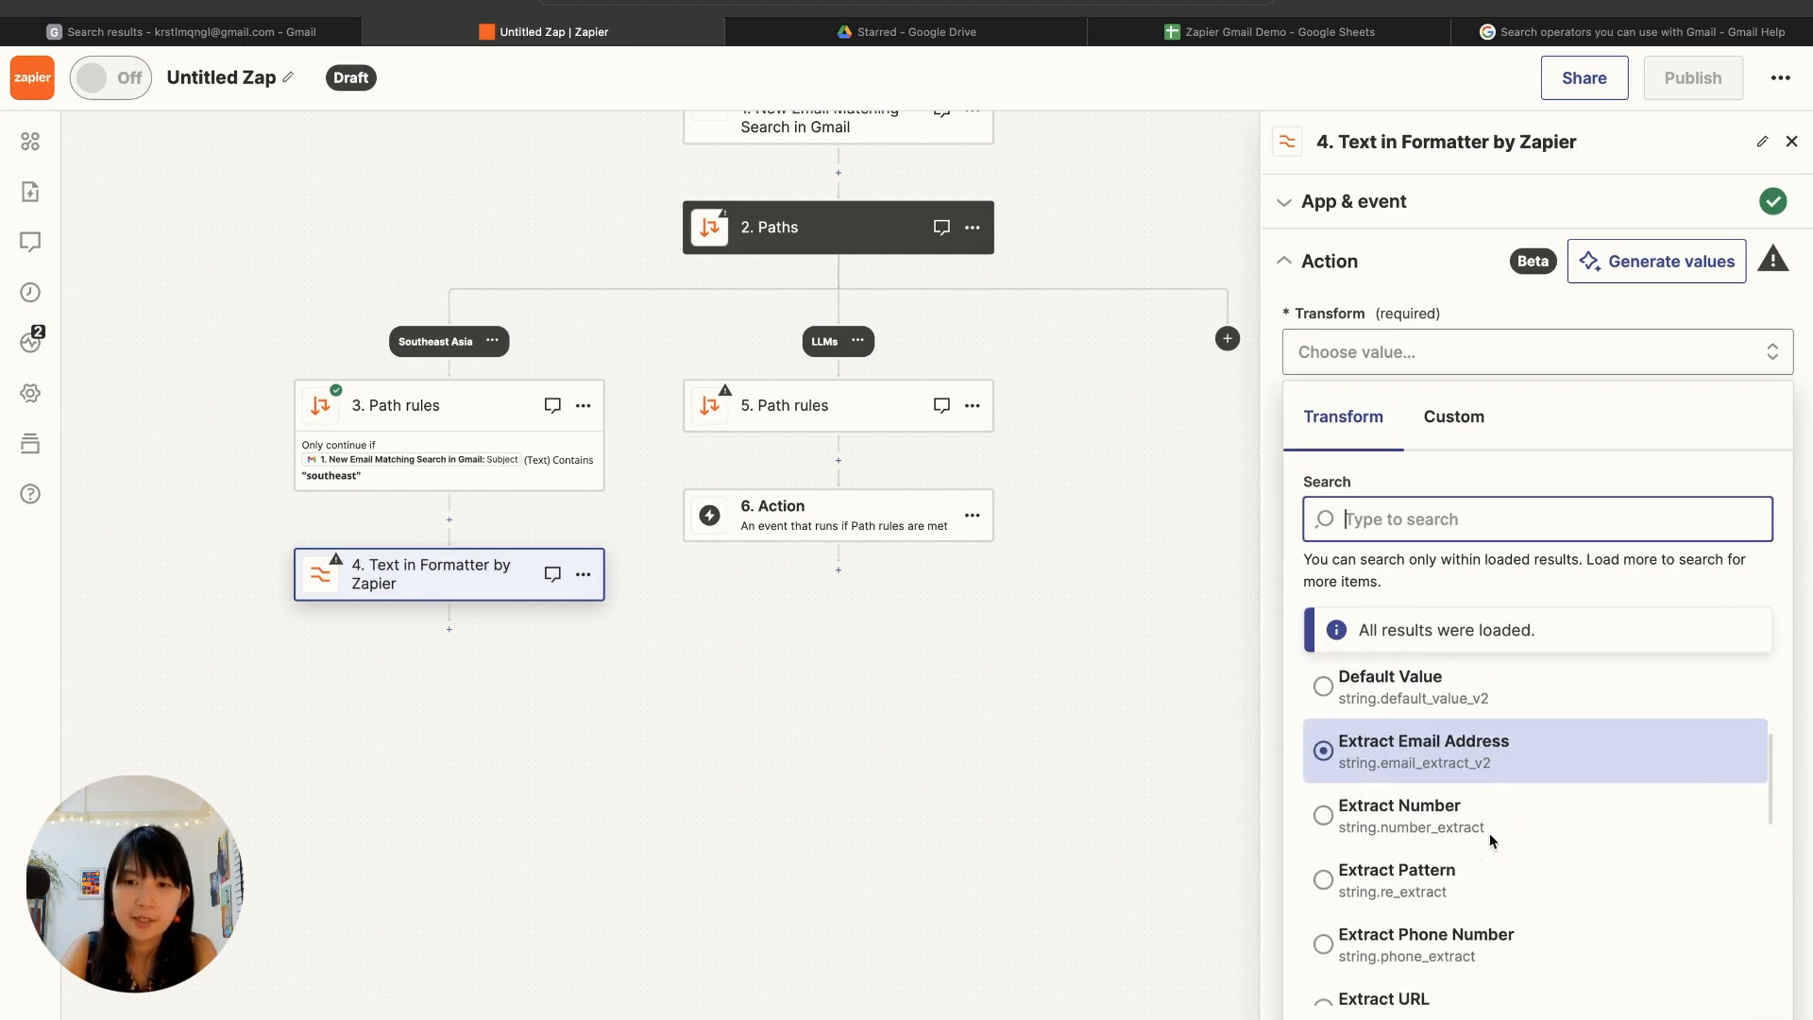
left_click(1488, 833)
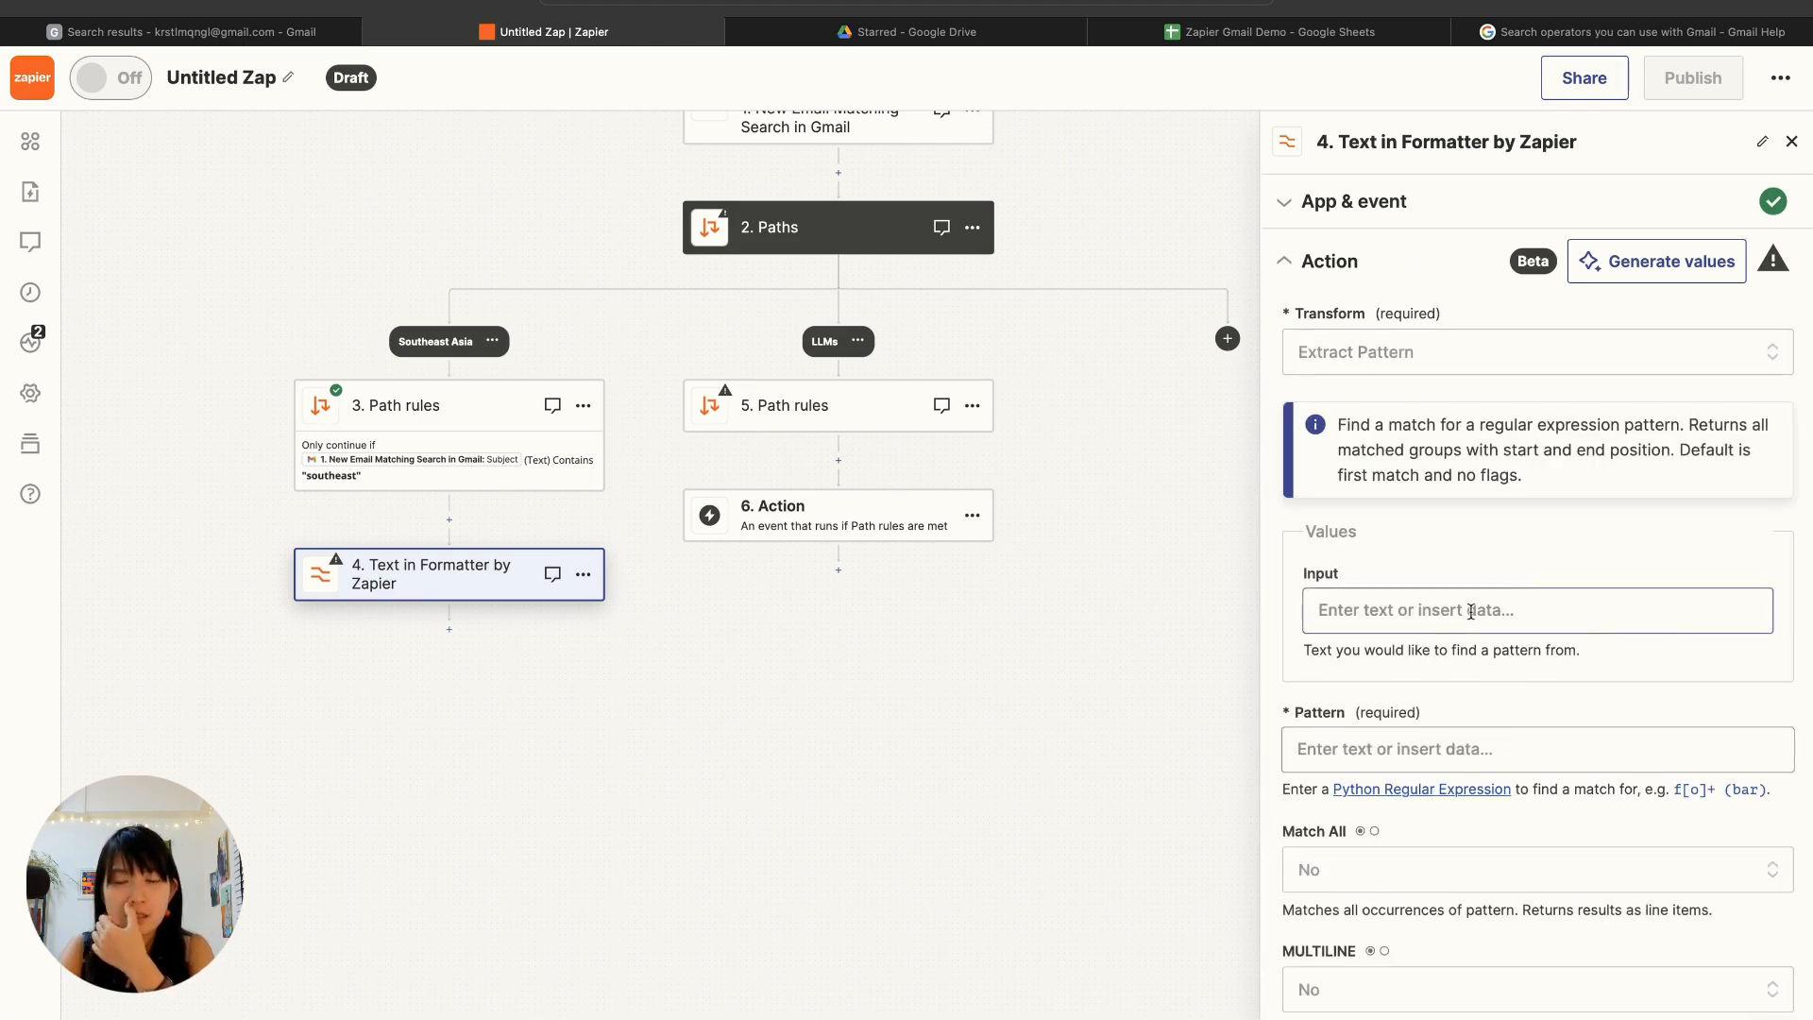
Step: Use the Gmail trigger's Body Plain as the input for the pattern extraction
left_click(1470, 611)
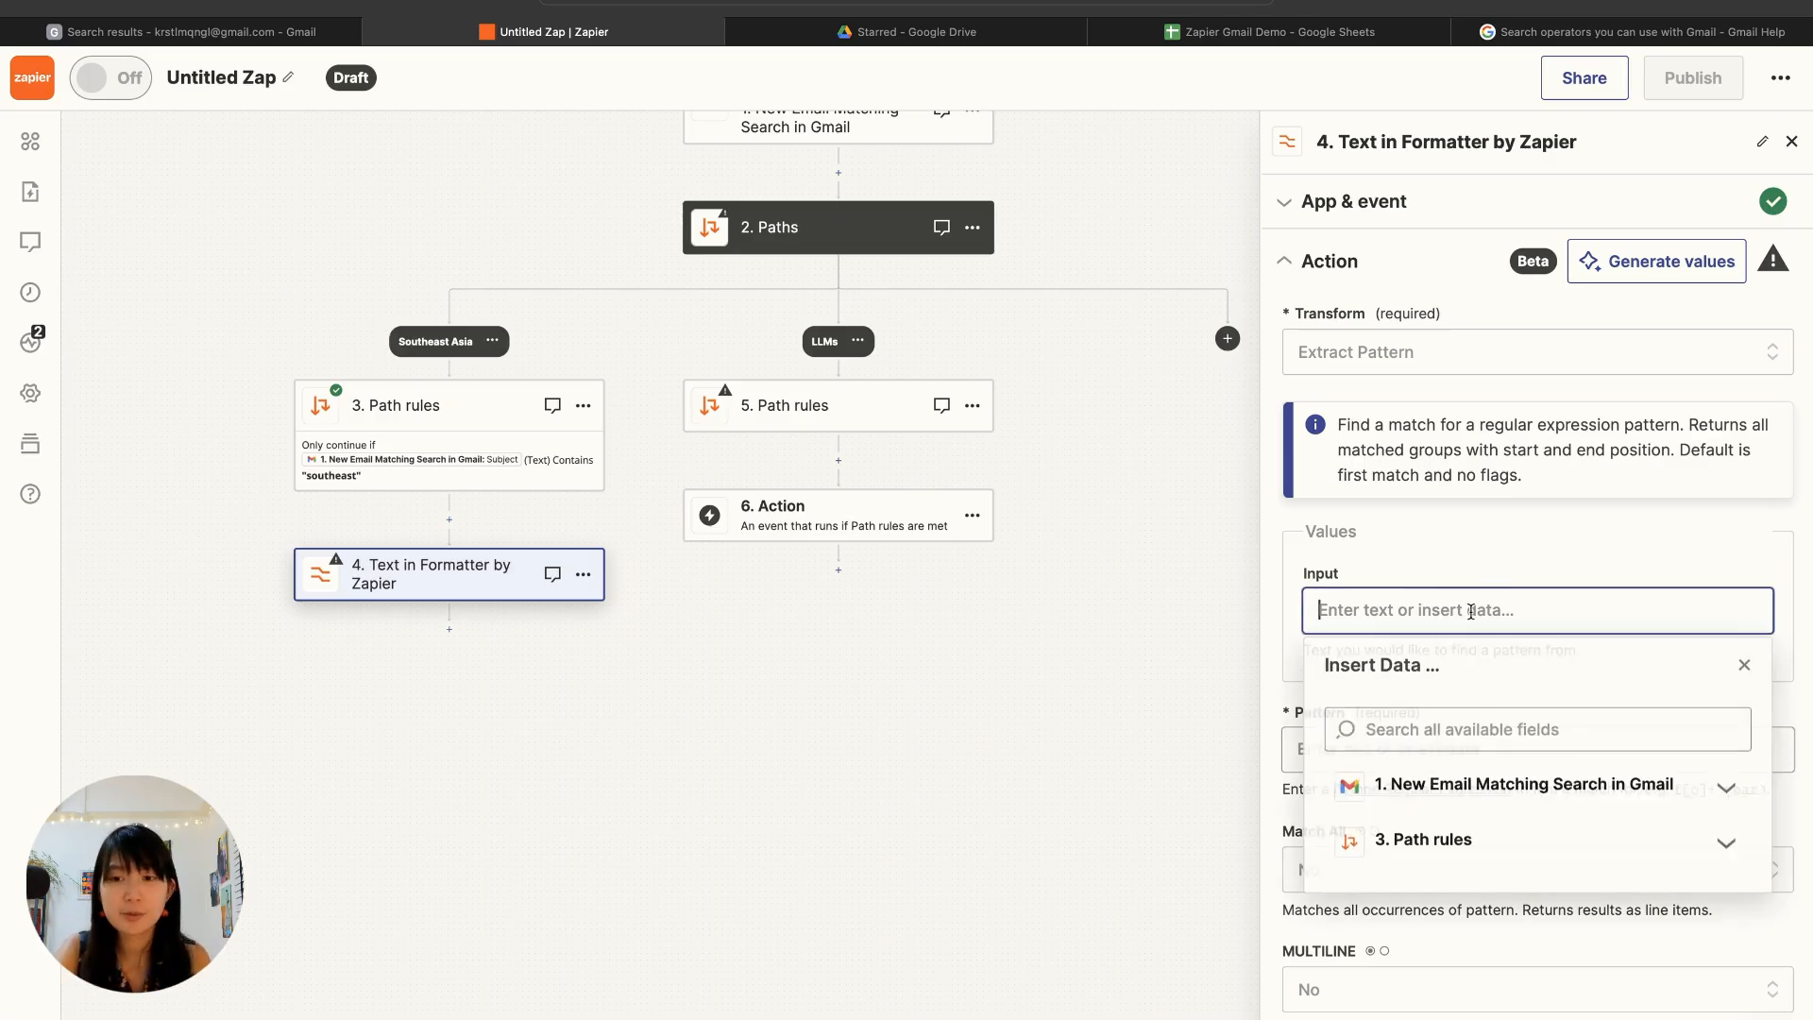
left_click(1439, 807)
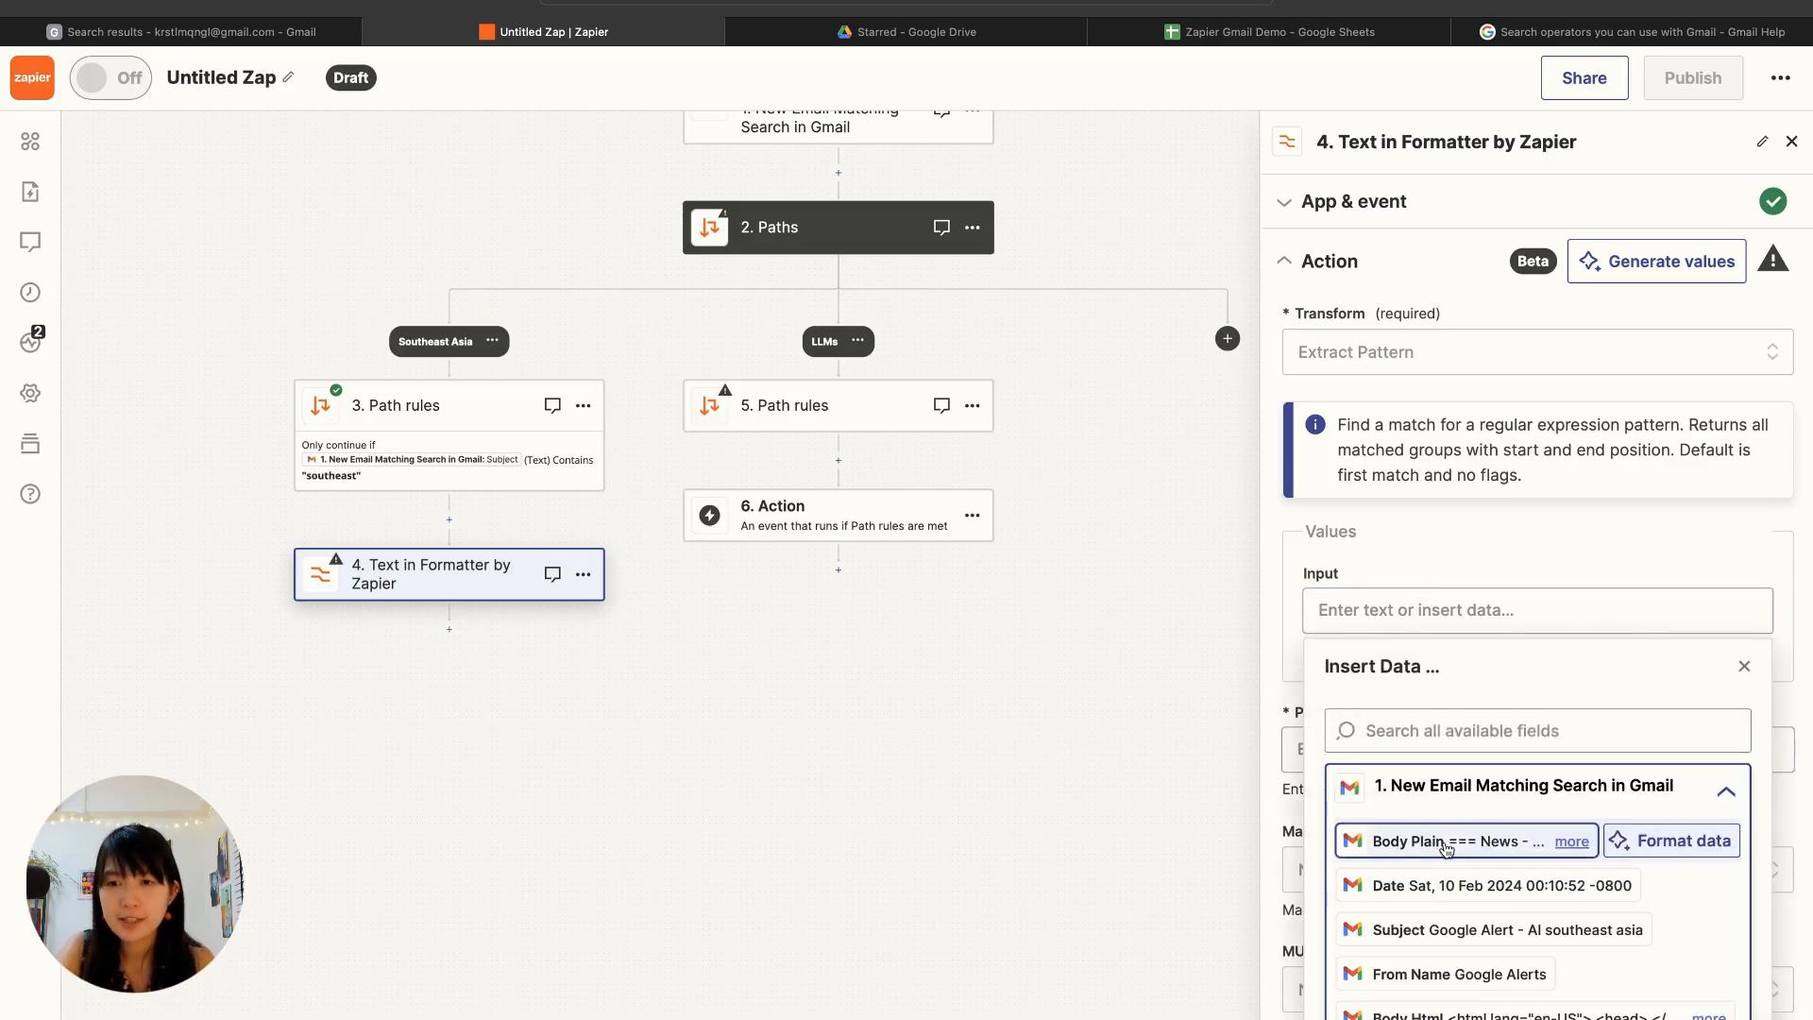
left_click(1397, 840)
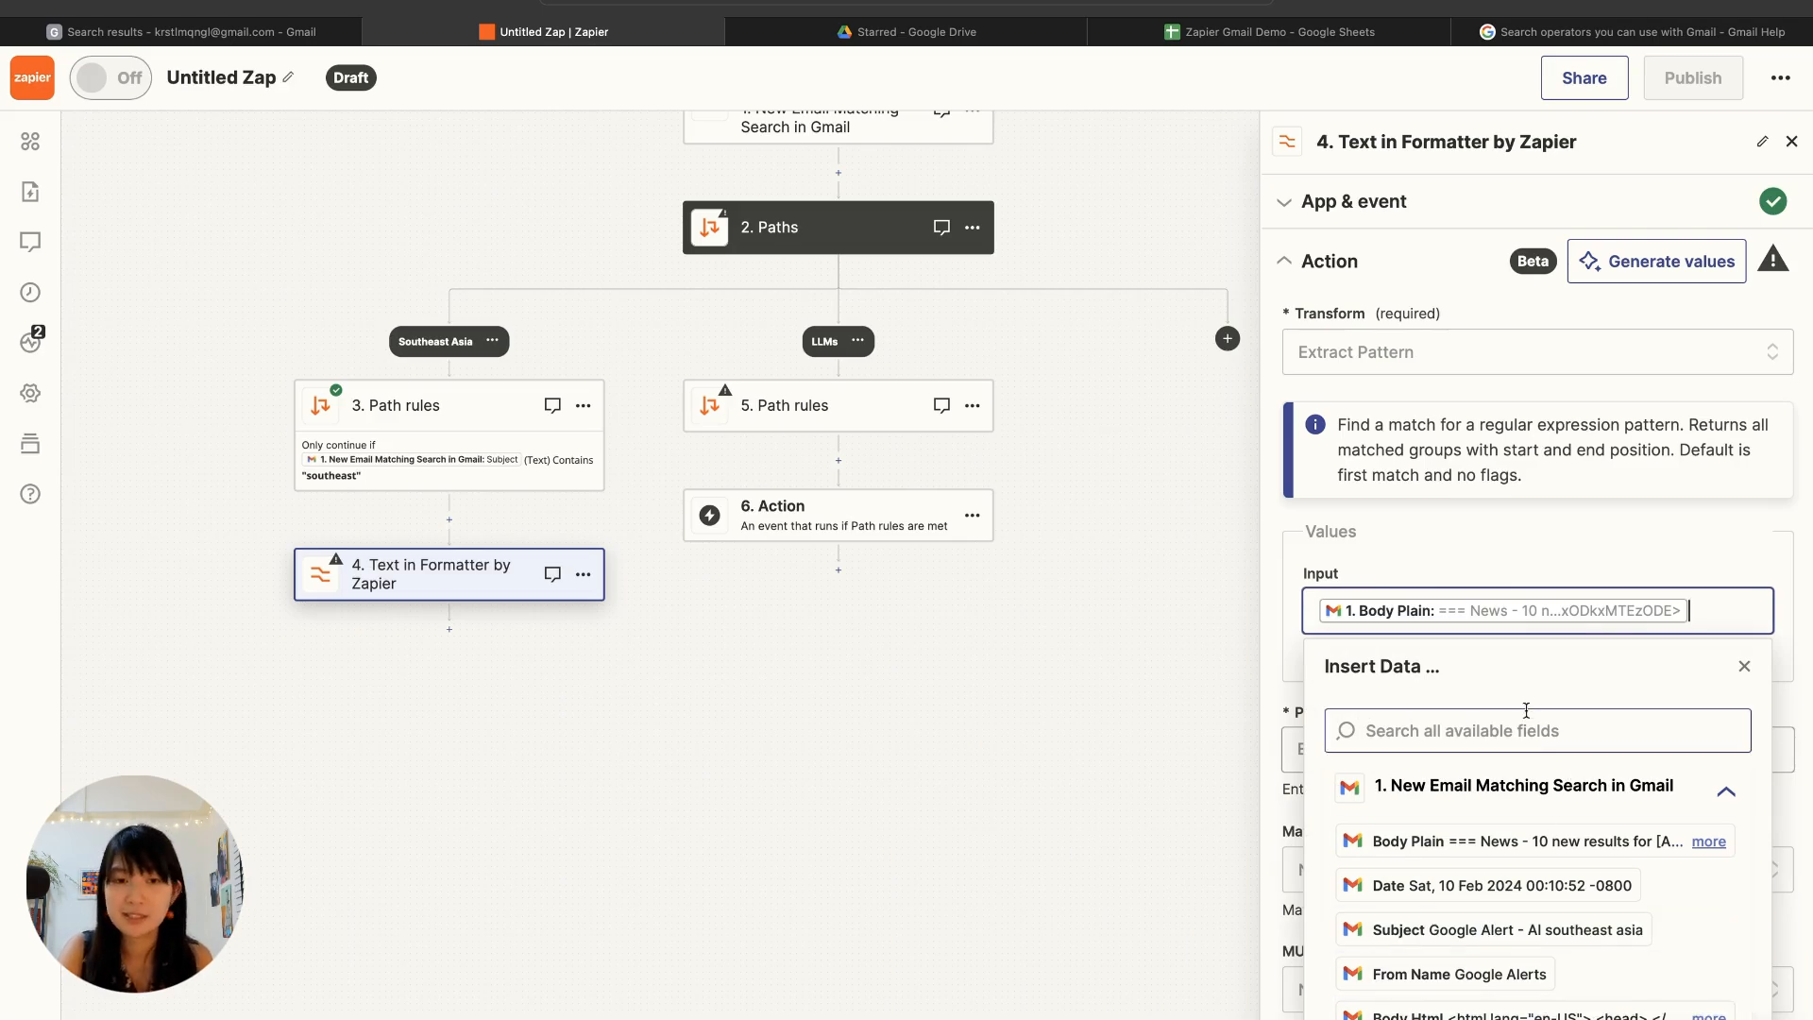
left_click(1518, 557)
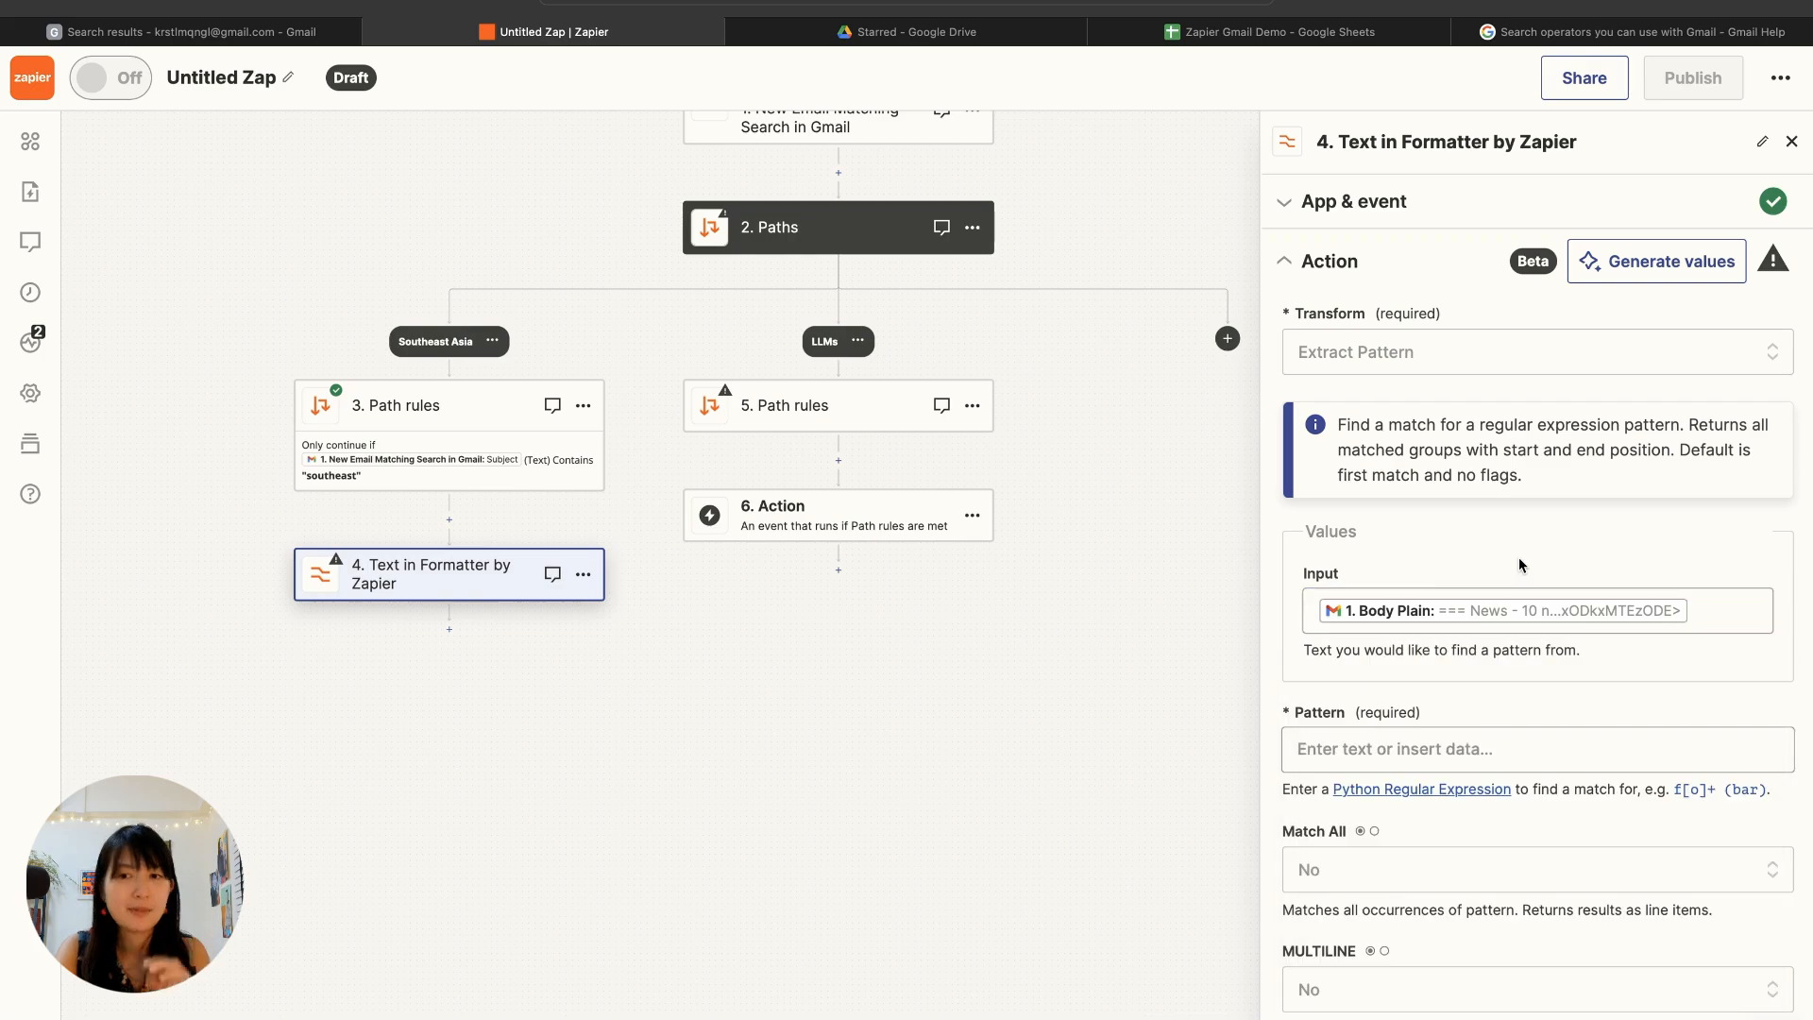
Step: Enter the regular expression https?://[^\s]+ as the pattern to extract
left_click(1429, 751)
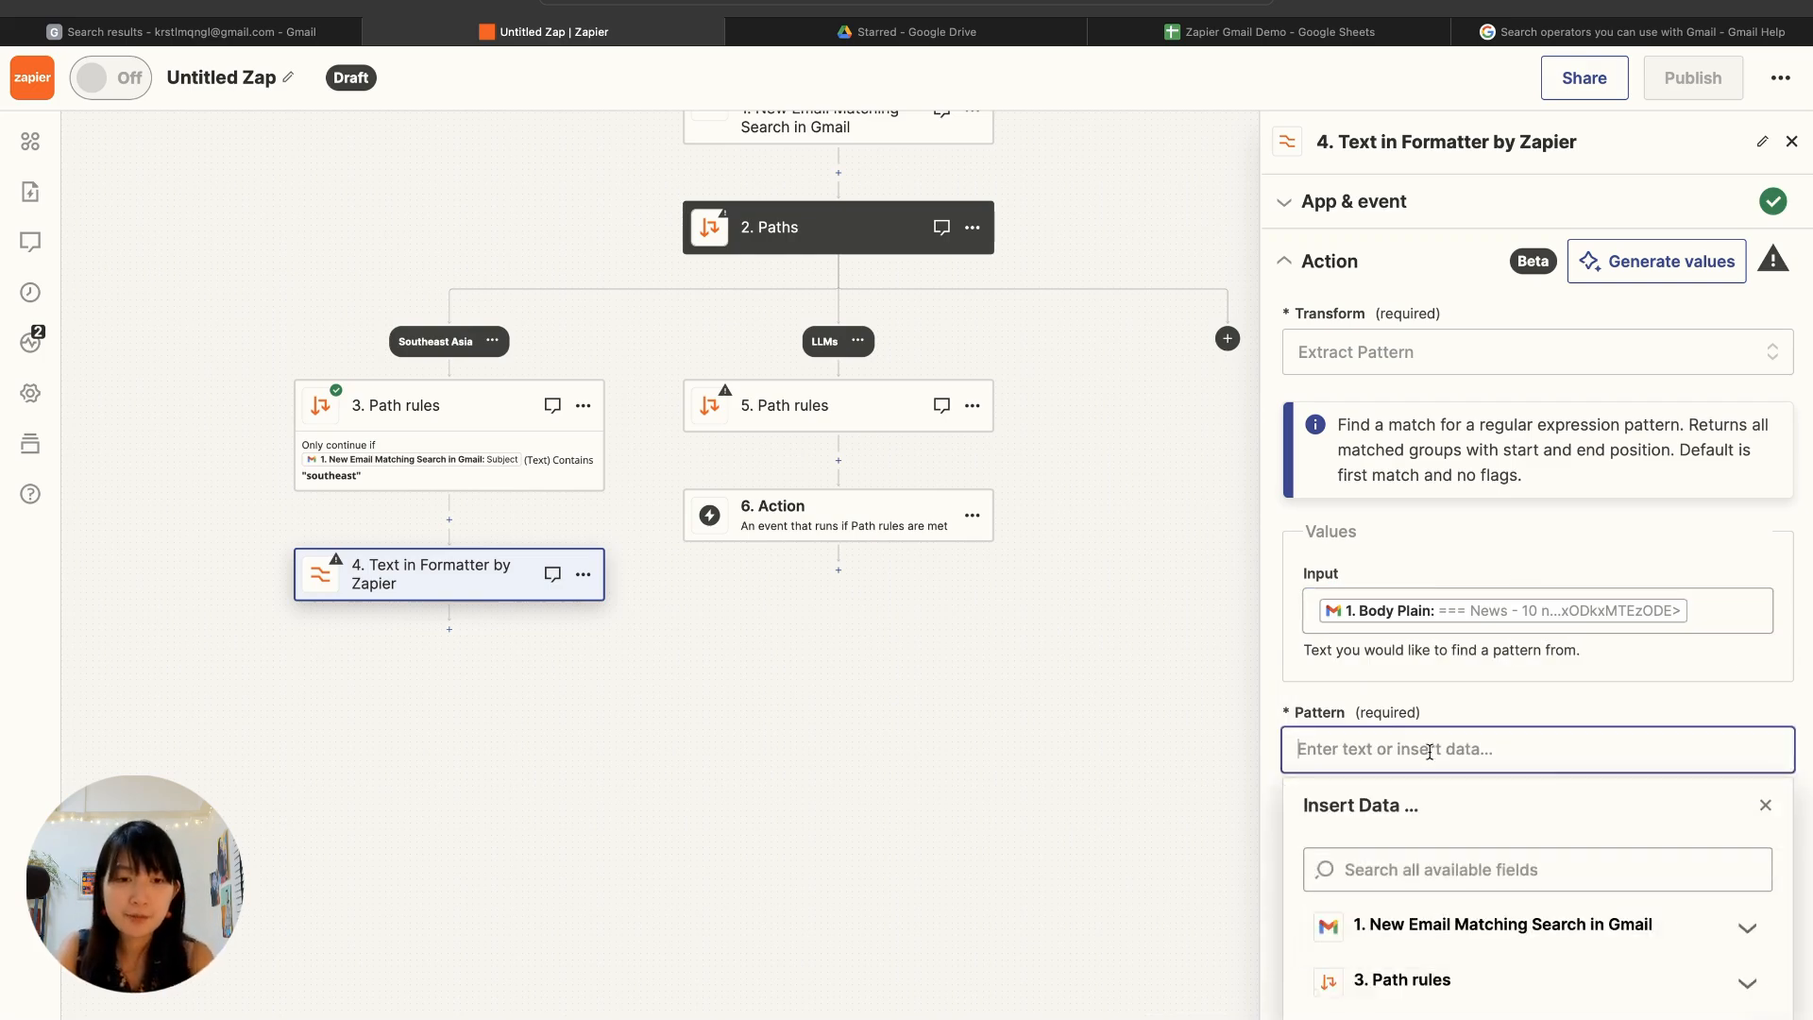
type("http.?://[^\\s]+")
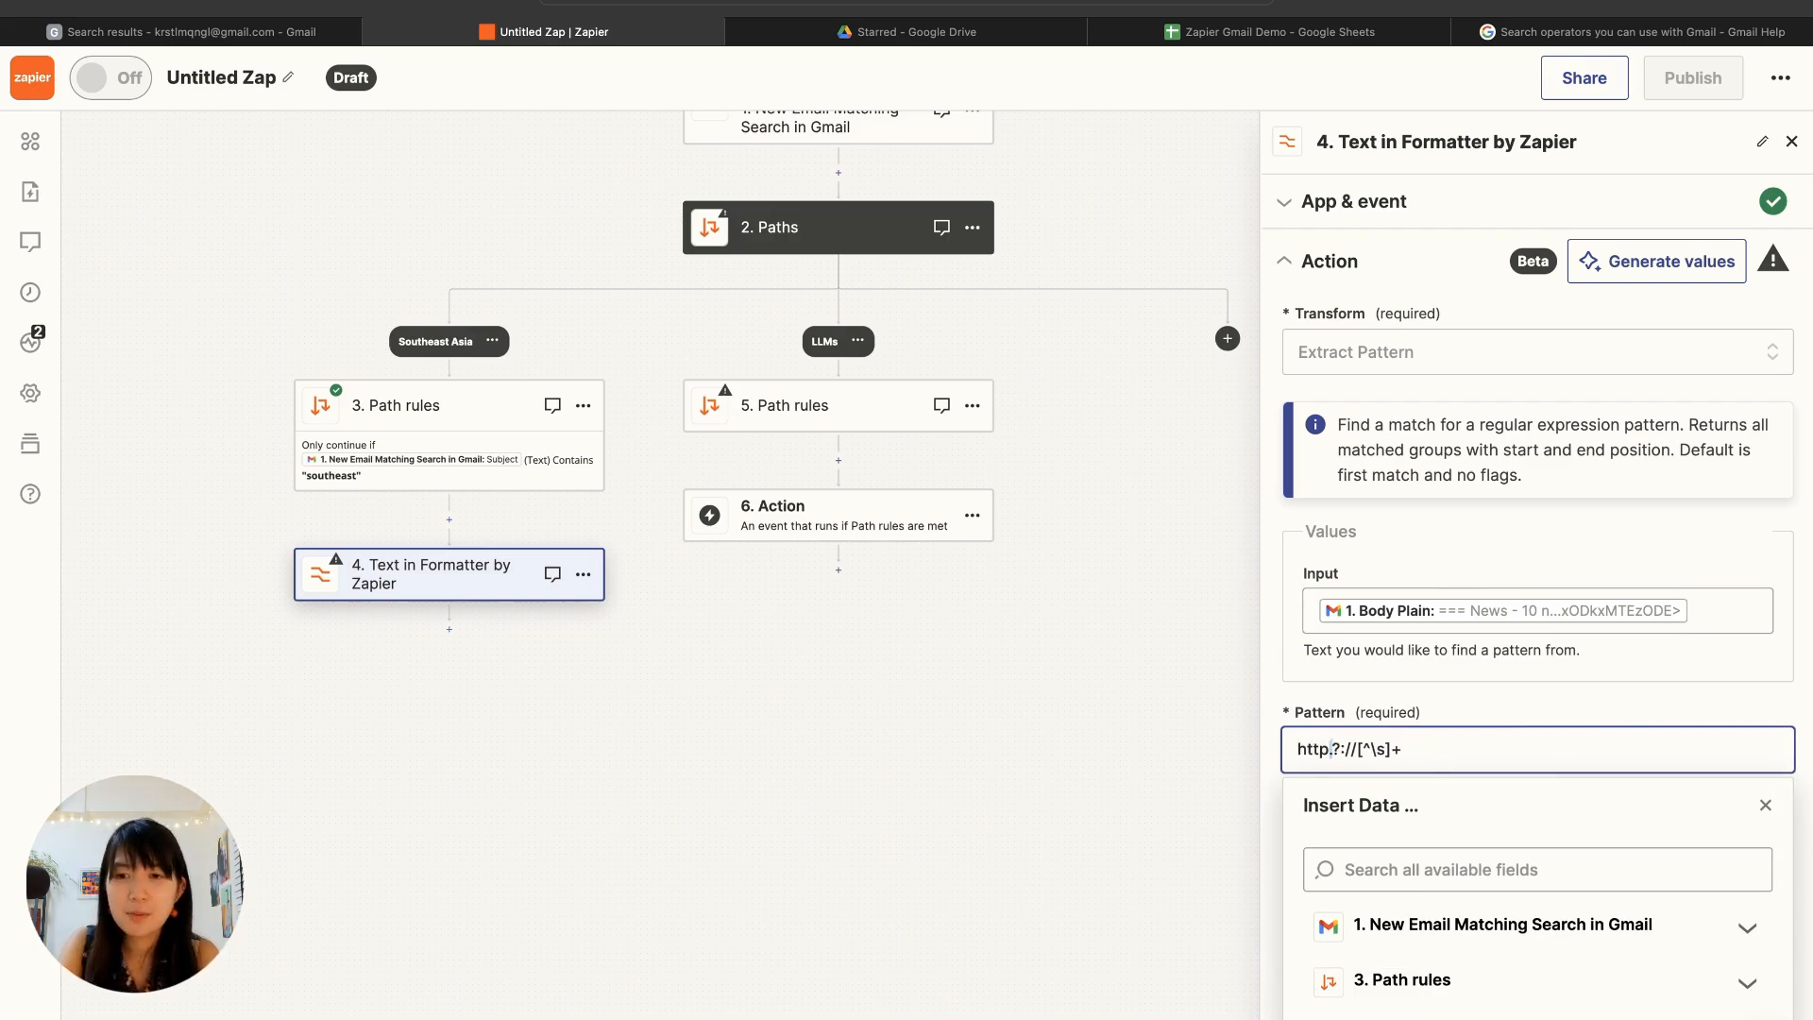
key("BackSpace")
type("s")
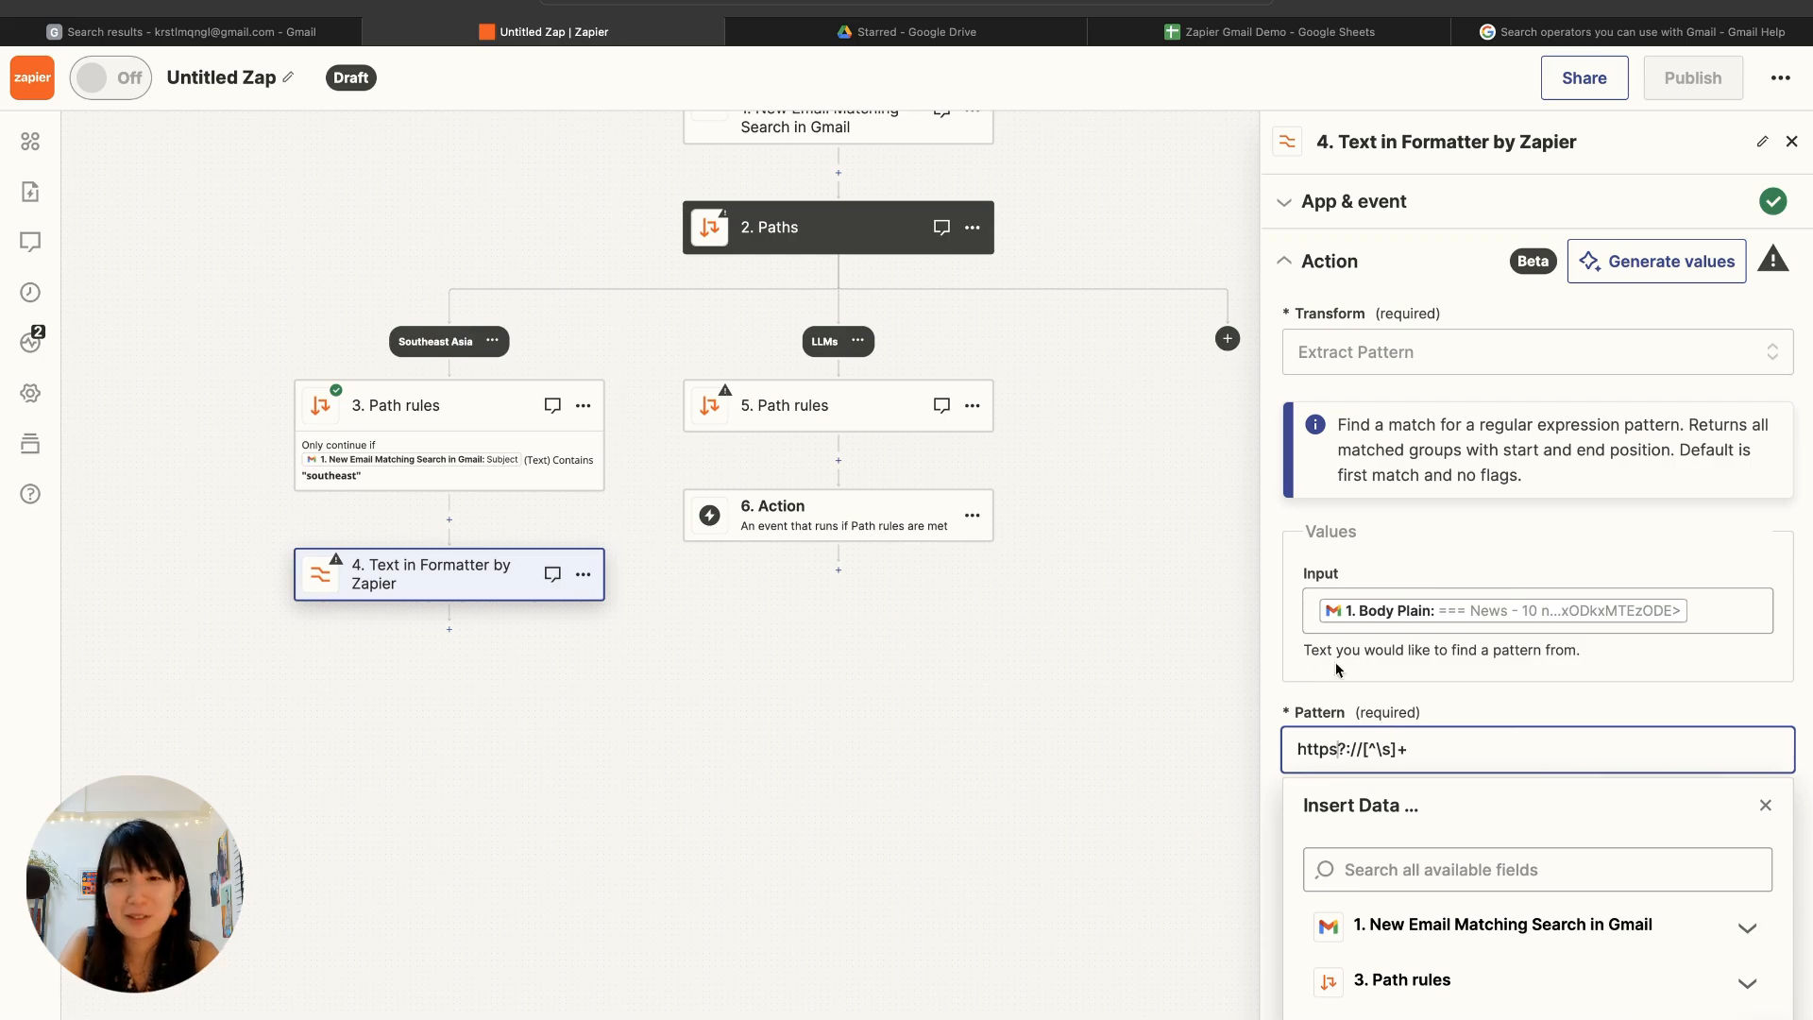
left_click(1275, 649)
scroll(1383, 746, "down", 2)
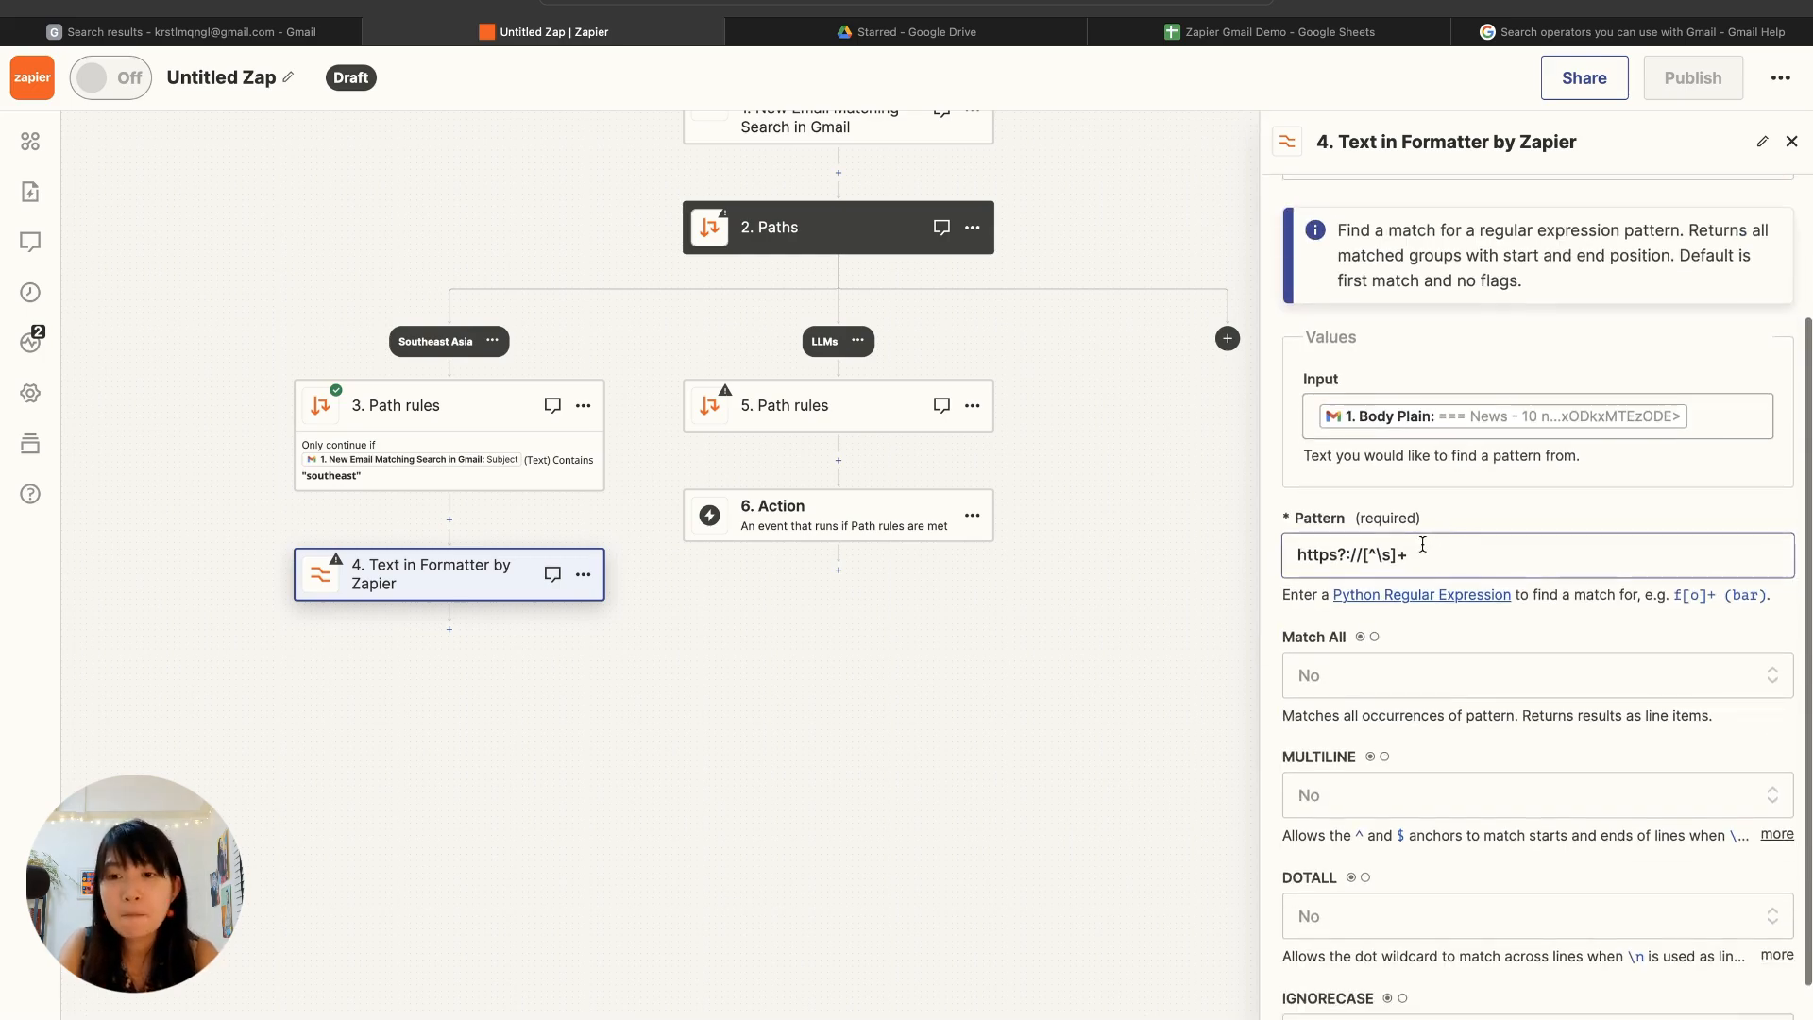
scroll(1308, 563, "up", 5)
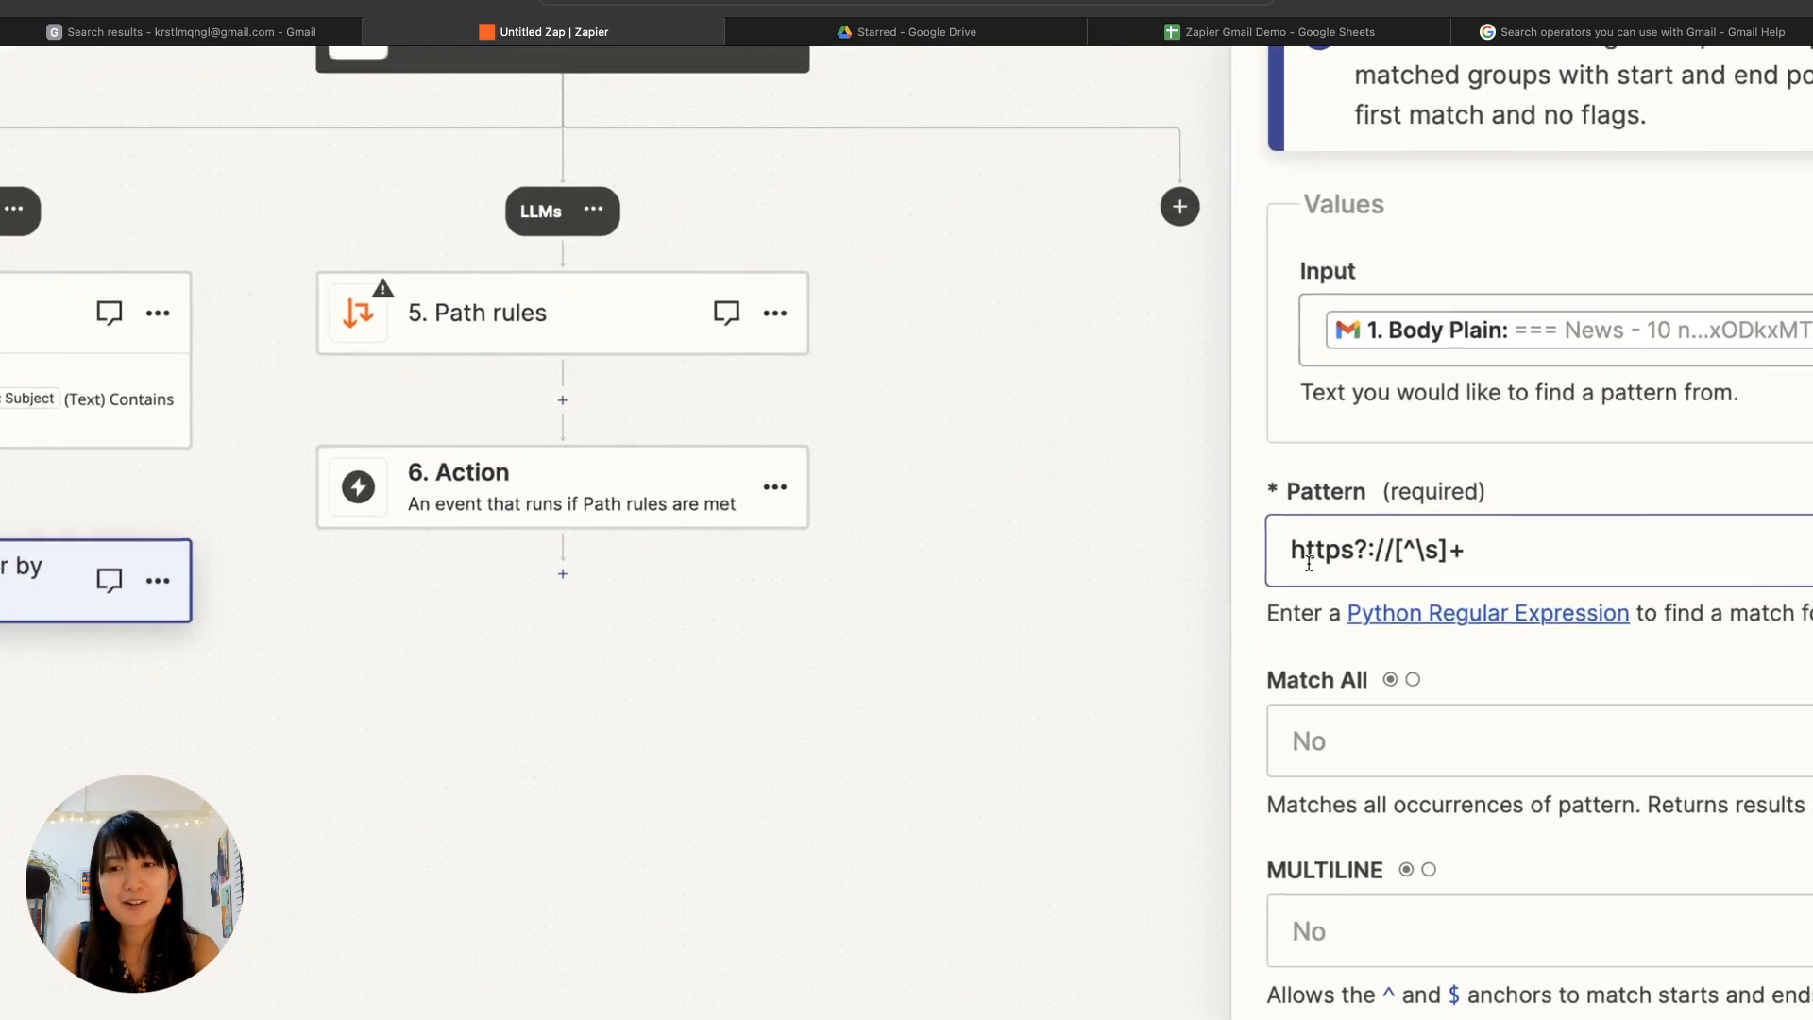
scroll(1308, 563, "right", 4)
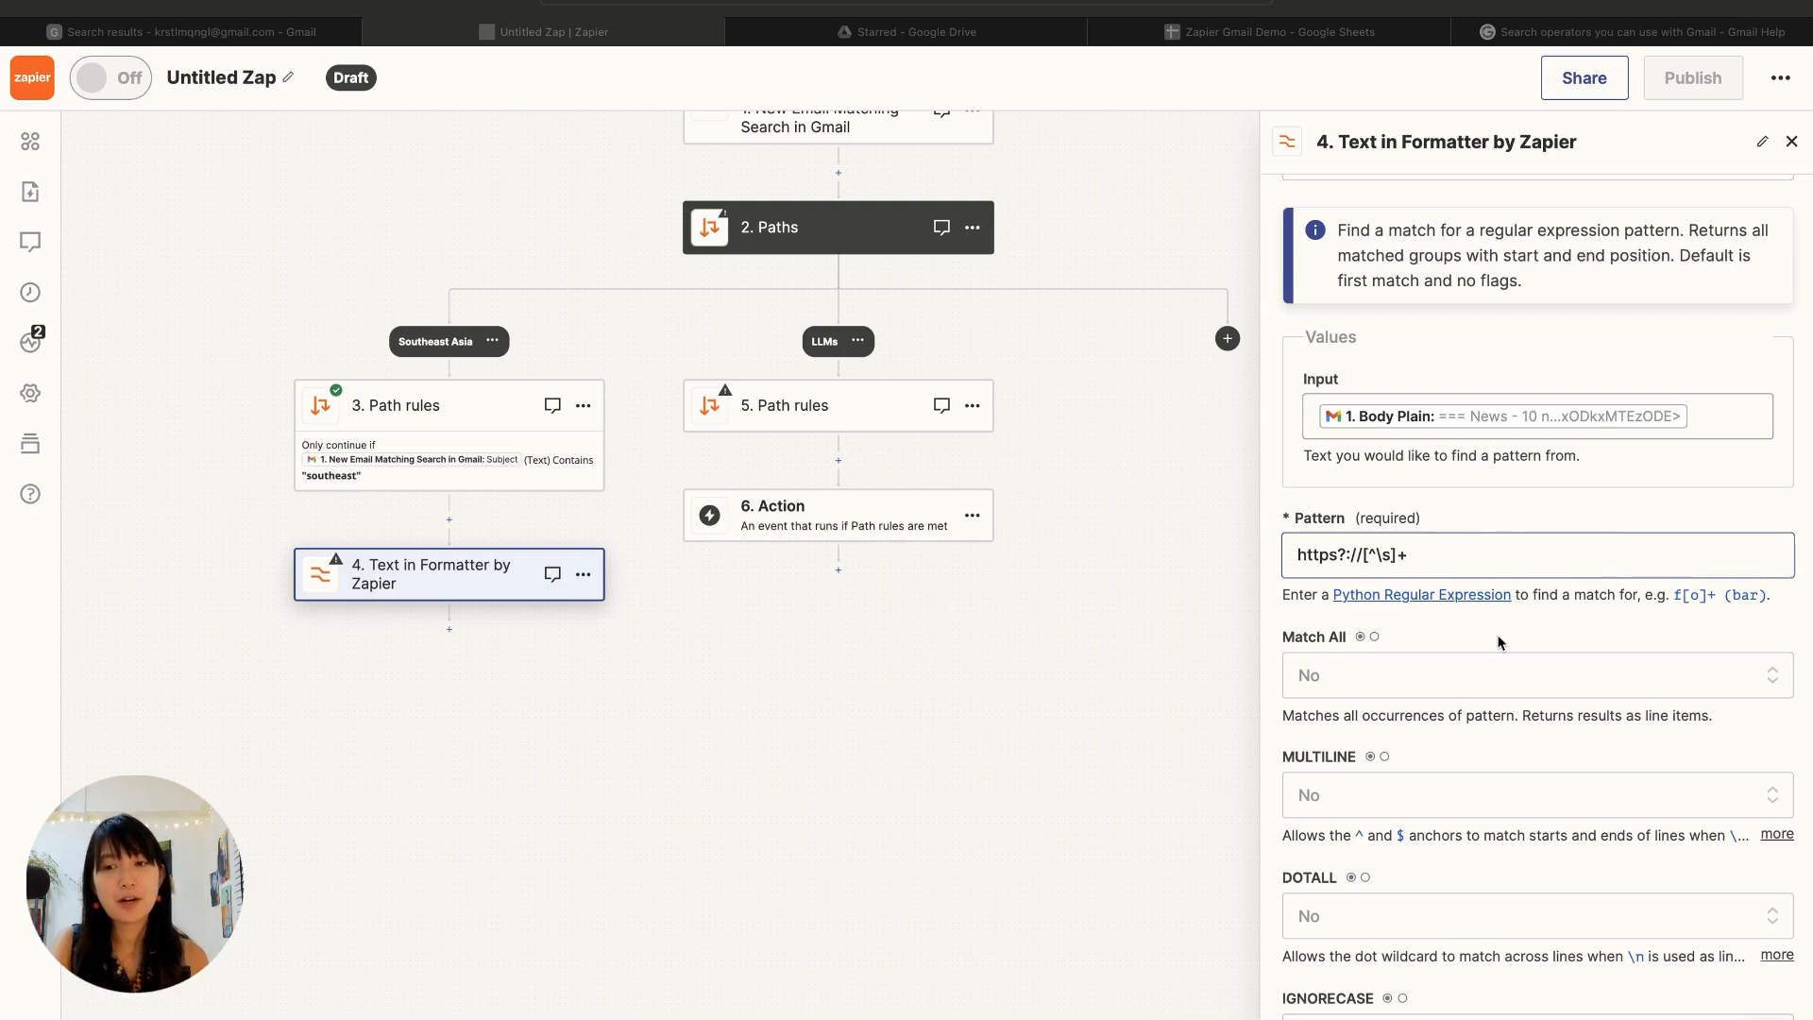
Step: Set Match All, MULTILINE and DOTALL to Yes for the pattern extraction
scroll(1499, 642, "down", 3)
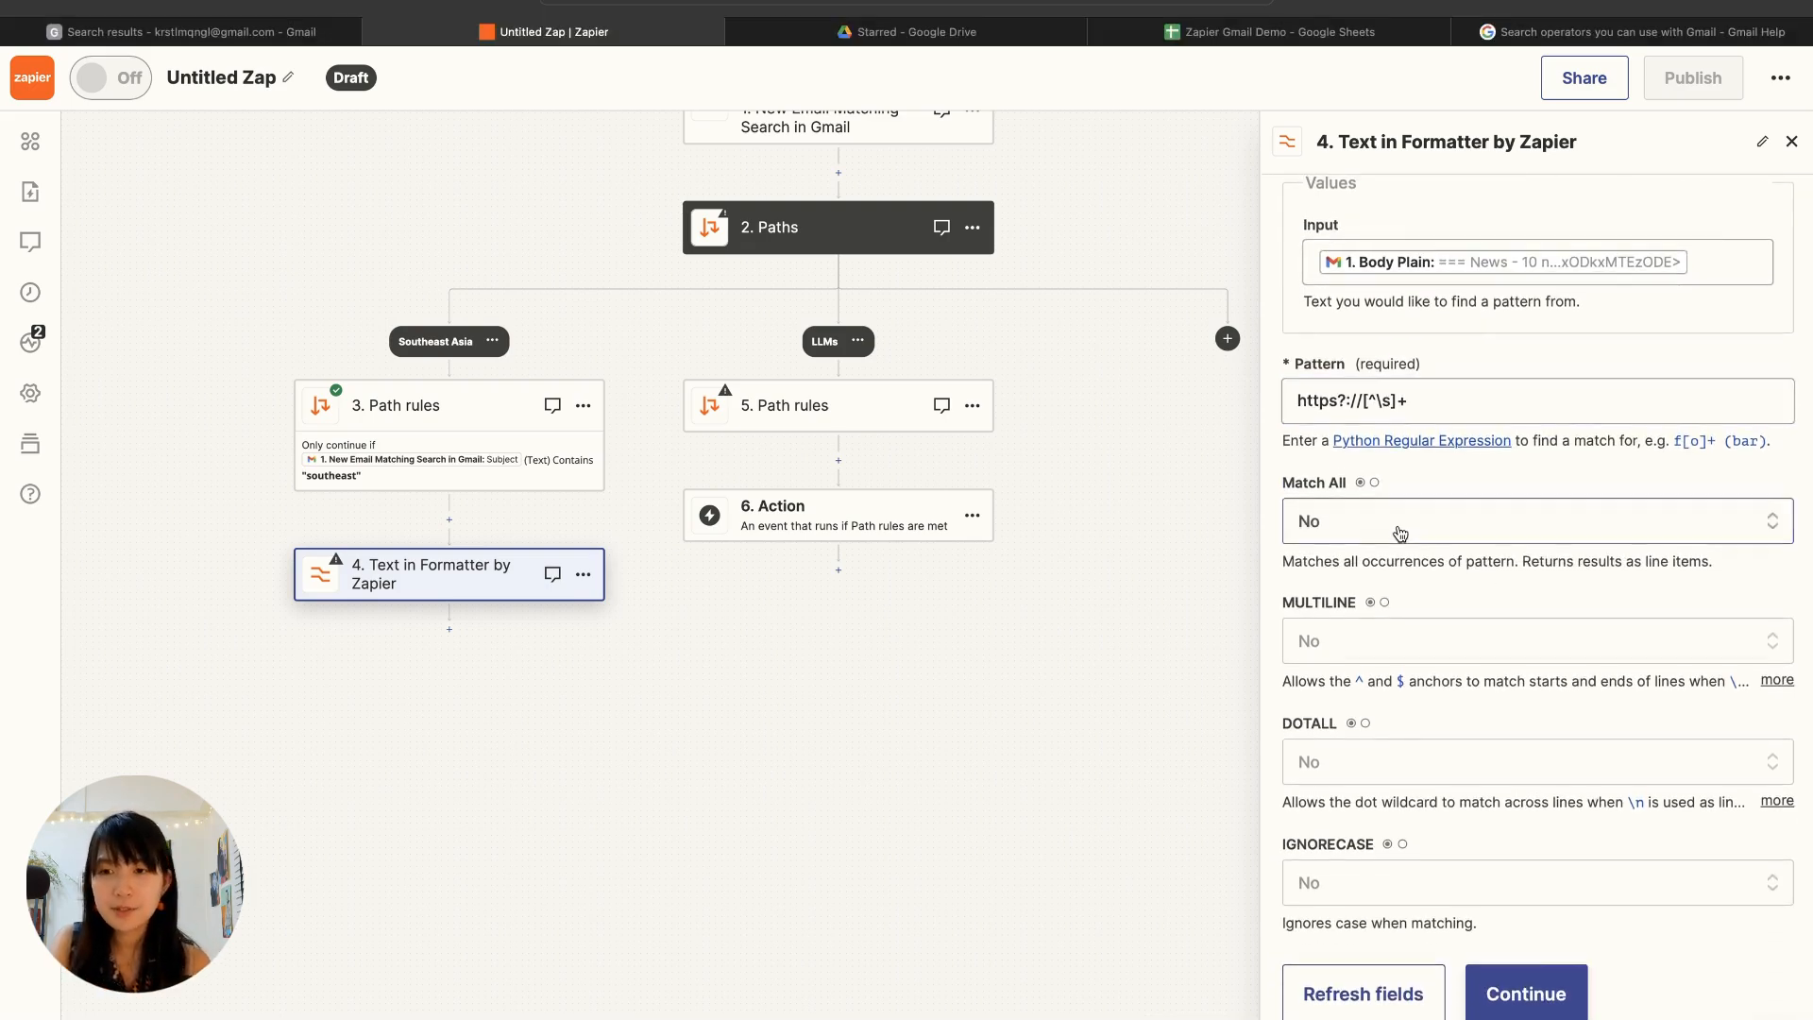
left_click(1401, 534)
left_click(1352, 921)
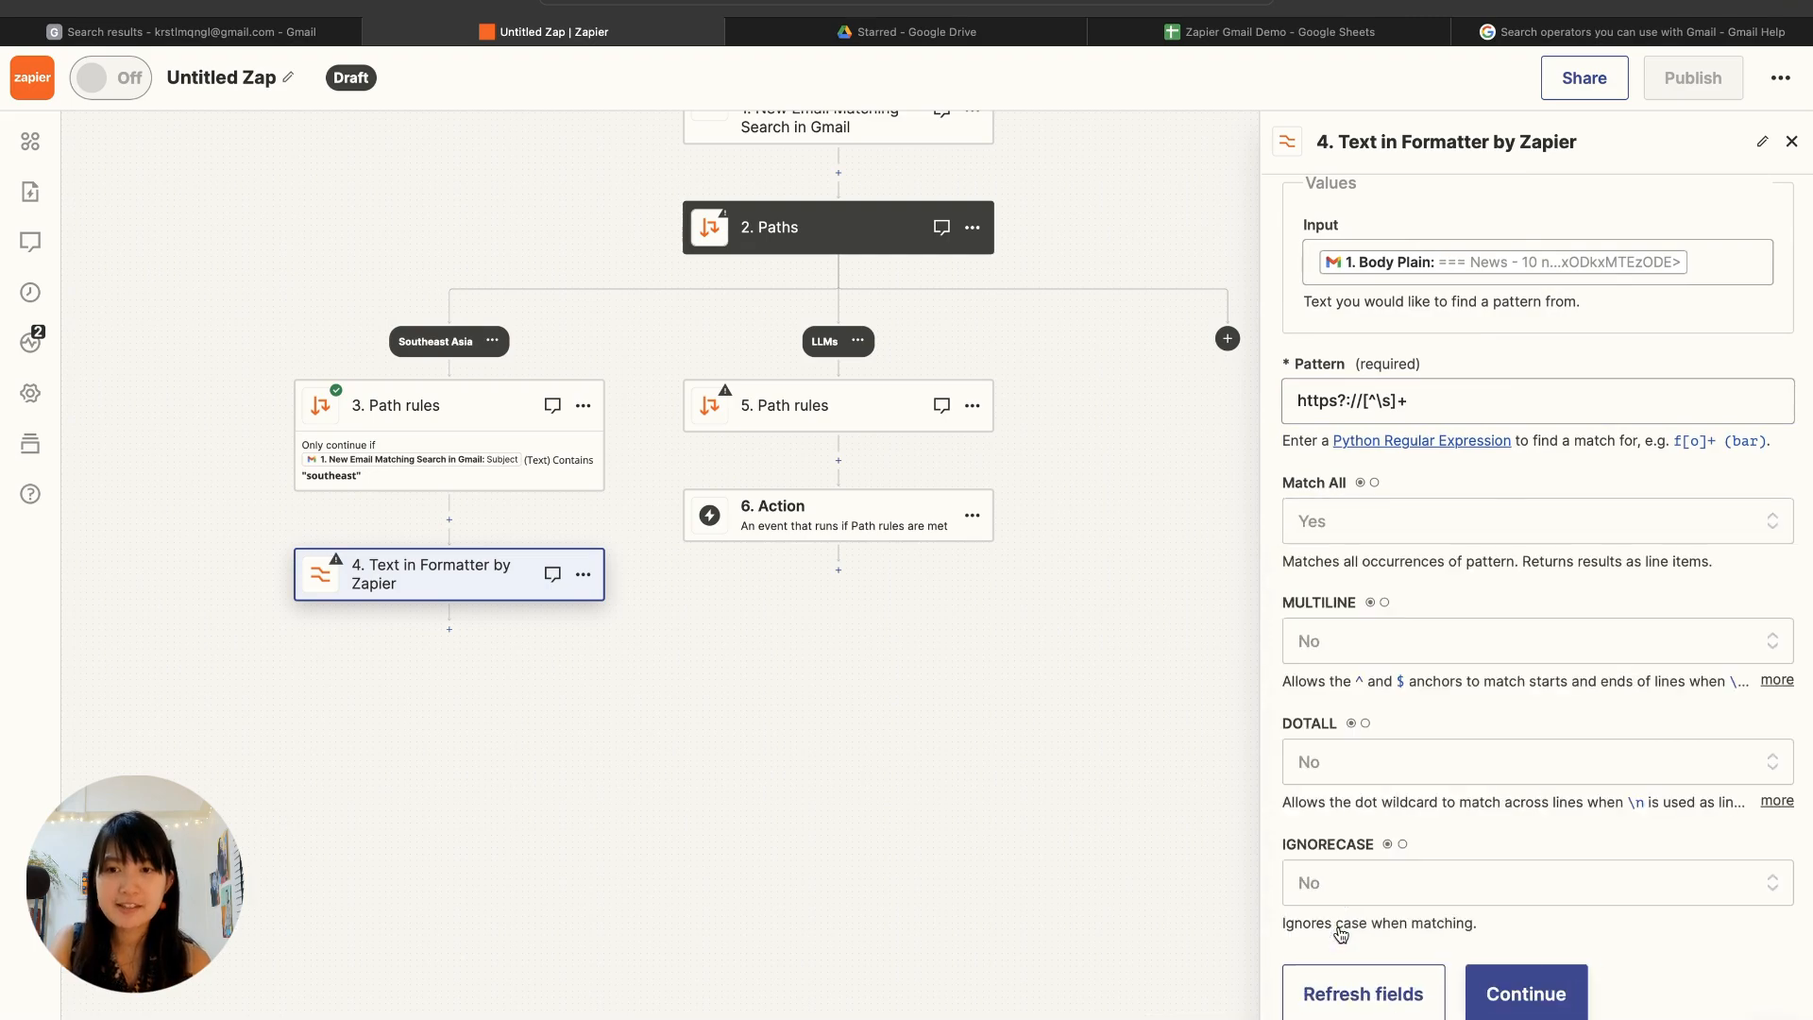
left_click(1449, 644)
left_click(1352, 983)
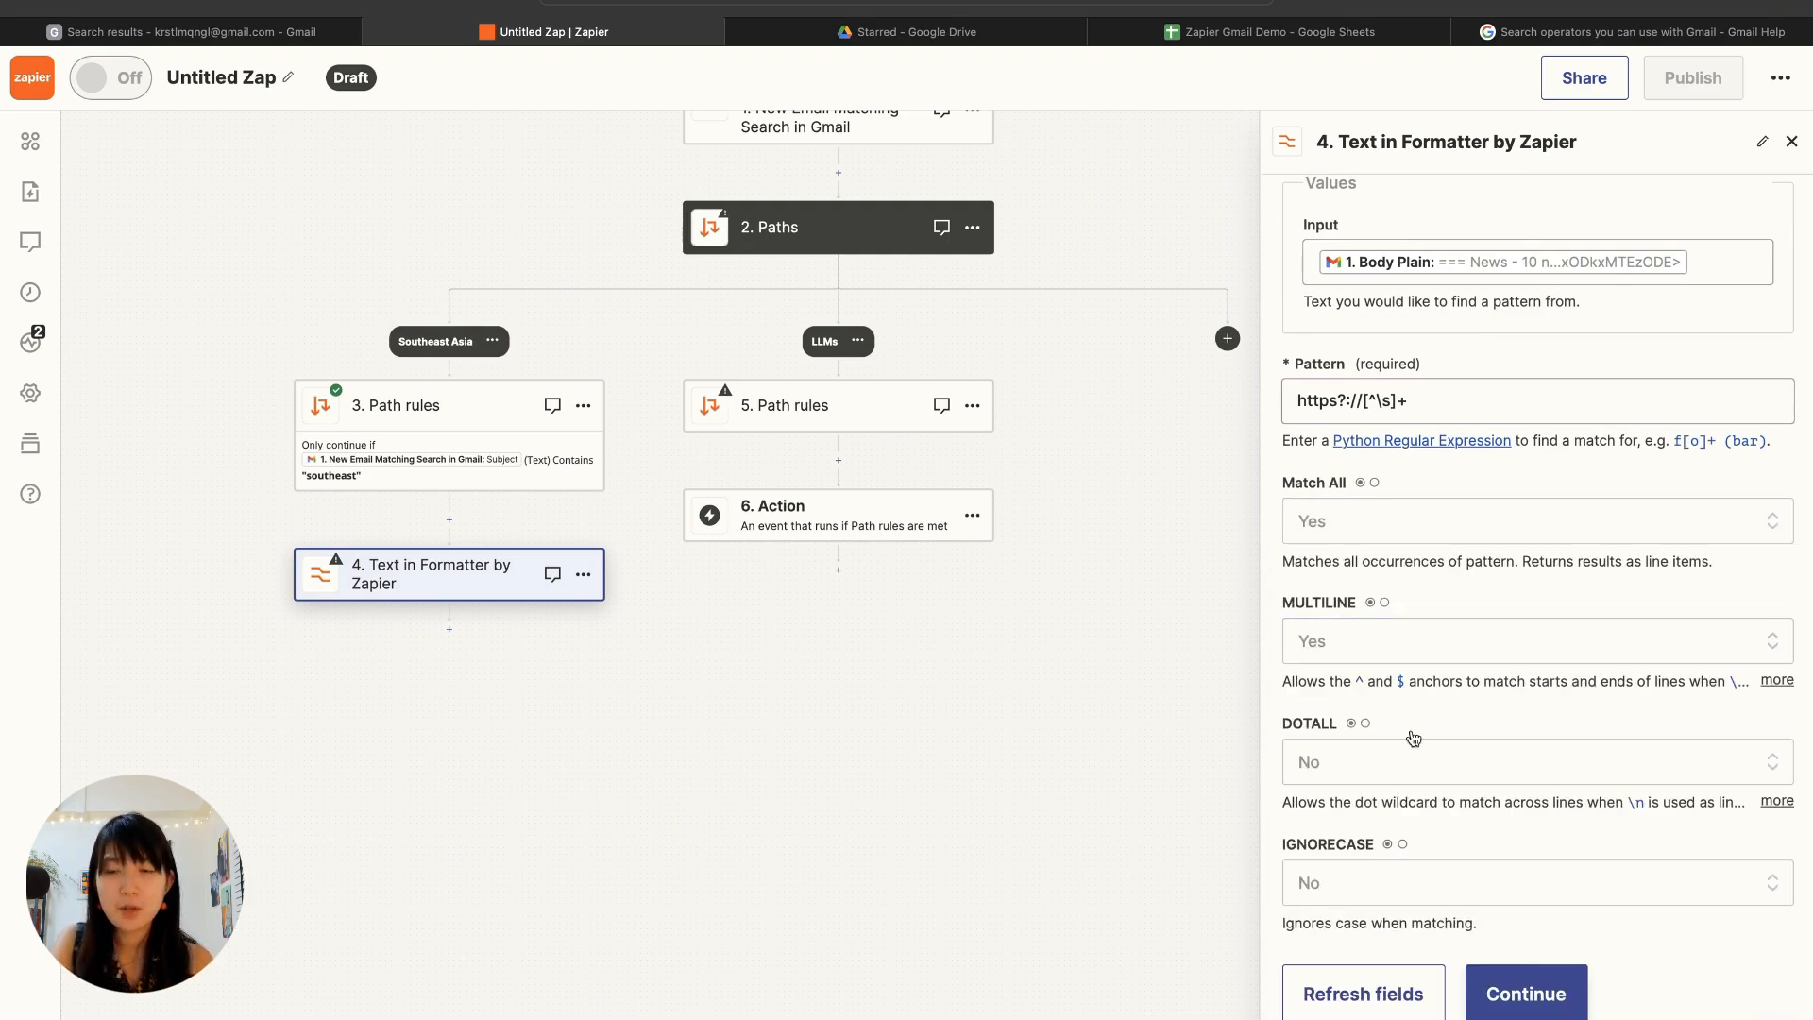
left_click(1402, 766)
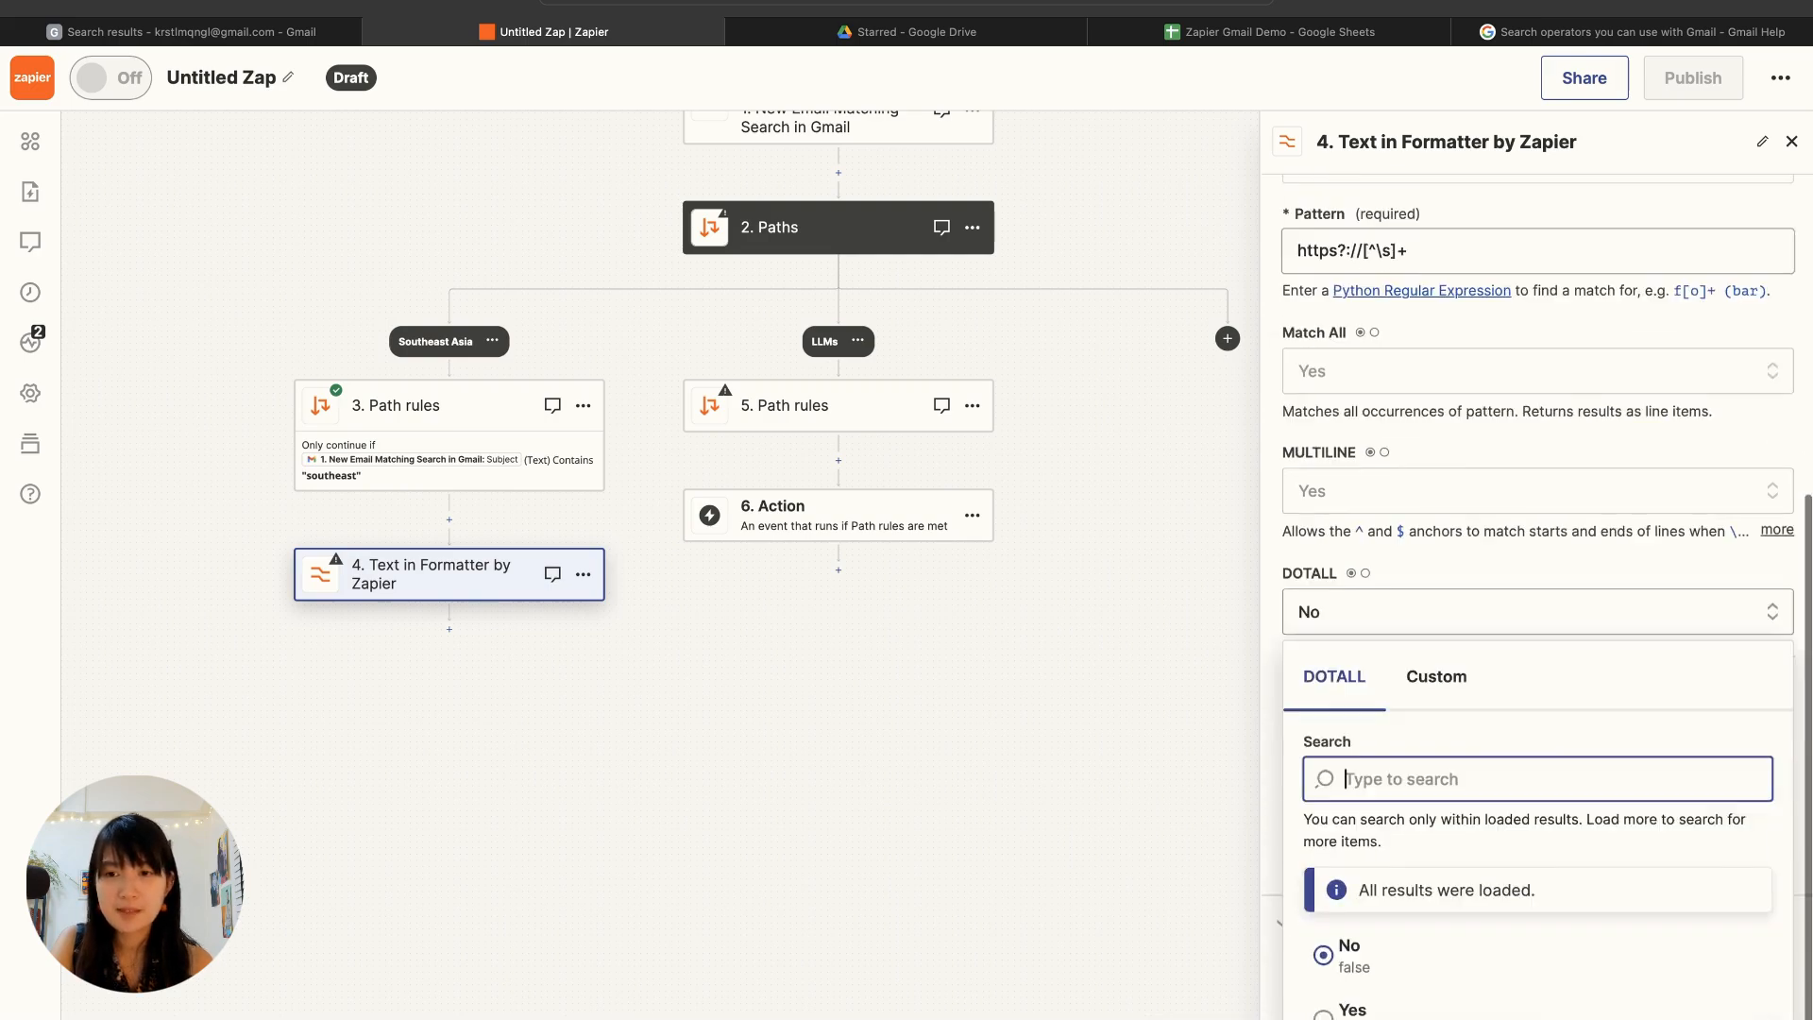
left_click(1352, 987)
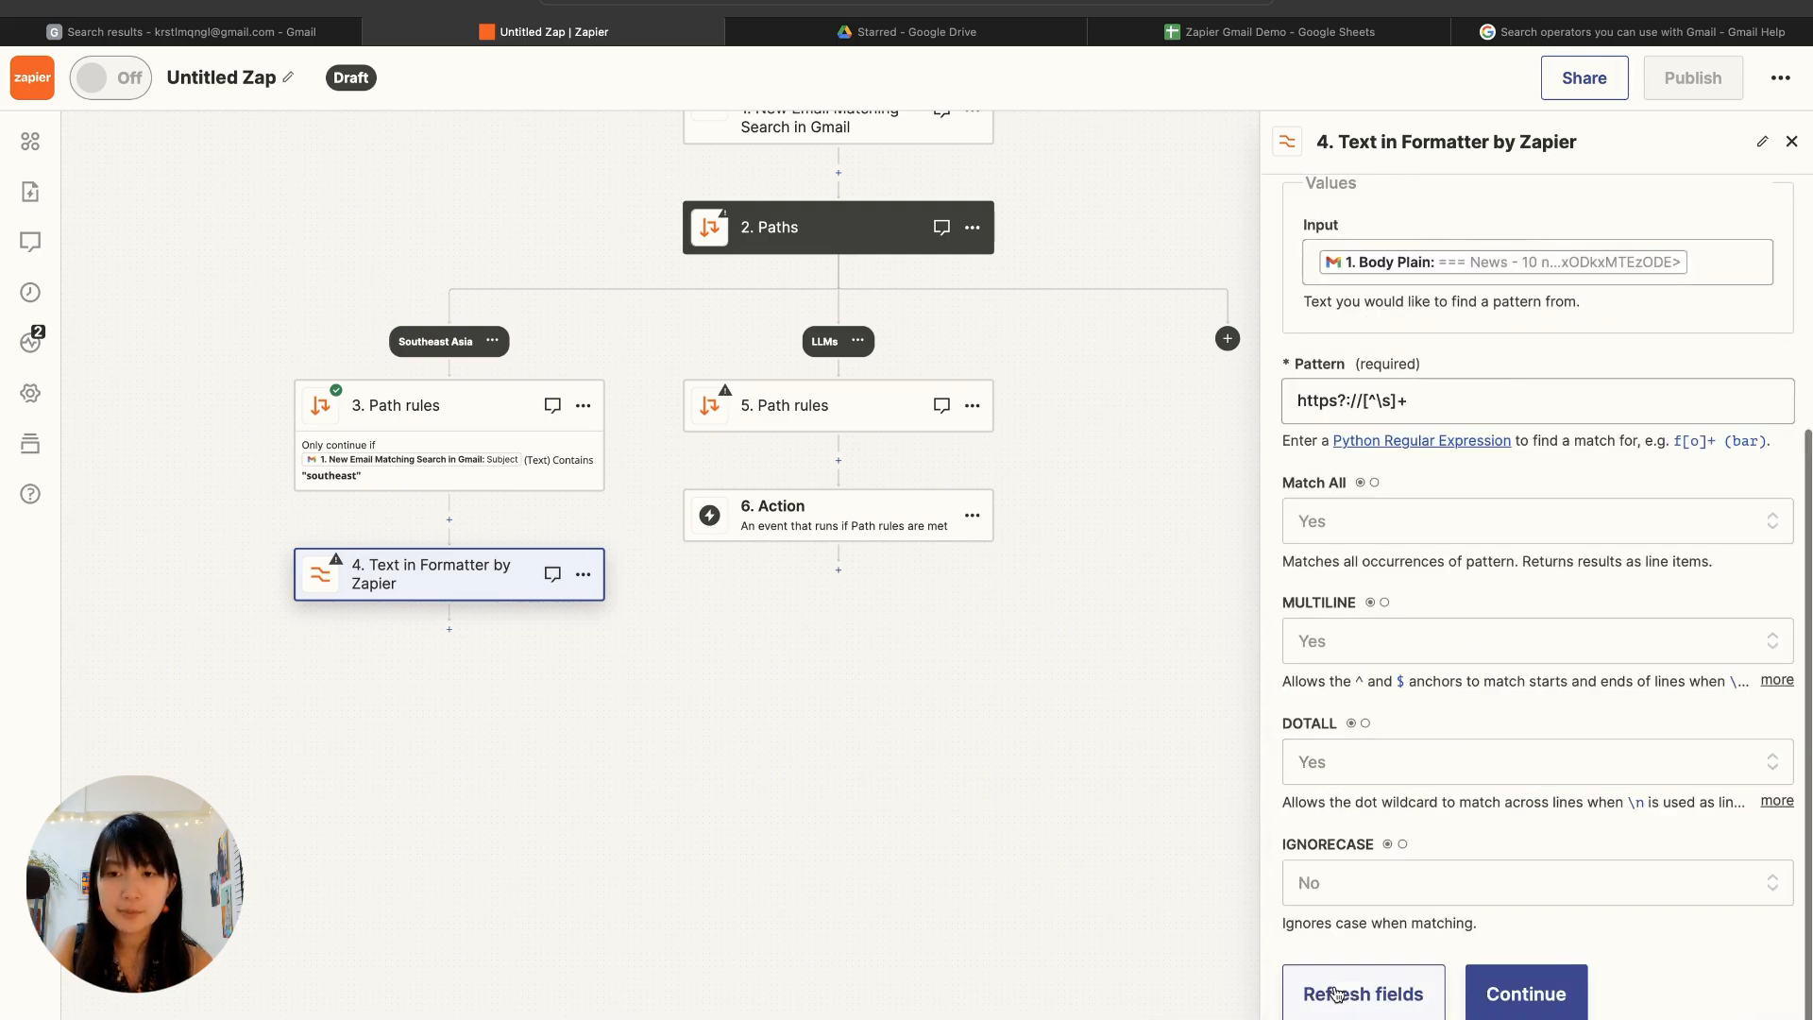
Step: Set IGNORECASE to Yes for the pattern extraction and continue to the step's test
left_click(1370, 883)
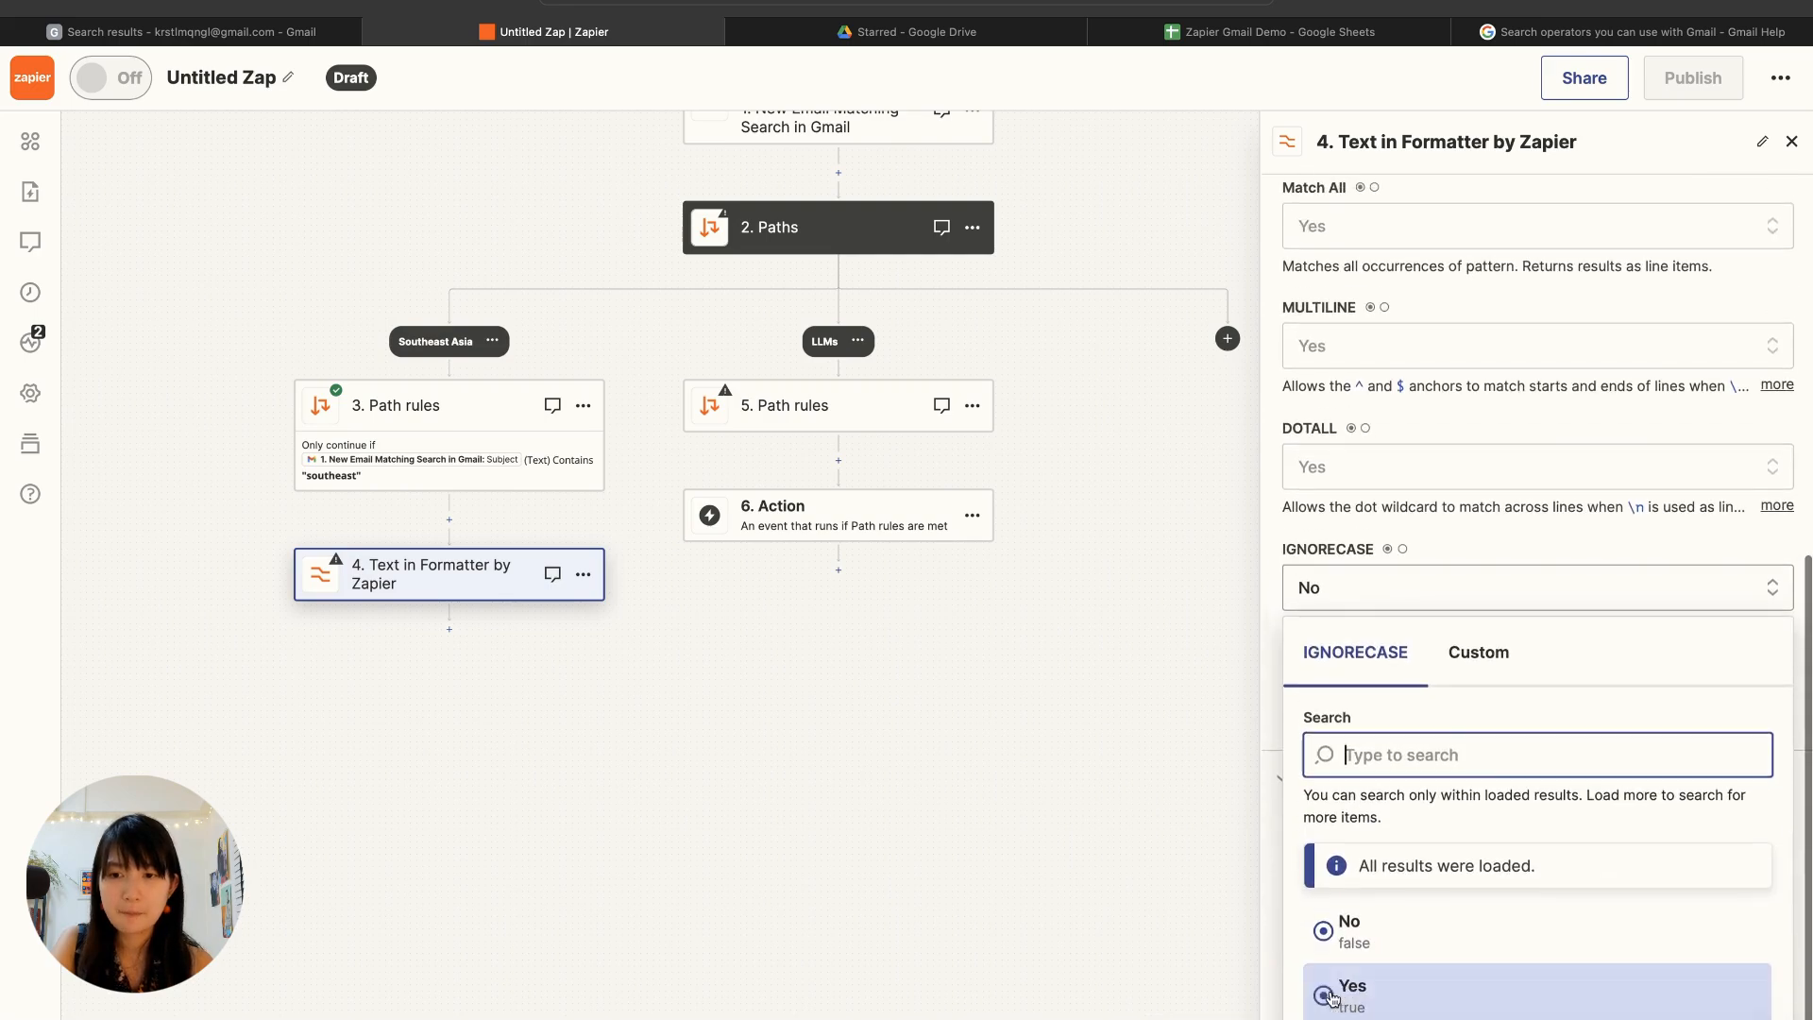
left_click(1331, 998)
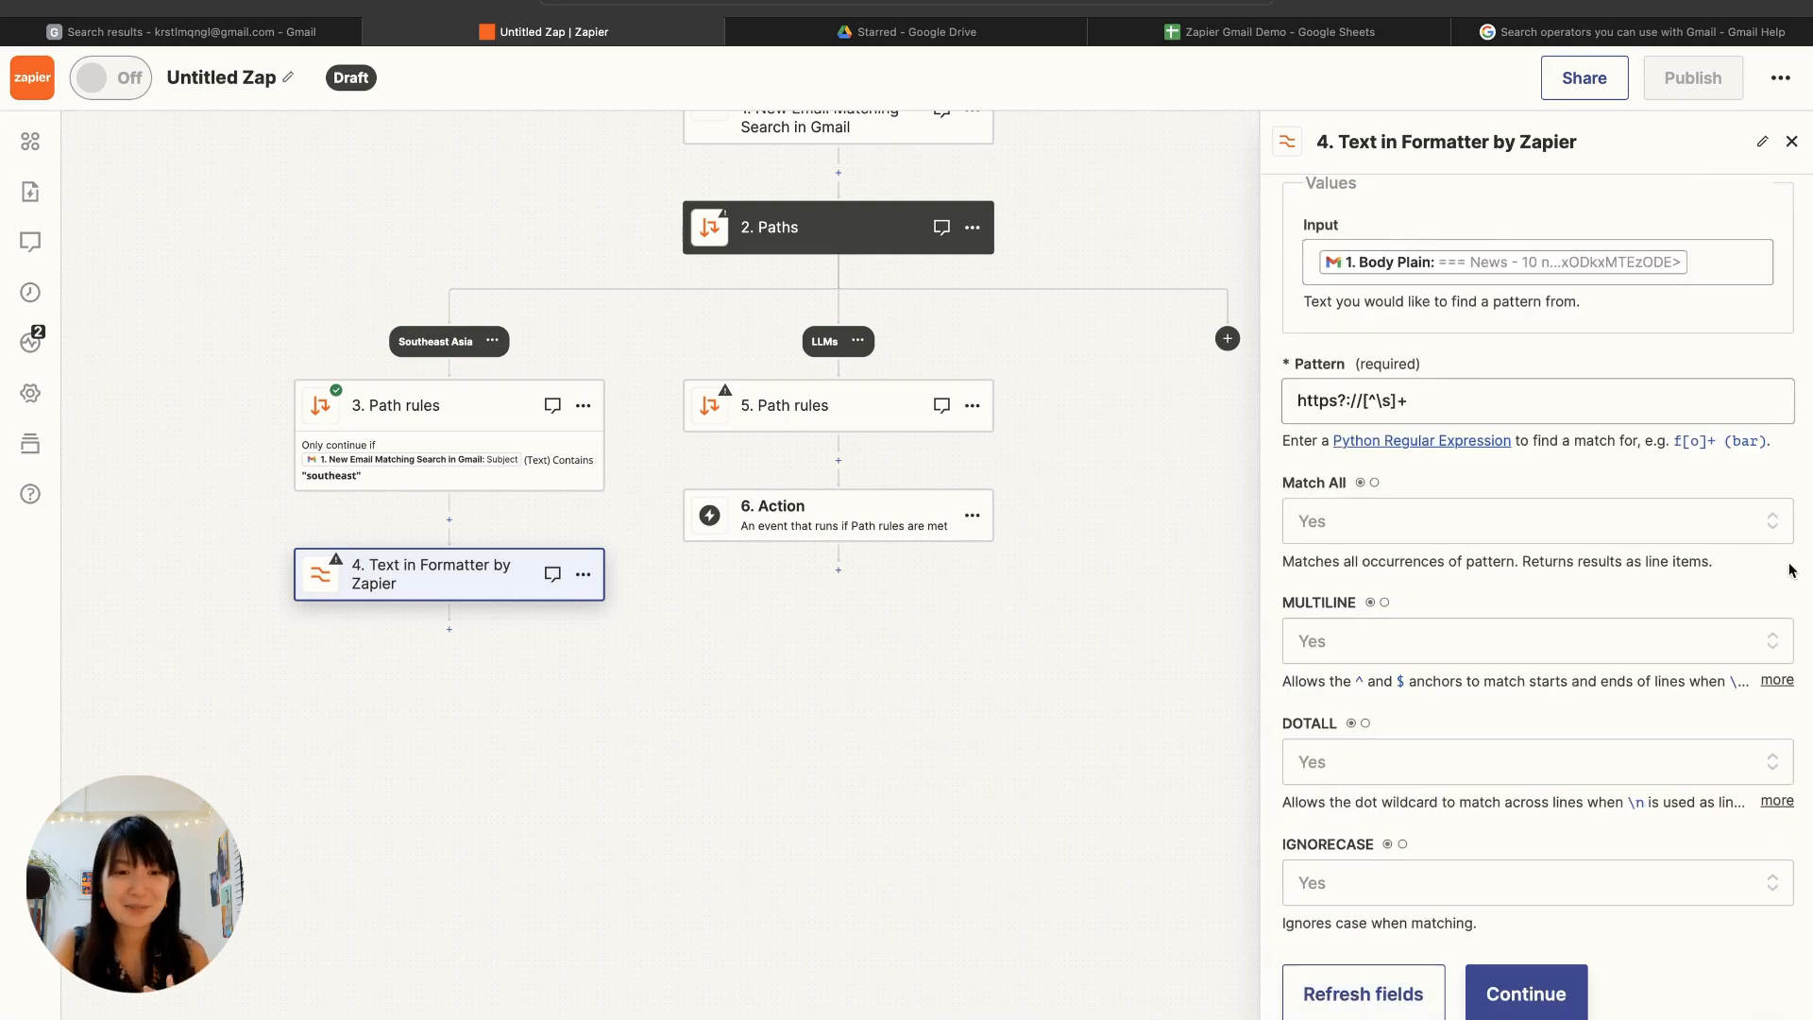
left_click(1556, 985)
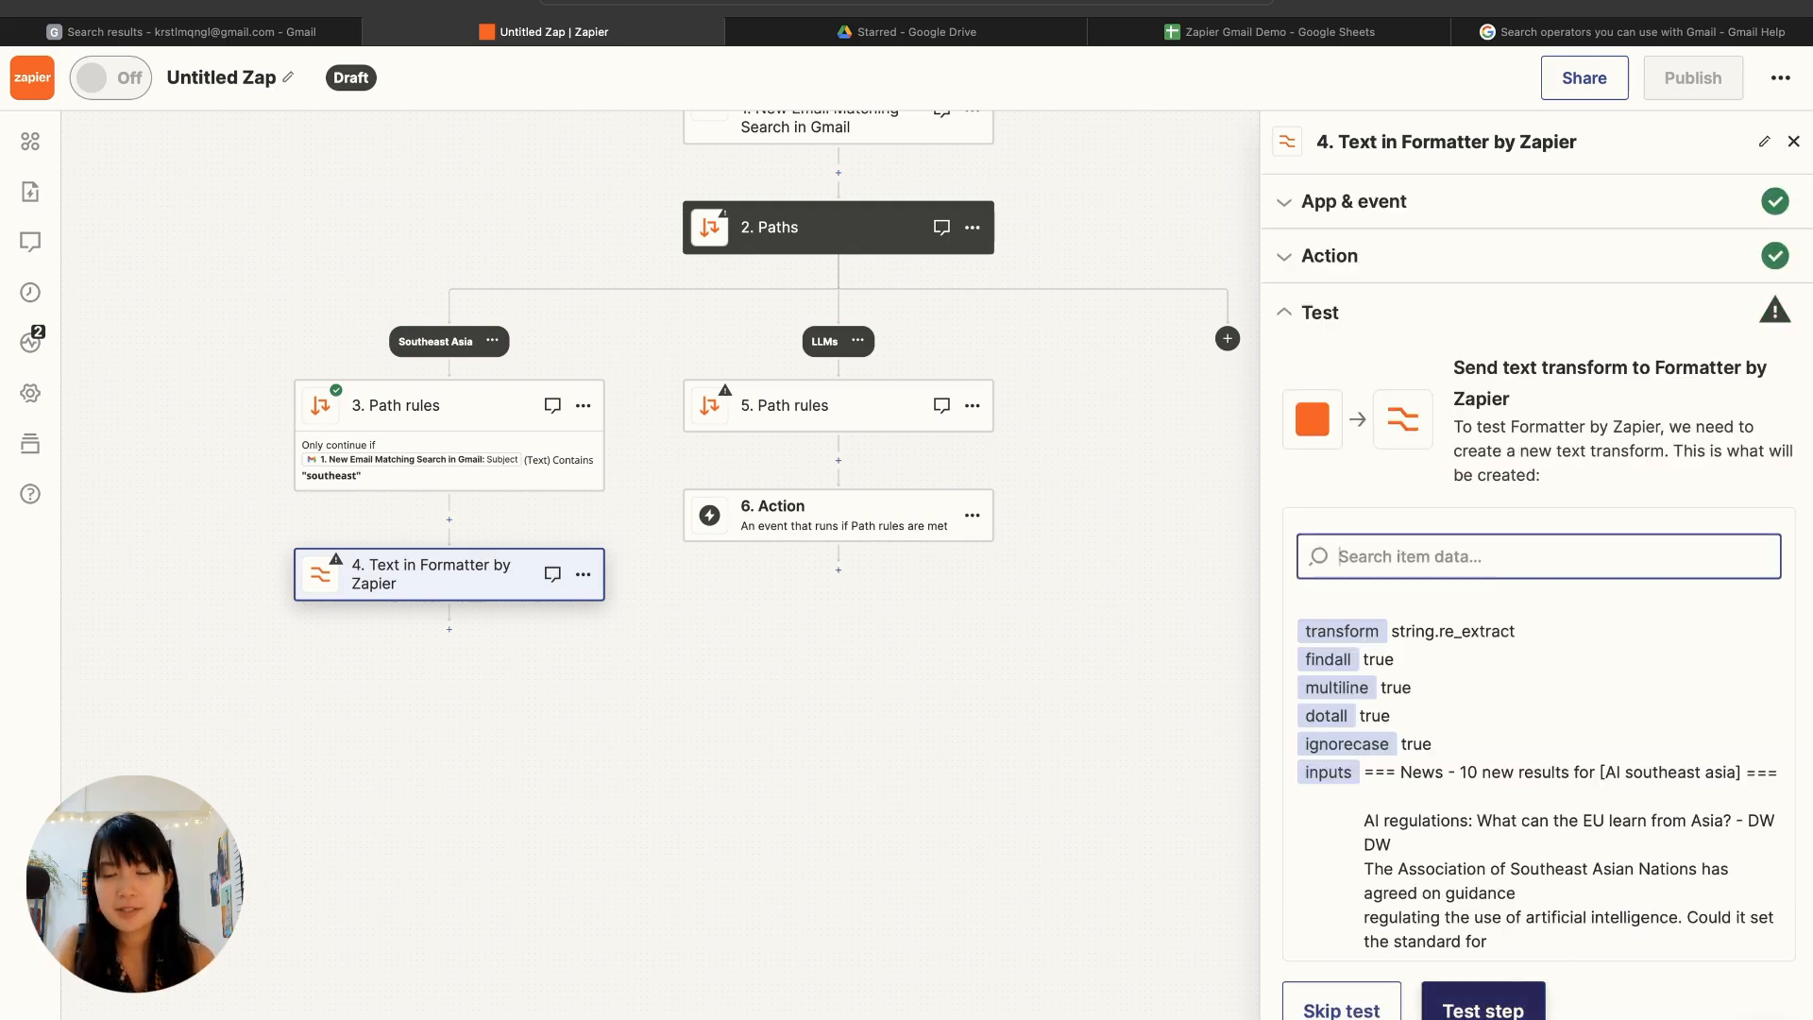
Step: Test the Formatter step and look through the URLs it extracts from the email body
left_click(1482, 1001)
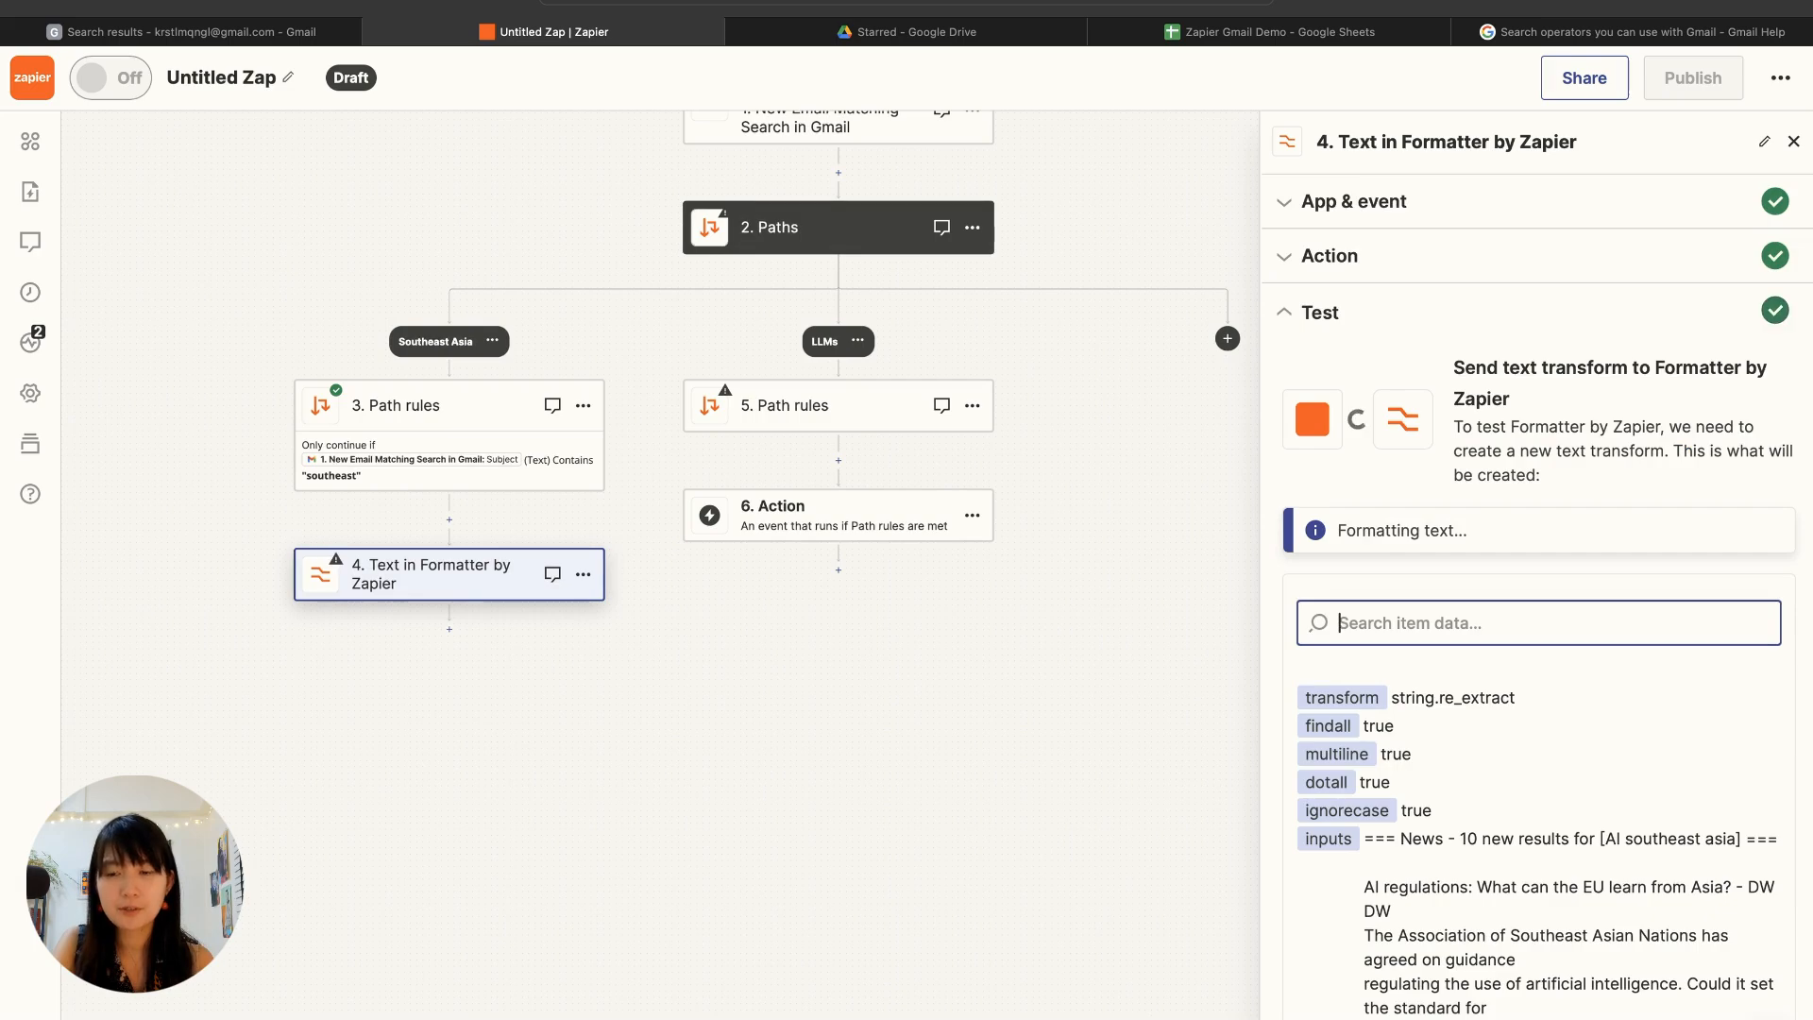
scroll(1539, 835, "down", 1)
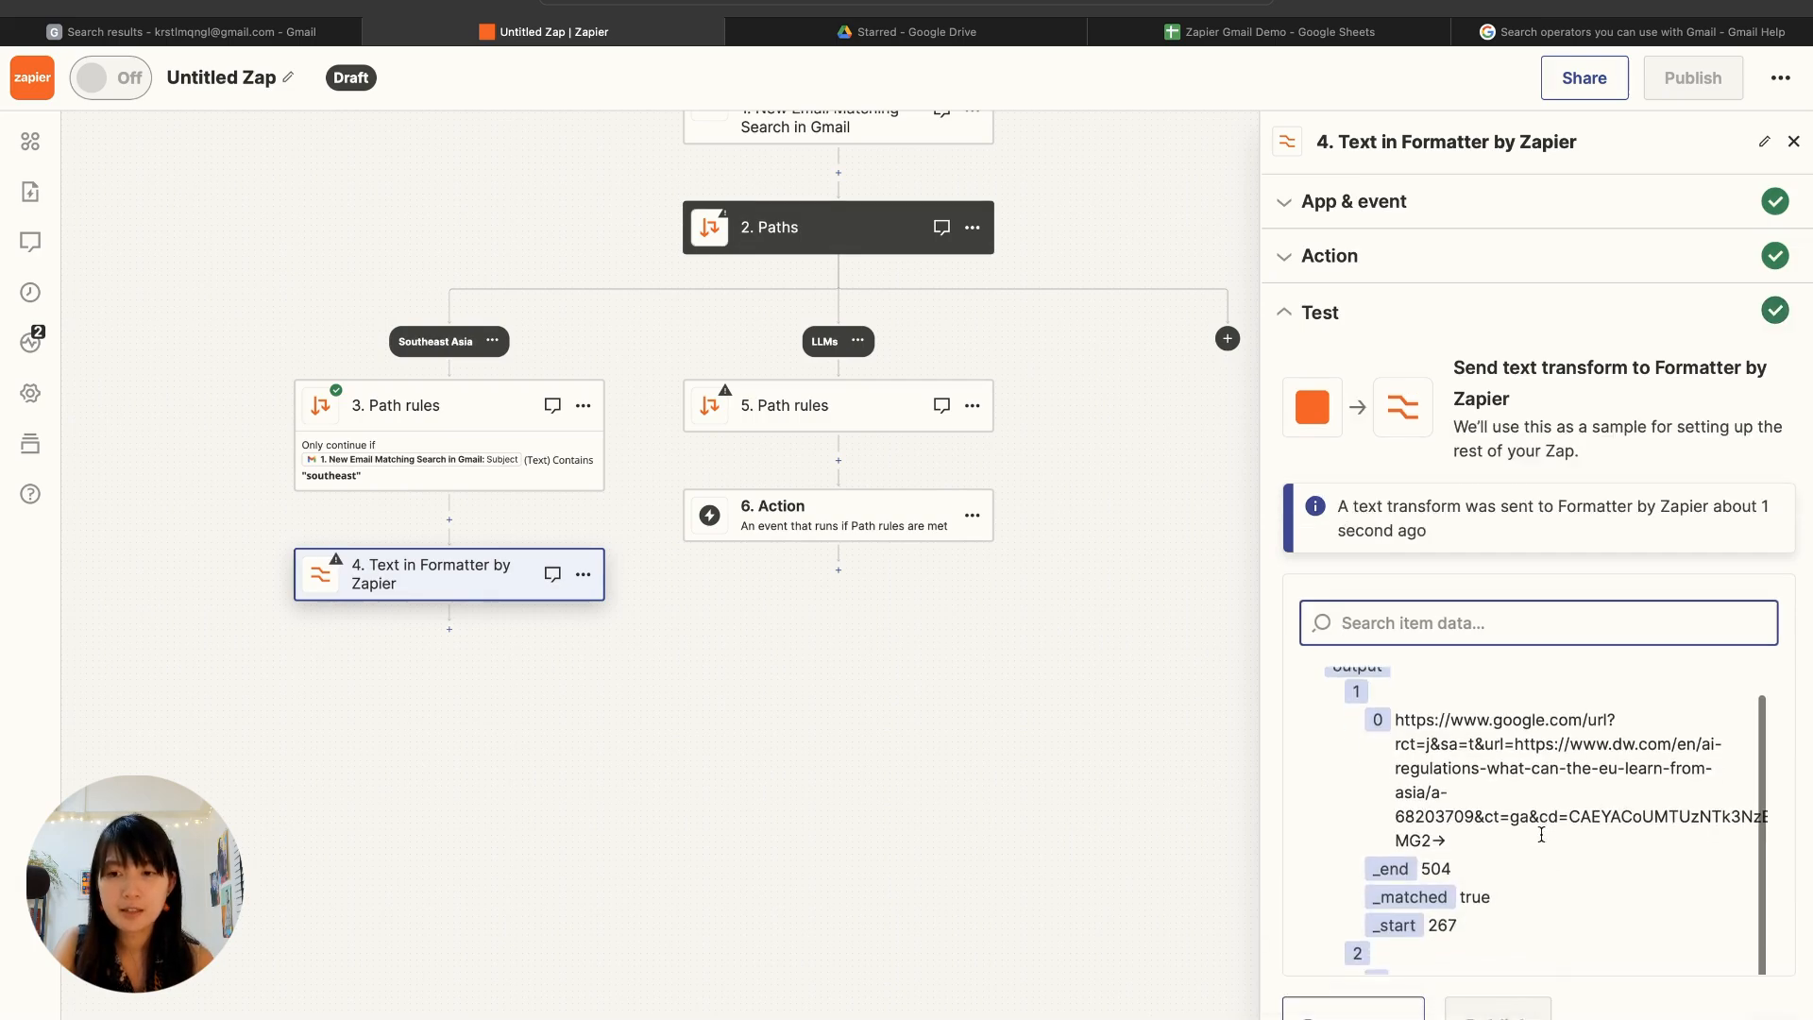
scroll(1541, 835, "down", 10)
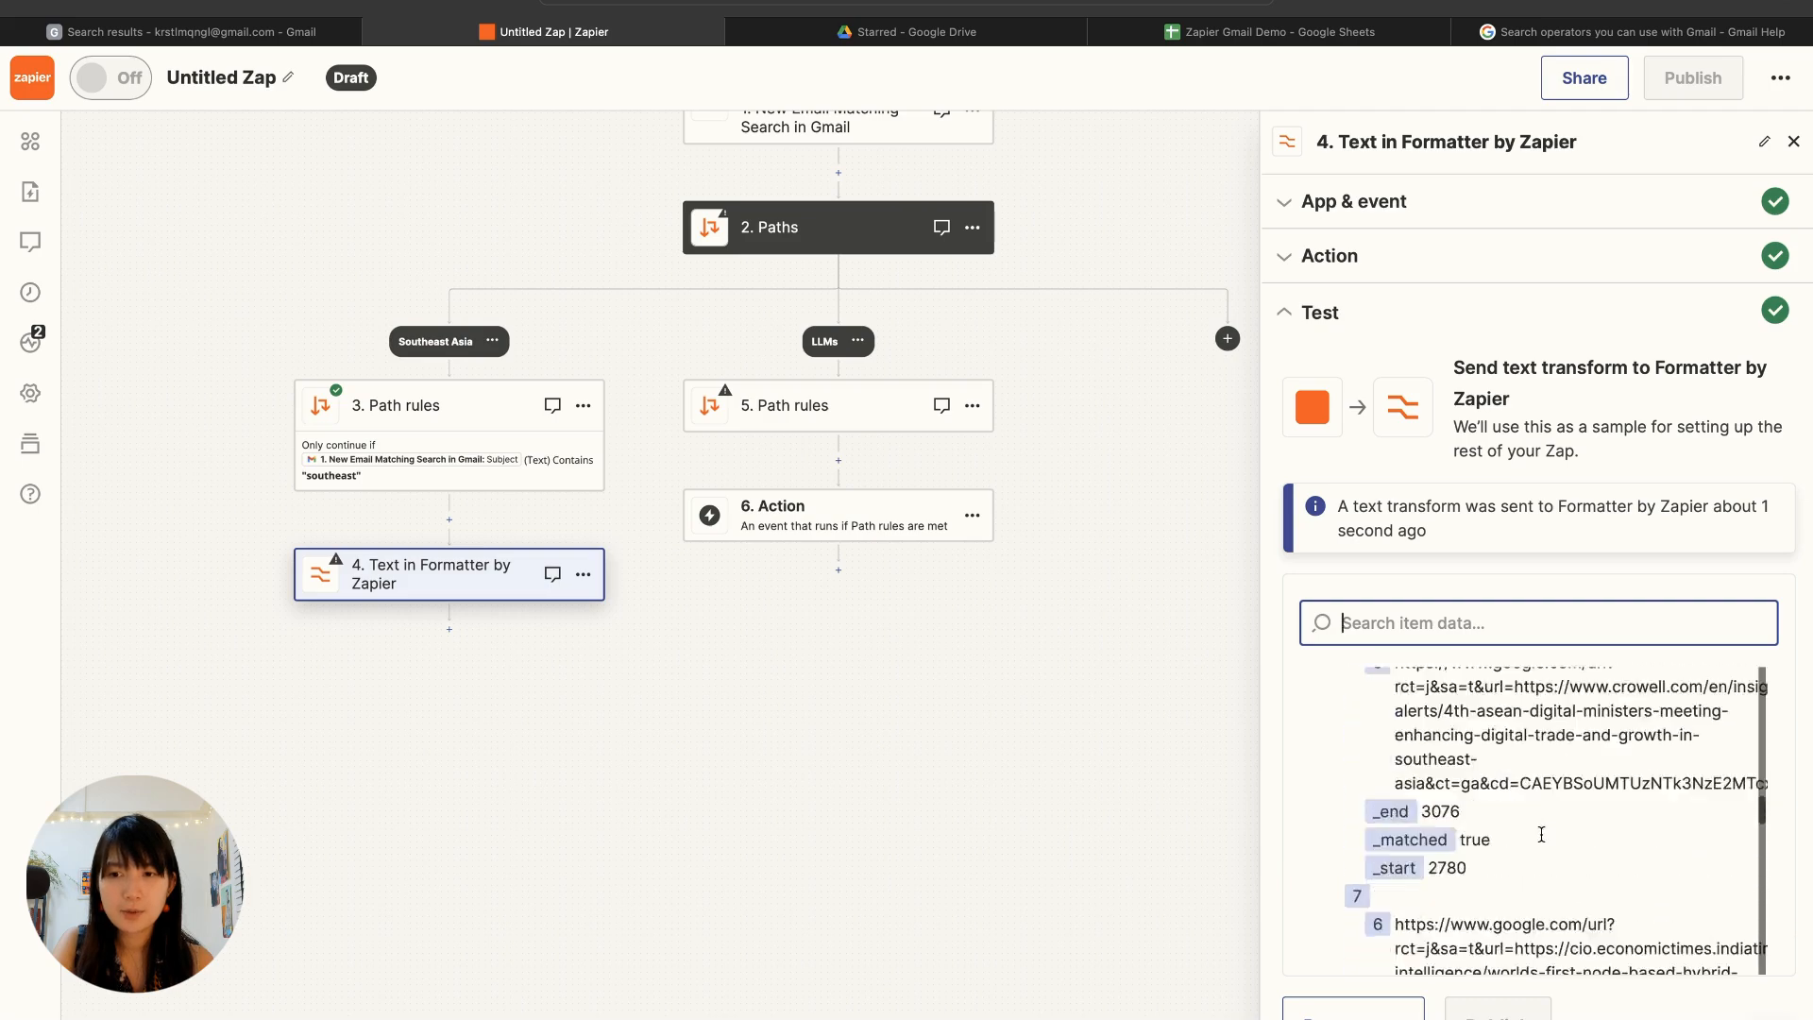
scroll(1541, 835, "down", 10)
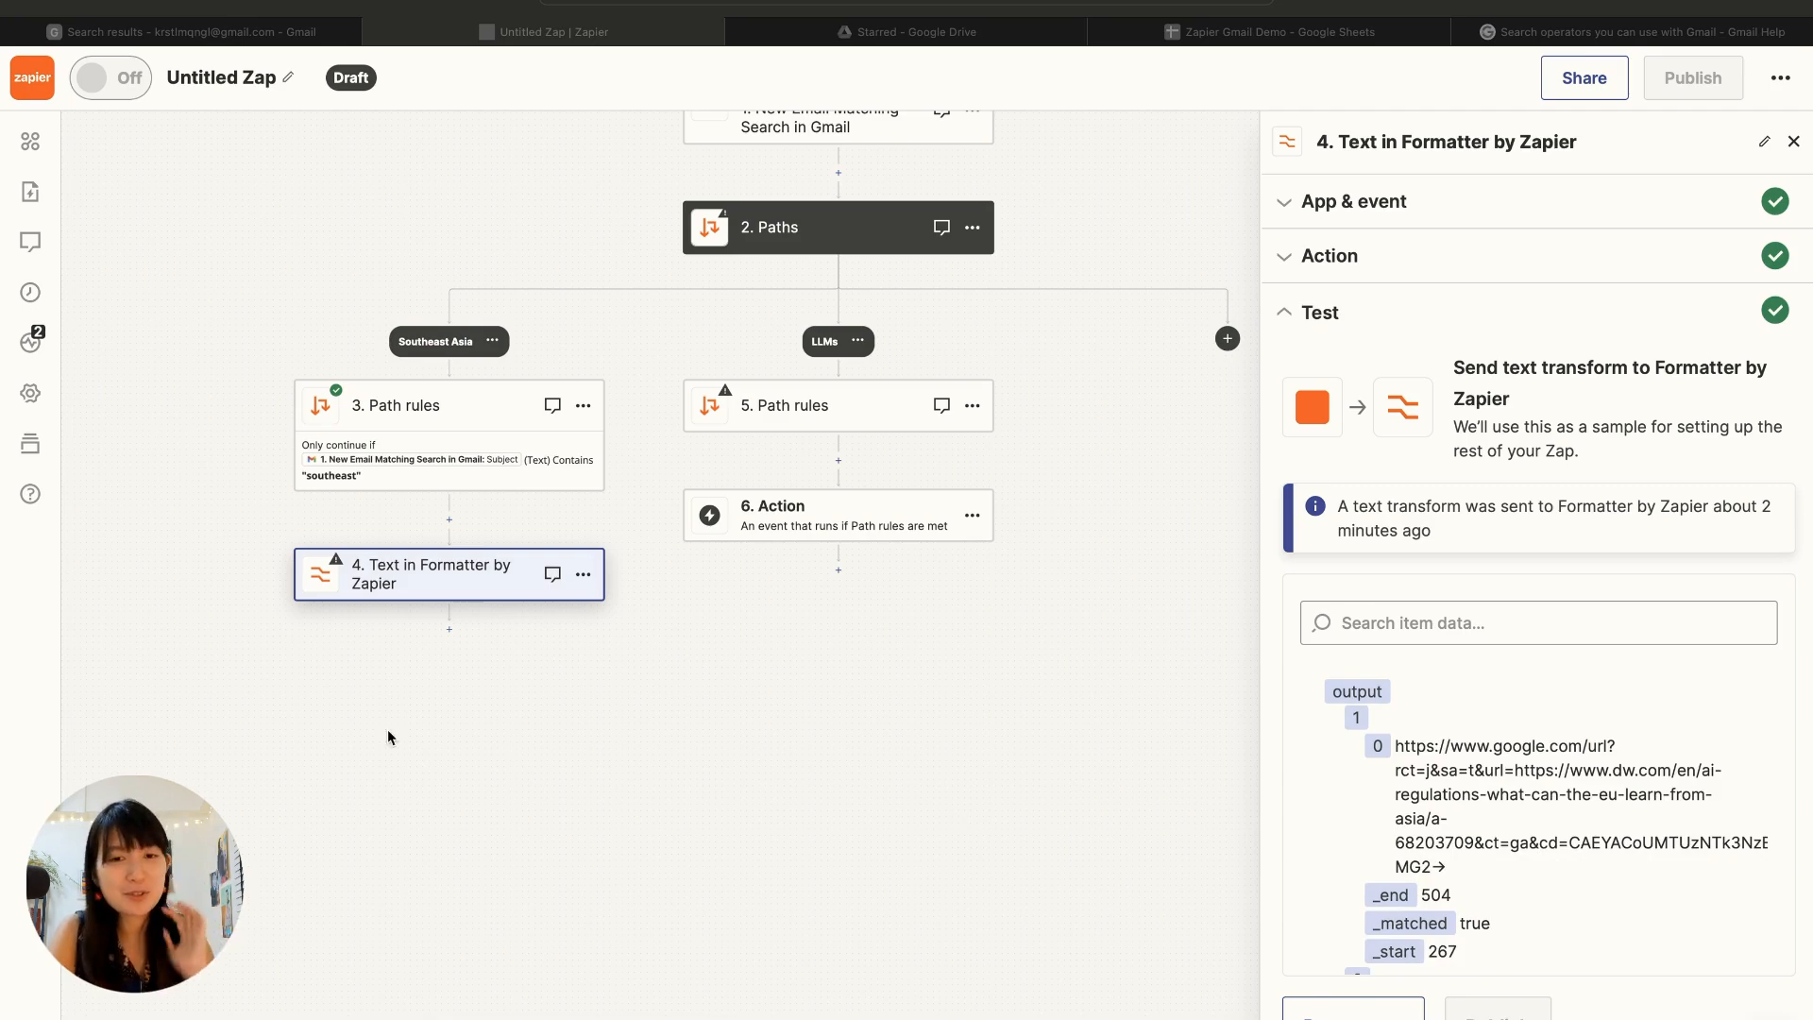
Step: Add a Google Sheets action after the Formatter step in the Southeast Asia path
left_click(451, 628)
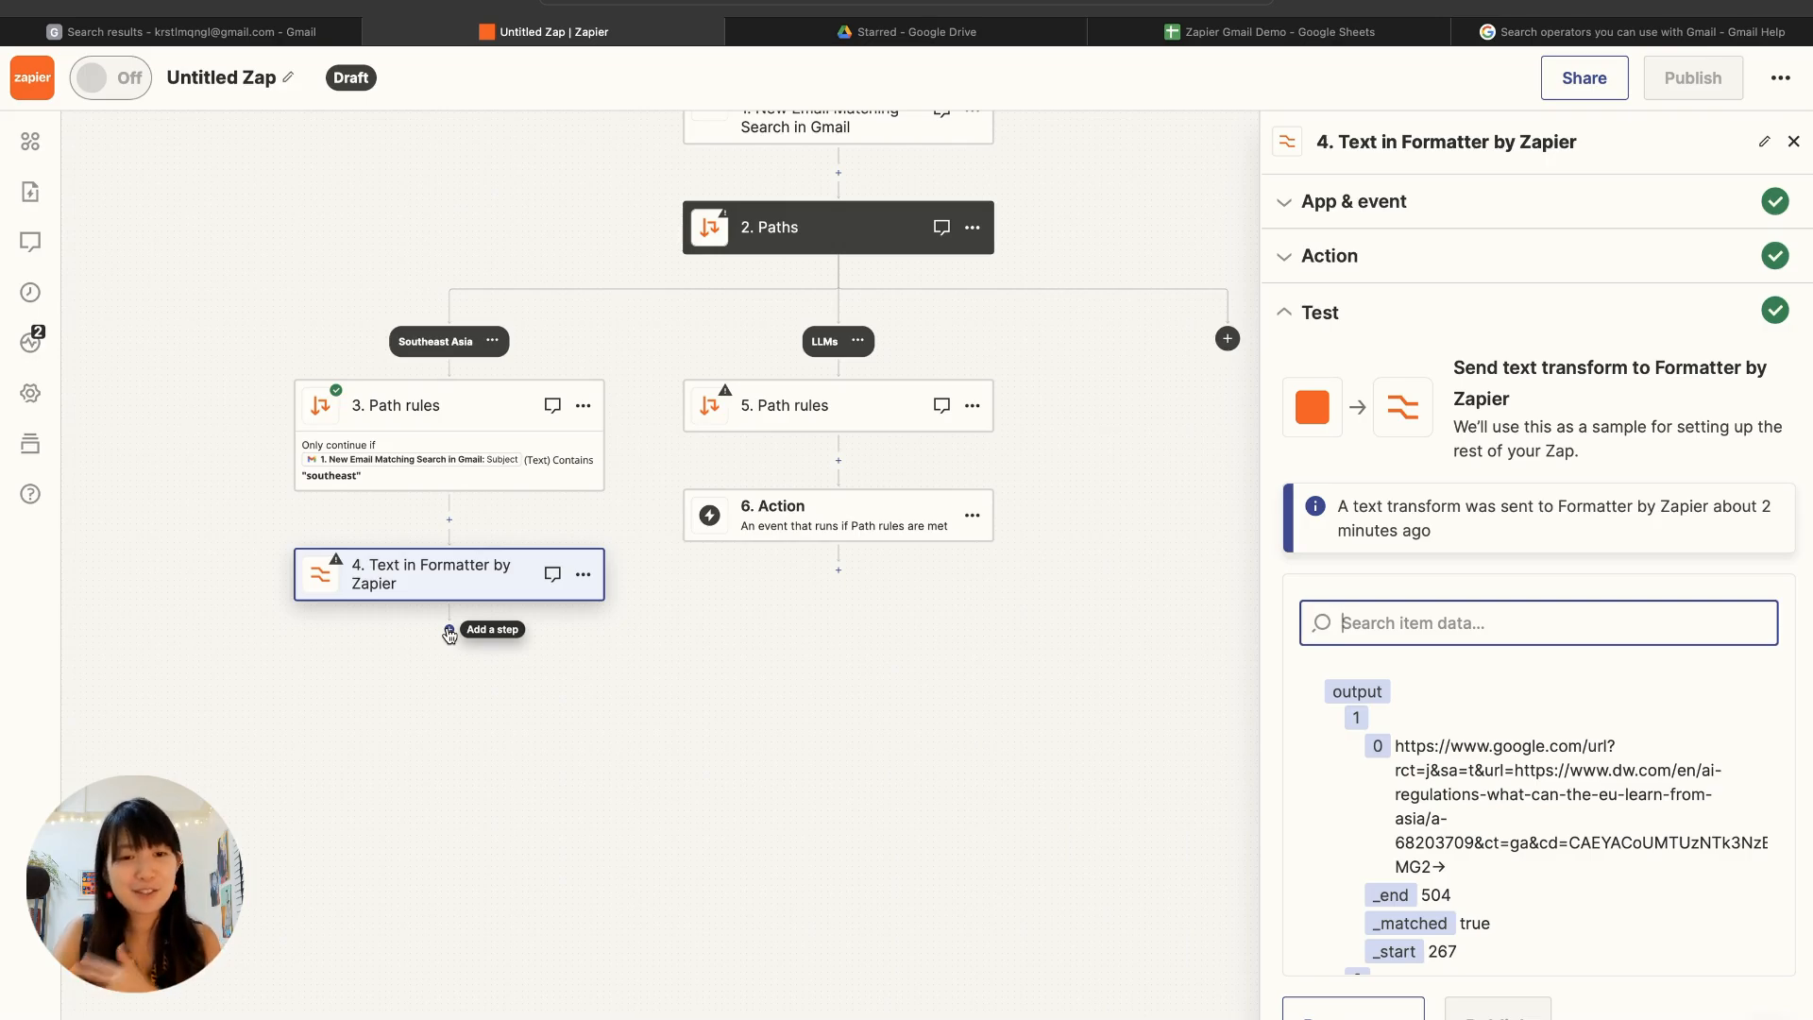
left_click(449, 630)
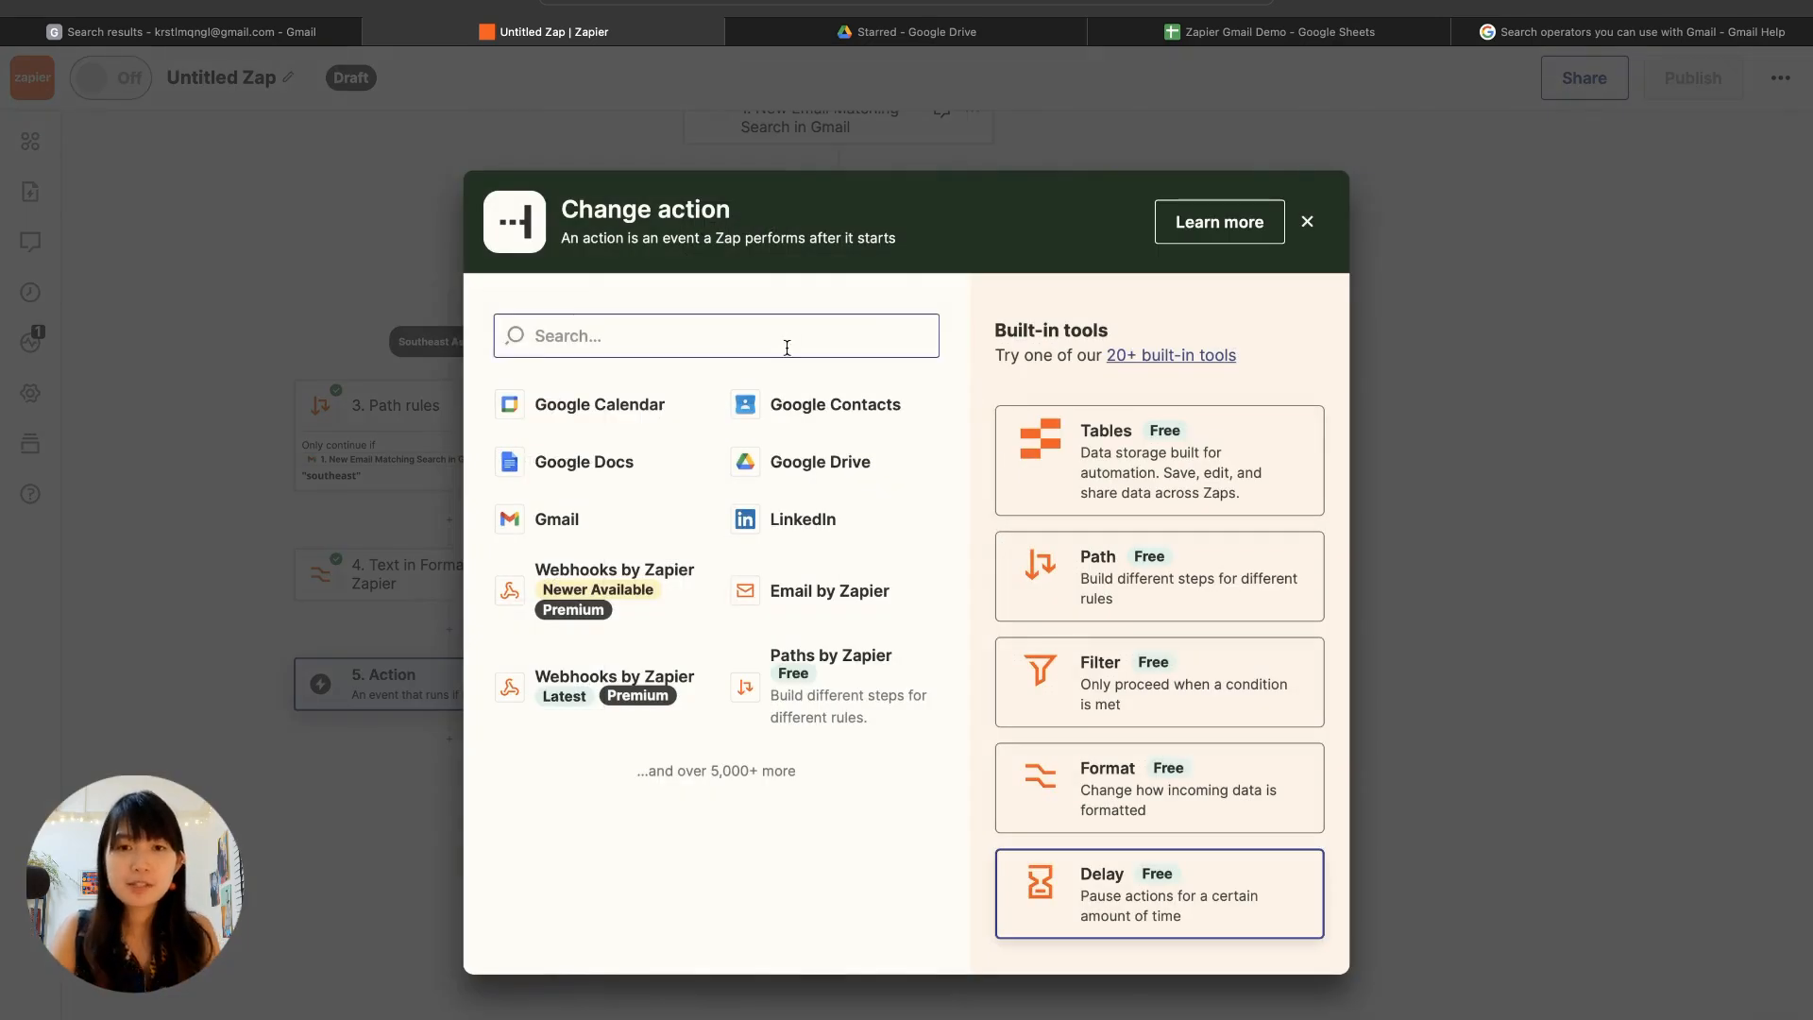
type("sheets")
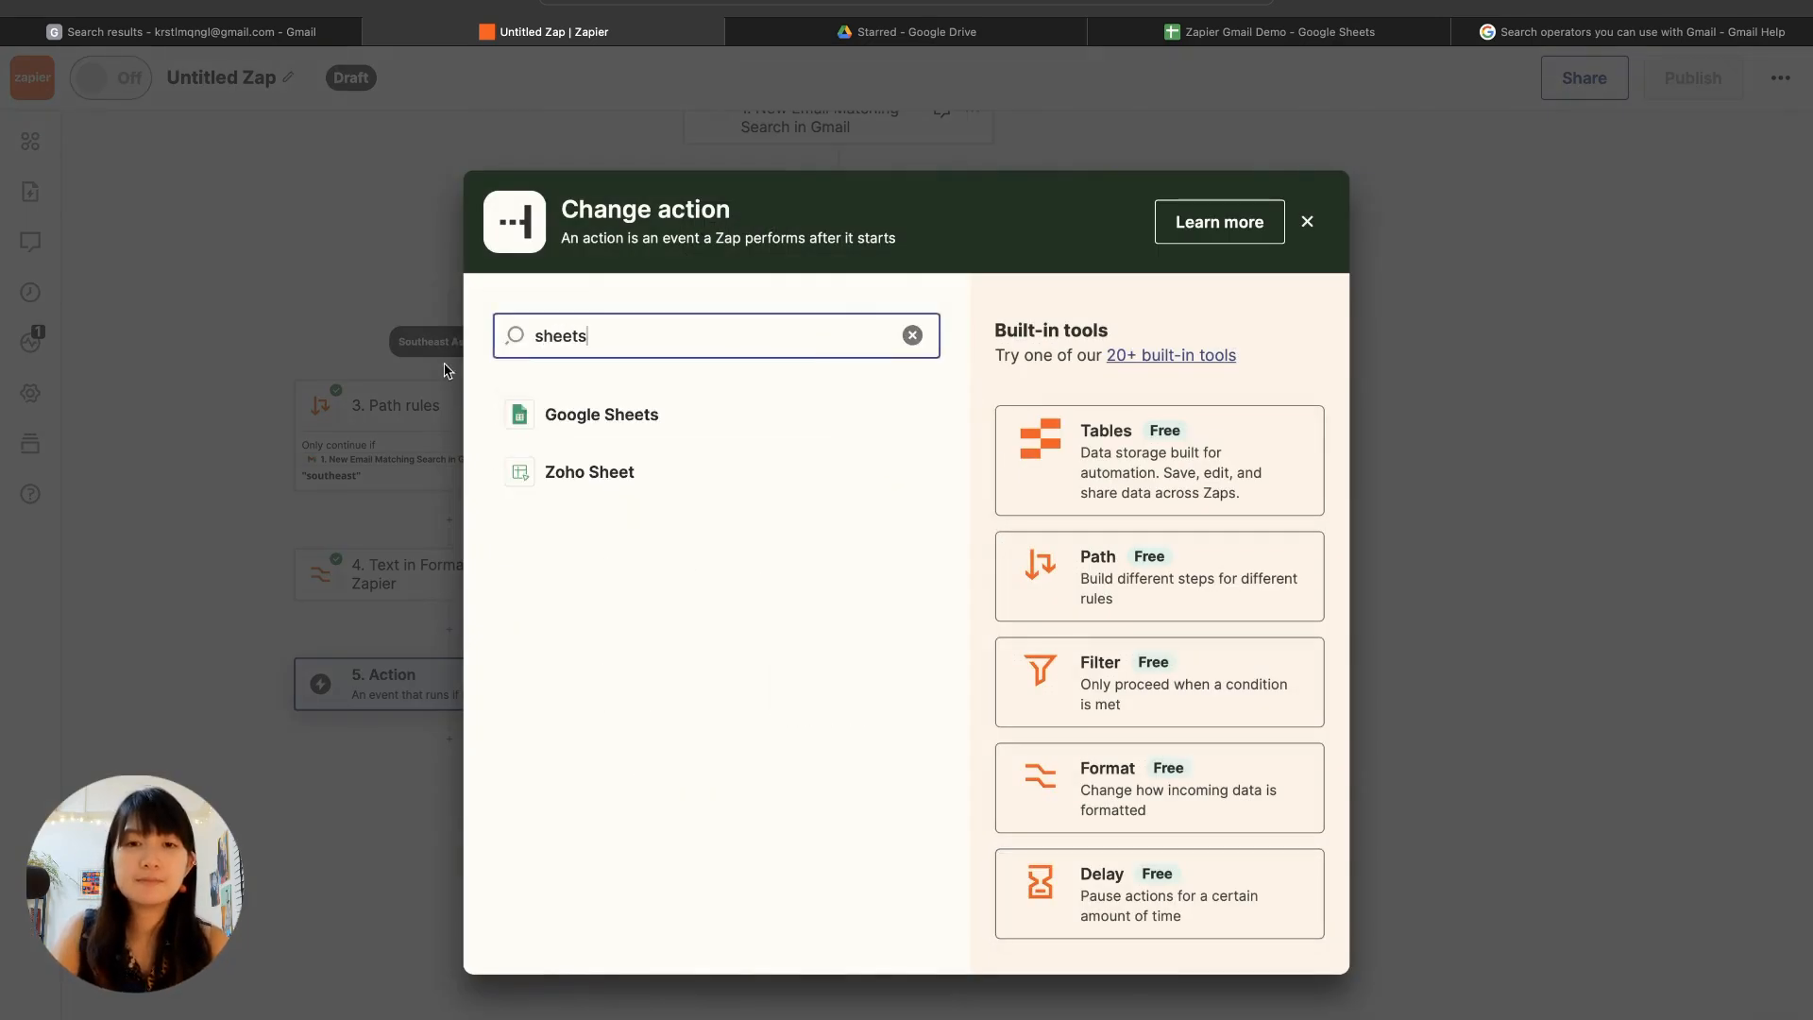
left_click(585, 413)
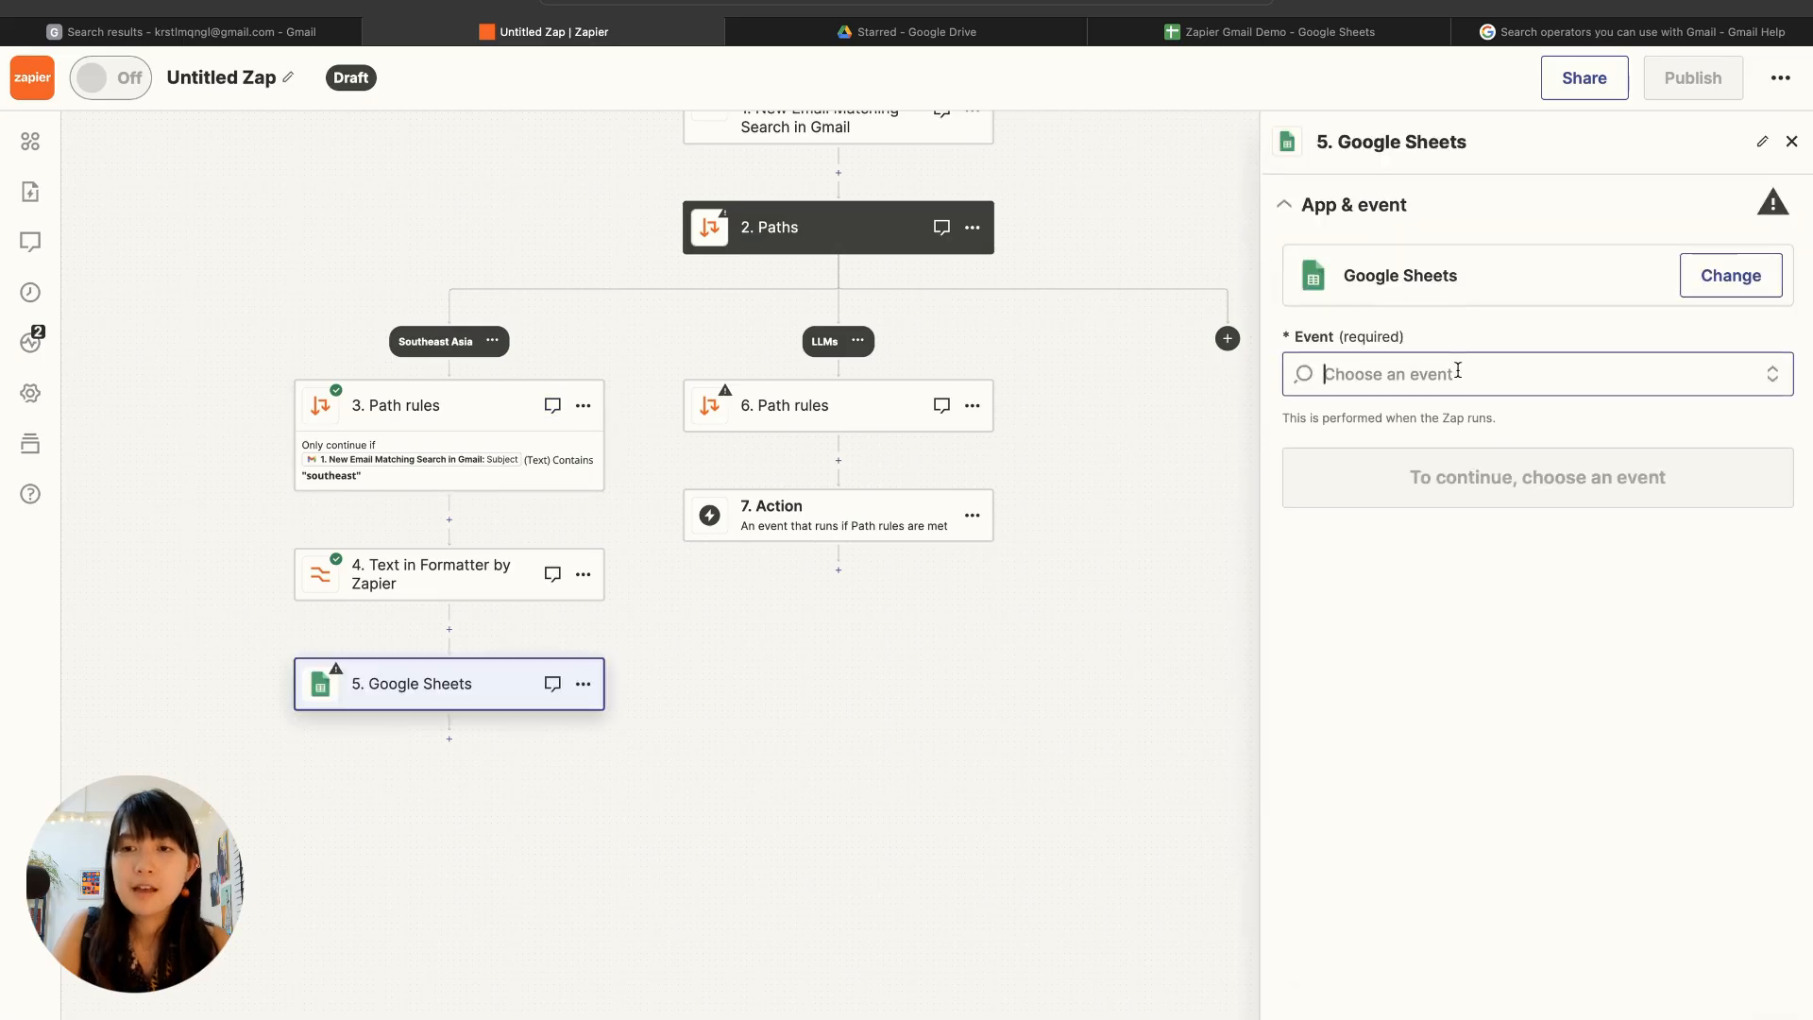
Step: Set the Google Sheets action's event to Create Multiple Spreadsheet Rows and continue with the connected account
left_click(1470, 372)
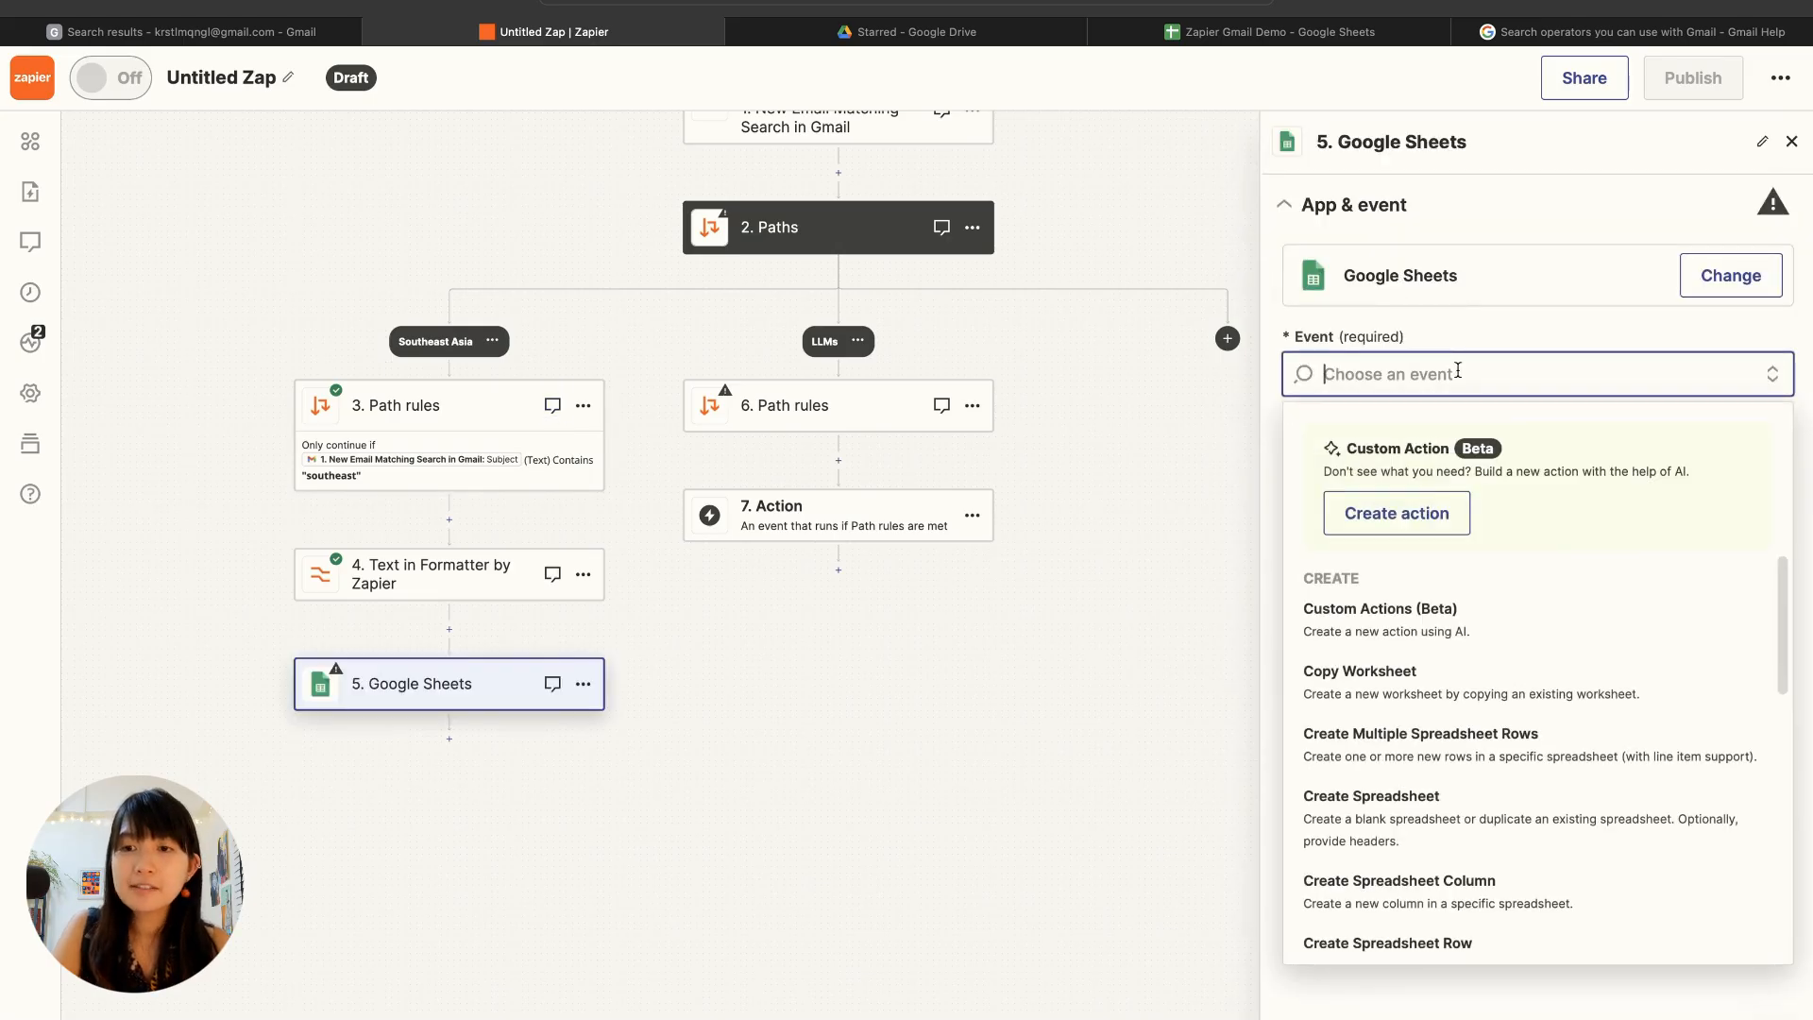
left_click(1441, 756)
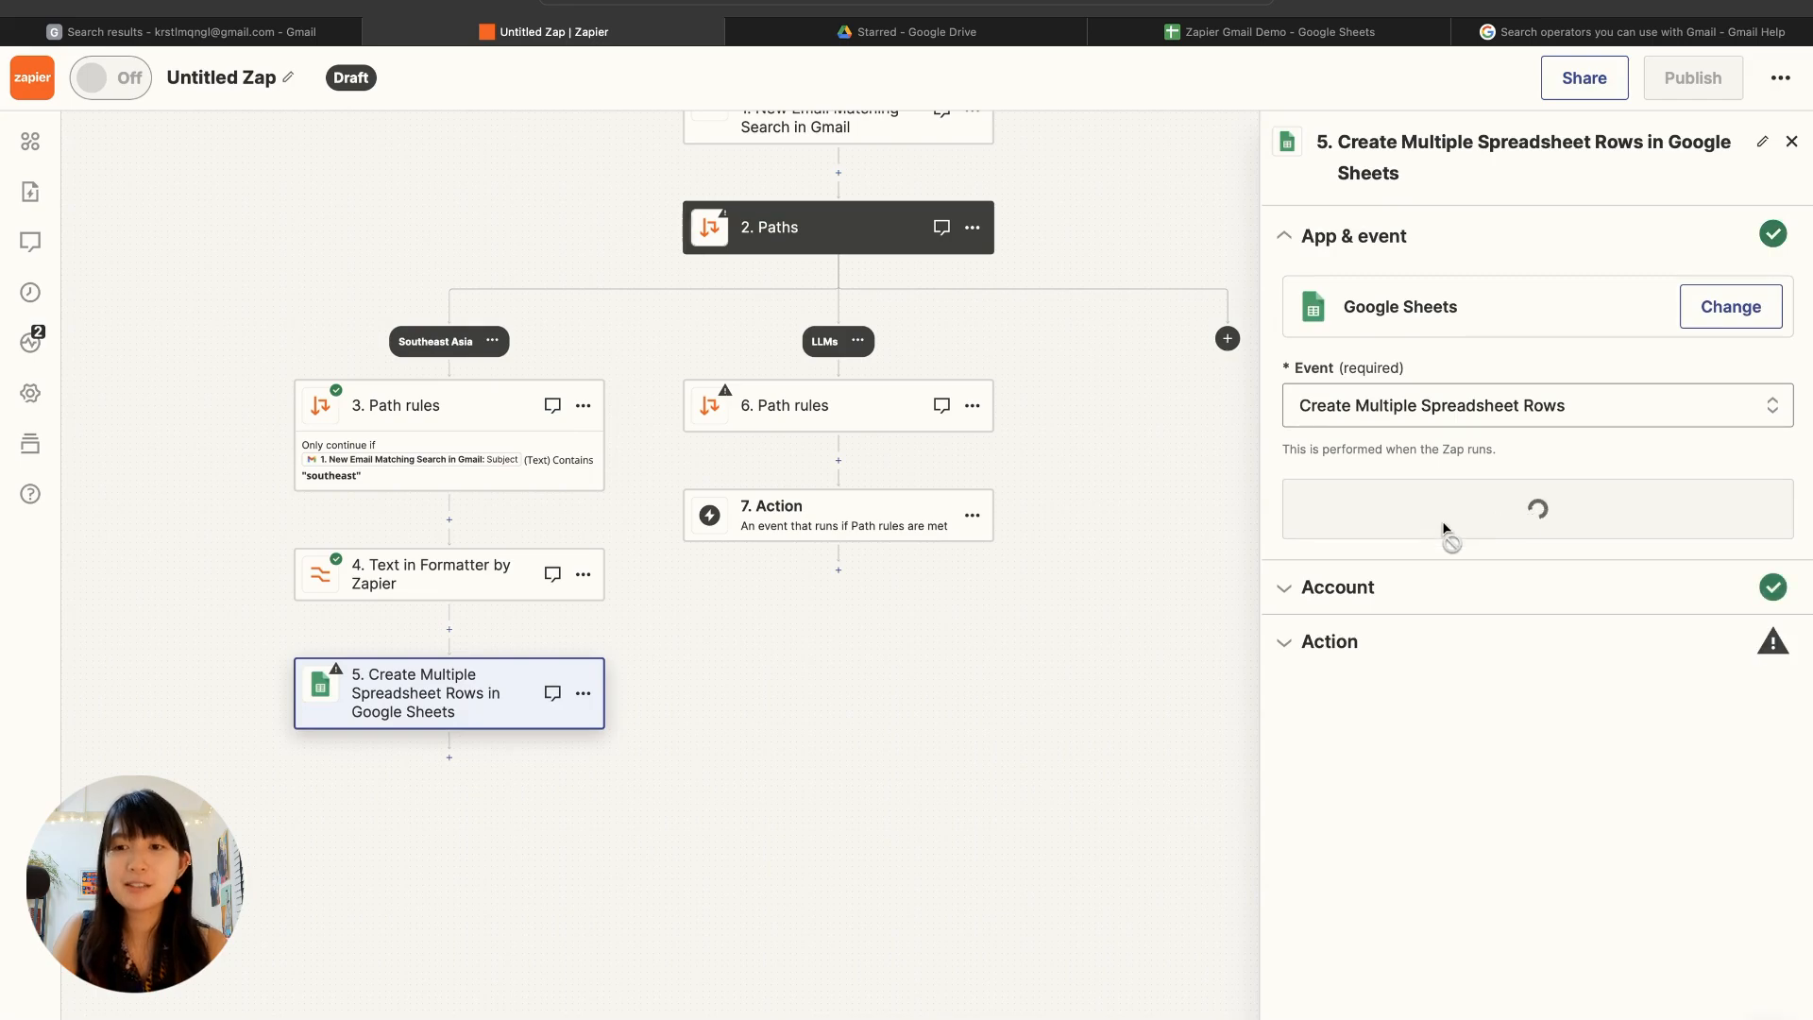
left_click(1433, 591)
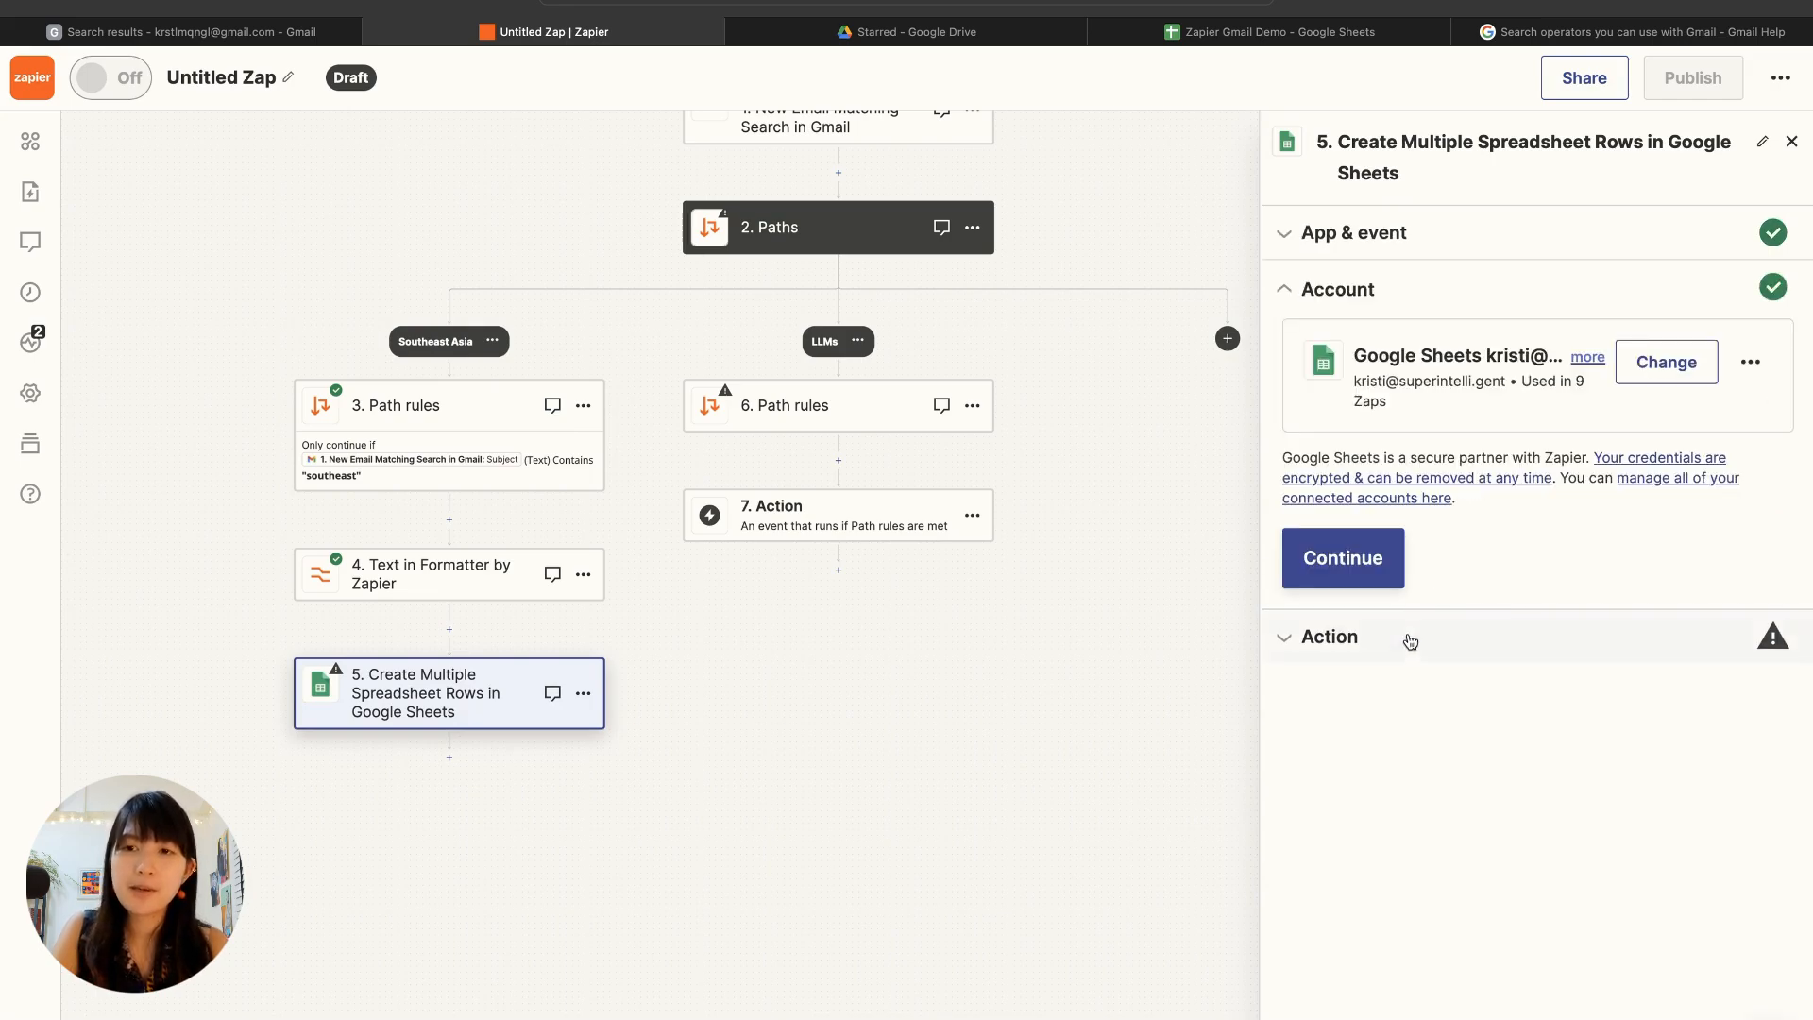
left_click(1360, 576)
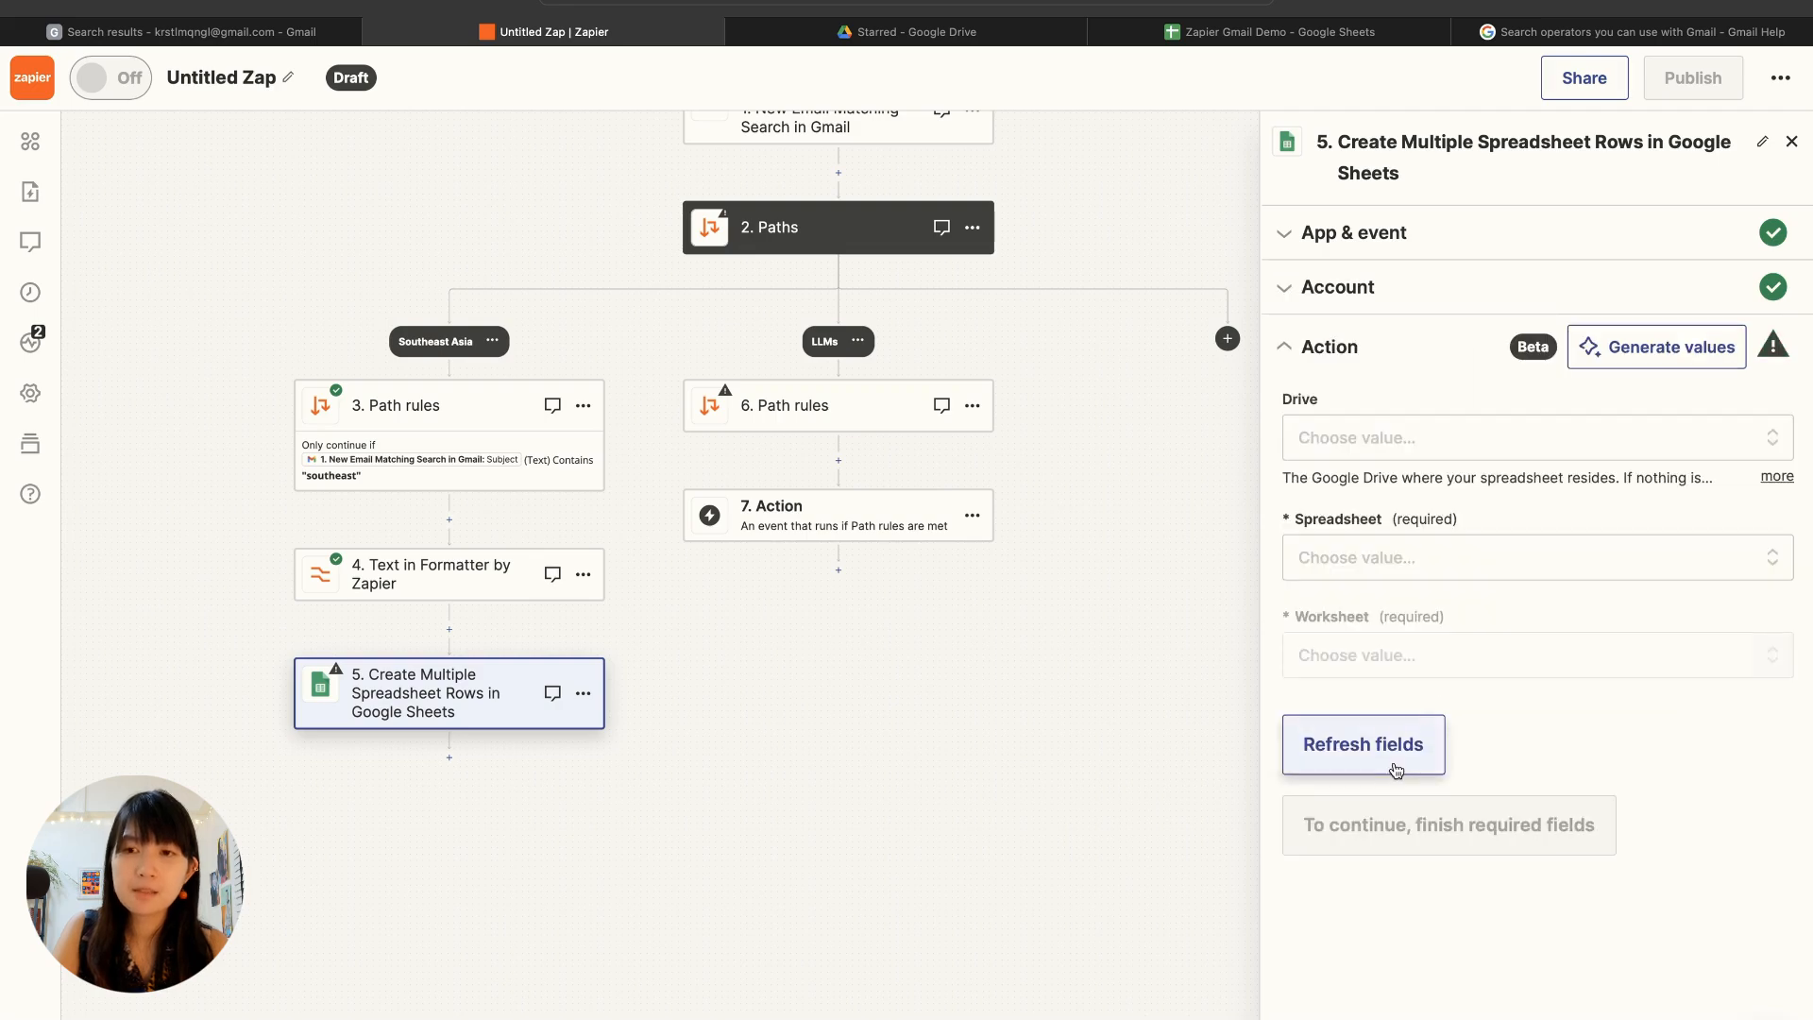
Step: Choose the Zapier Gmail Demo spreadsheet from My Google Drive and its AI Southeast Asia worksheet as the destination
left_click(1404, 452)
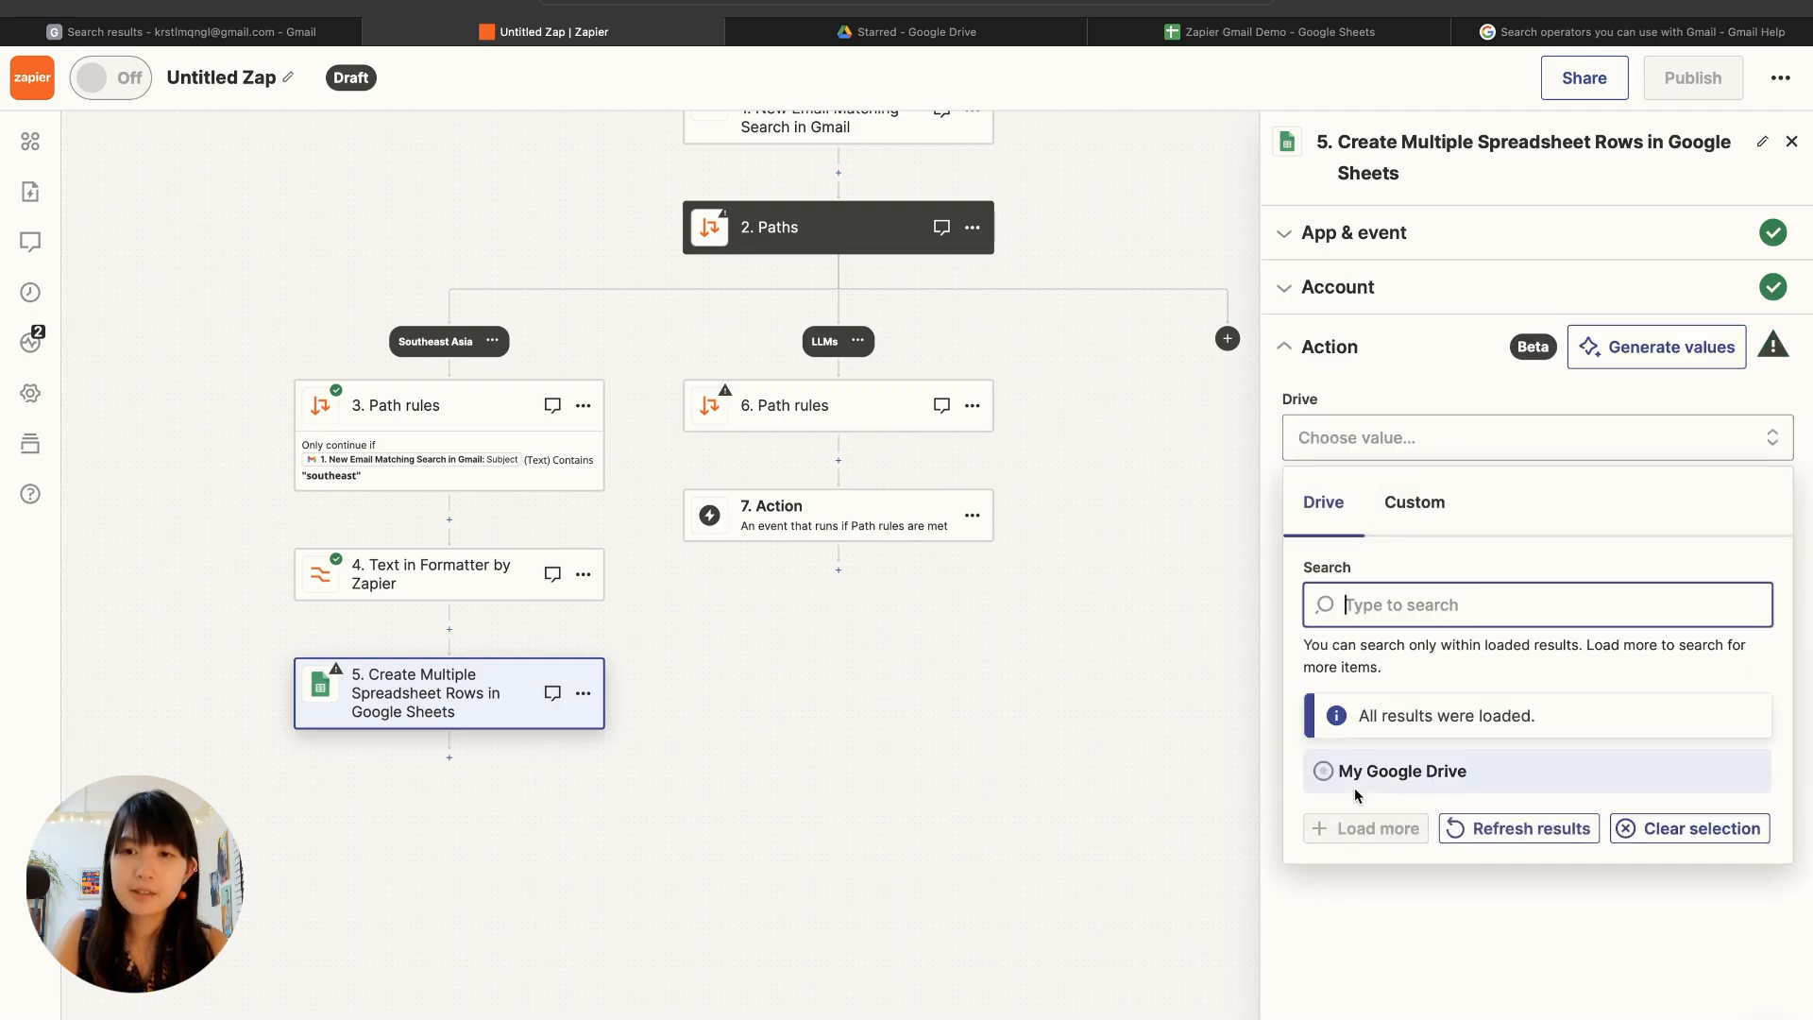
left_click(1354, 789)
left_click(1356, 565)
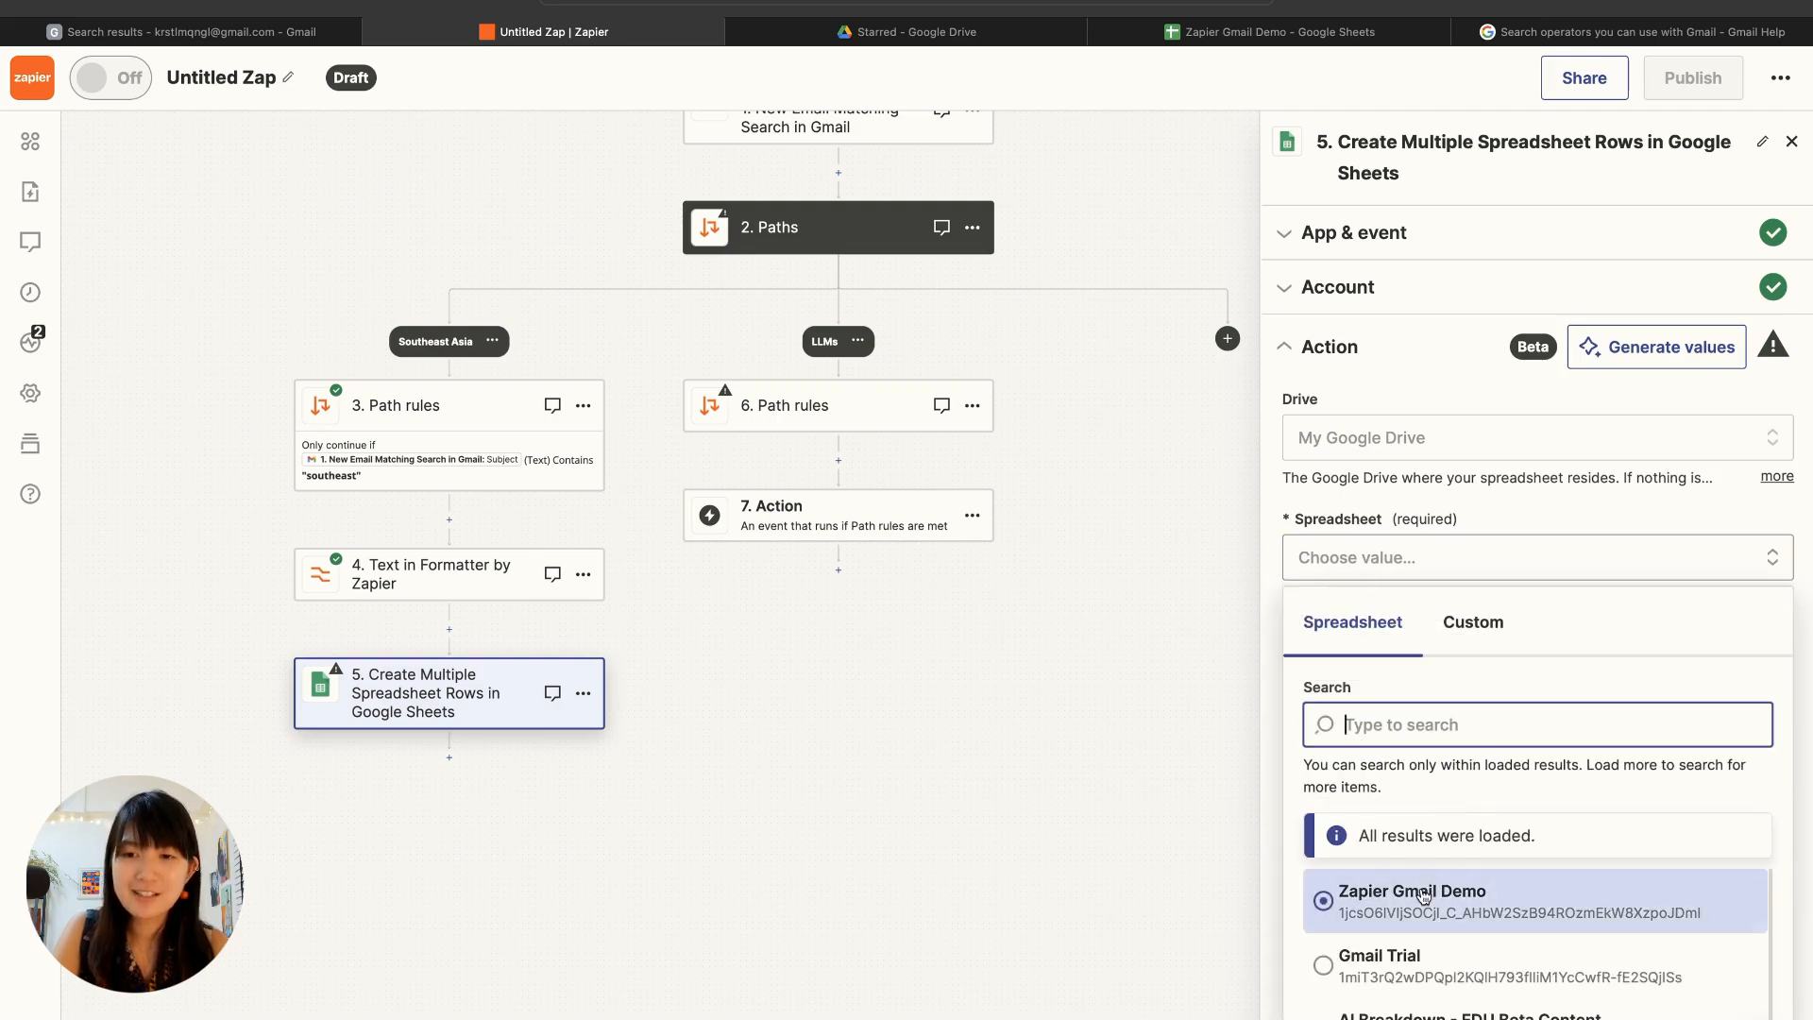
left_click(1417, 897)
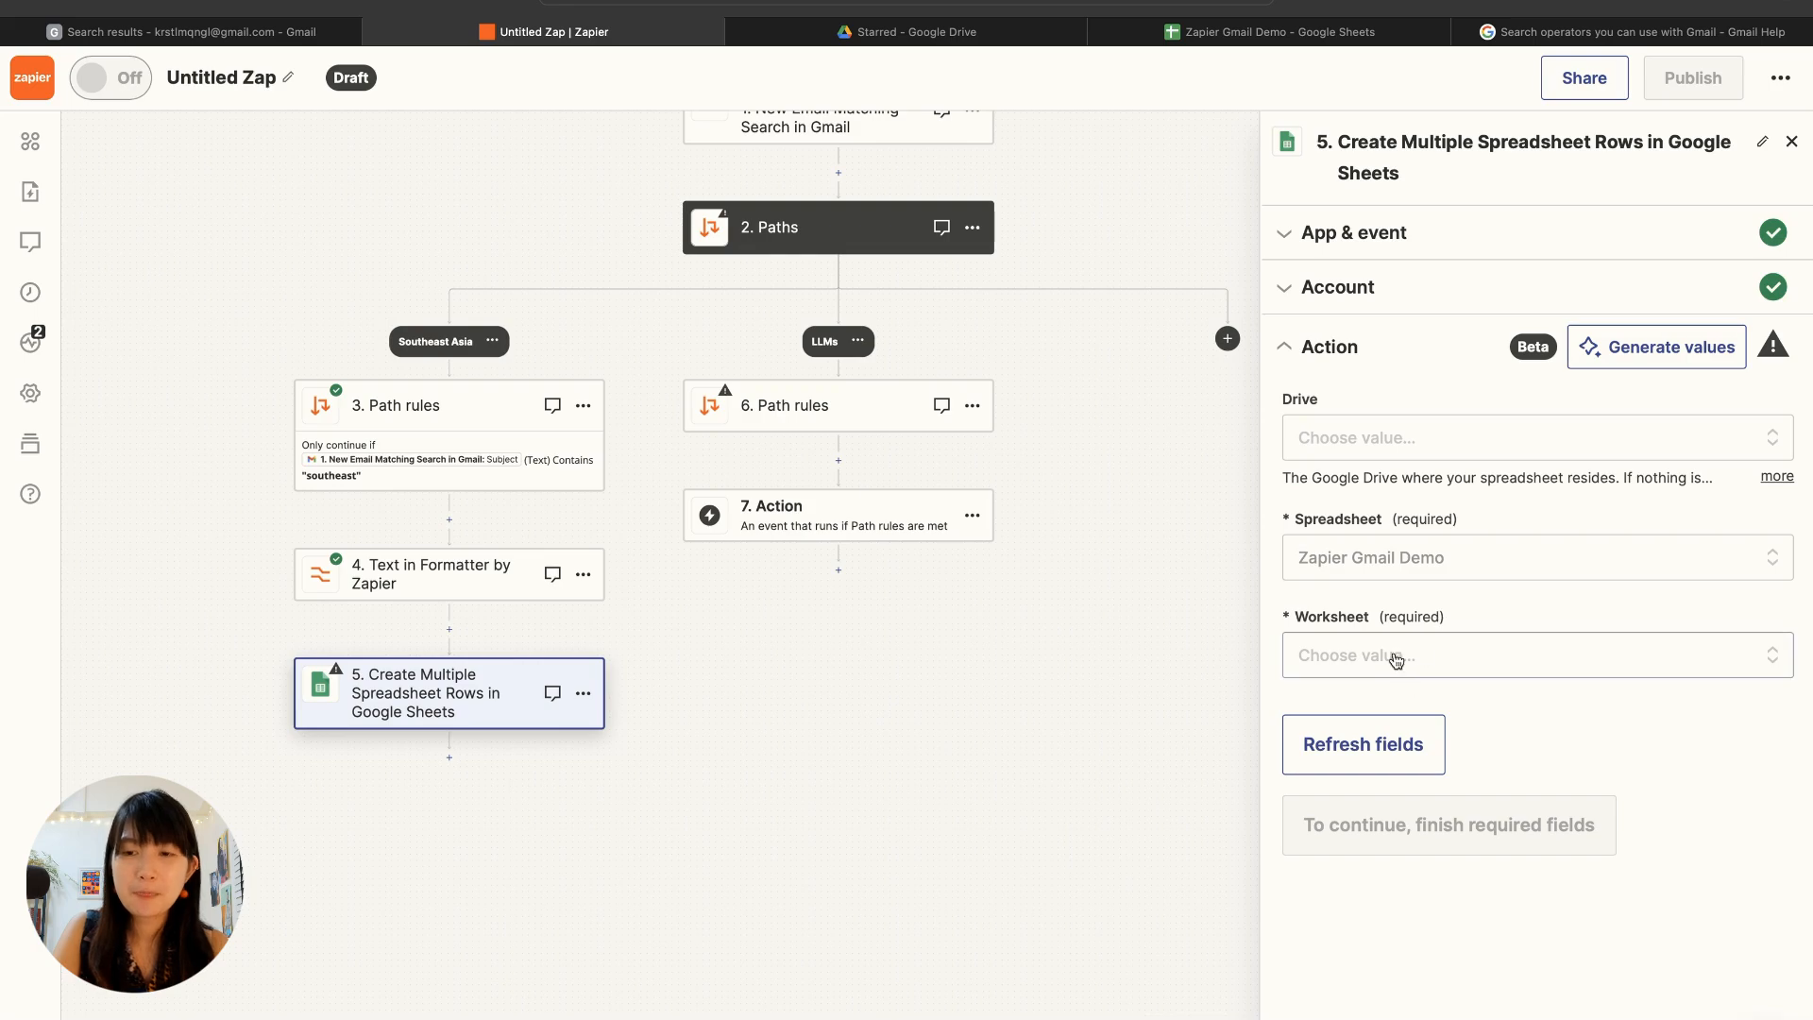
left_click(1396, 659)
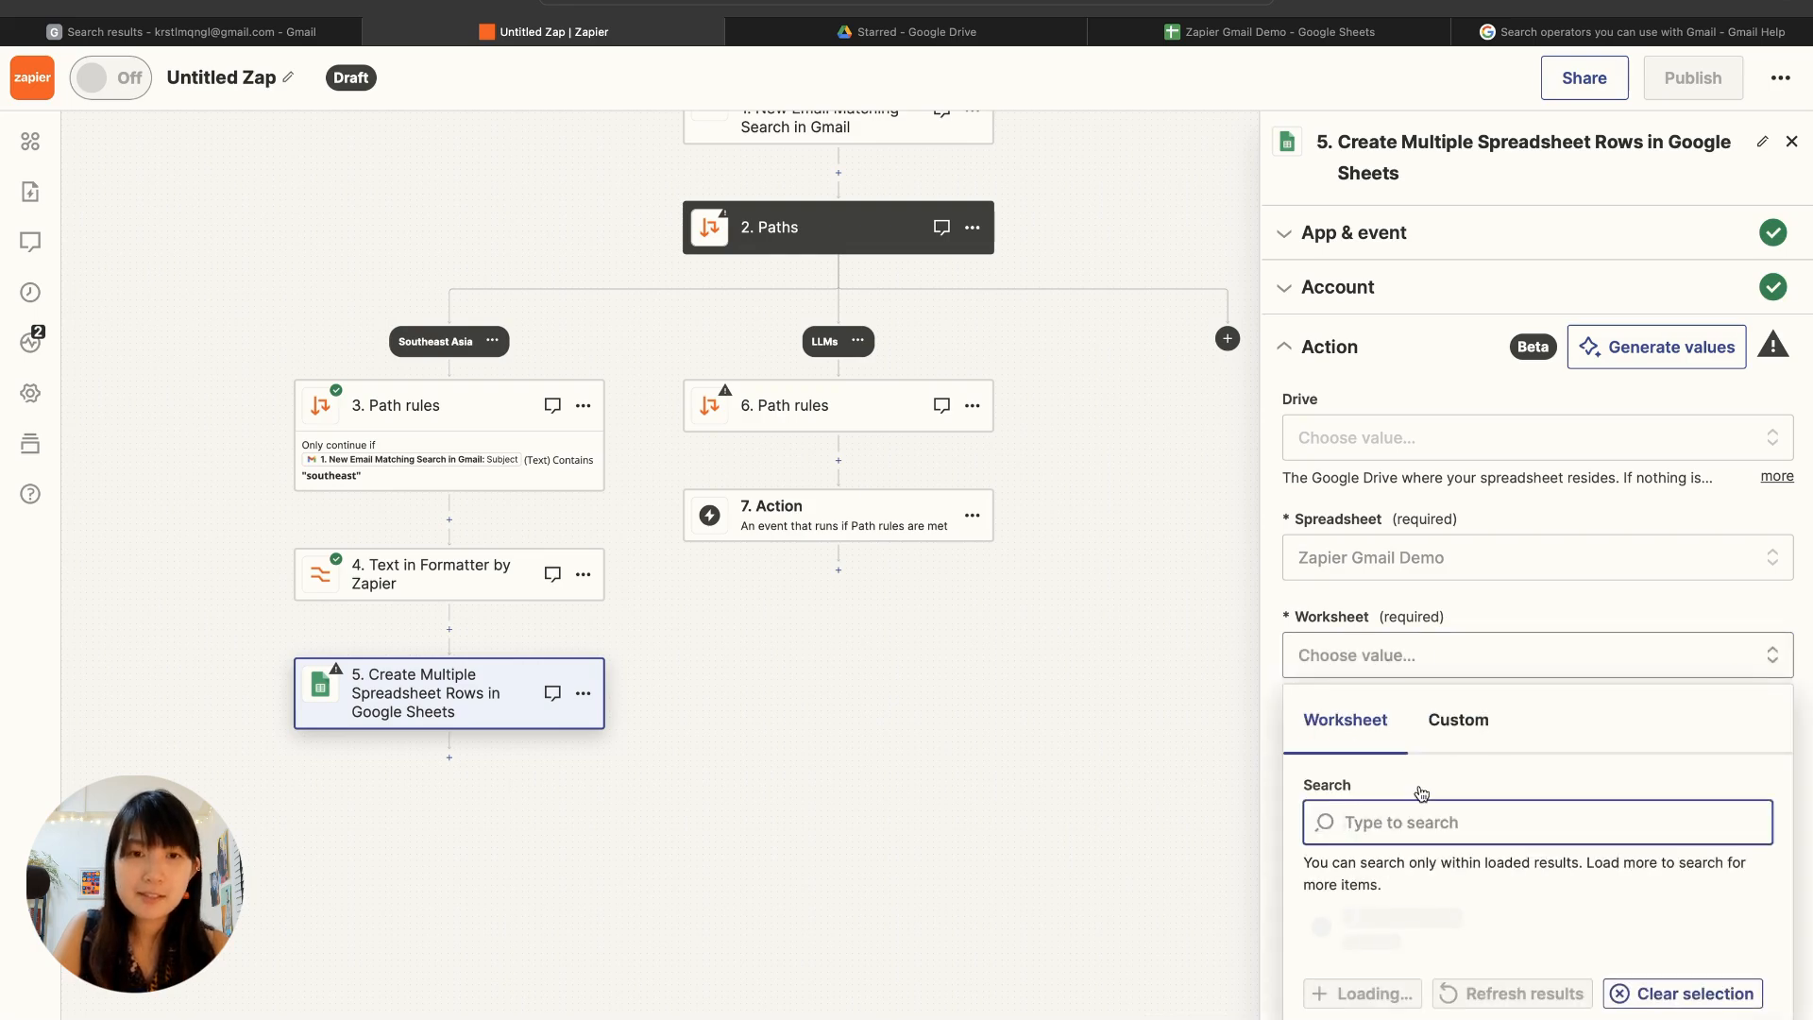
left_click(1432, 652)
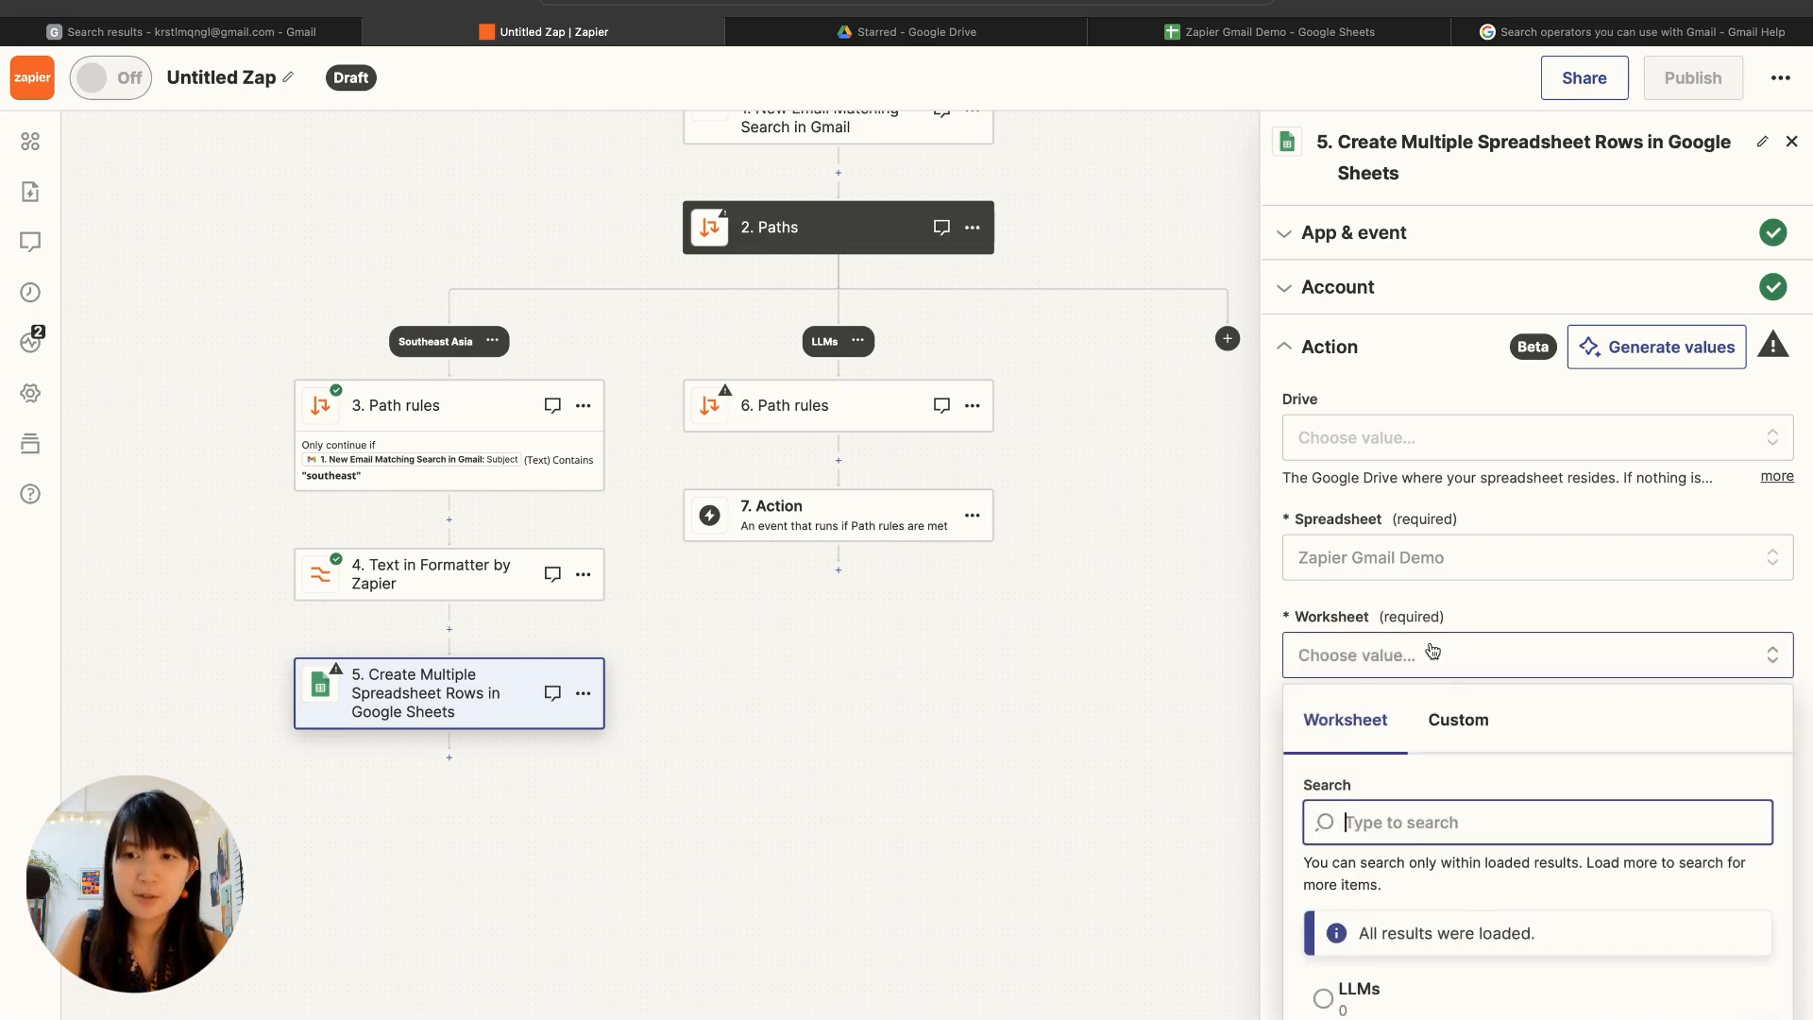
scroll(1417, 907, "down", 2)
left_click(1341, 982)
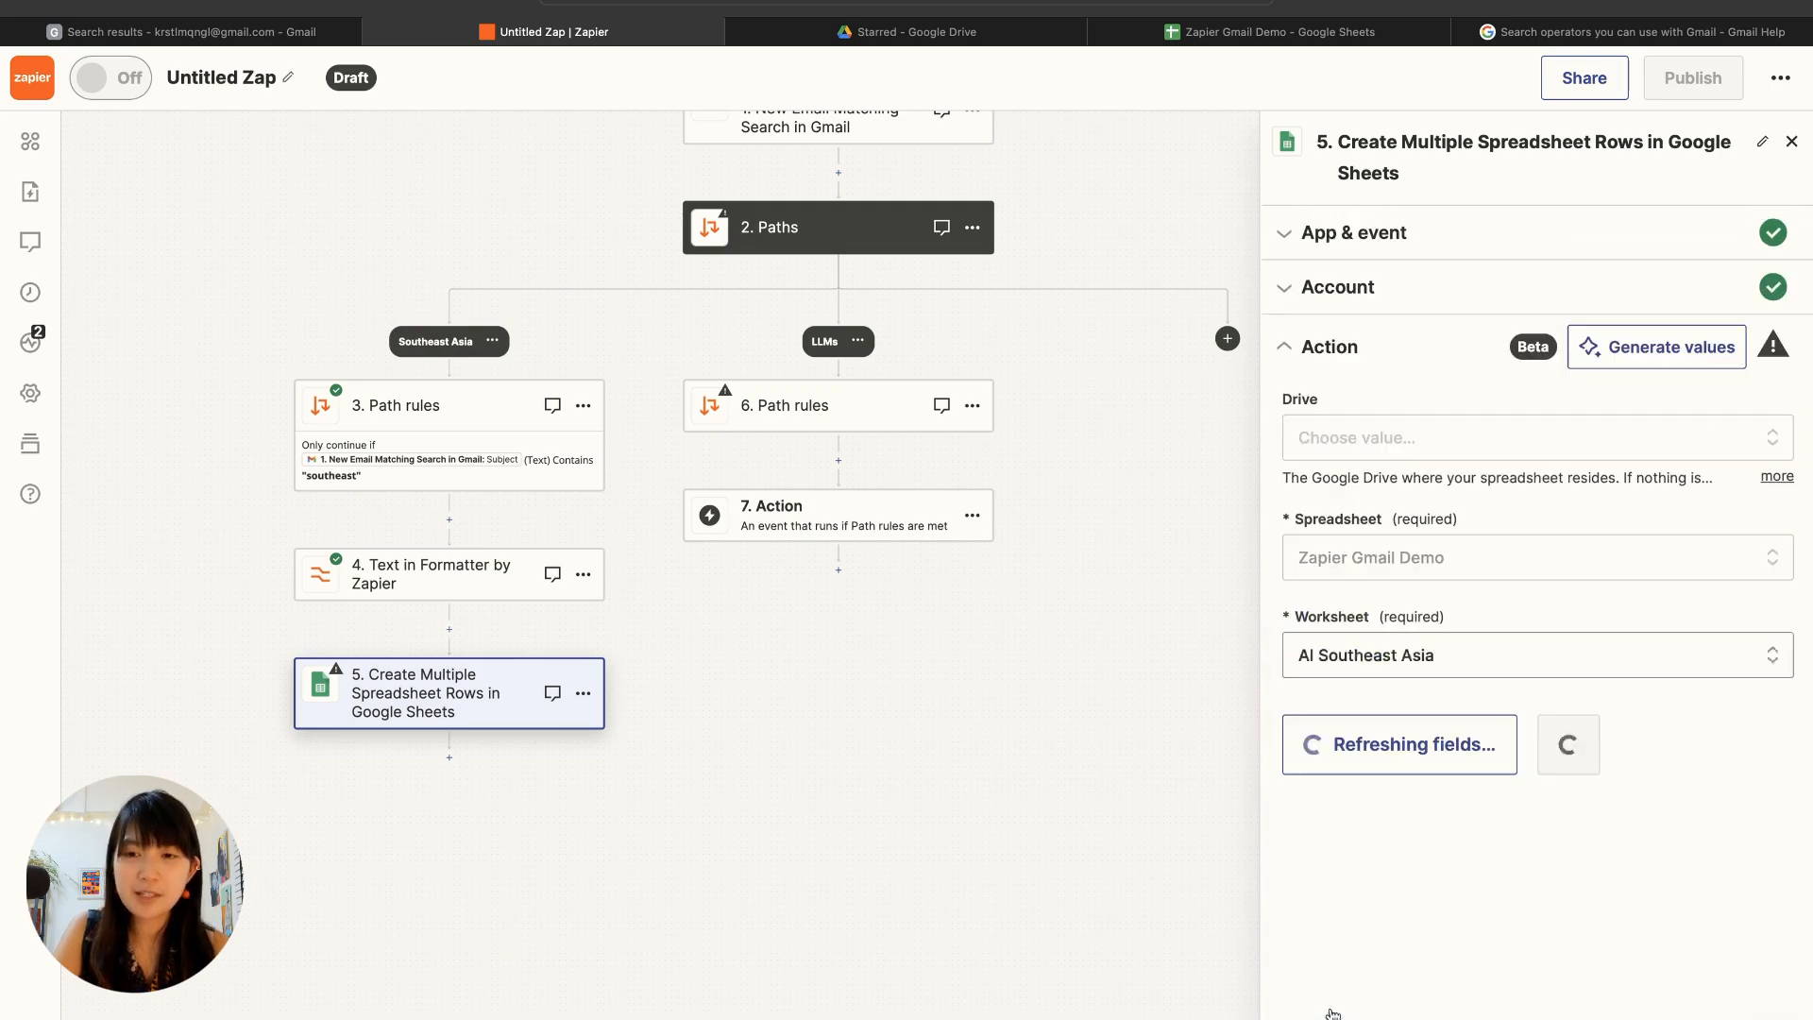
Step: Map the Date column of the new rows to the Date value from the Gmail trigger
left_click(1361, 789)
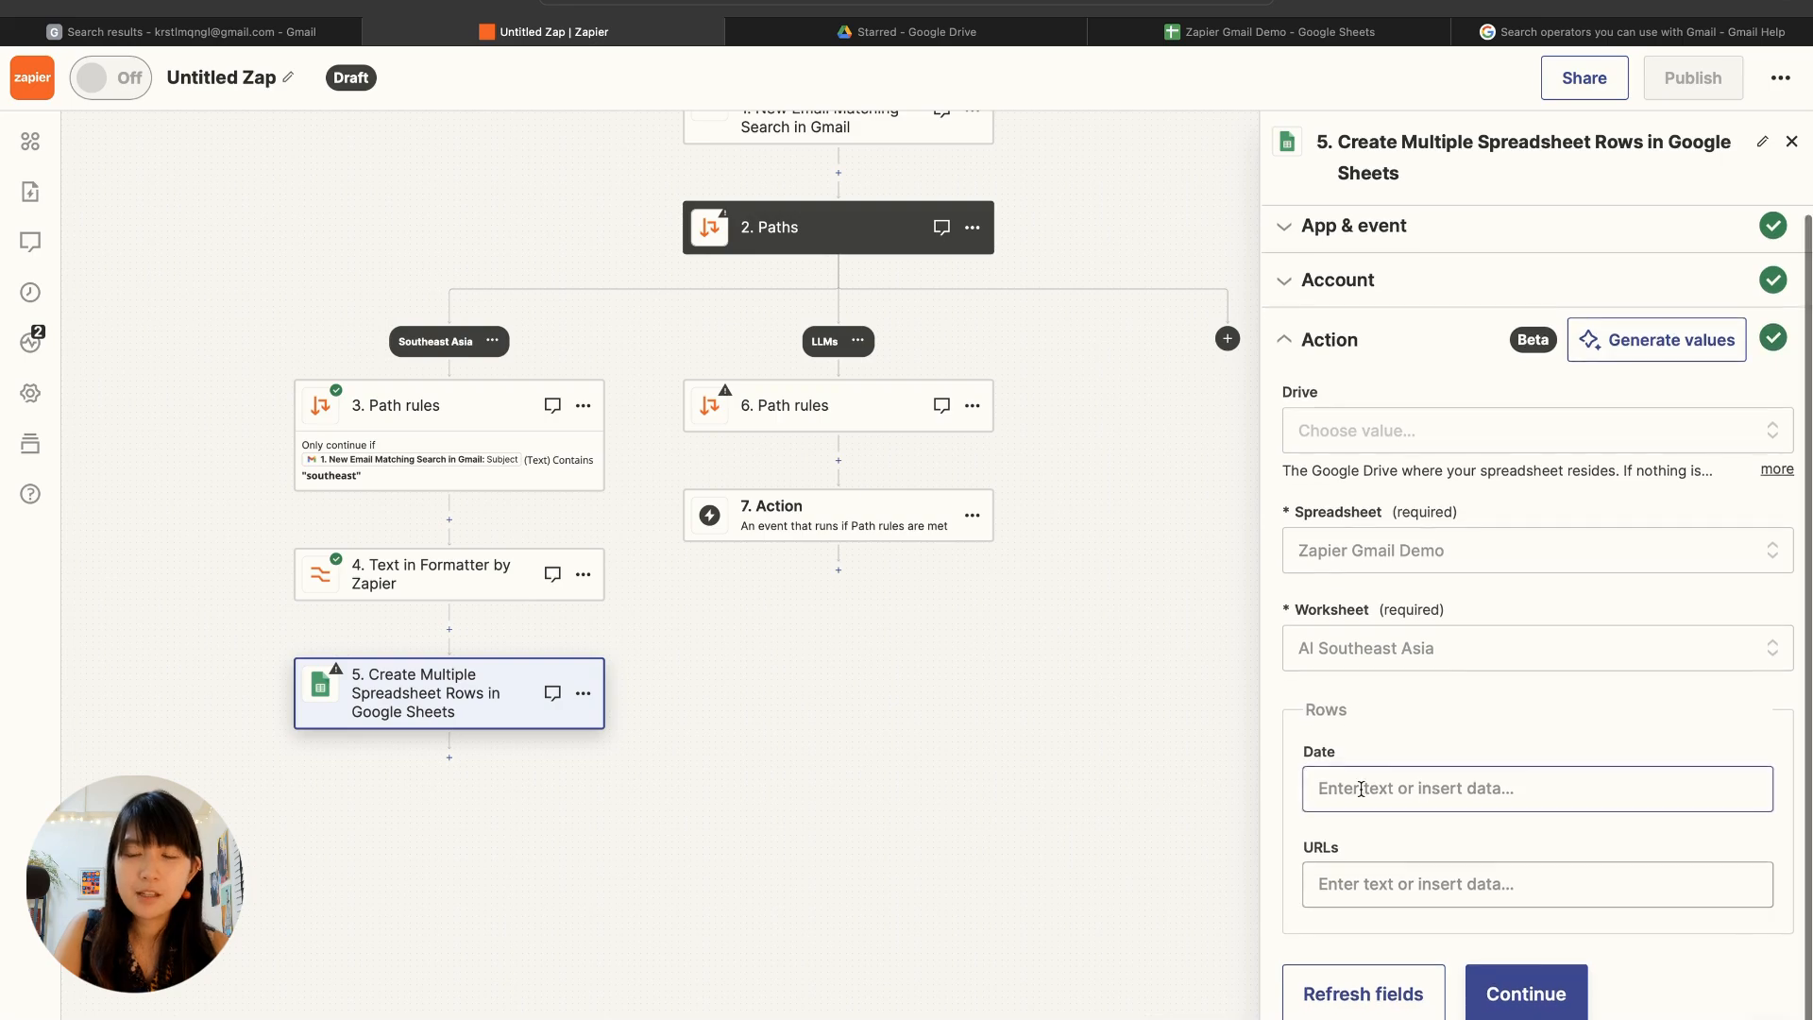
scroll(1417, 736, "down", 1)
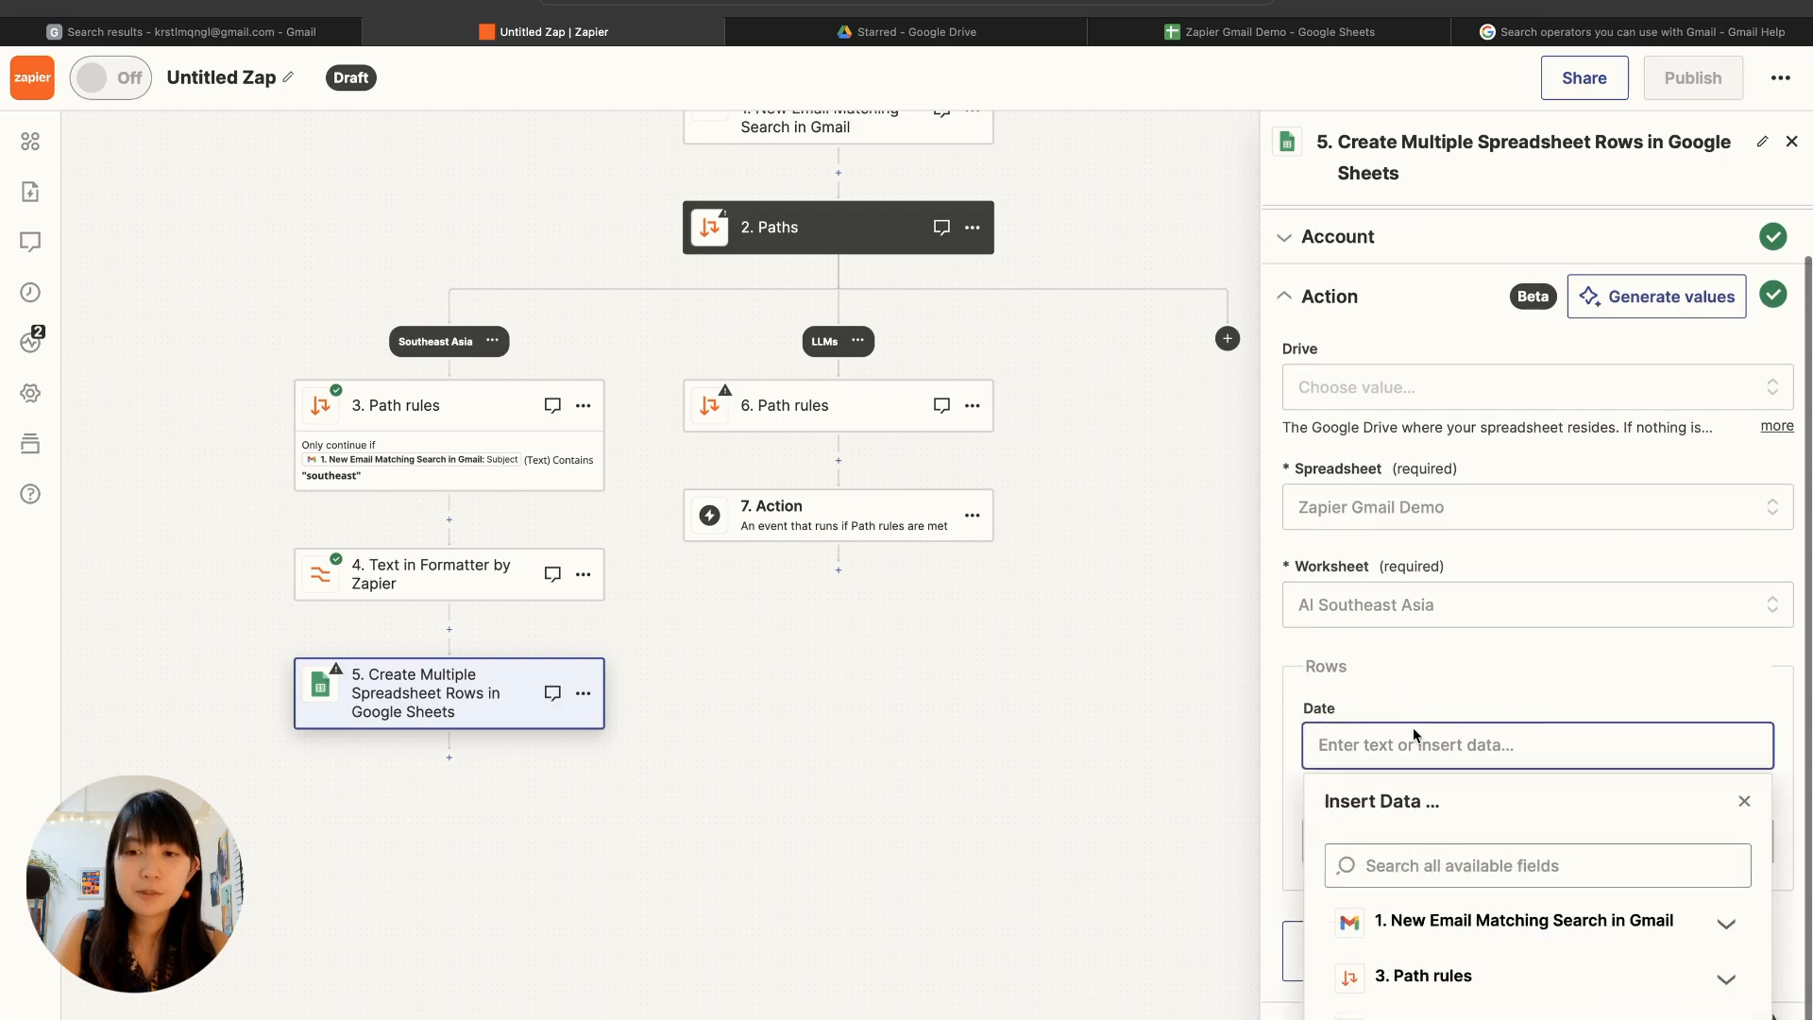
left_click(1474, 934)
scroll(1474, 934, "down", 3)
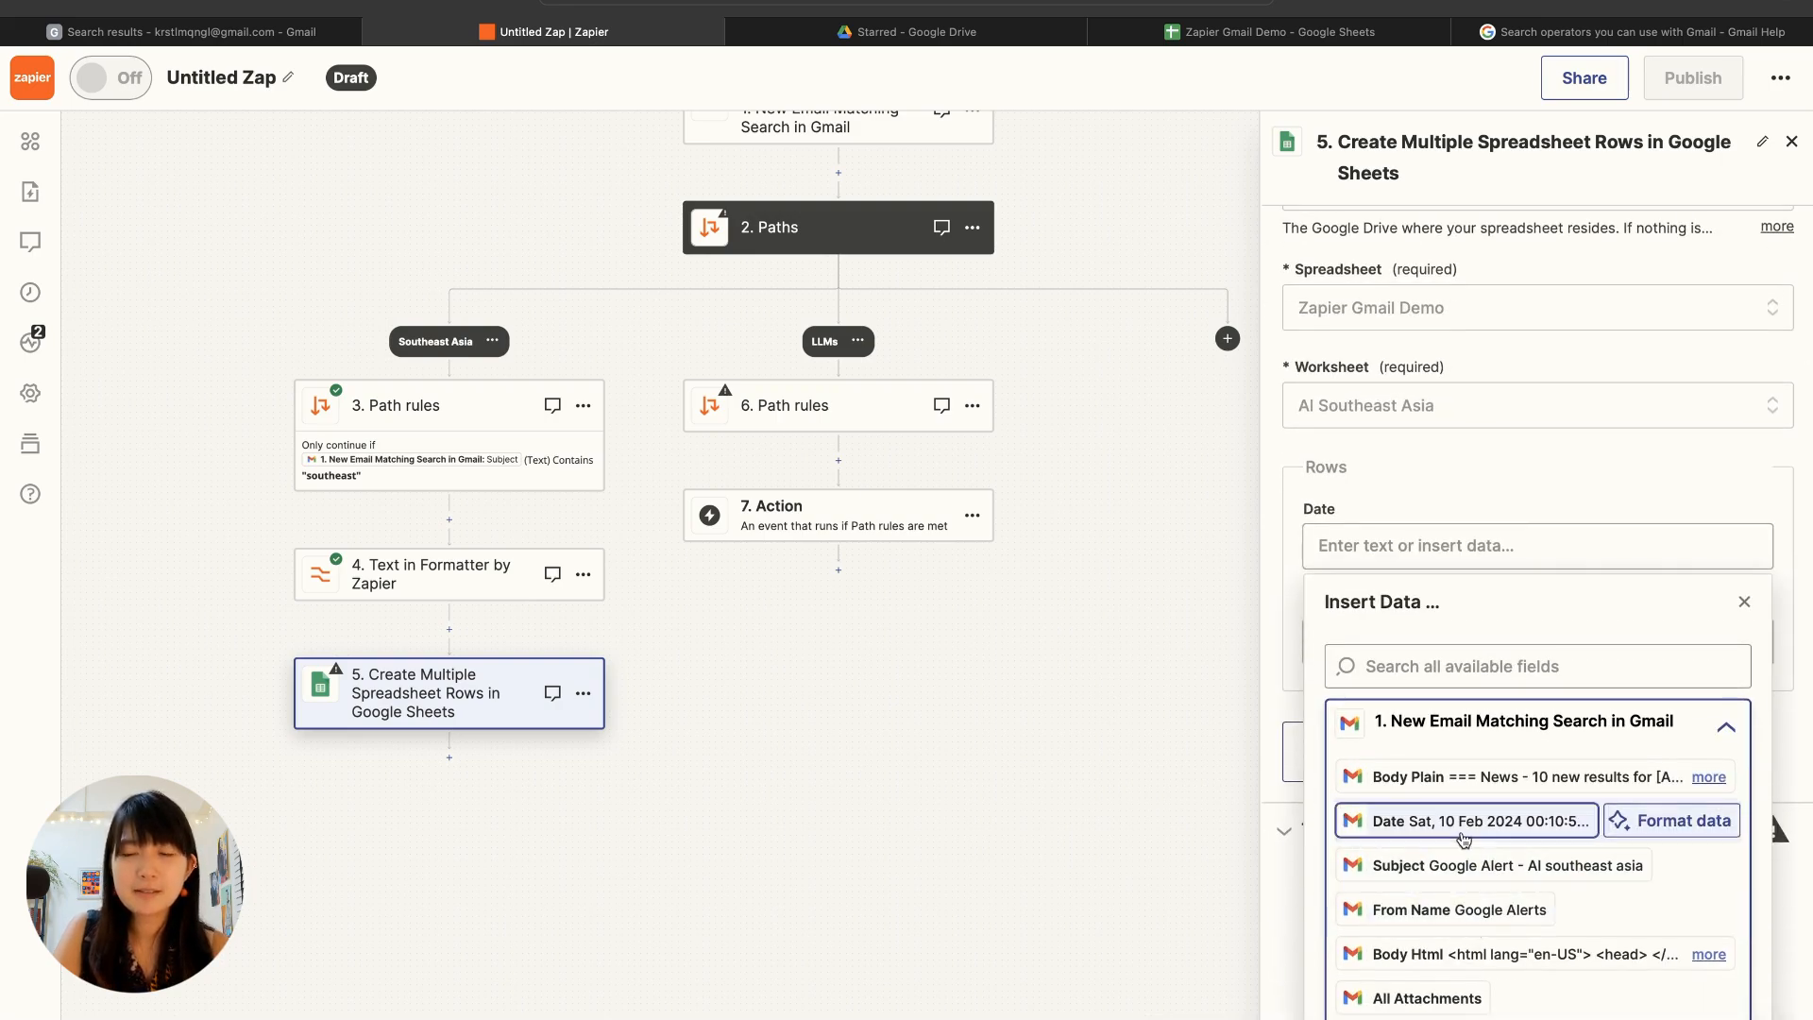
left_click(1463, 840)
left_click(1483, 472)
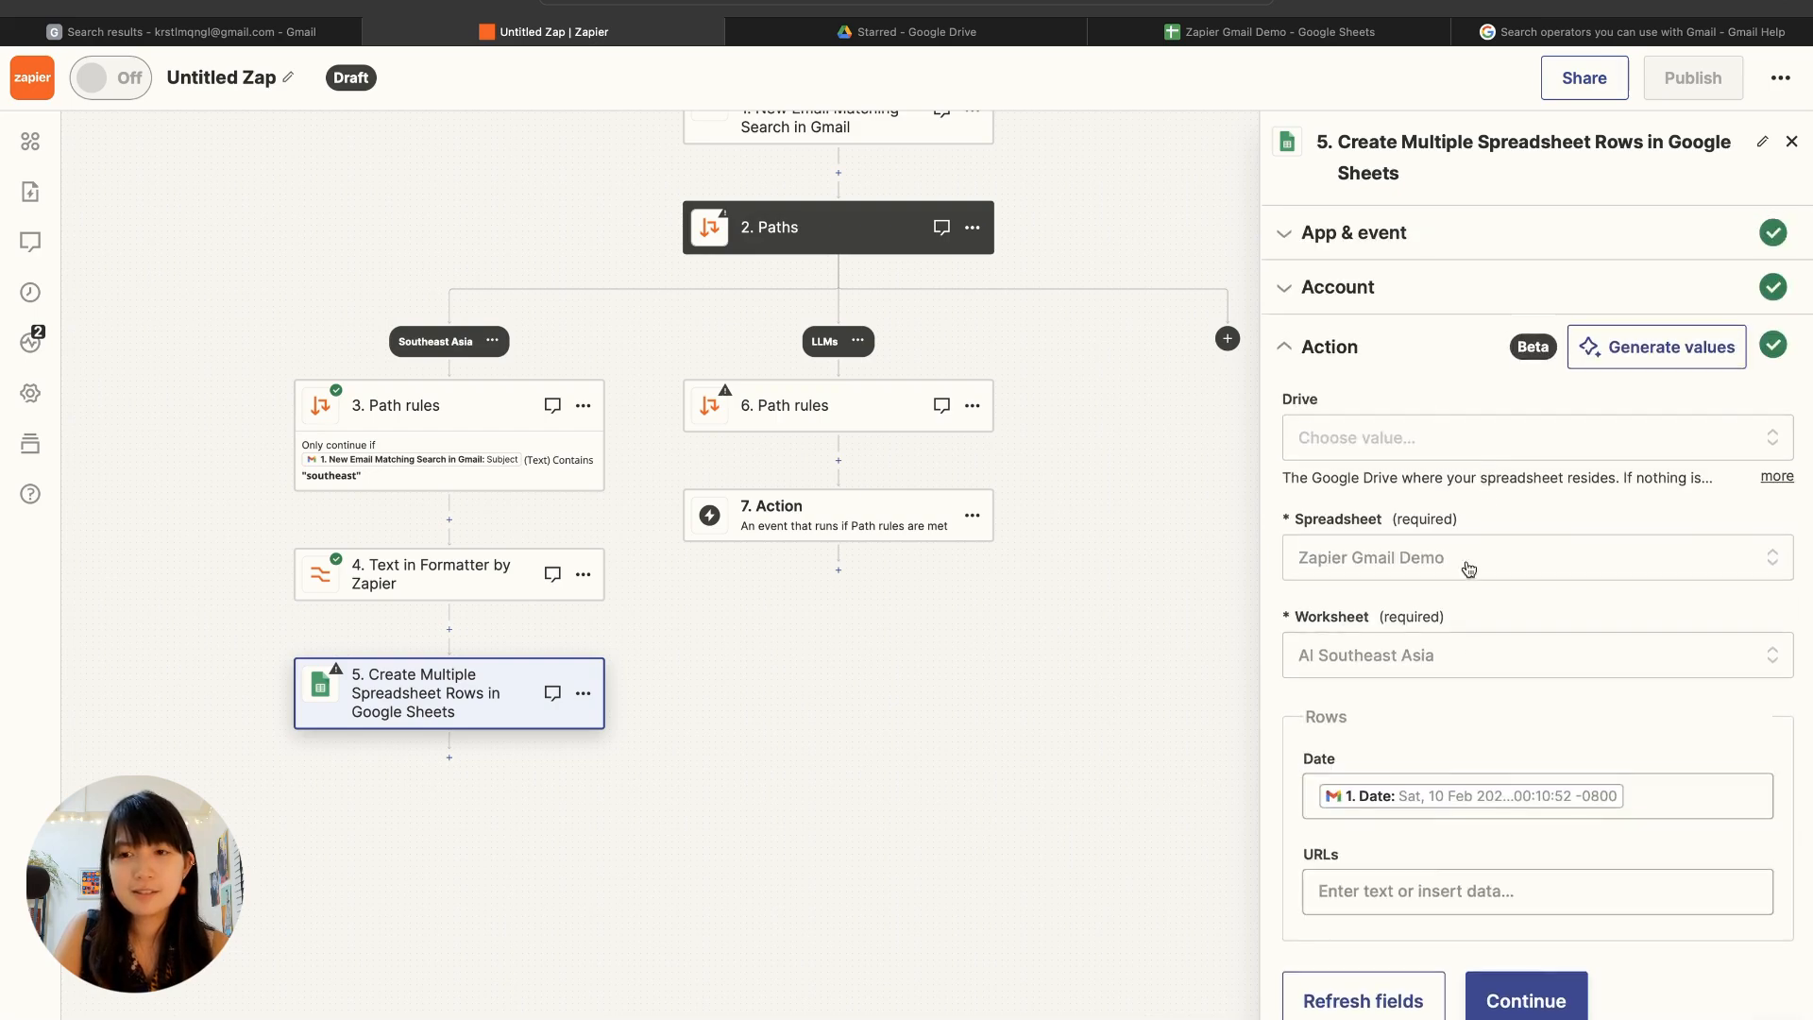
Step: Fill the URLs column with all extracted results of the Formatter step, Output 0 through Output 12
left_click(1432, 879)
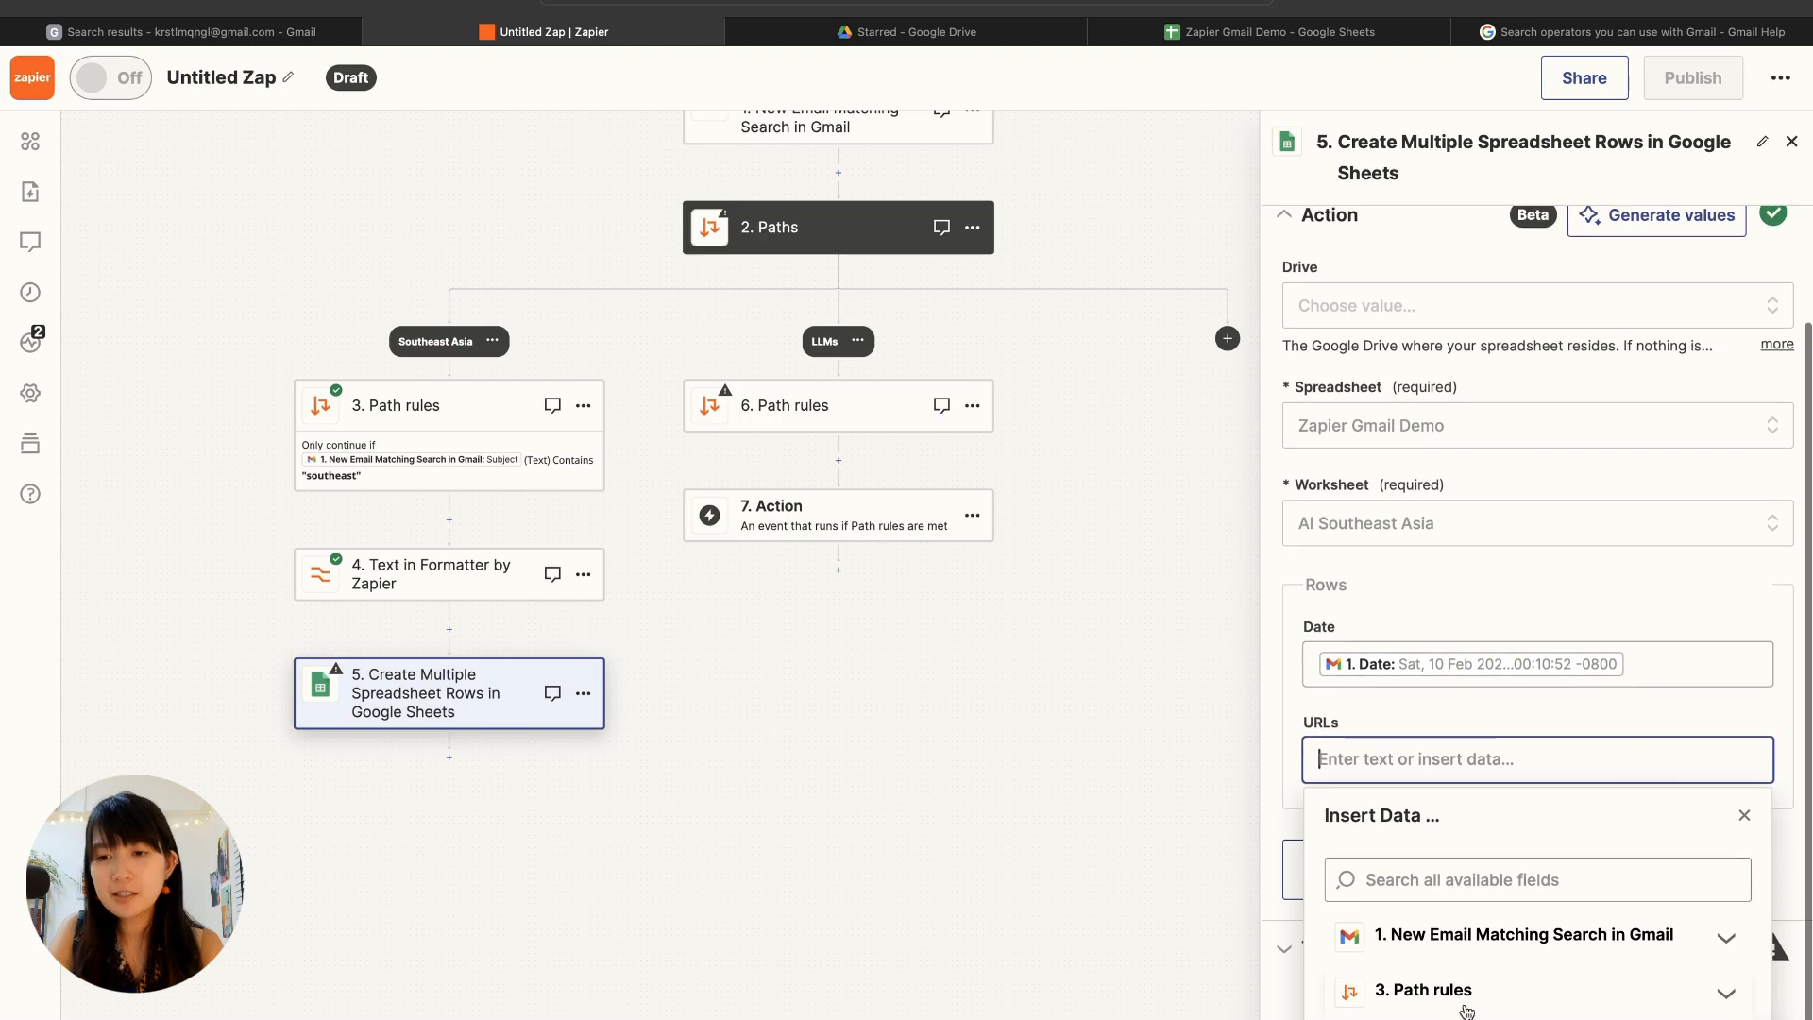
left_click(1494, 1018)
scroll(1495, 916, "down", 3)
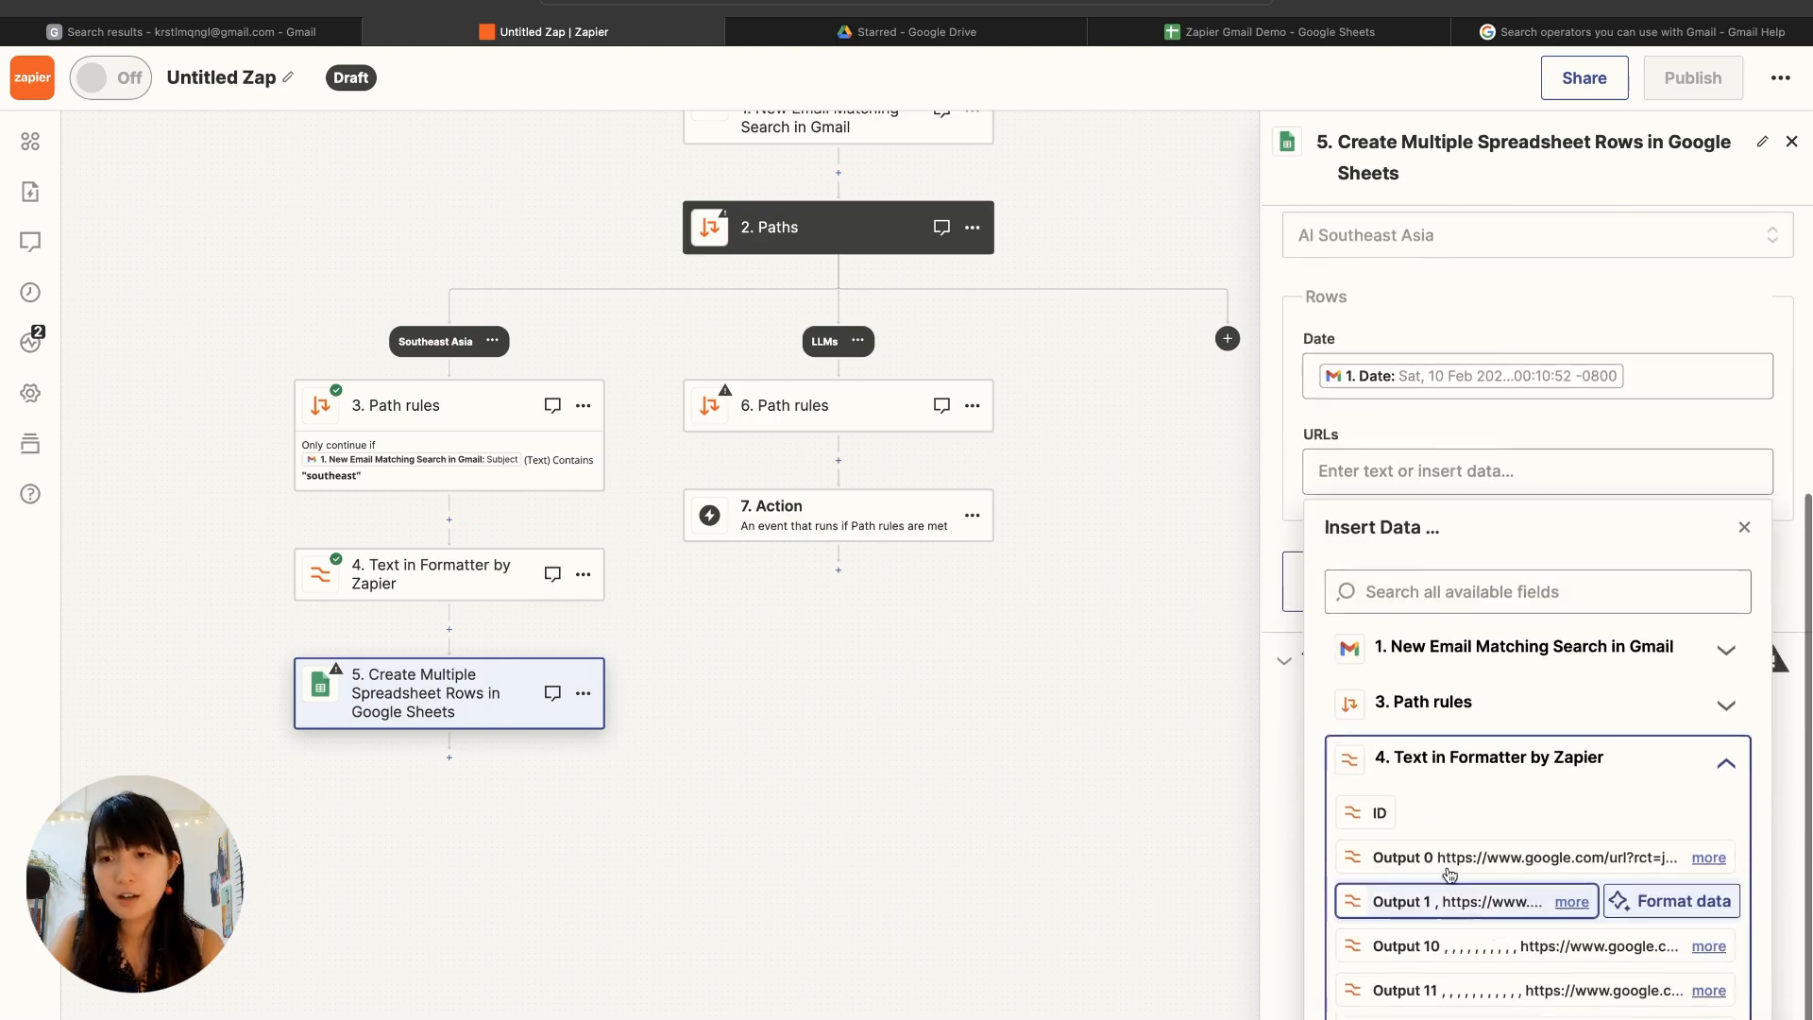
left_click(1427, 856)
left_click(1430, 903)
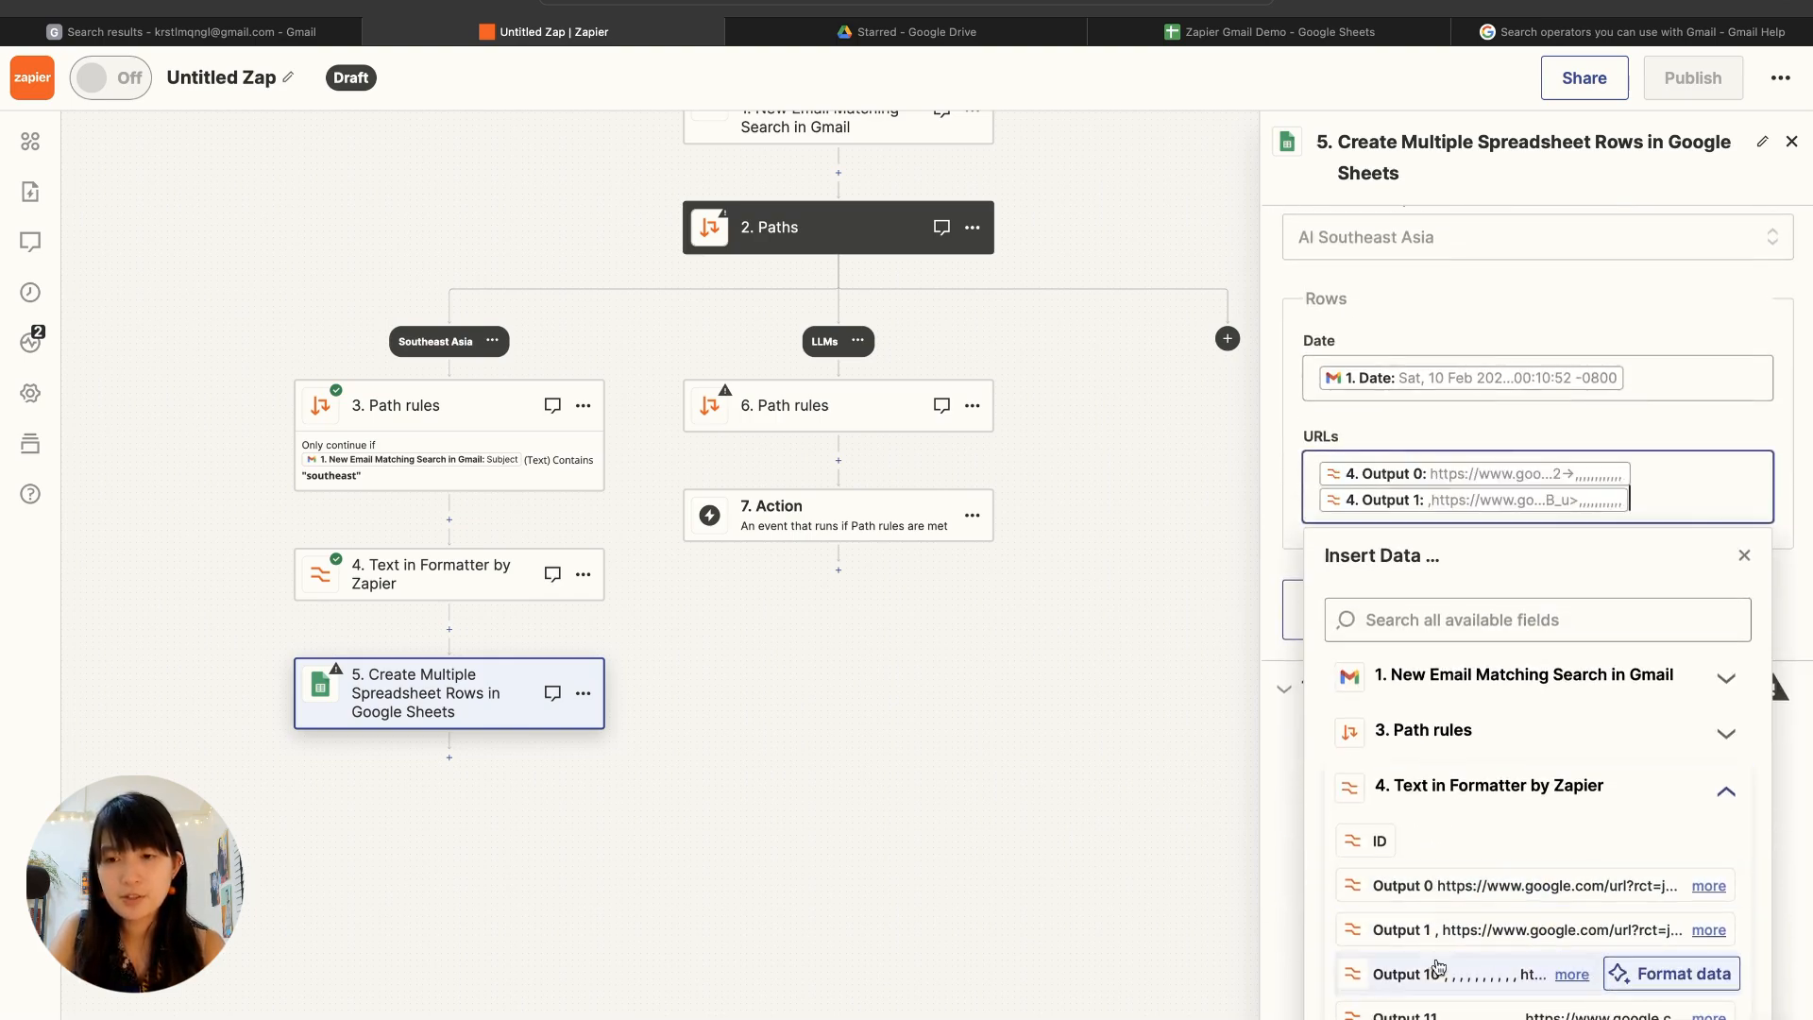
left_click(1438, 979)
scroll(1459, 935, "down", 2)
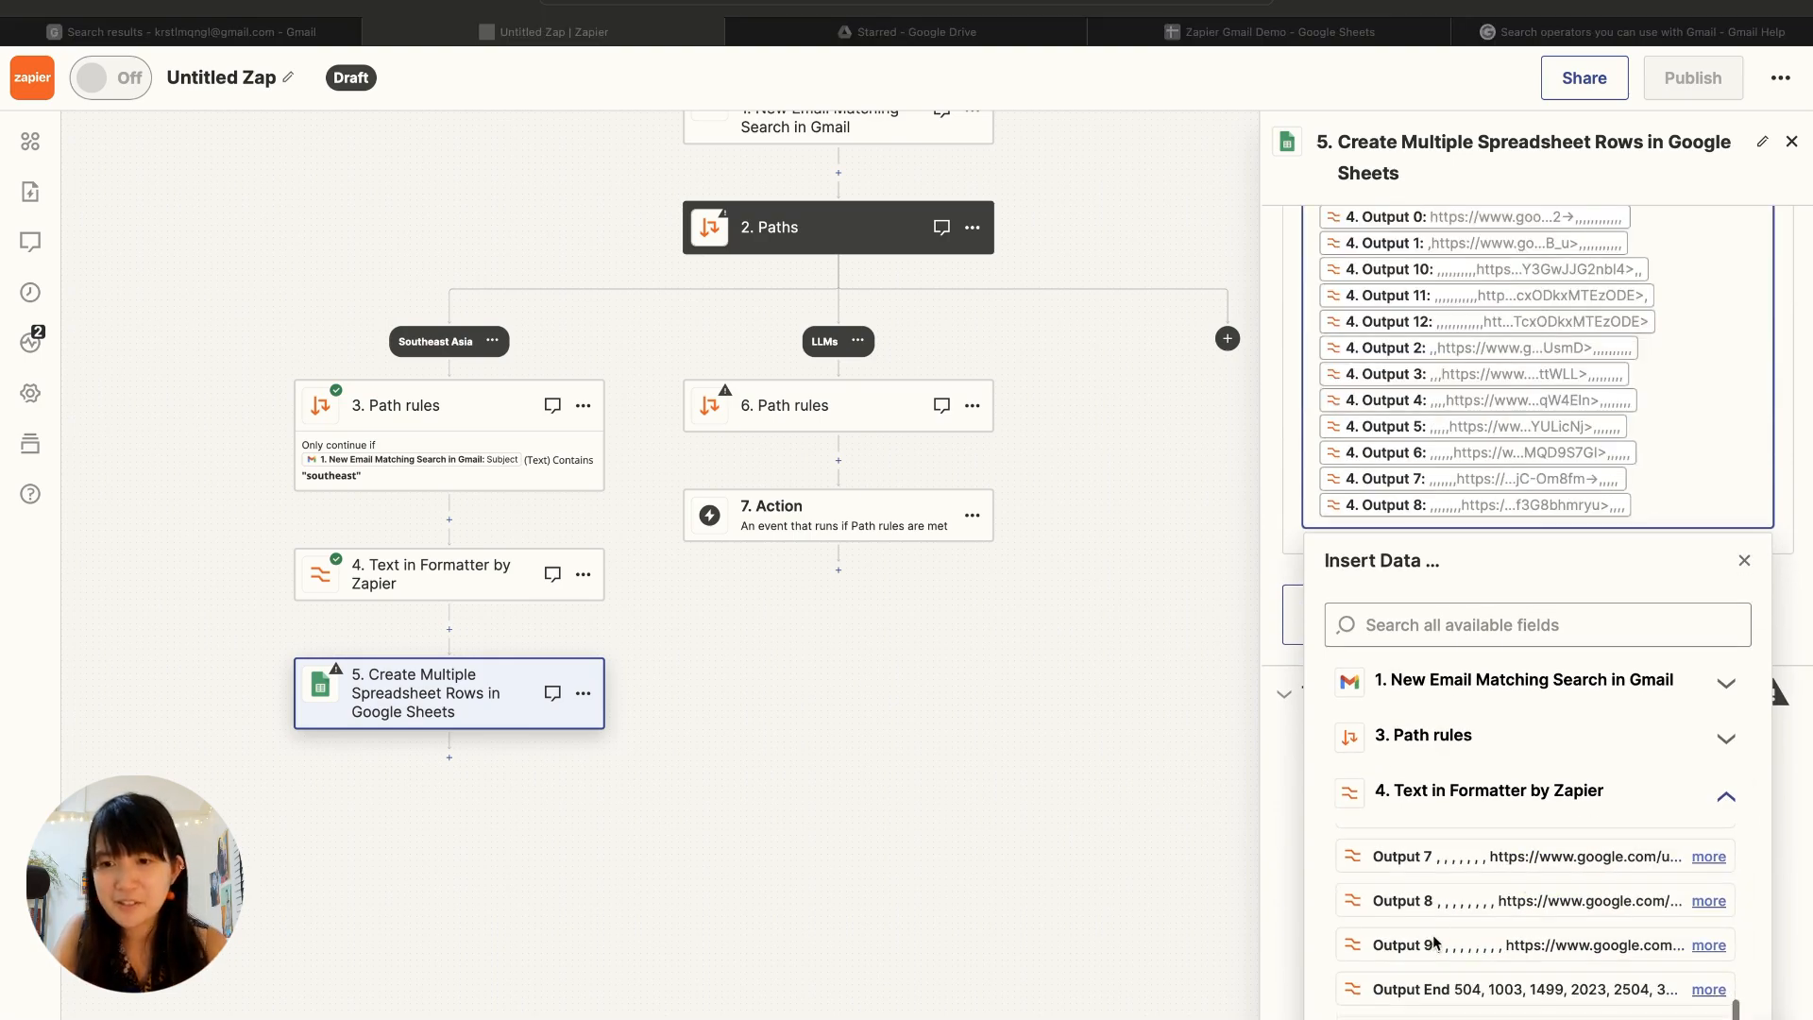
left_click(1421, 947)
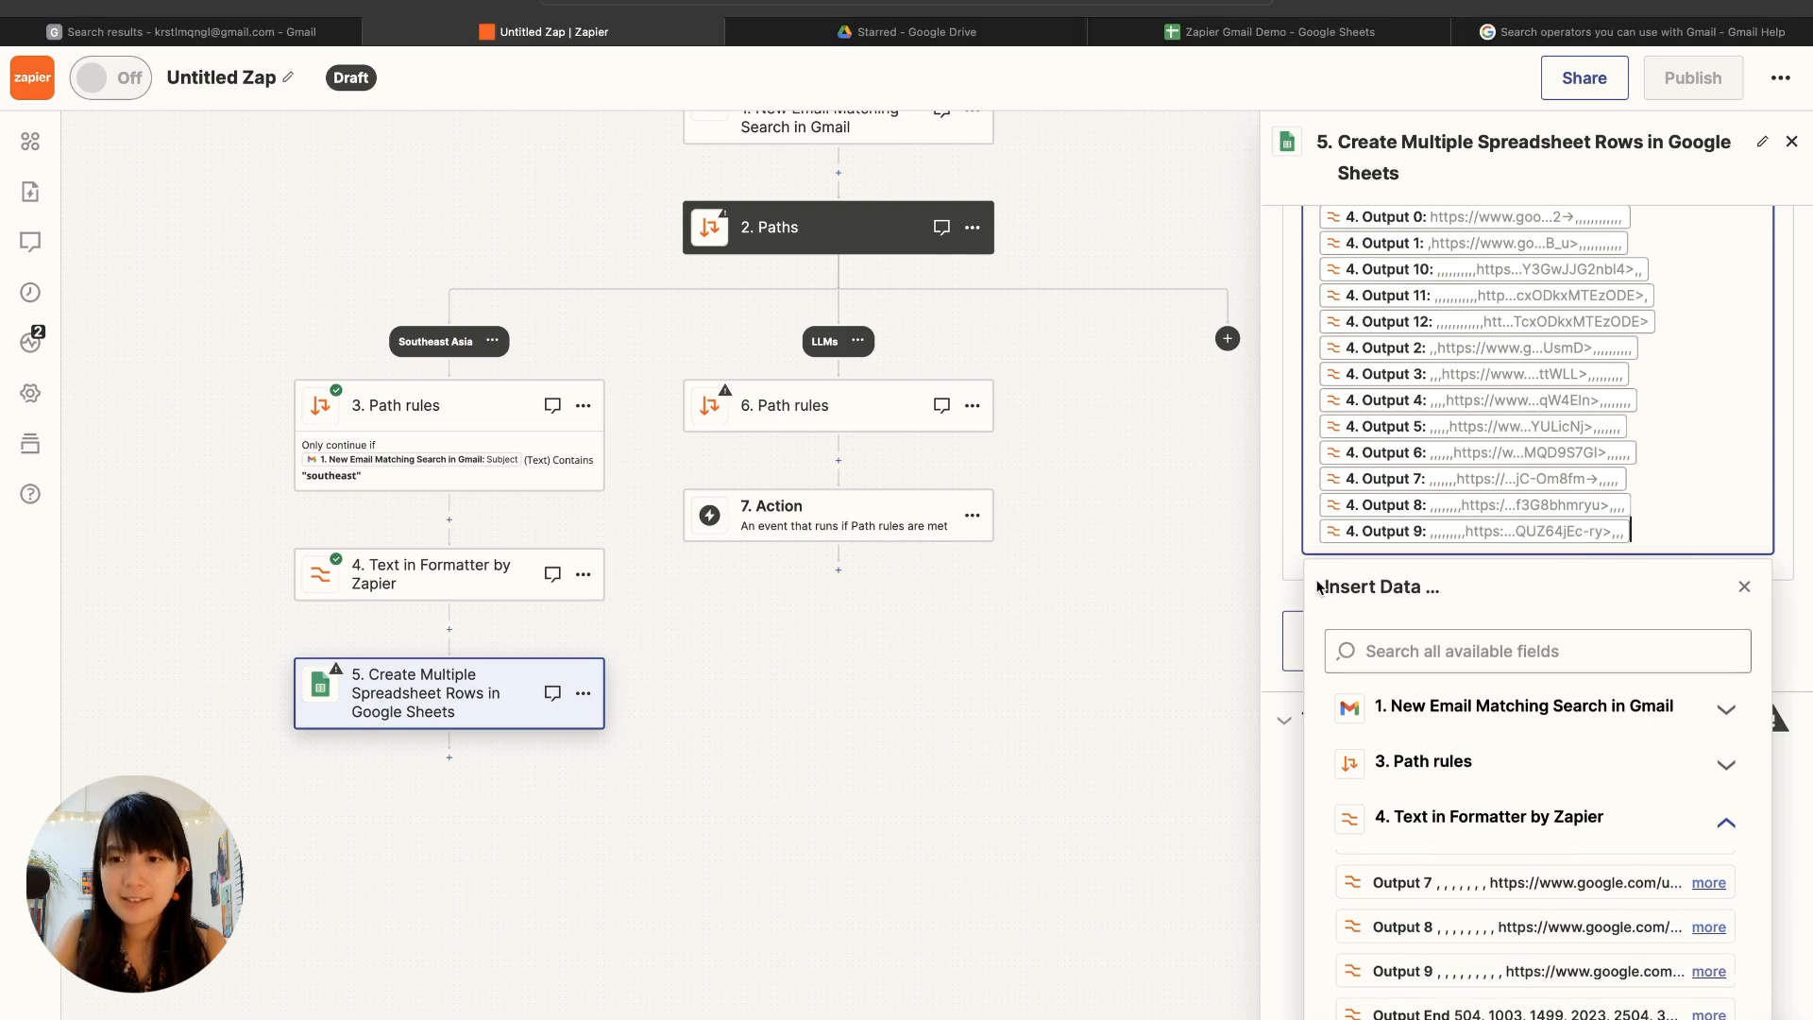
left_click(1270, 583)
scroll(1433, 770, "down", 4)
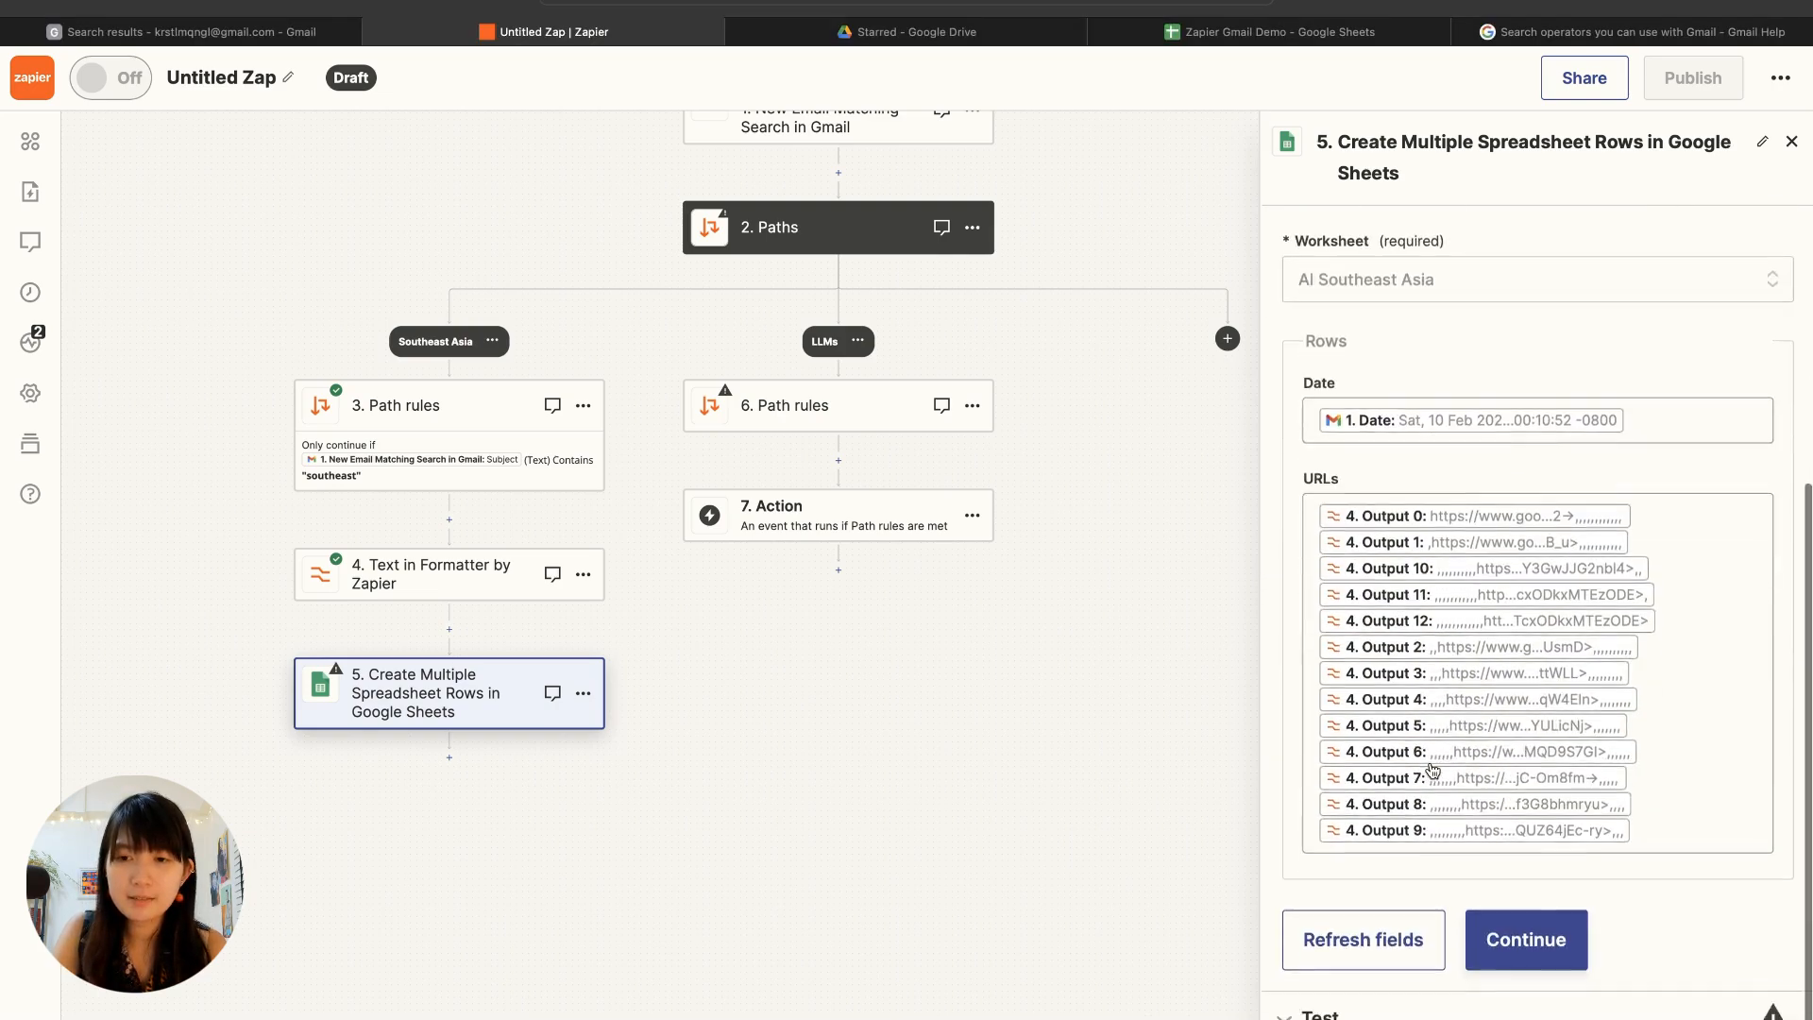
scroll(1432, 769, "up", 1)
Step: Test the Google Sheets step and check the added rows in the Zapier Gmail Demo spreadsheet
left_click(1520, 982)
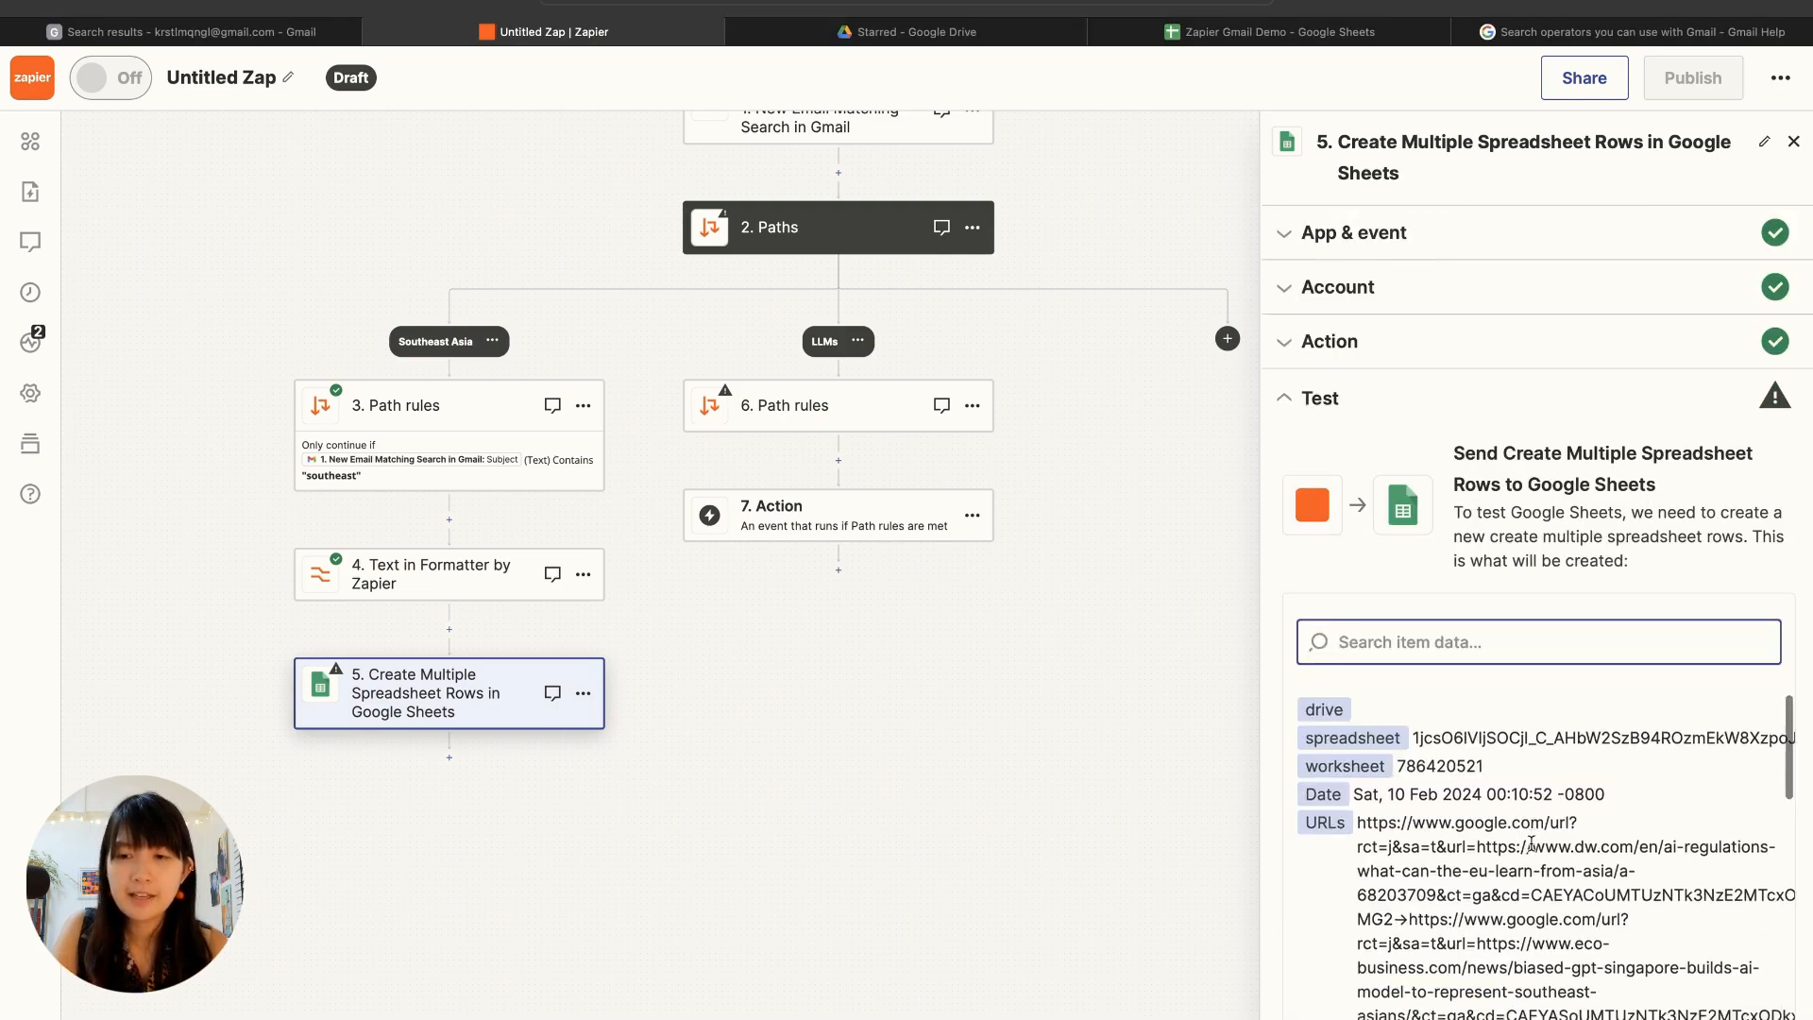
scroll(1530, 843, "down", 8)
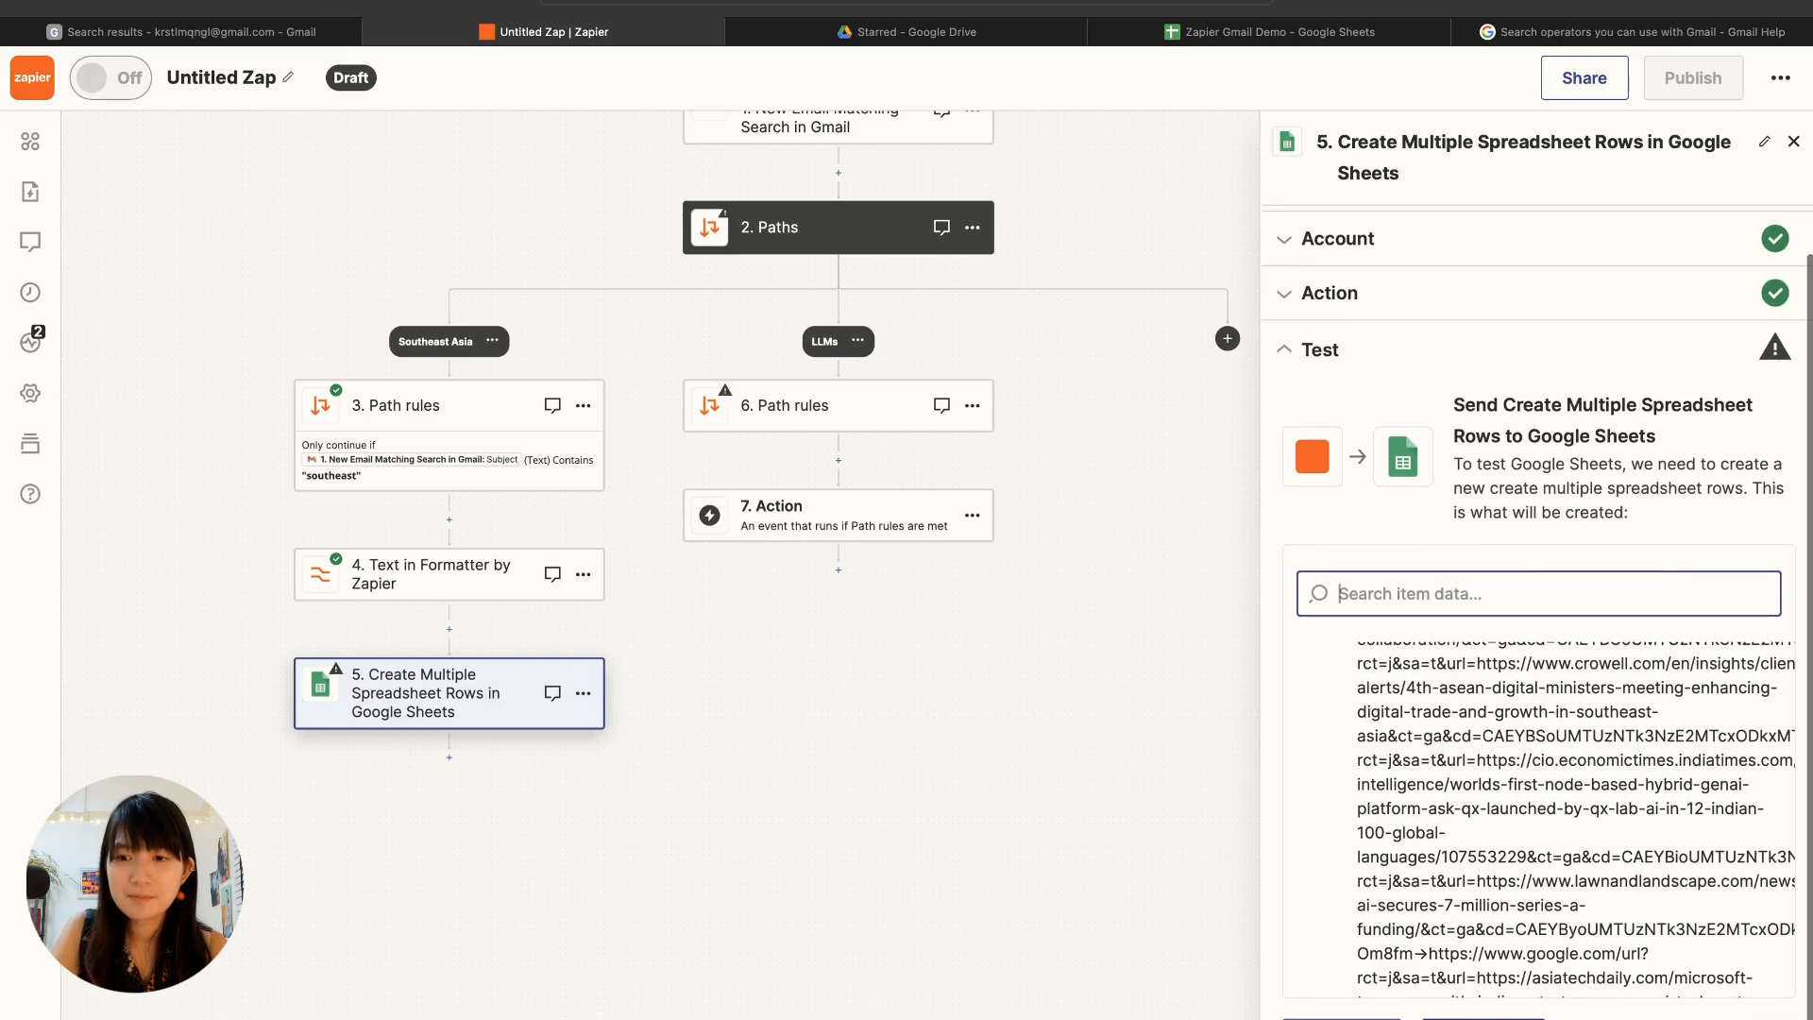
left_click(1483, 1018)
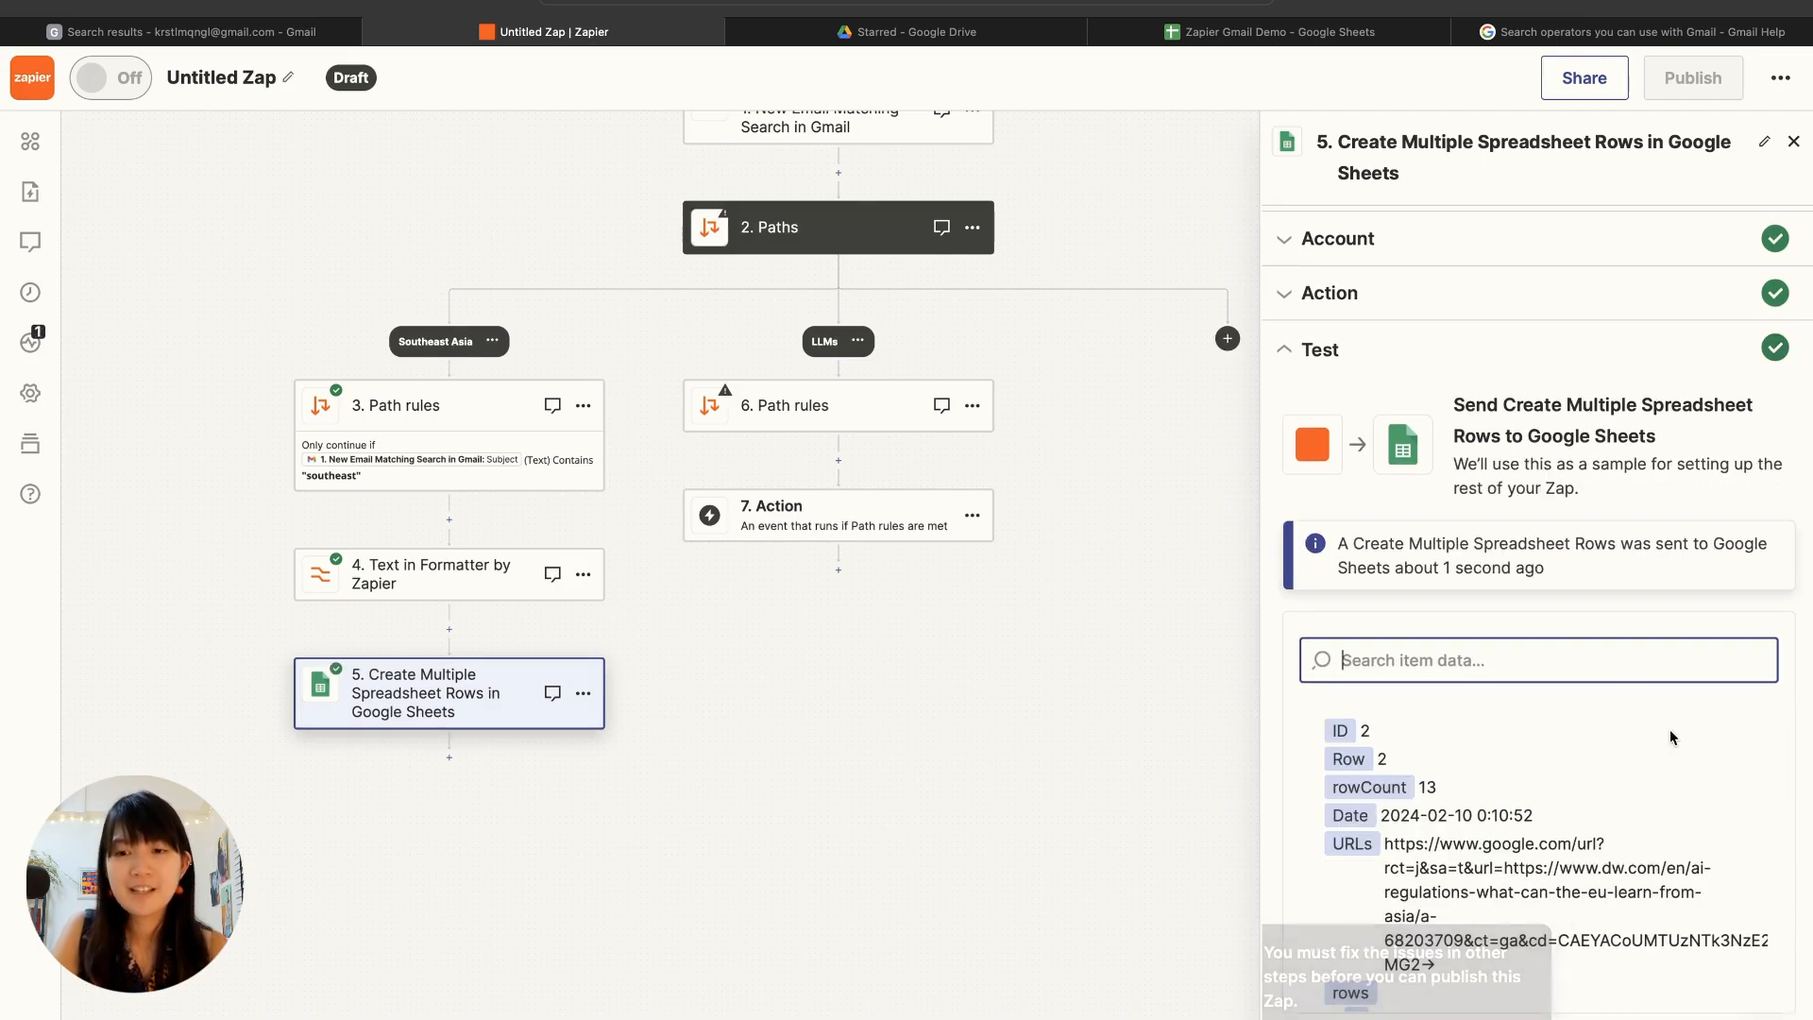
left_click(1274, 33)
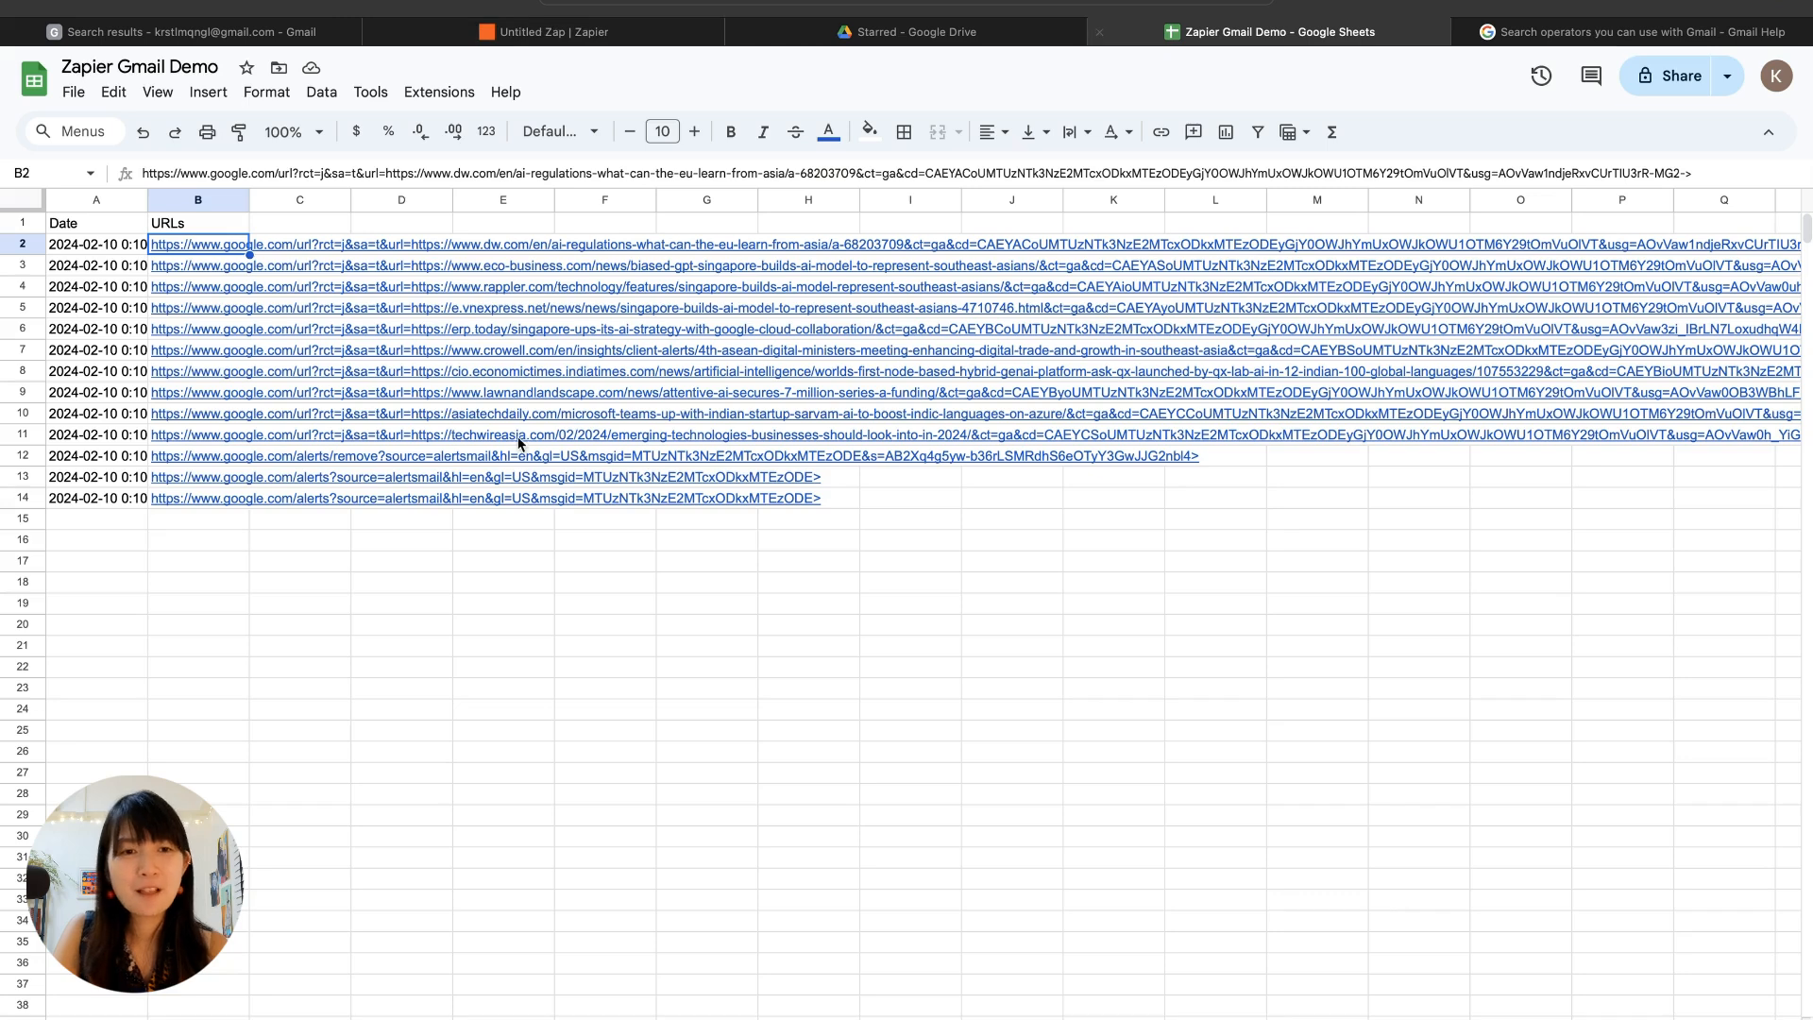
Step: Clear the two Google Alerts management links from cells B13 and B14 of the URLs column
key("Down")
key("Down")
key("Down")
key("Down")
key("Down")
key("Down")
key("Down")
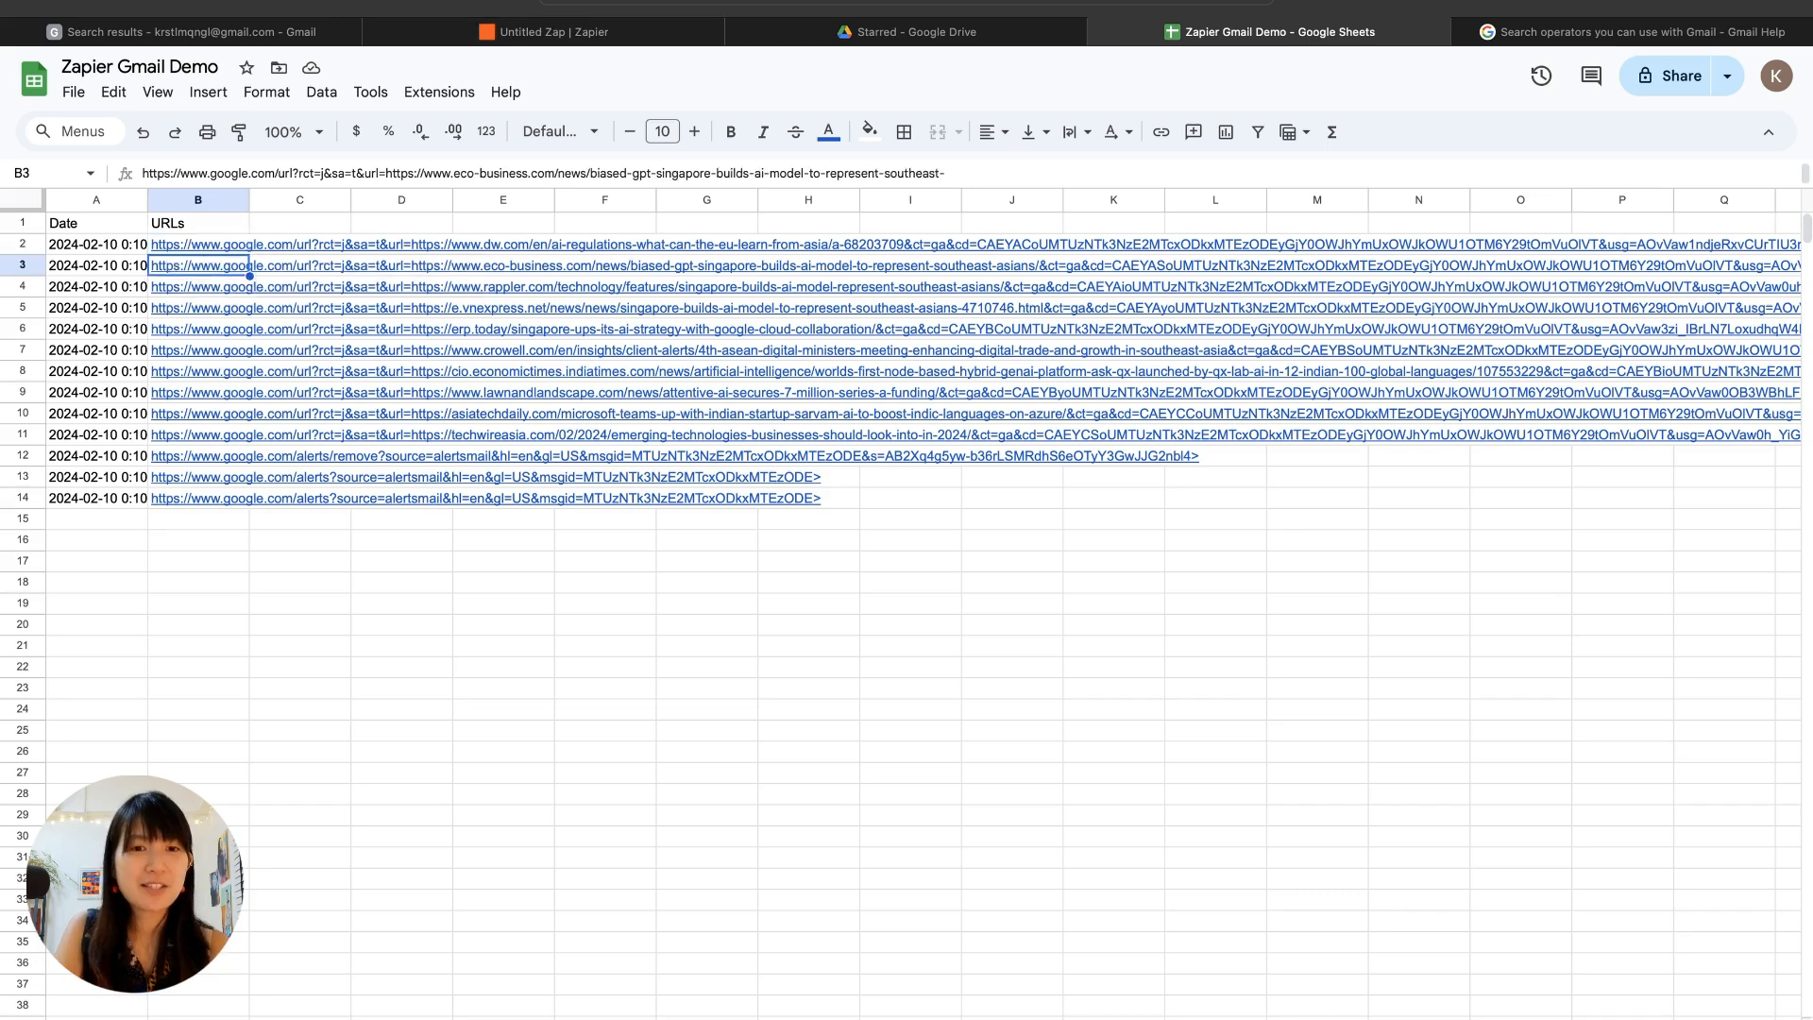
key("Down")
key("Down")
key("Down")
key("Down")
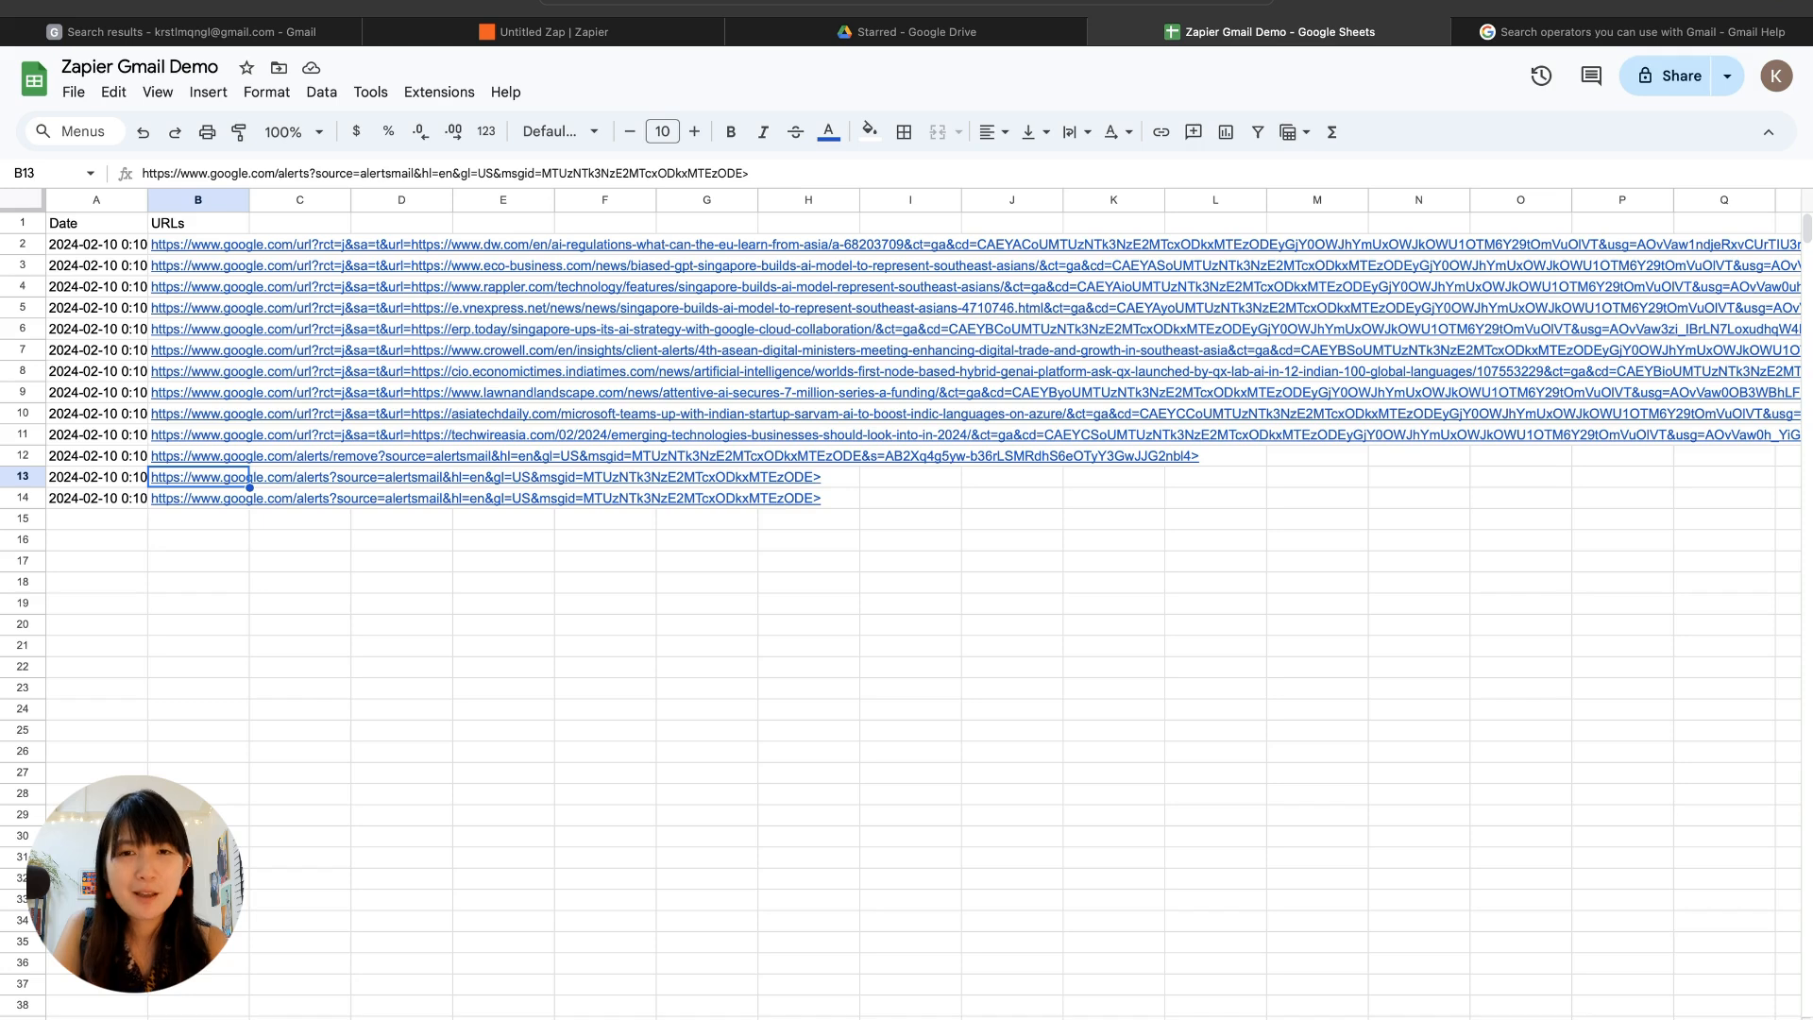
key("shift+Down")
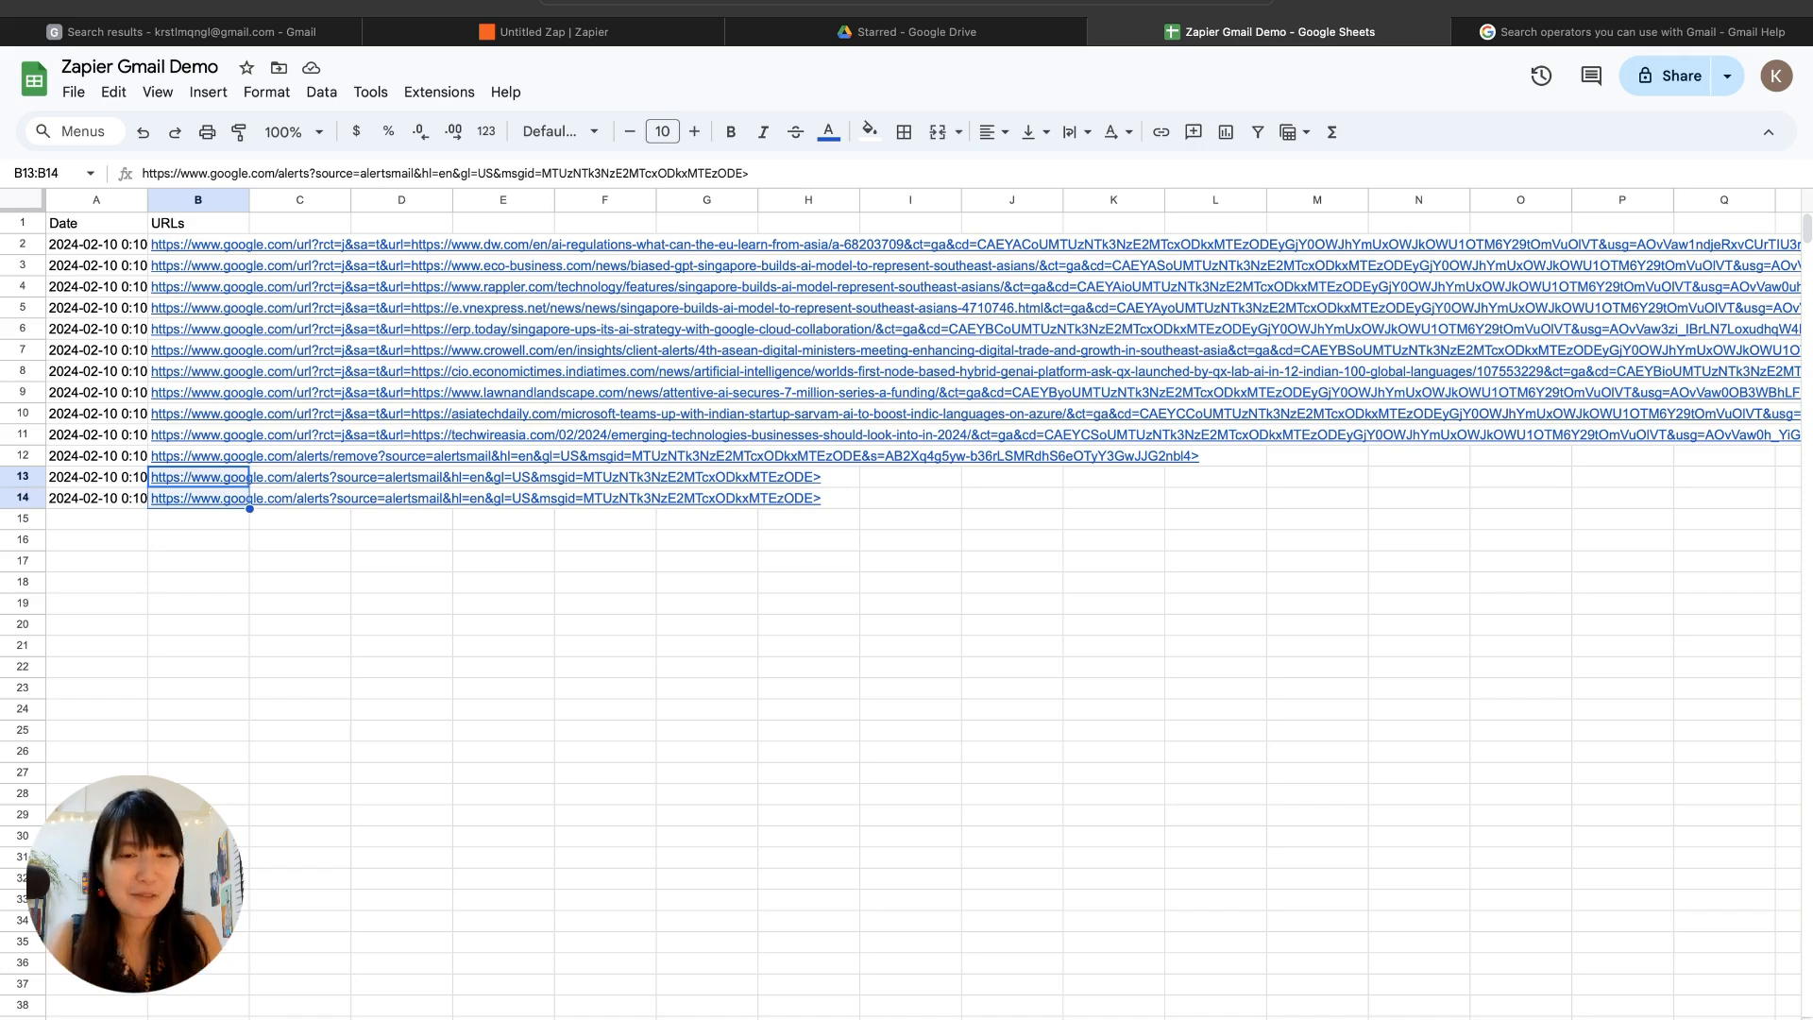
key("Delete")
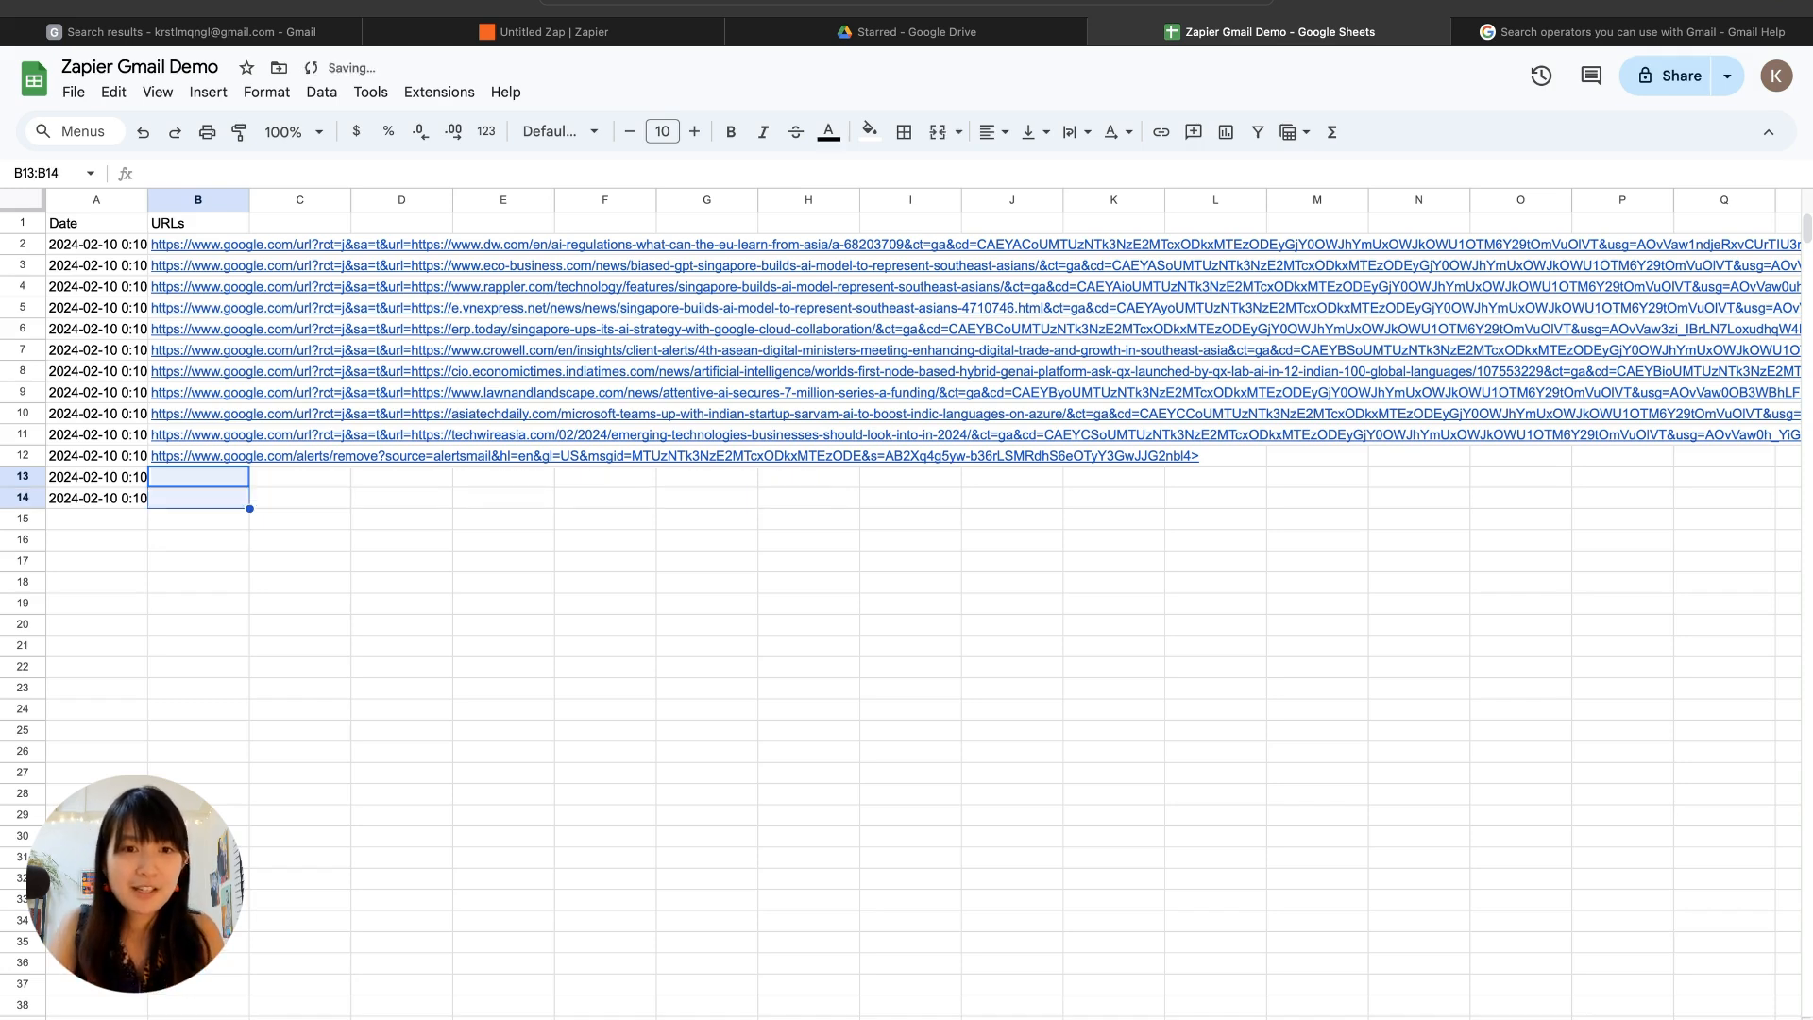
Step: Clear the Google Alerts removal link from cell B12, leaving the news URLs above it in place
key("Up")
key("Delete")
key("Up")
key("Up")
key("Down")
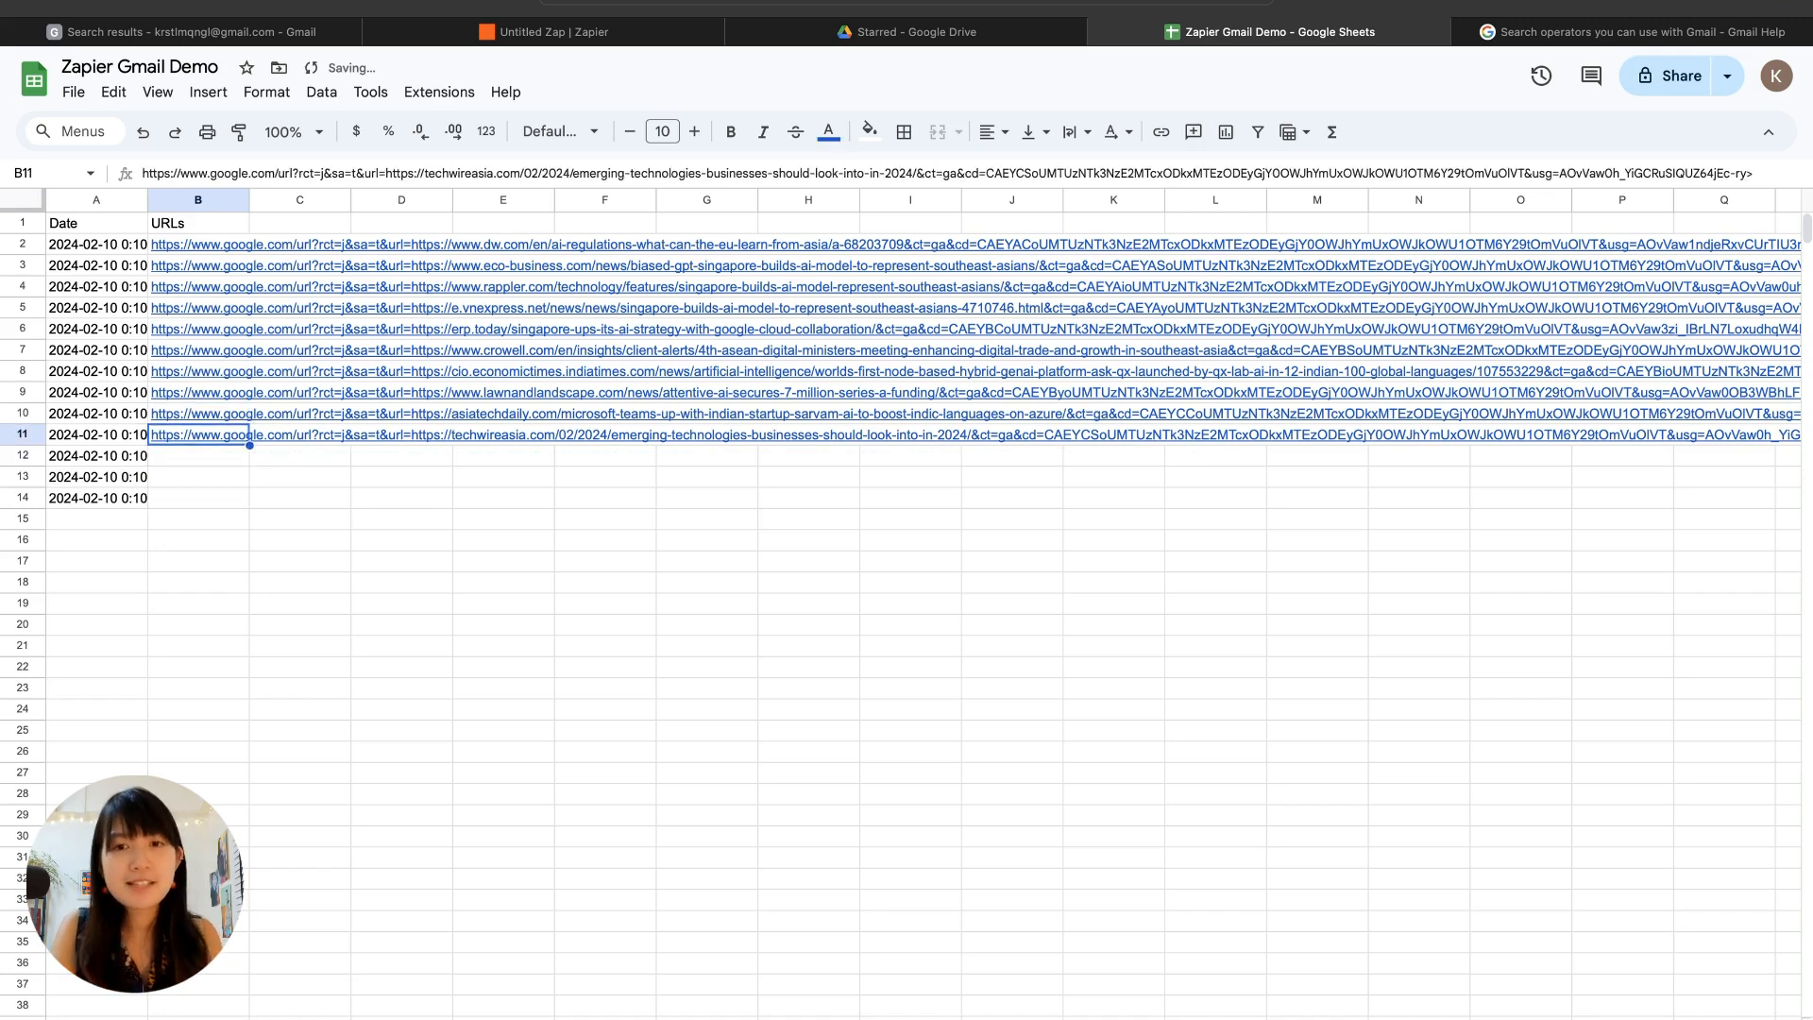
key("Up")
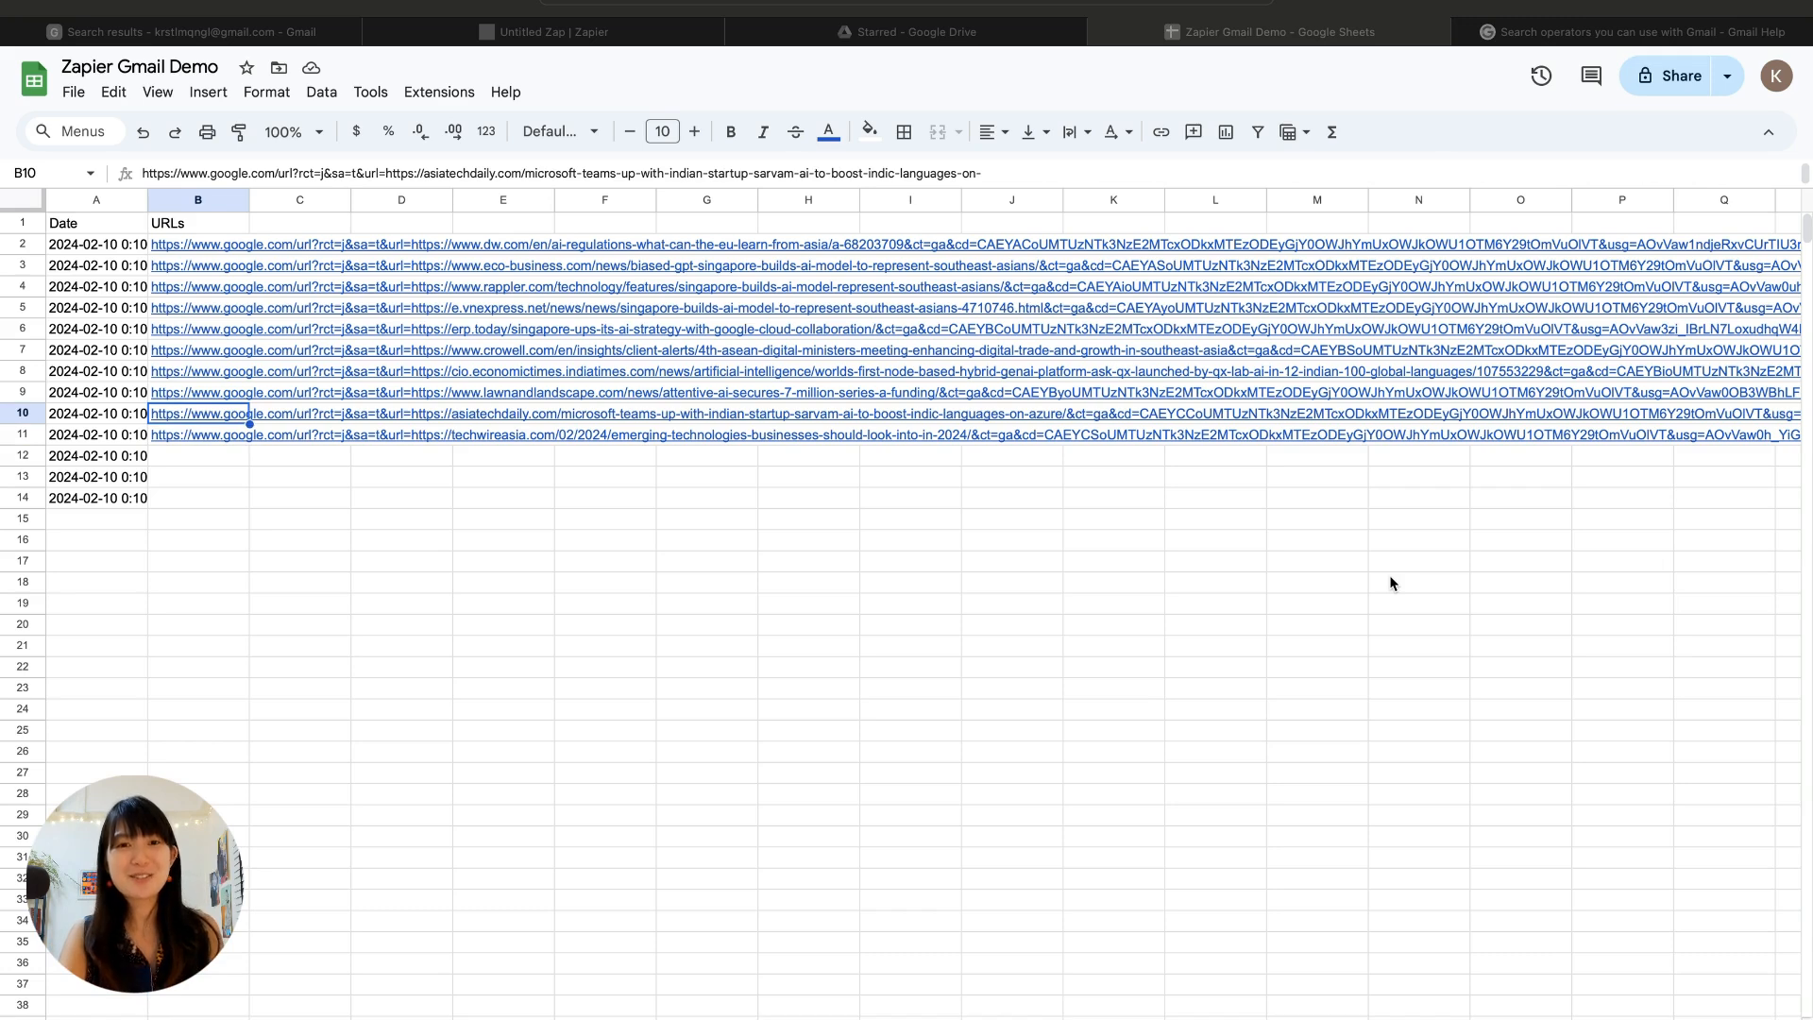
Step: Switch to the Zap in Zapier and choose Email B, the Google LLM alert, as the Gmail trigger's test record
left_click(413, 2)
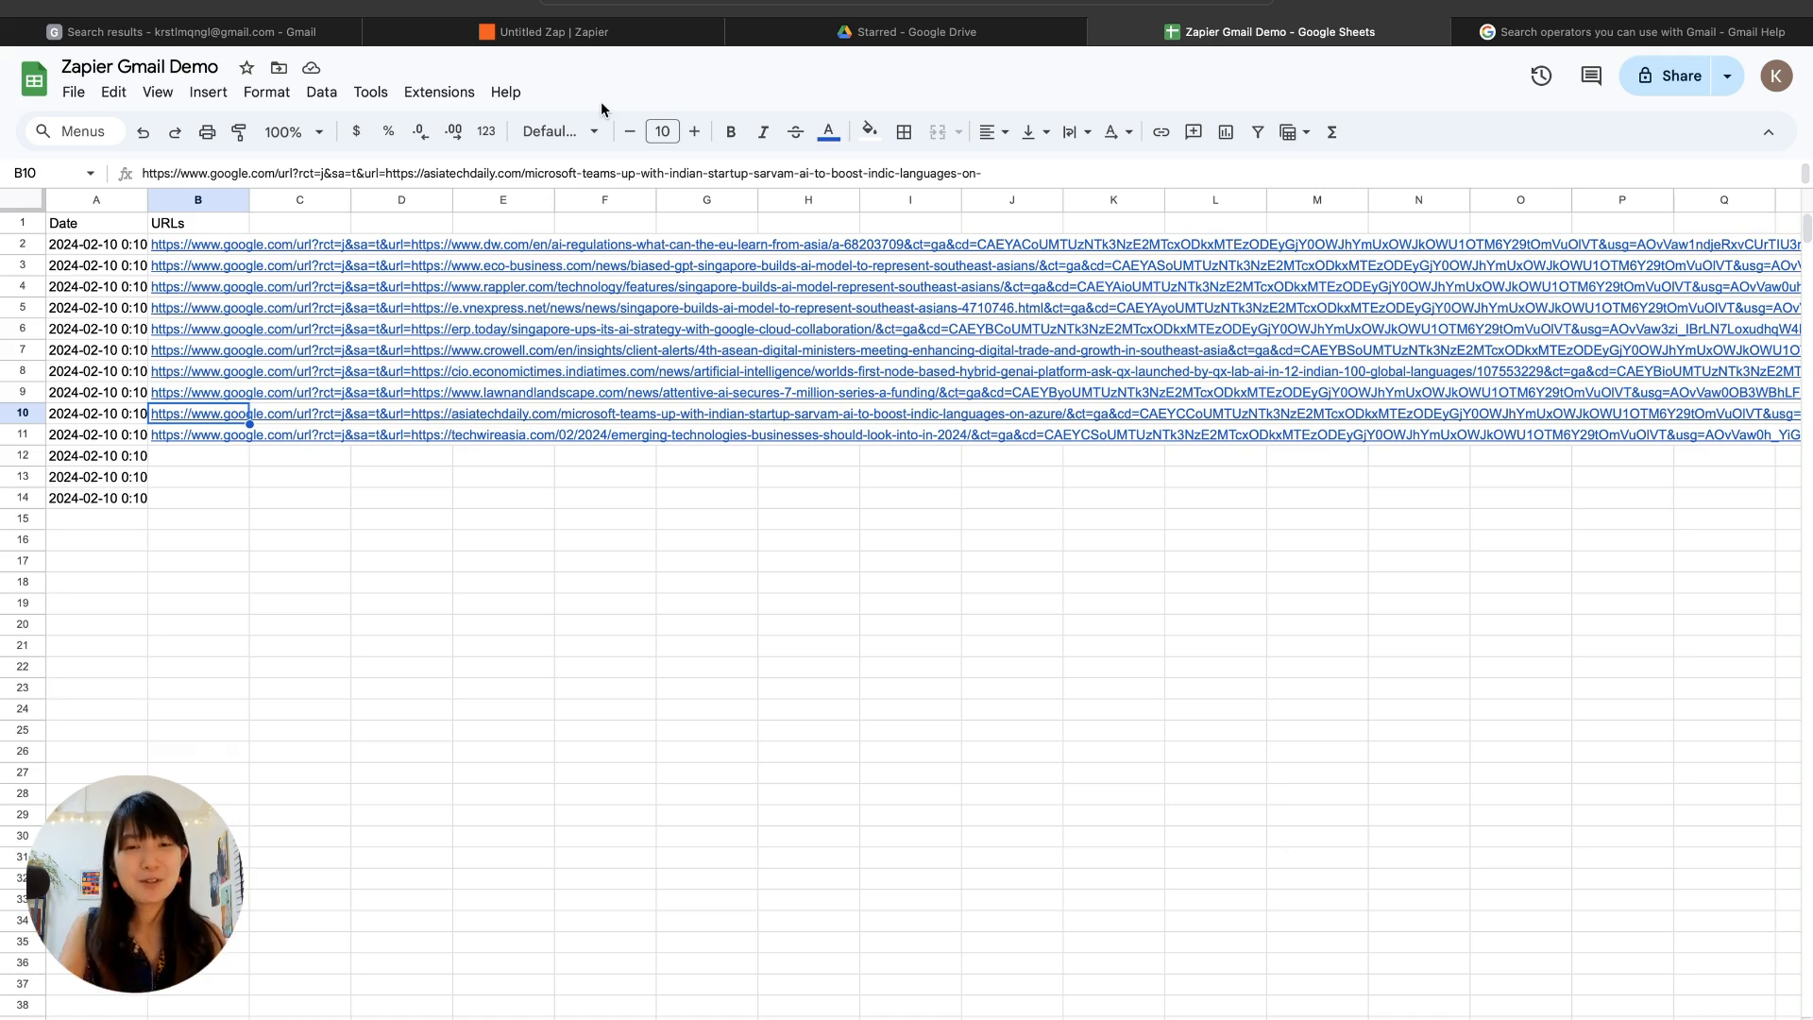
left_click(594, 38)
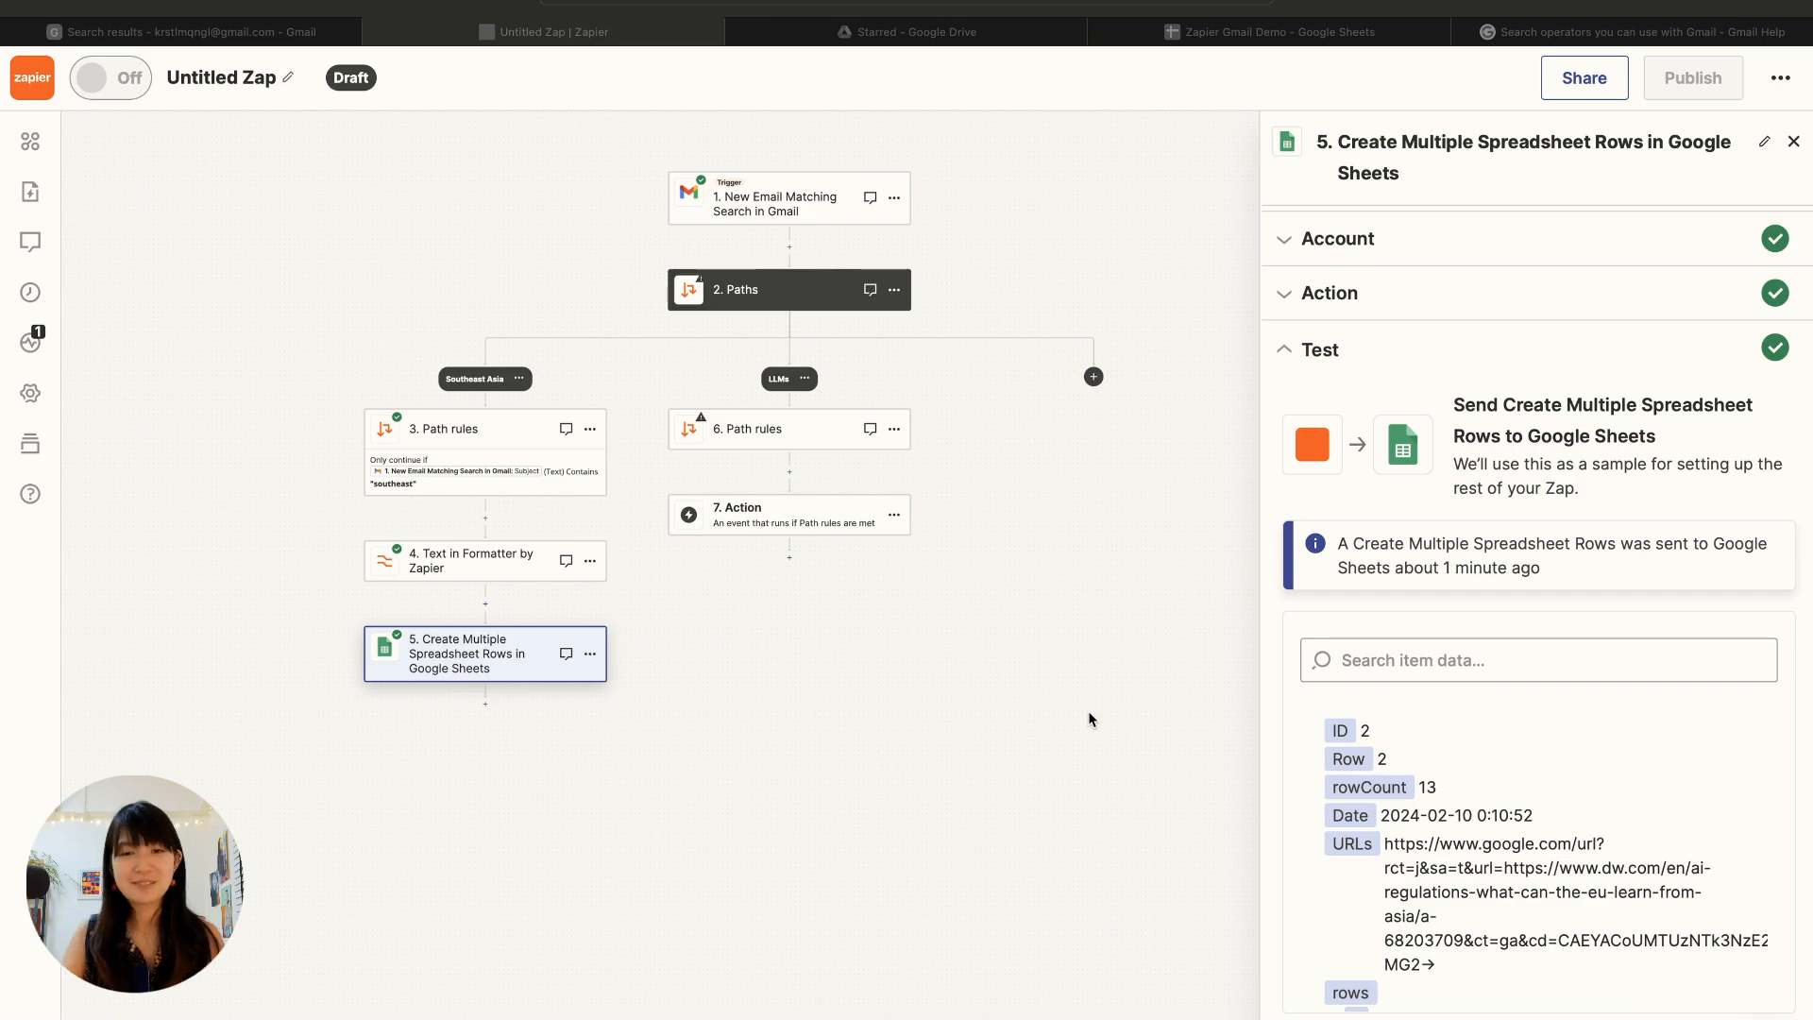
left_click(841, 468)
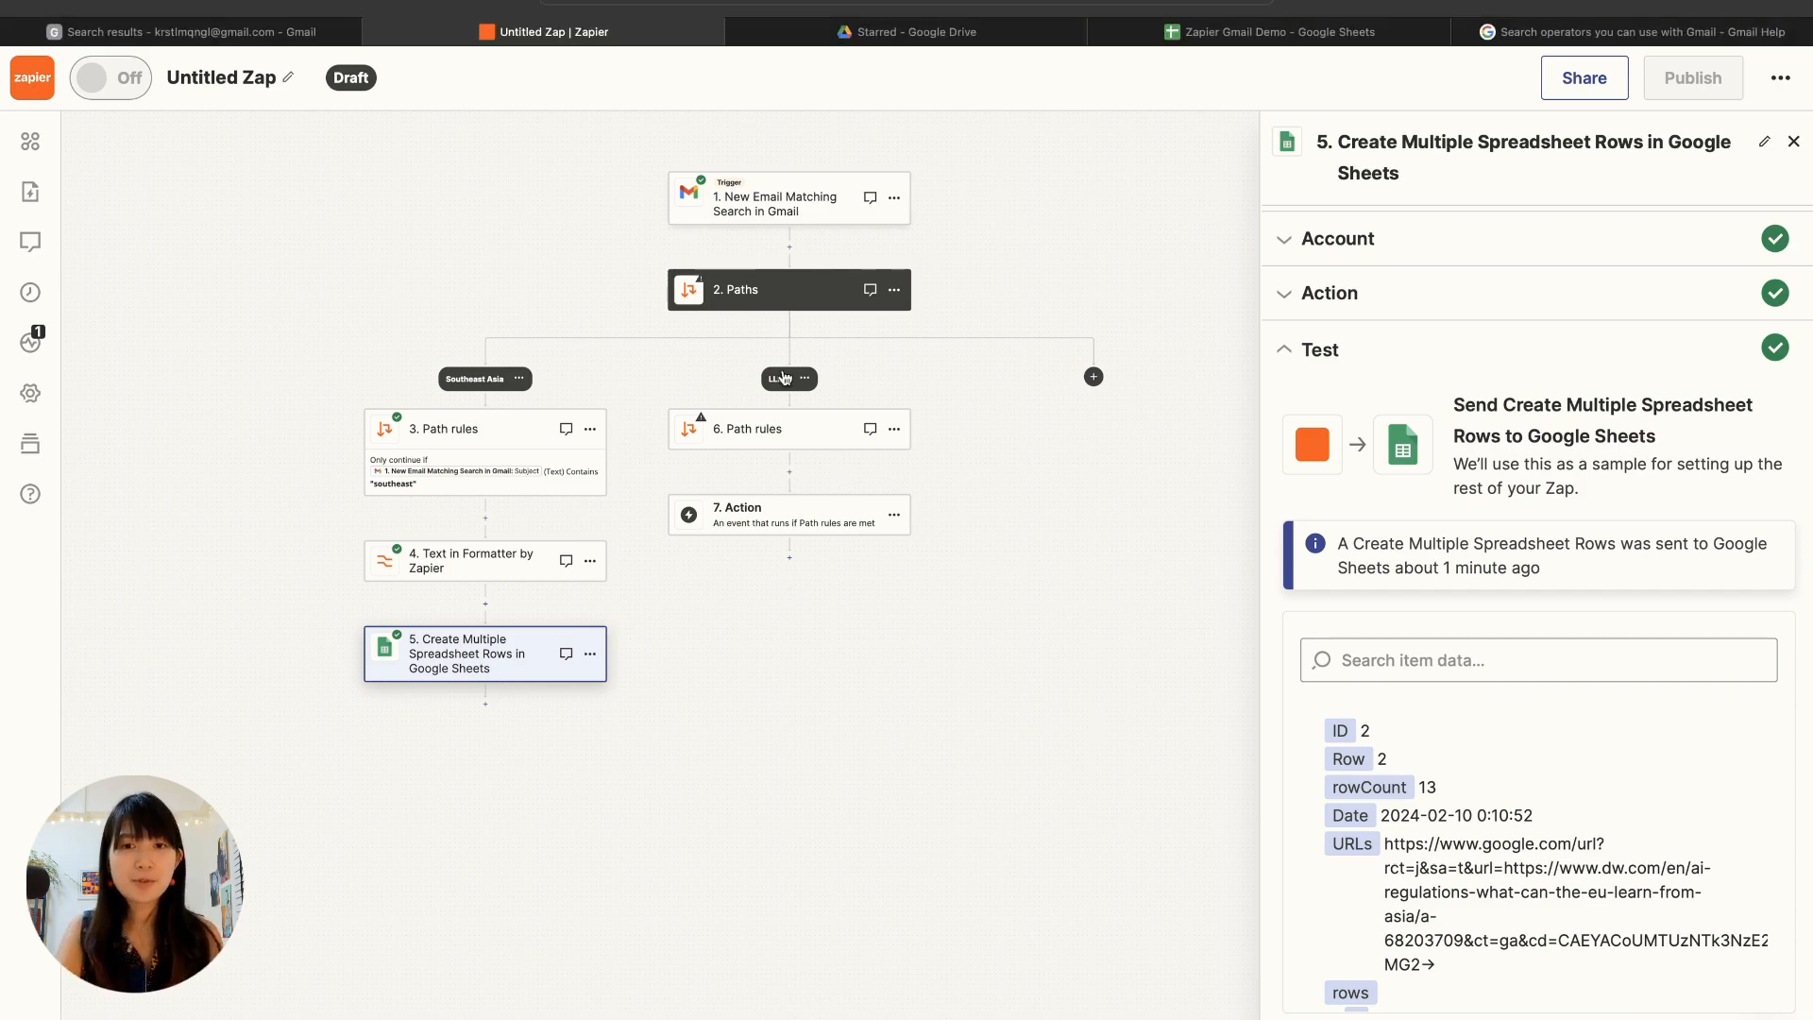
scroll(795, 509, "up", 5)
scroll(795, 509, "up", 5)
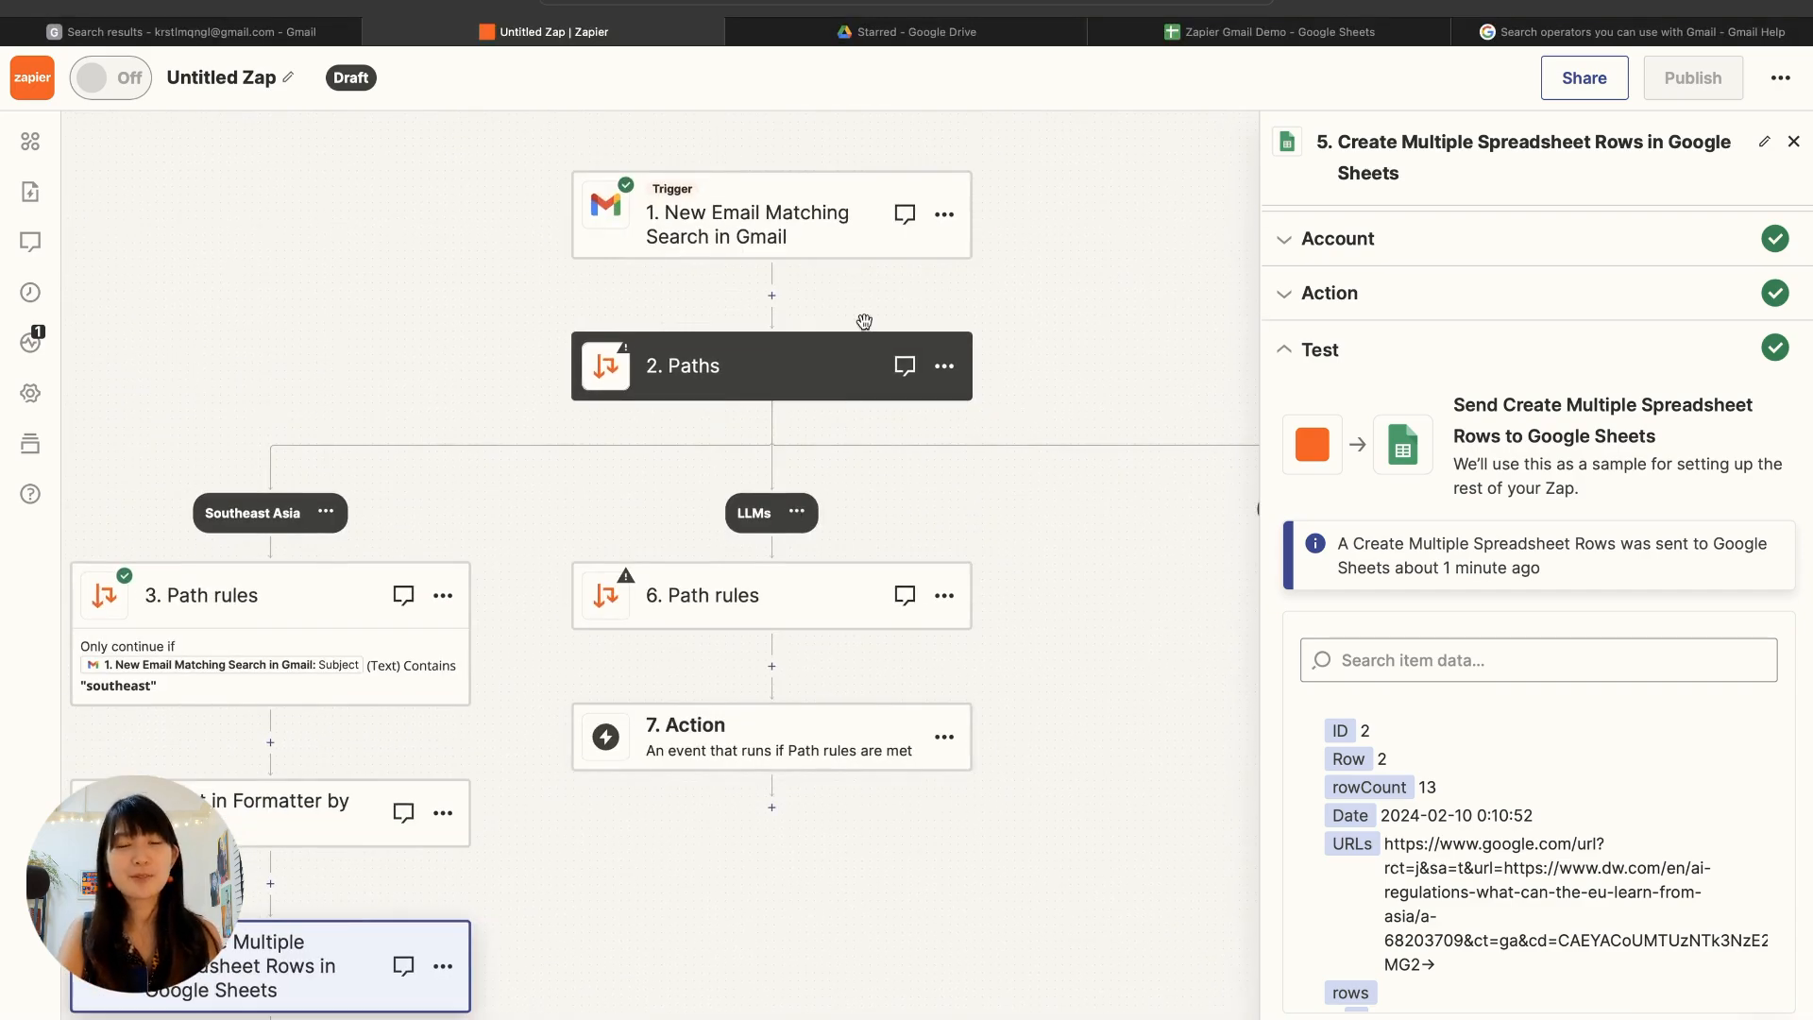
left_click(755, 185)
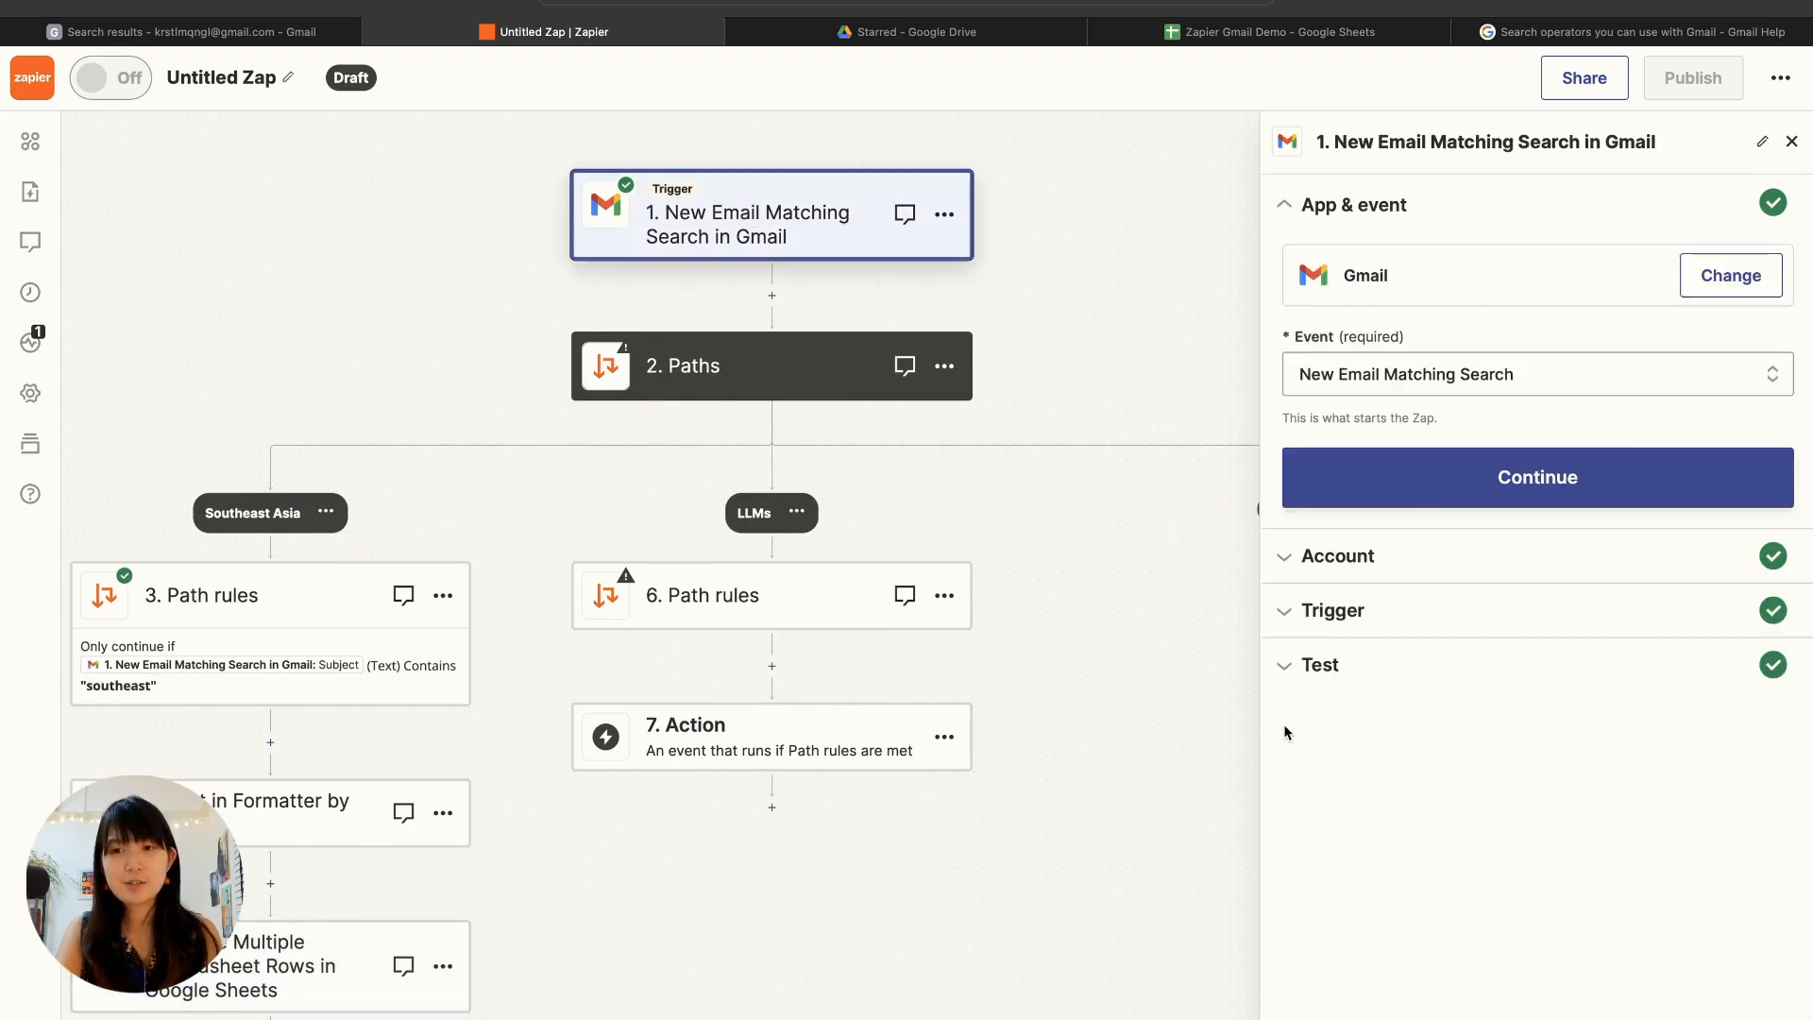
left_click(1367, 672)
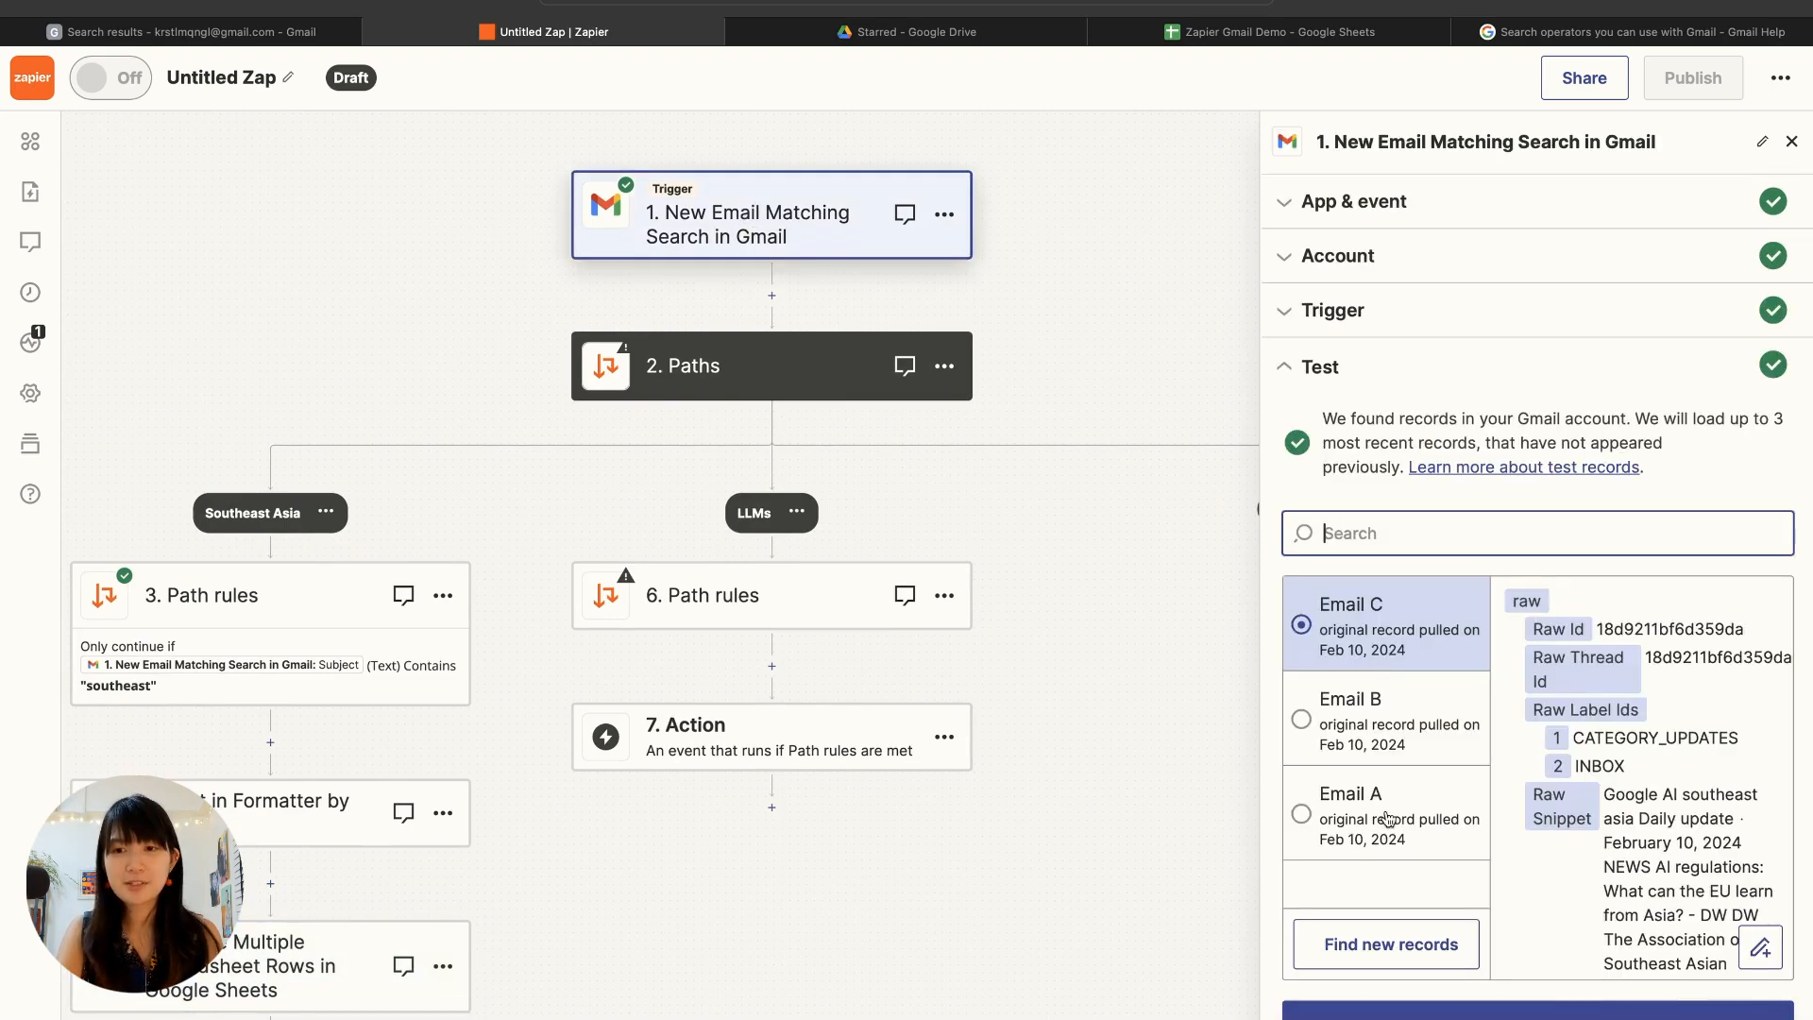
left_click(1347, 726)
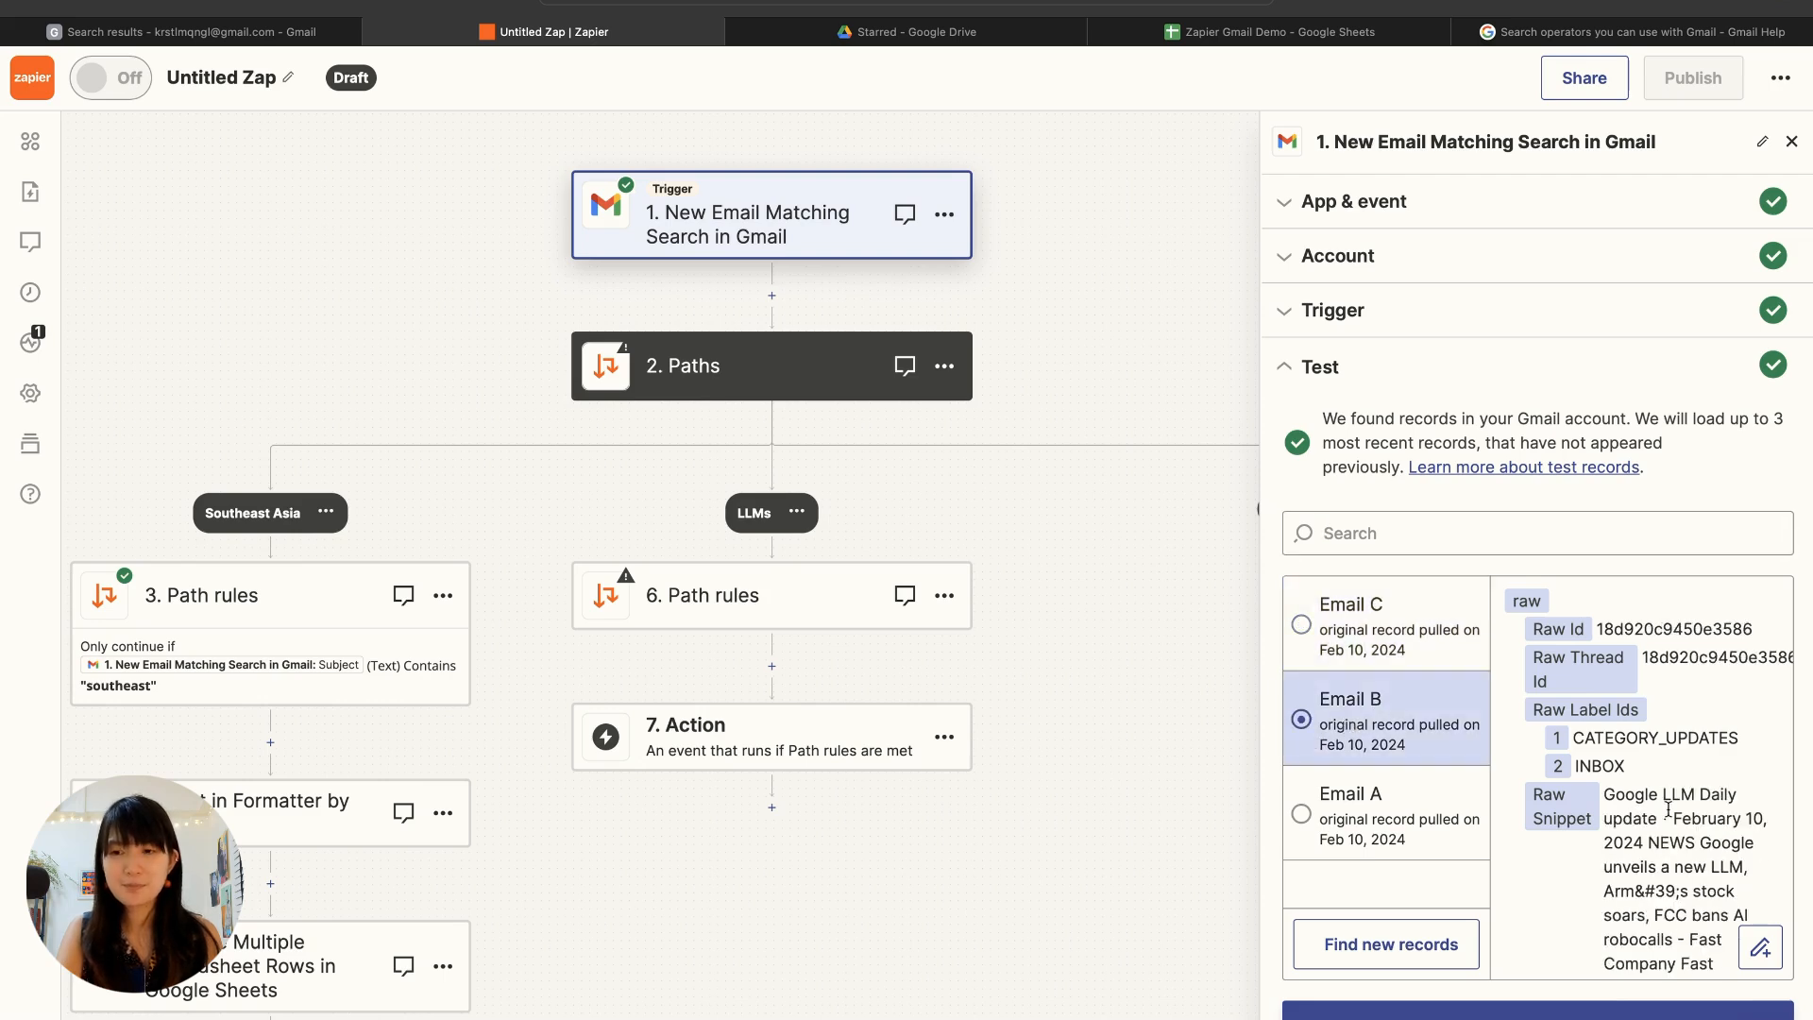
Step: Open the path rules of the LLMs path and the field choice of its first condition
left_click(745, 597)
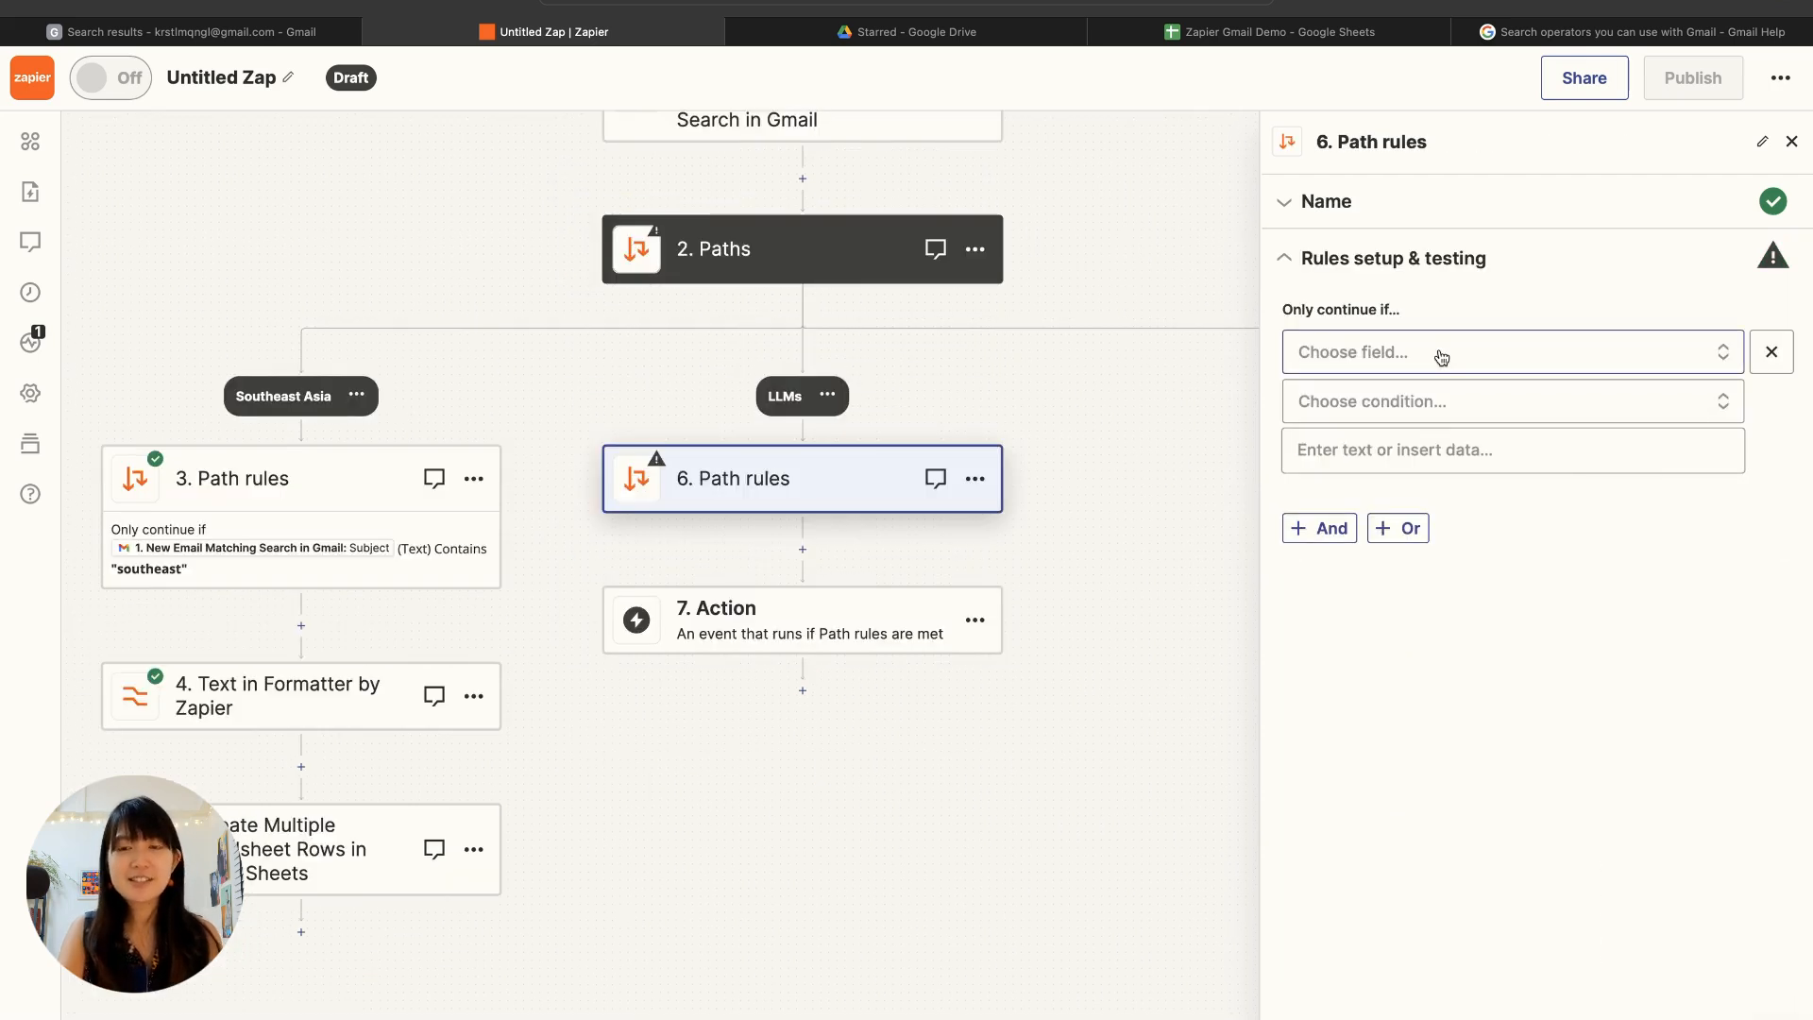
left_click(1442, 358)
left_click(1459, 364)
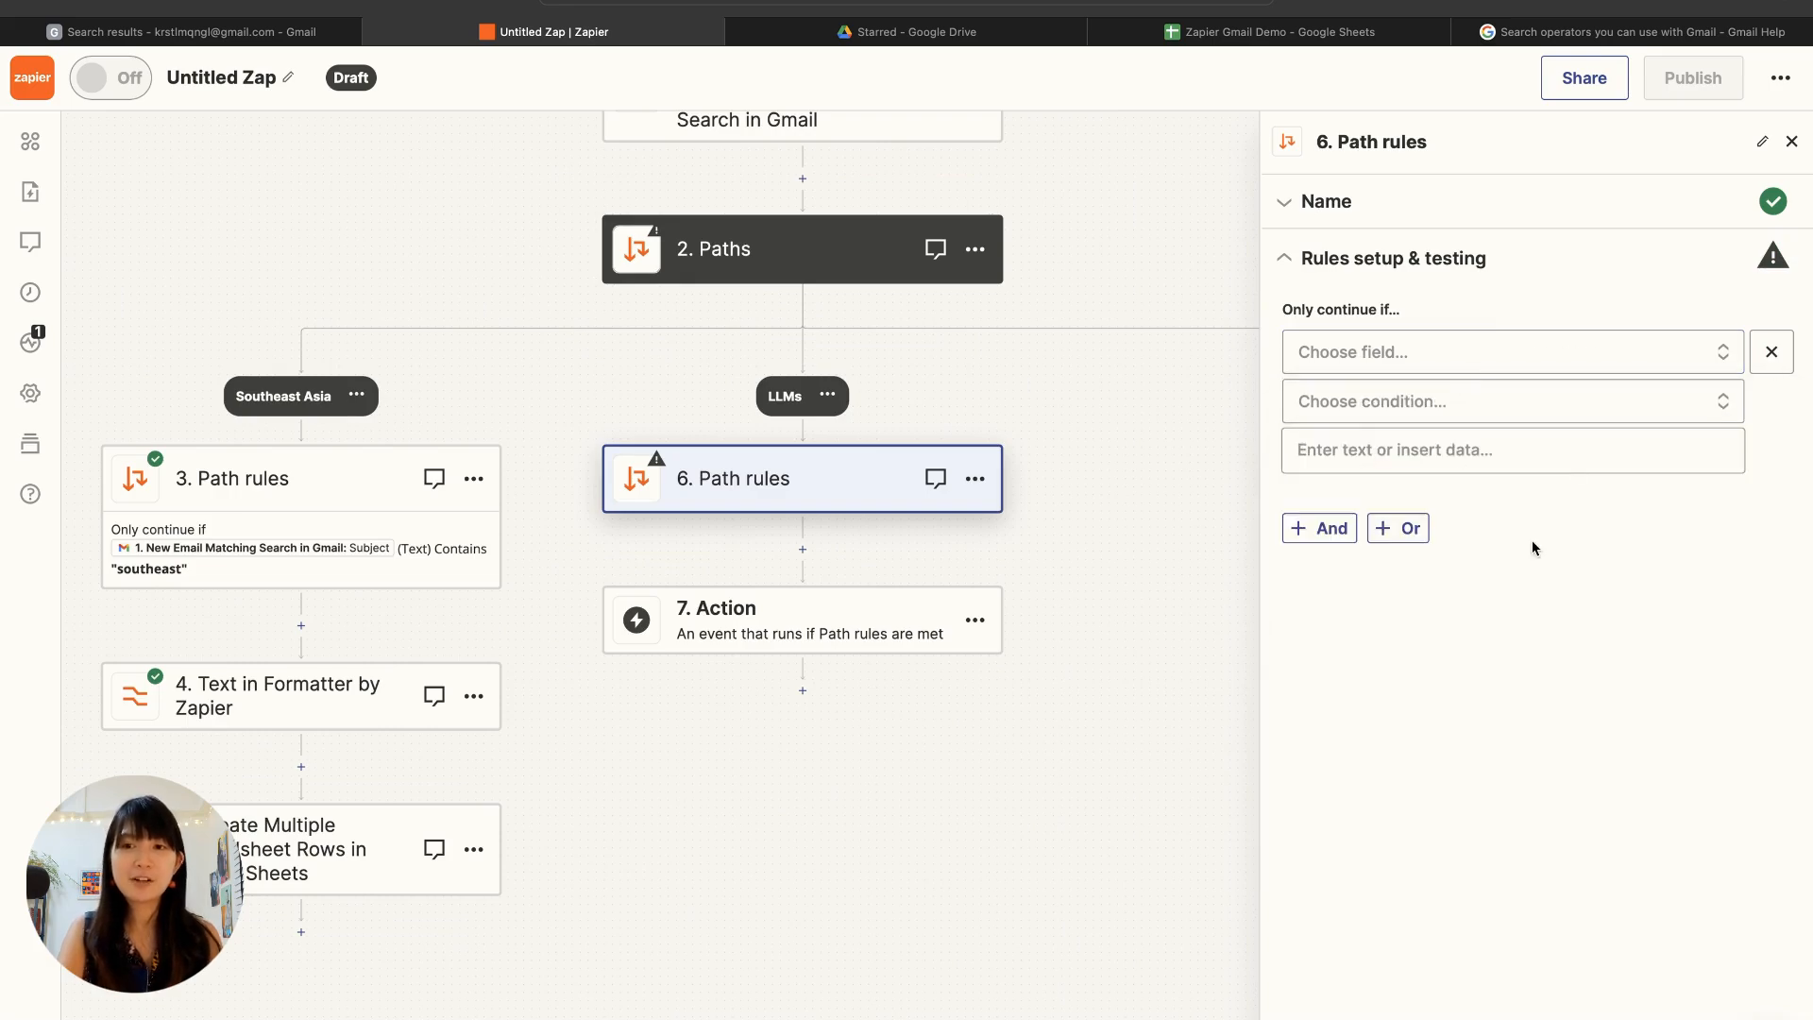